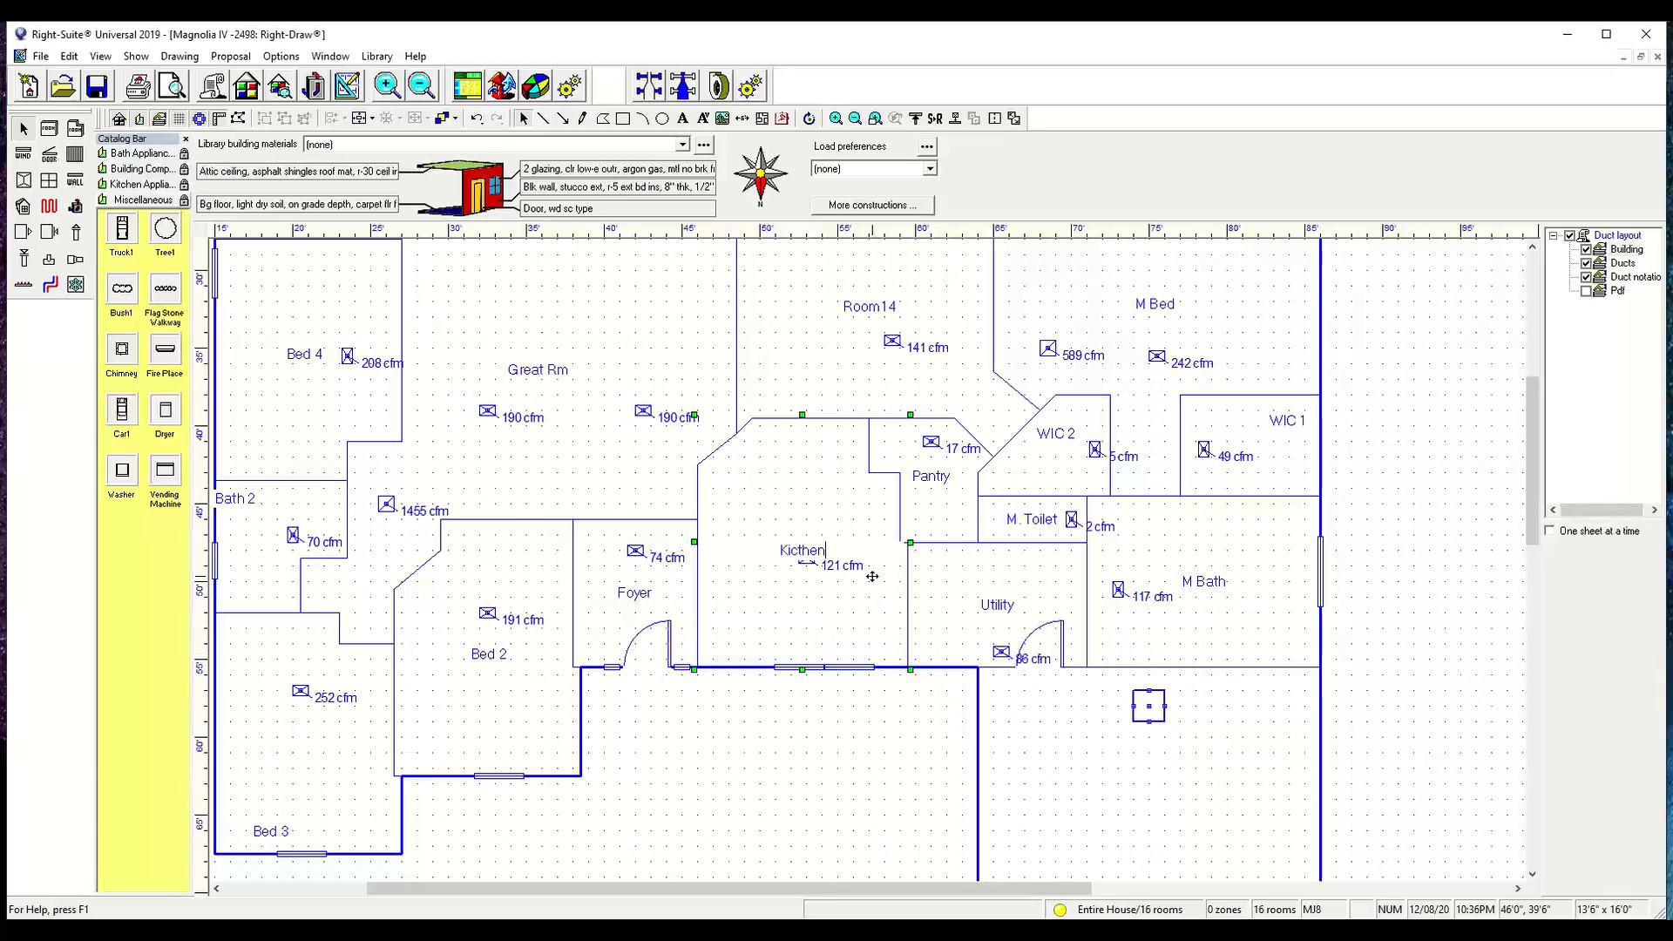
- Correct the kitchen room's name to Kitchen
key(BackSpace)
key(BackSpace)
key(BackSpace)
key(BackSpace)
key(BackSpace)
text(tchen)
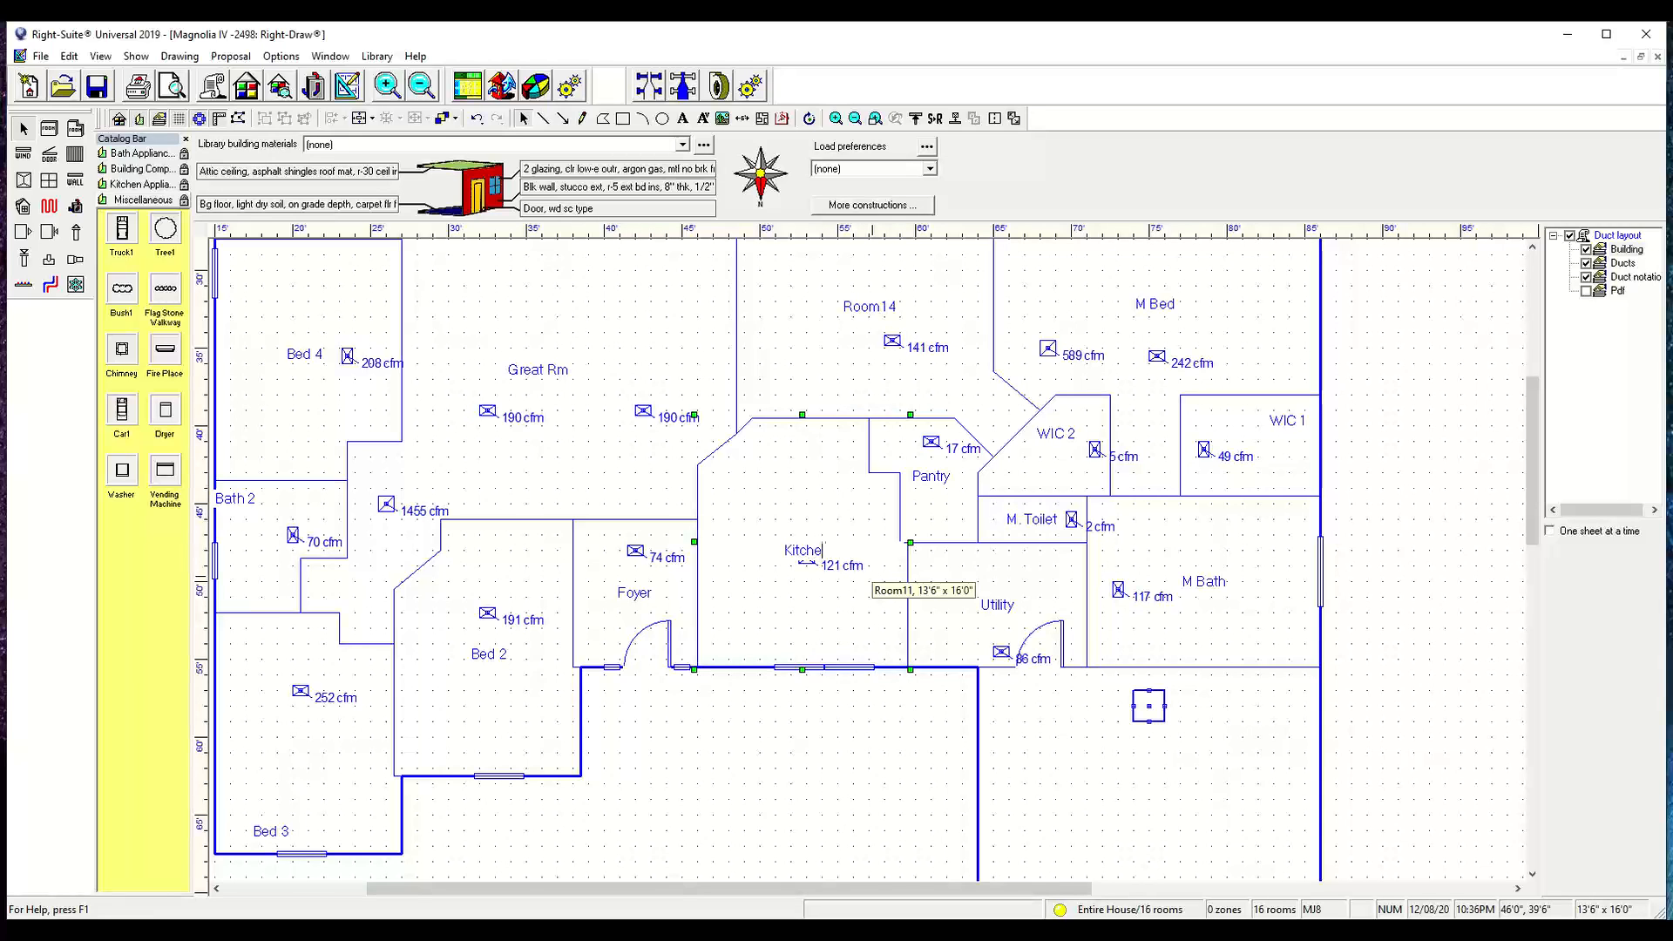
click(856, 768)
- Rename Room14, between the Great Rm and M Bed, as Dining
middle_drag(923, 374, 913, 530)
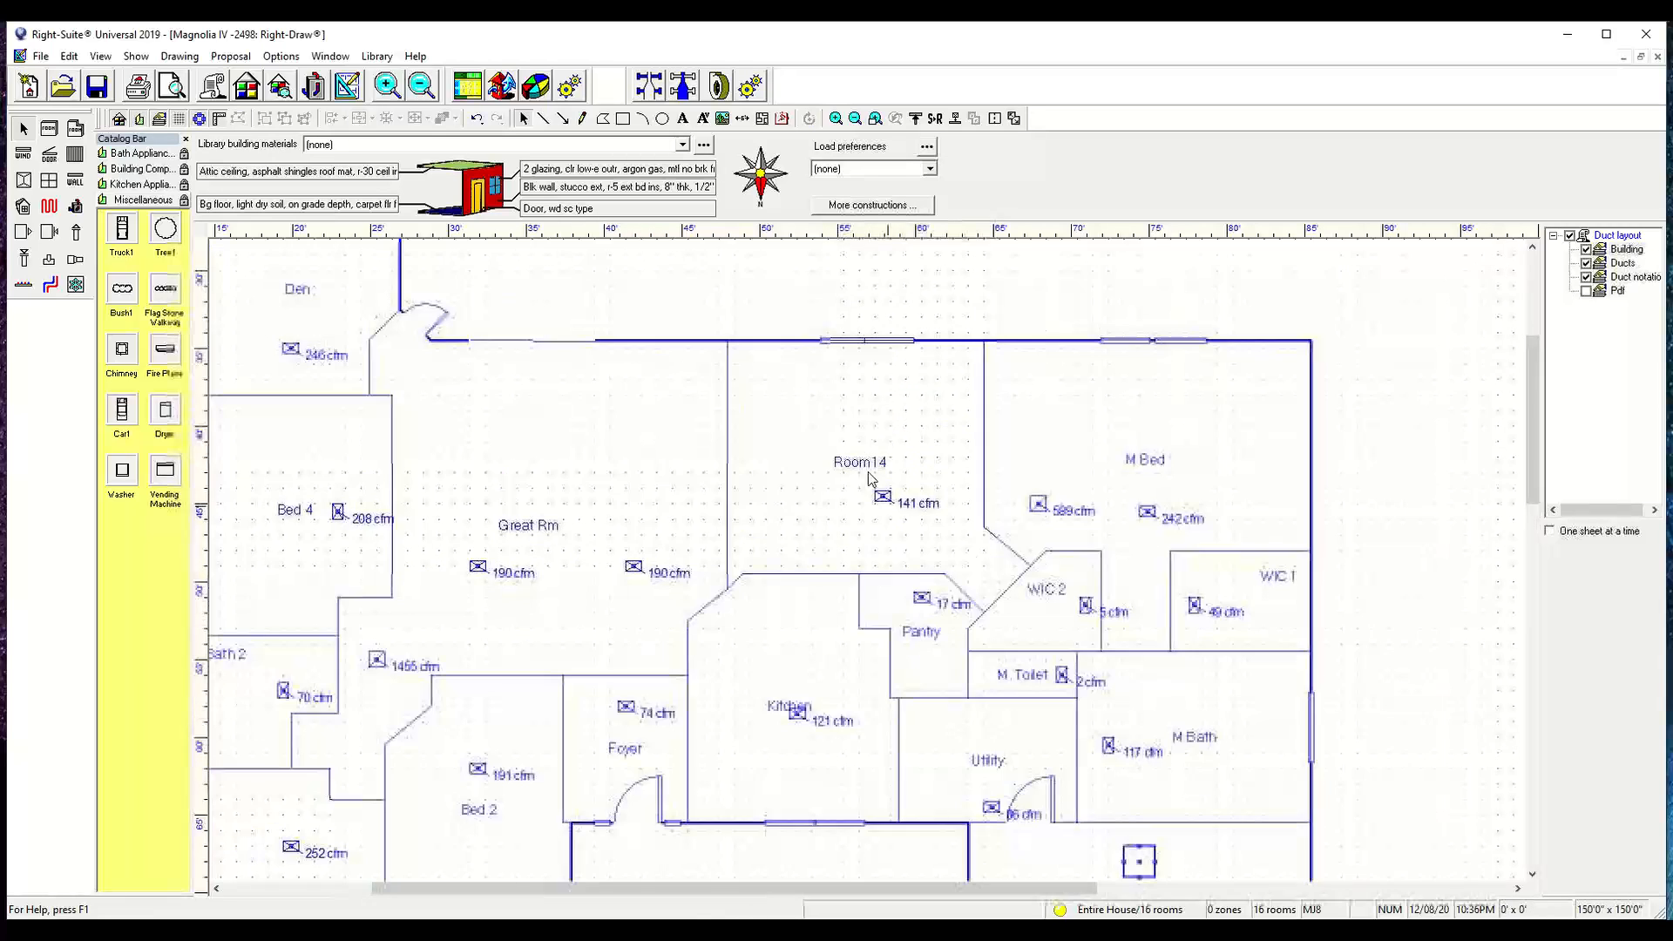
click(873, 466)
click(873, 465)
text(D)
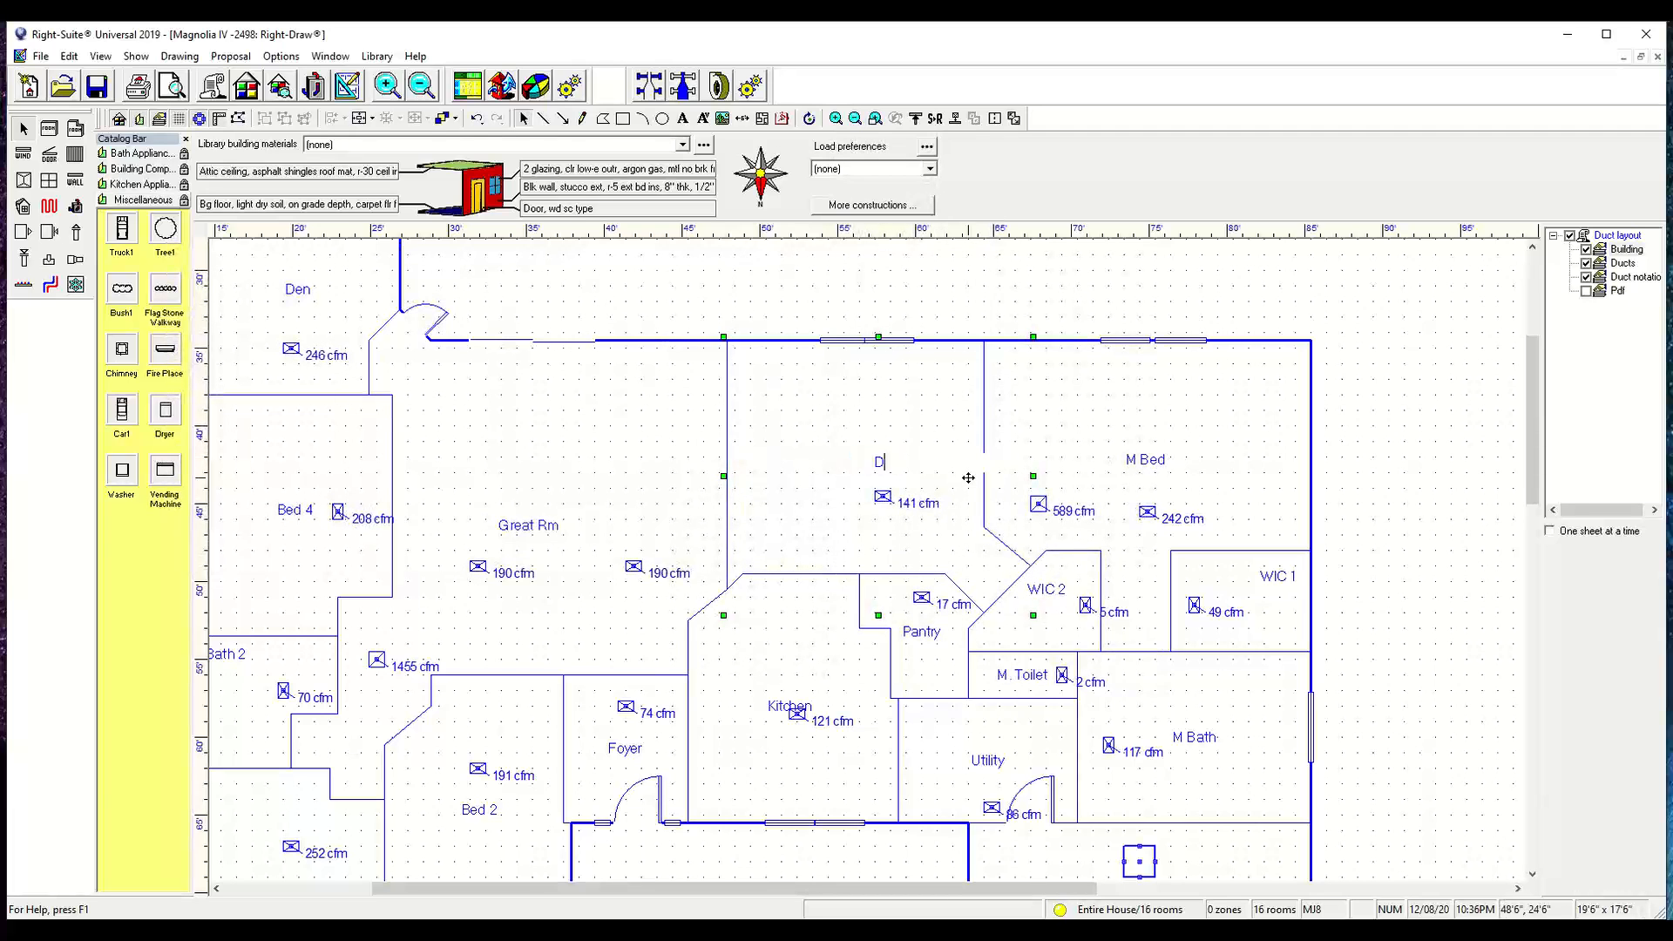
text(ining)
click(884, 378)
- Move the Kitchen label down near the room's front wall, clear of its register
scroll(886, 643, down, 1)
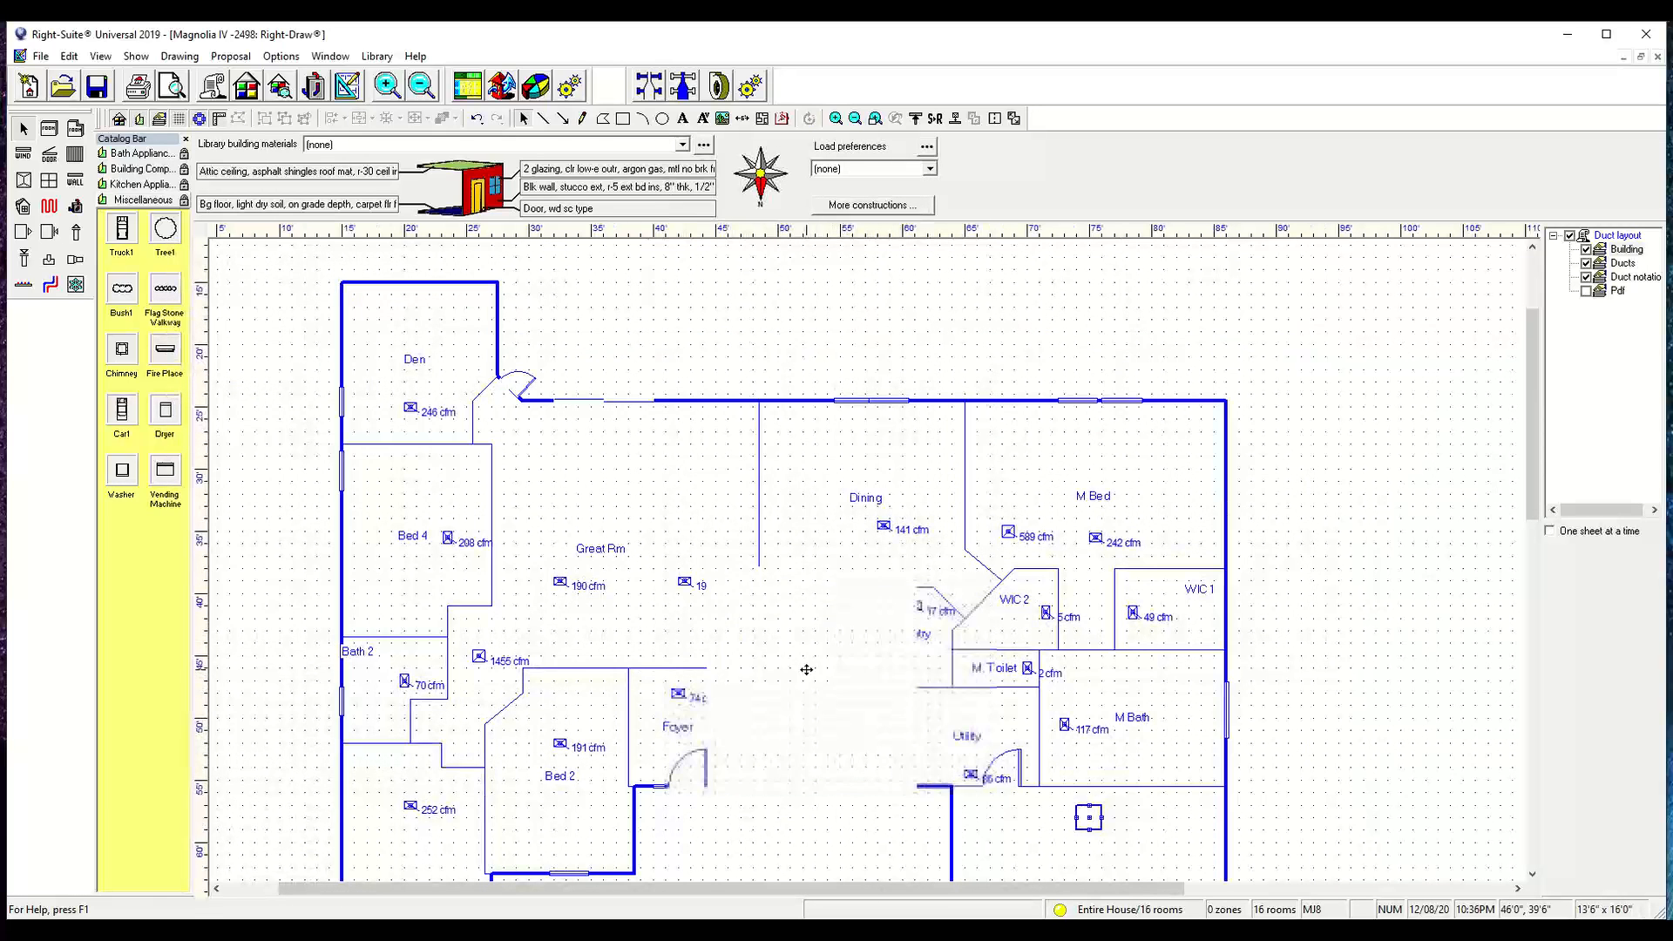
click(807, 688)
drag(807, 688, 817, 763)
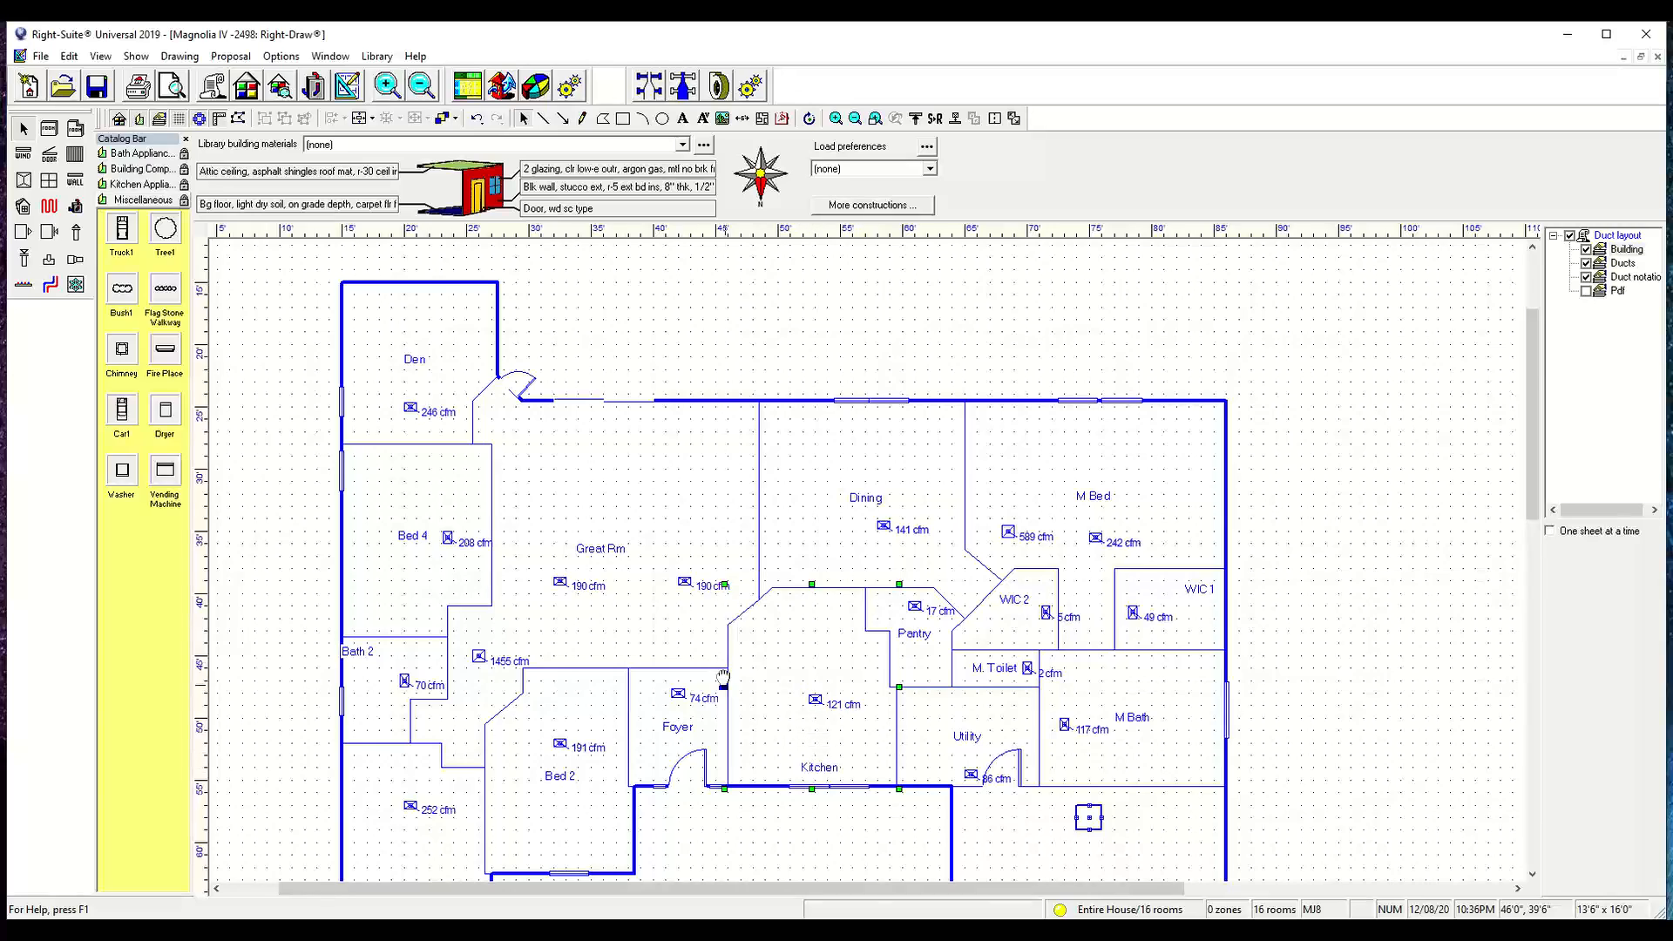
- Move the return grille from the hallway beside Bath 2 to the corner between Dining and WIC 2, at about 64'6", 38'6"
middle_drag(758, 784, 819, 564)
middle_drag(544, 459, 562, 580)
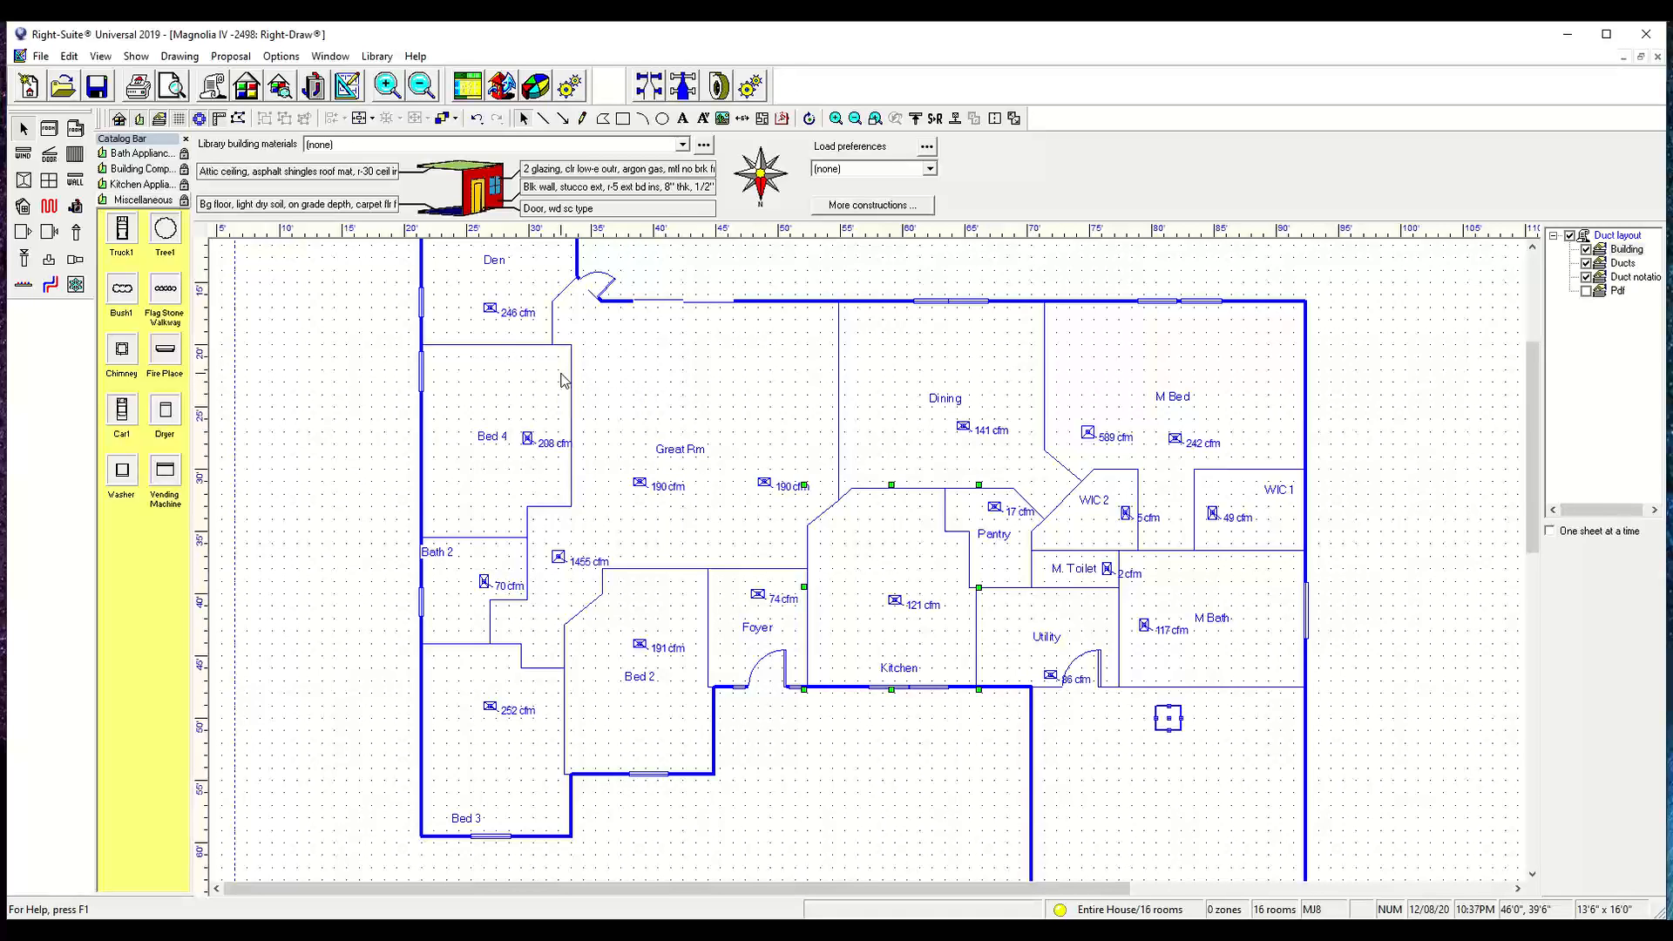
scroll(560, 558, up, 1)
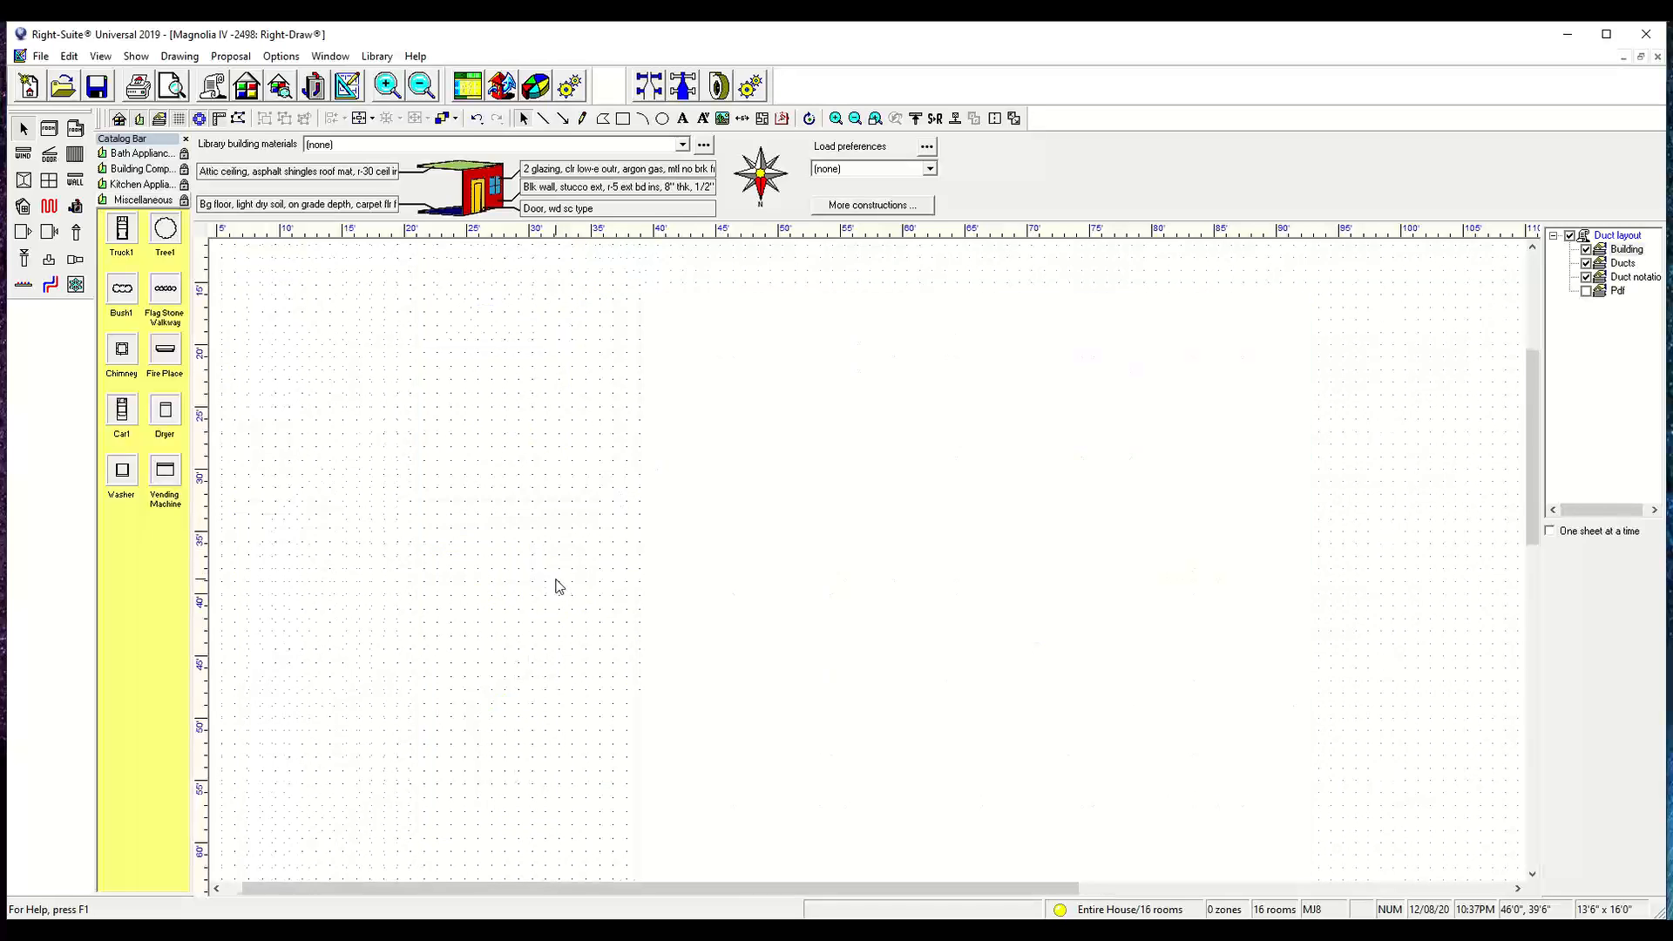
click(555, 558)
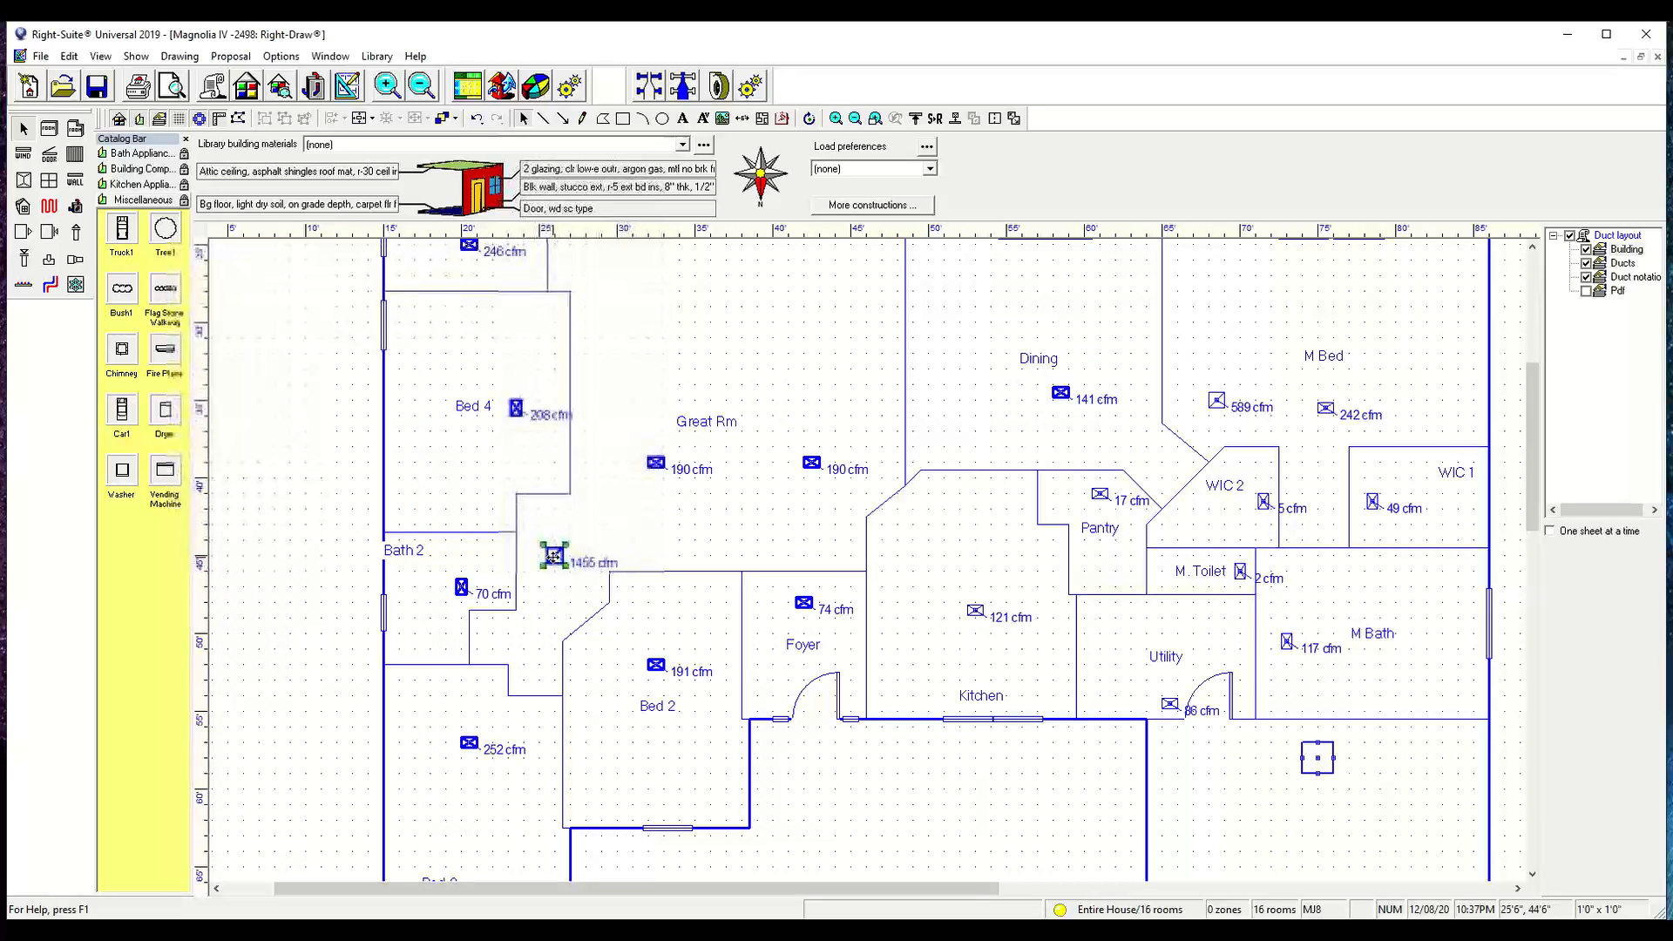
drag(556, 562, 1160, 489)
middle_drag(1202, 523, 1061, 523)
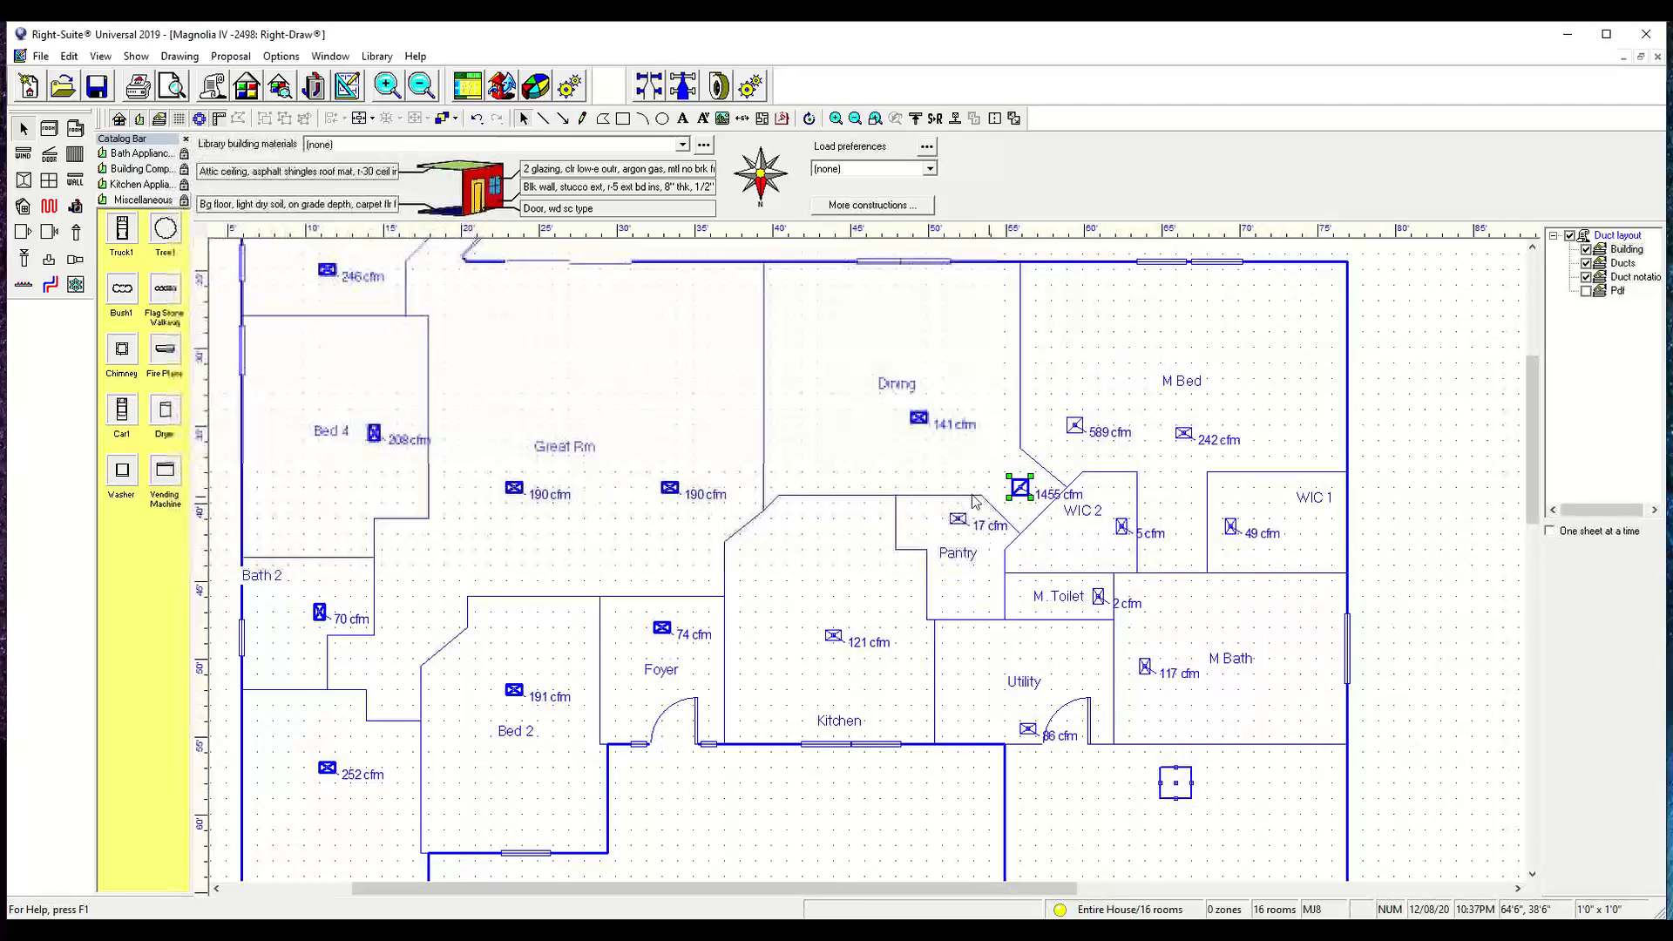
- Add return grilles in Bed 2 at about 27'6", 51'0" and in Bed 3 at about 24'0", 55'0"
scroll(592, 521, down, 1)
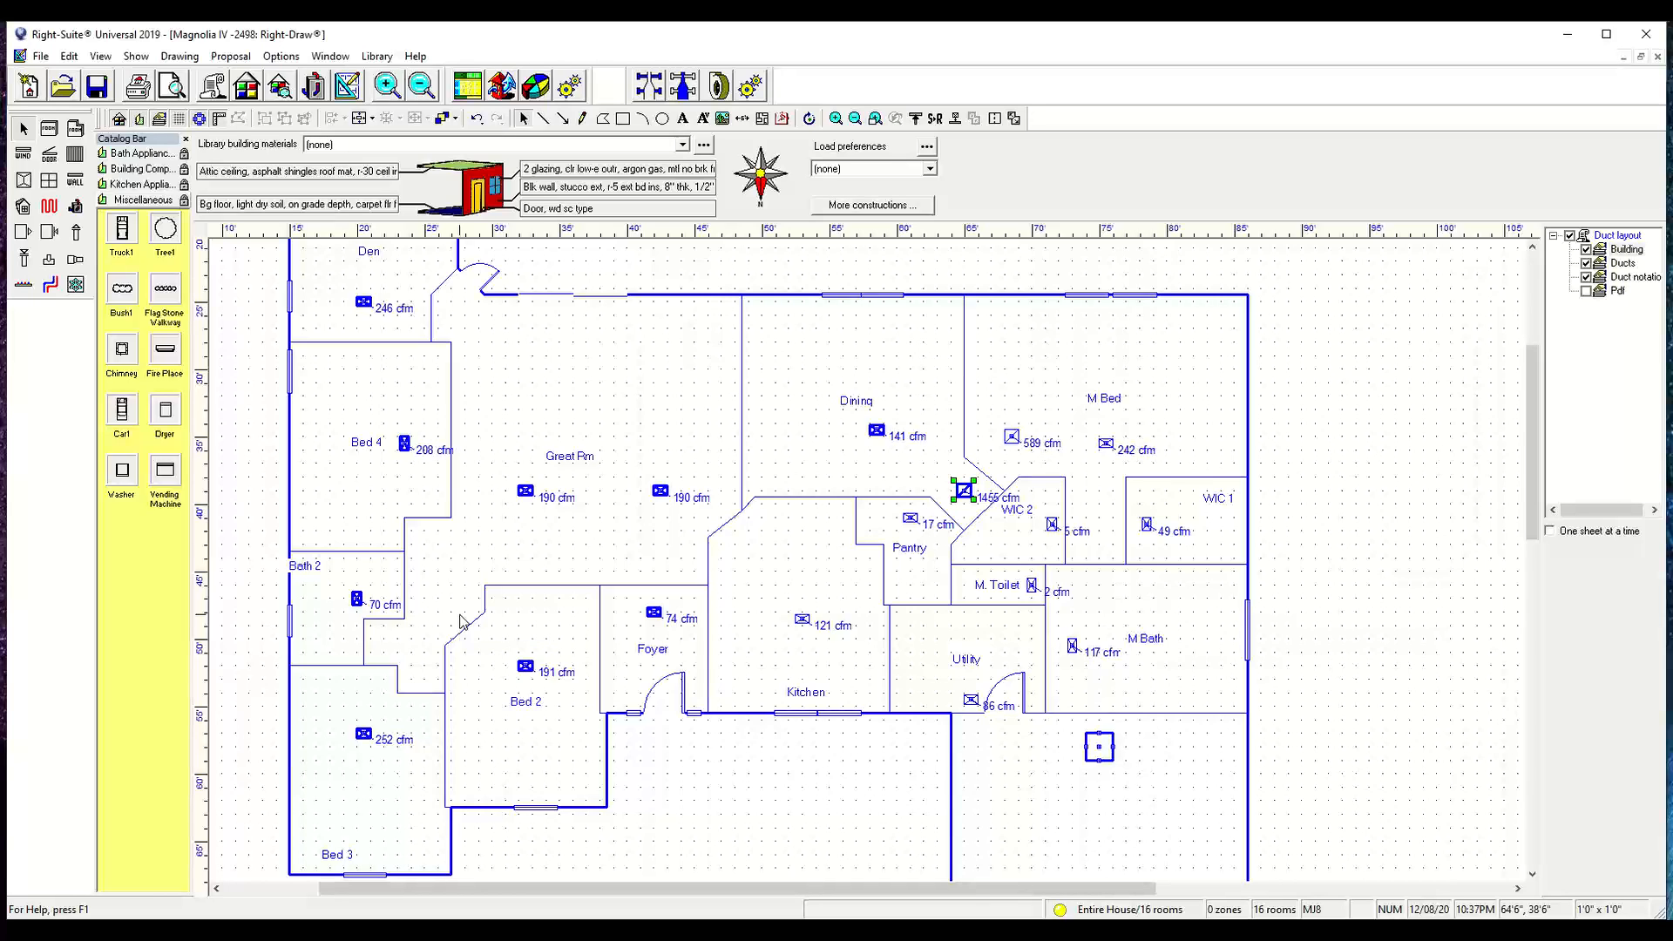
scroll(596, 591, up, 1)
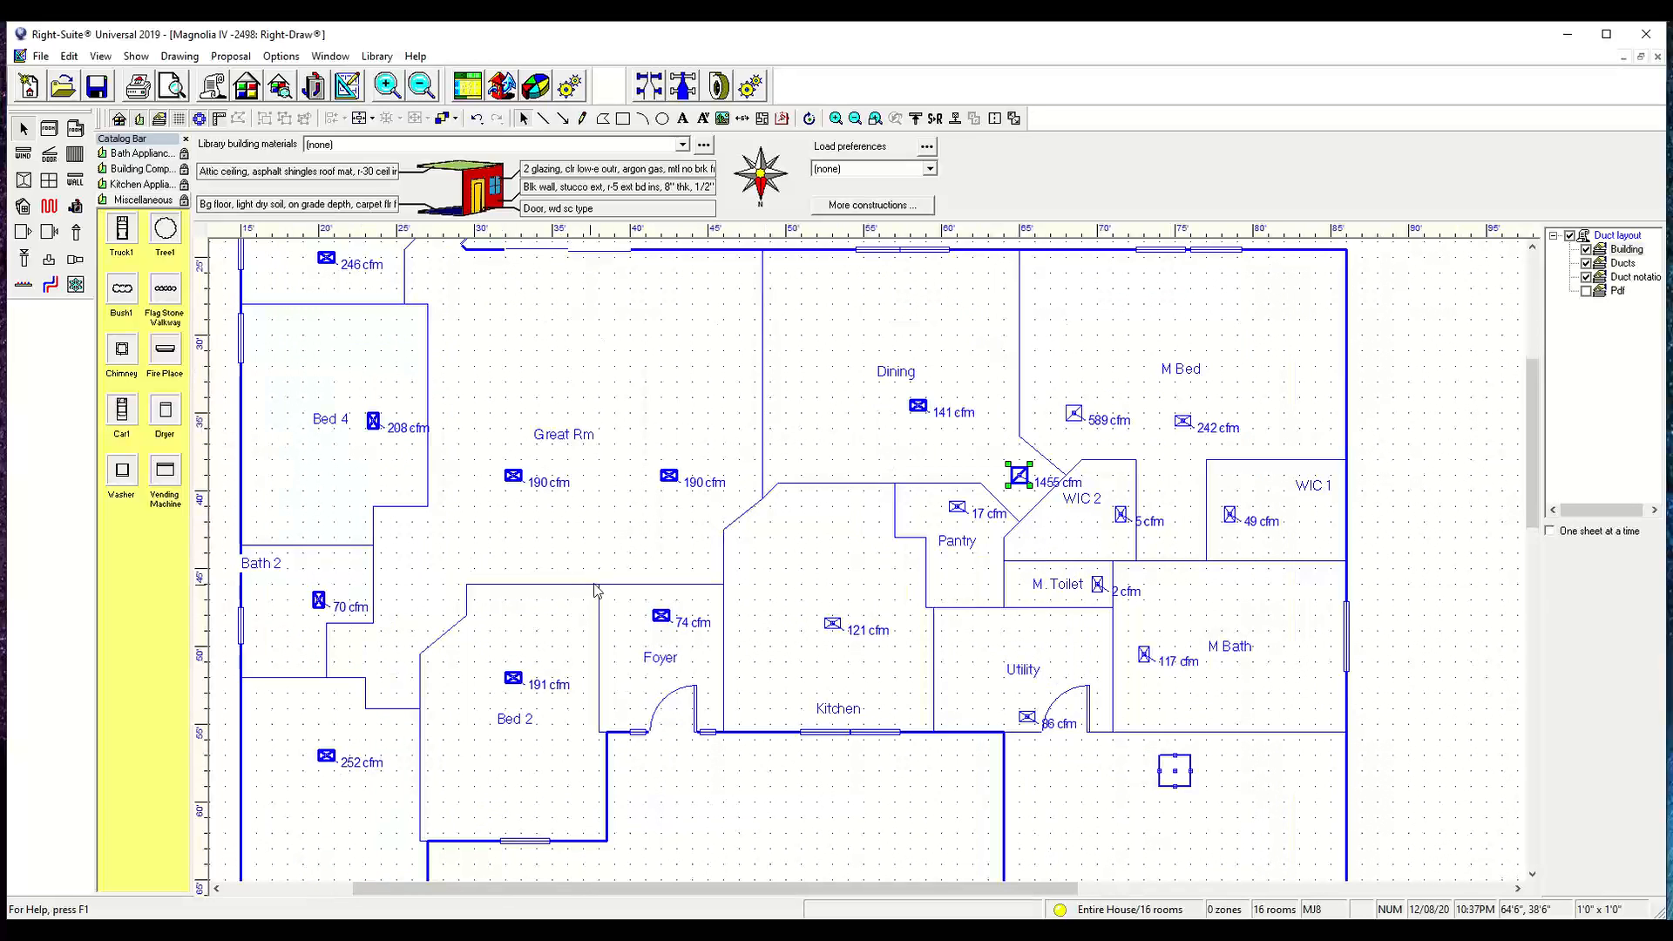
scroll(455, 576, down, 1)
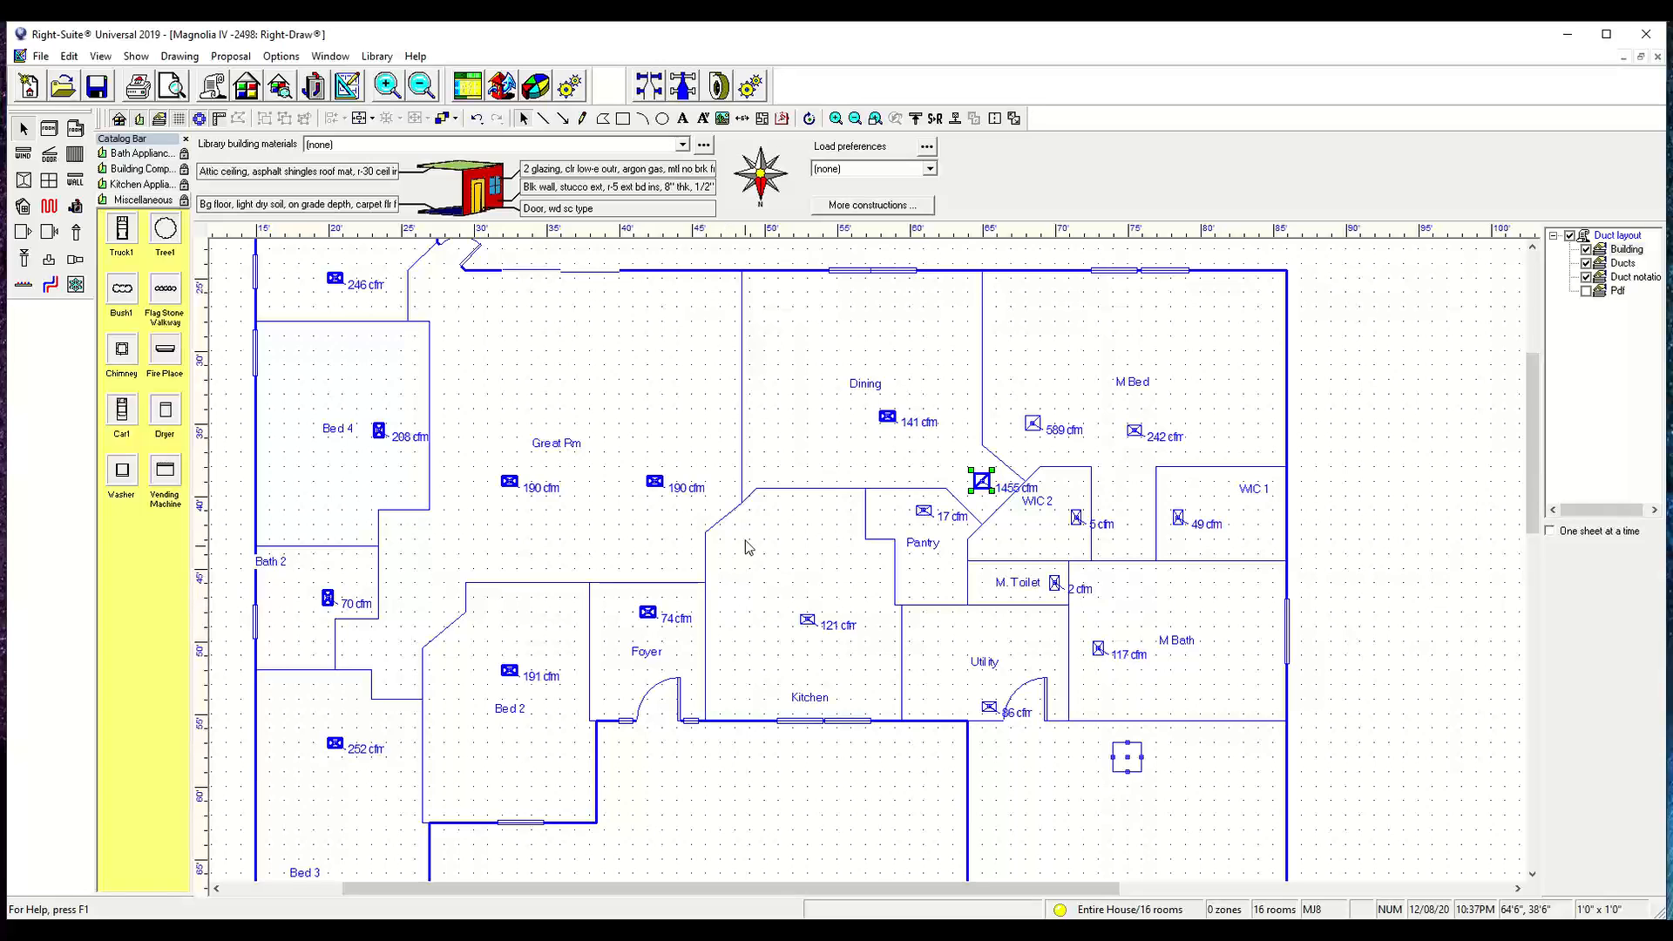
click(1034, 426)
middle_drag(1122, 532, 1073, 536)
click(935, 482)
middle_drag(756, 471, 896, 346)
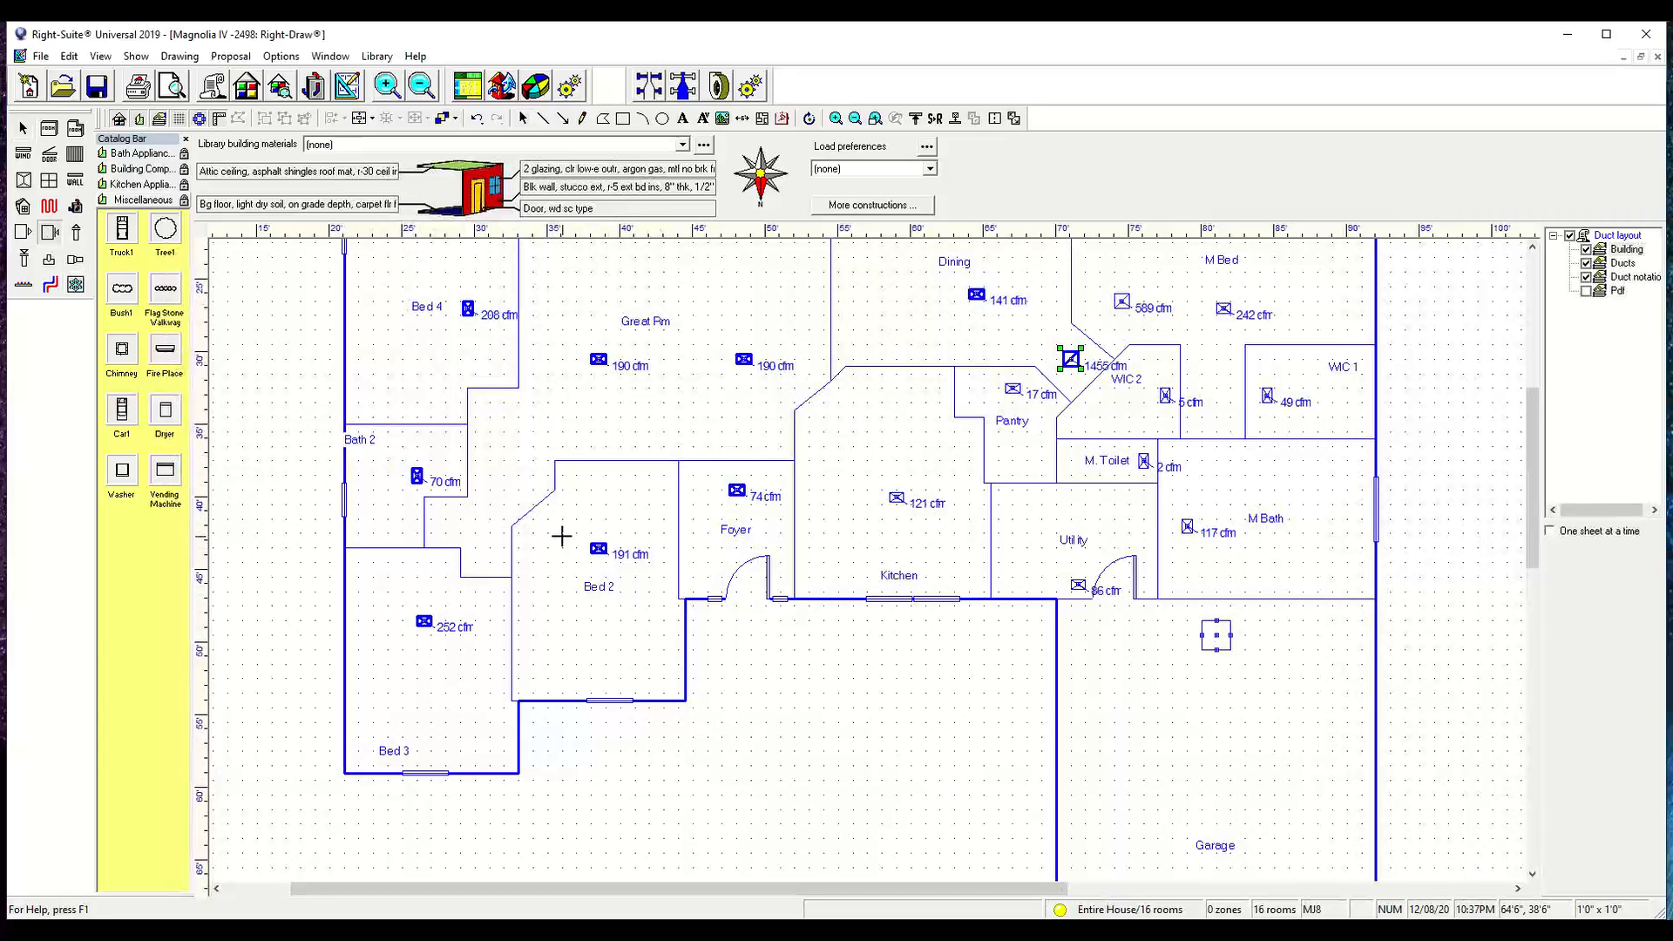
click(535, 545)
click(534, 545)
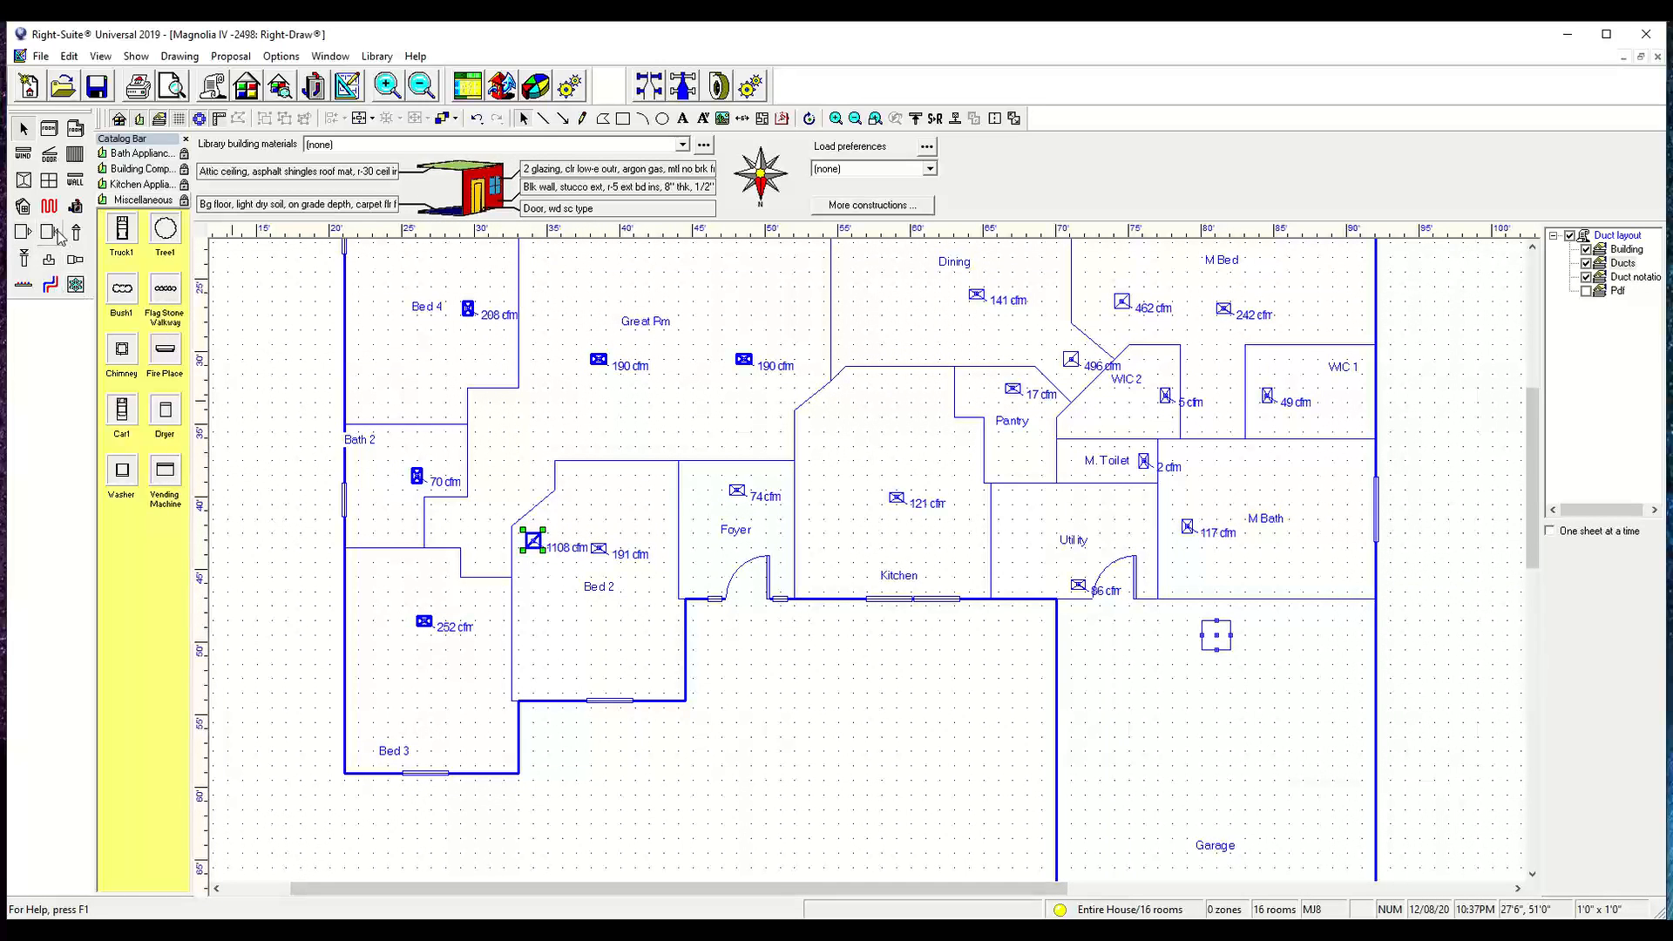
click(481, 598)
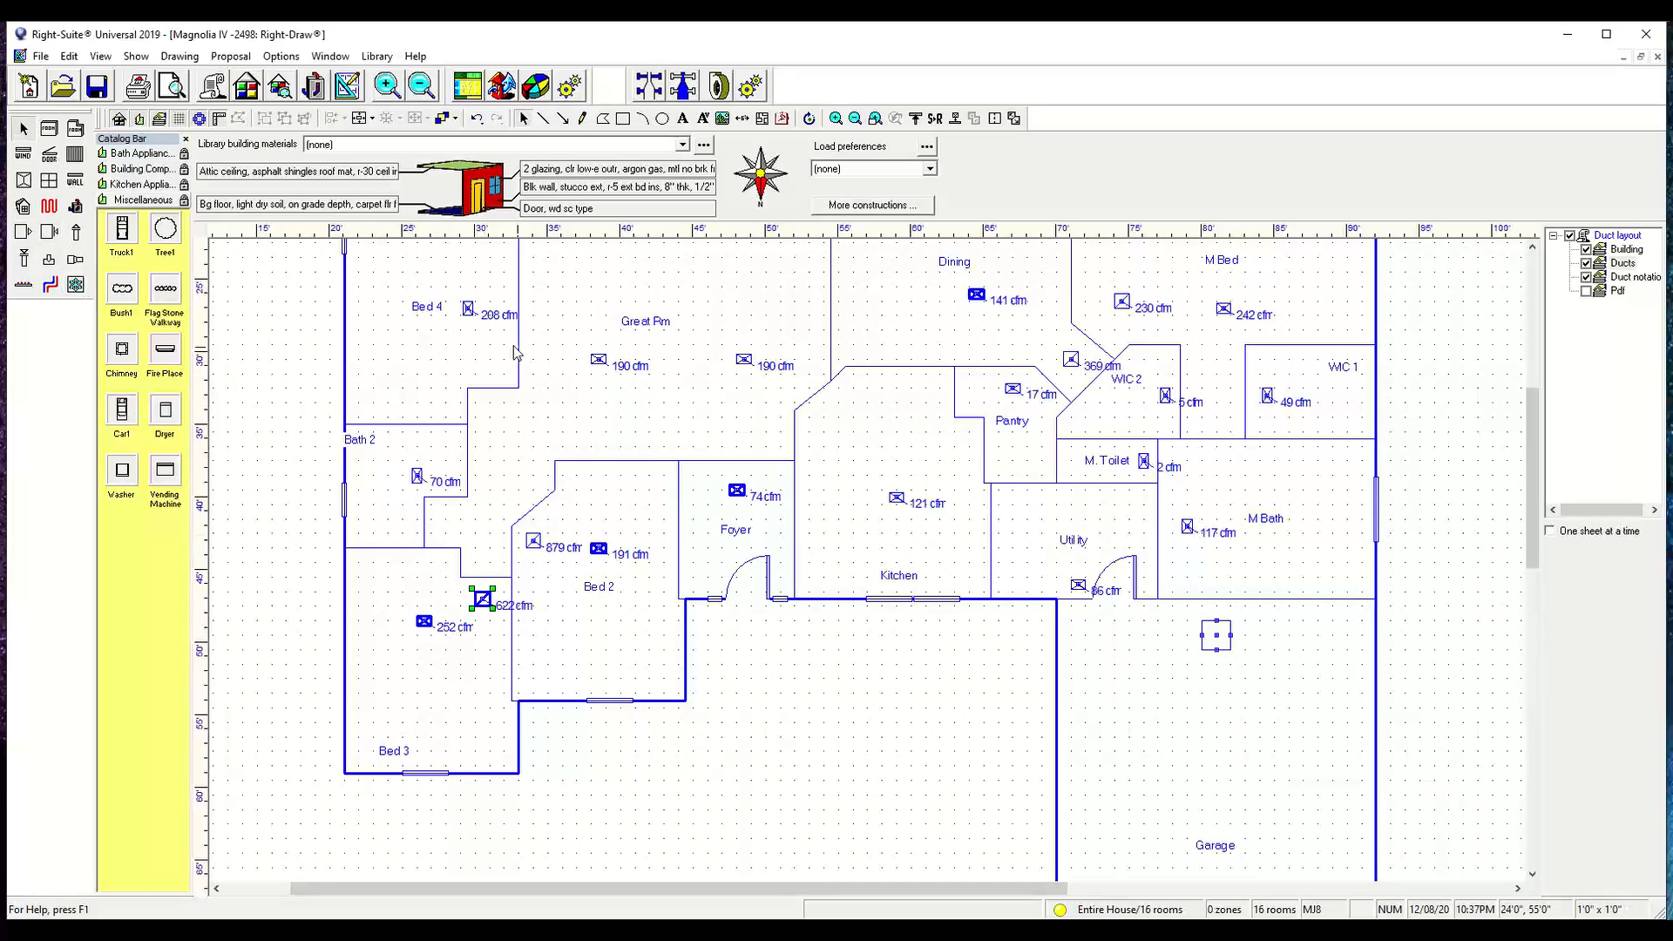
- Add return grilles in the lower part of Bed 4 and near the lower edge of the Den
middle_drag(351, 320, 370, 482)
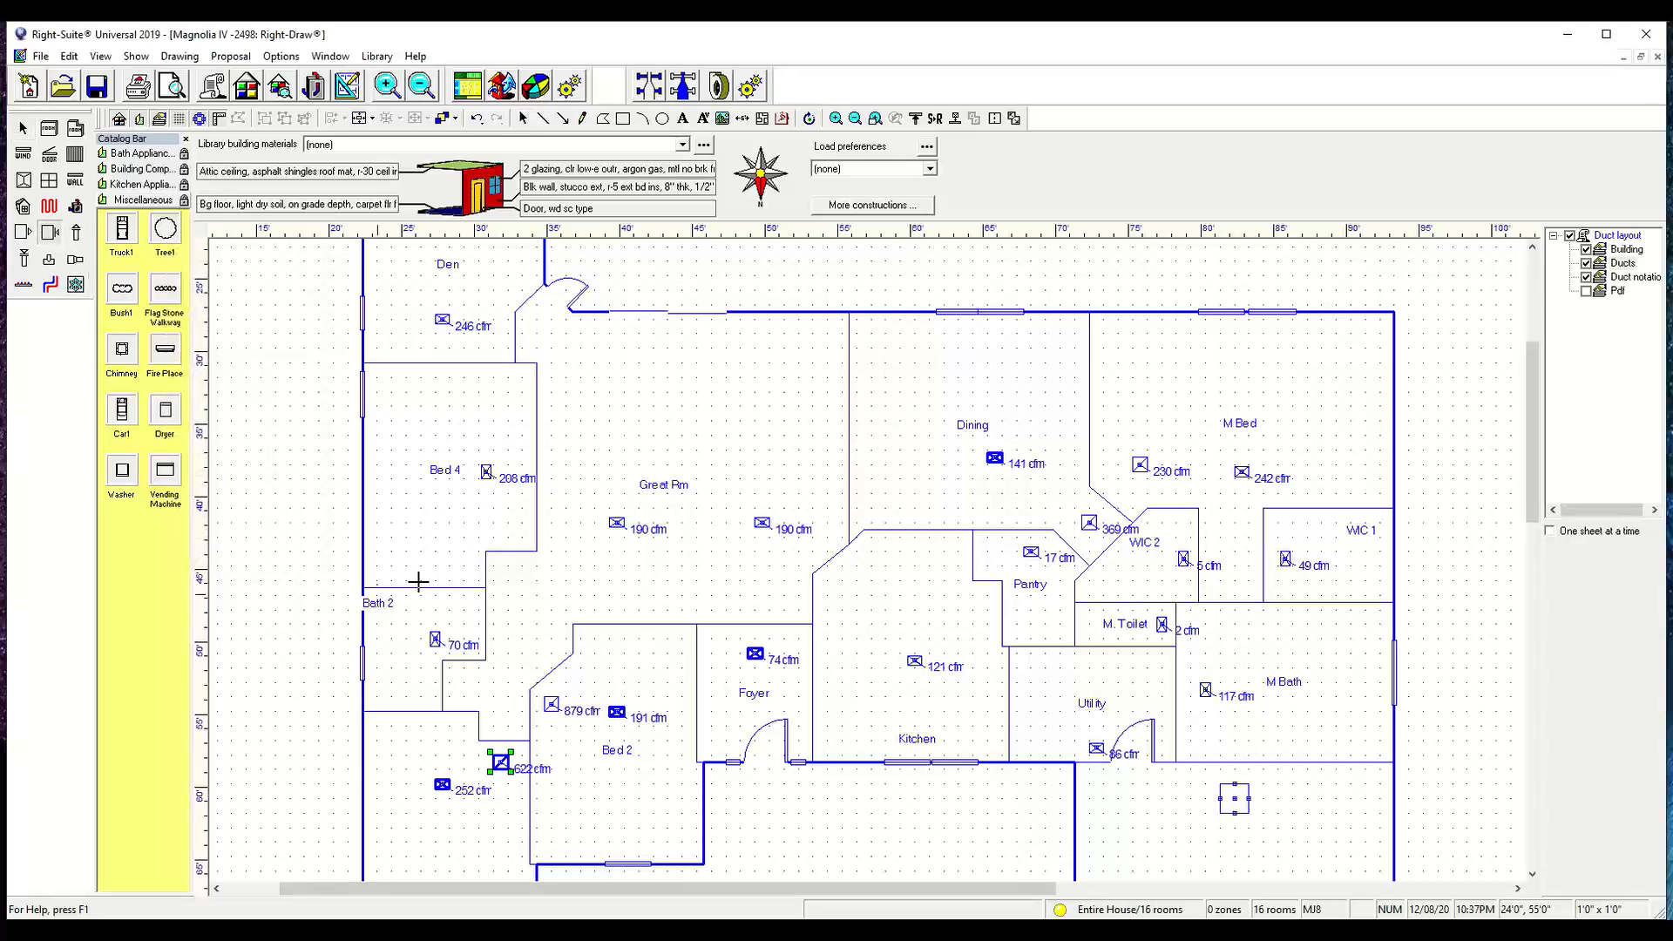
click(485, 529)
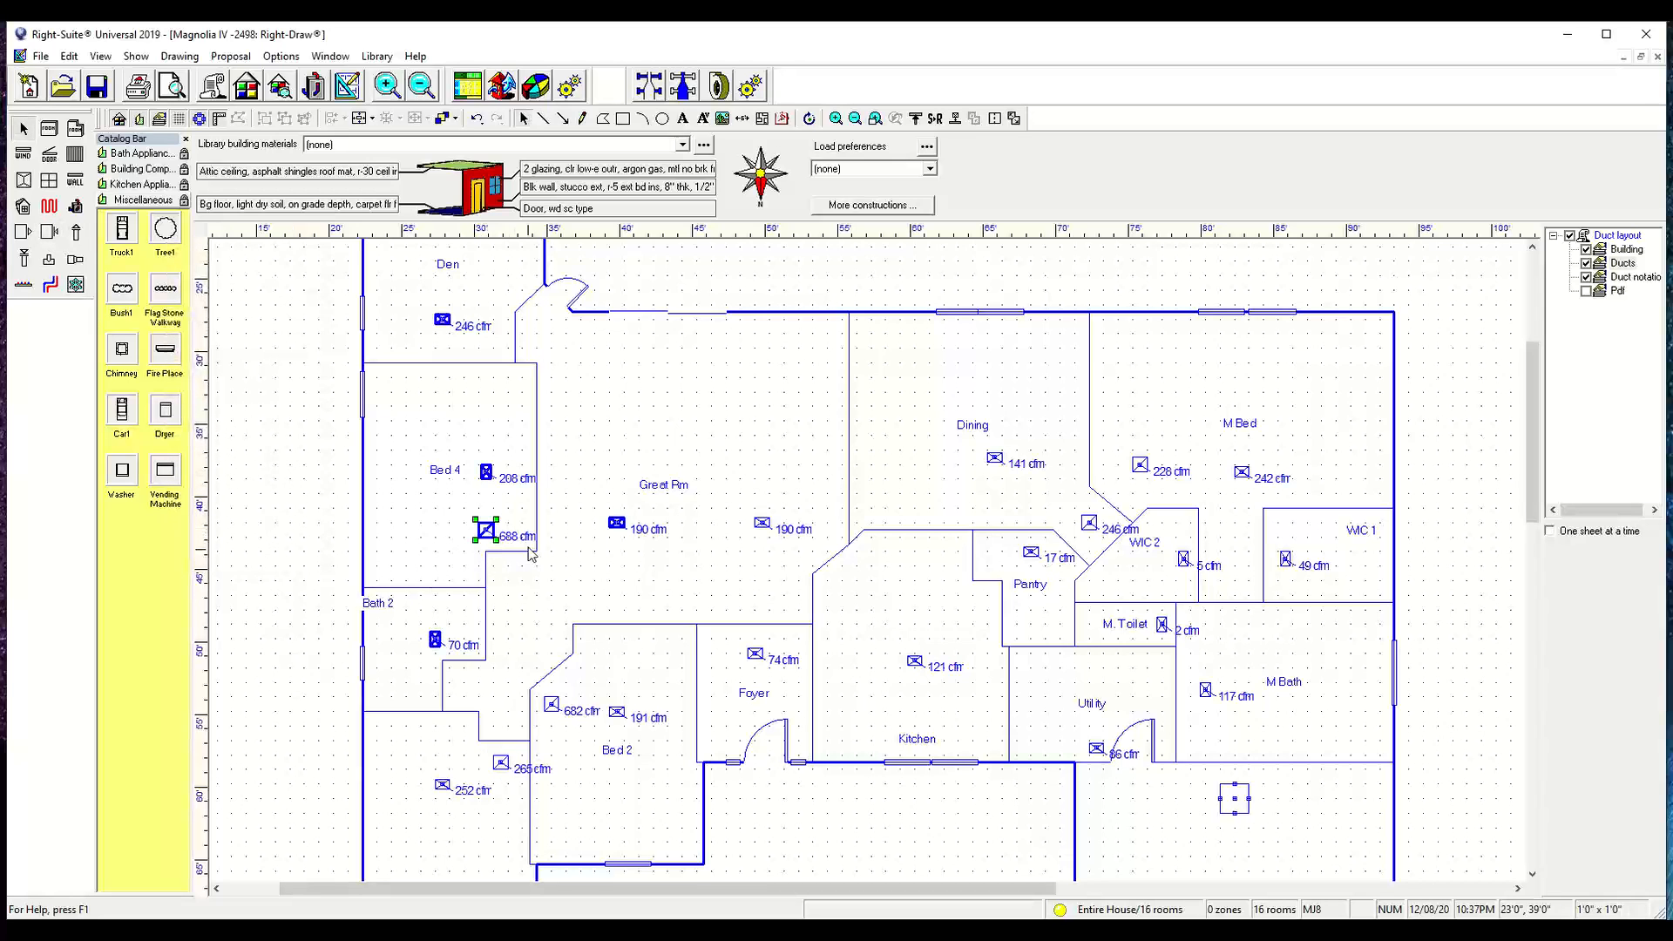
middle_drag(553, 494, 530, 547)
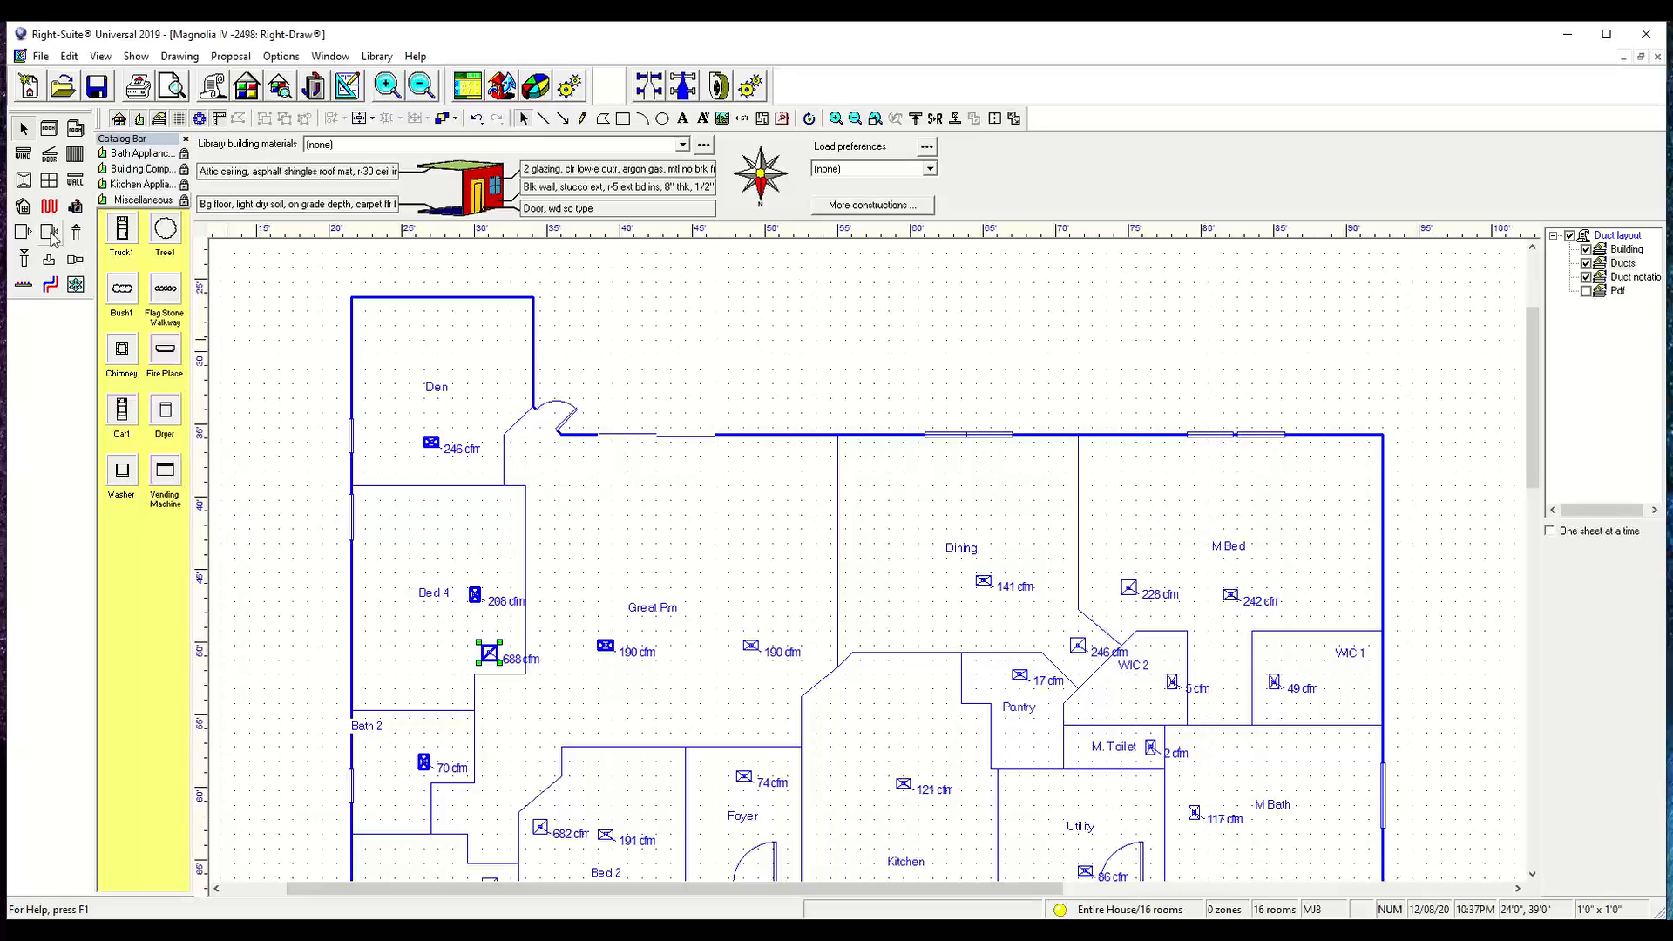
click(485, 467)
- Move the airflow labels of the Den's supply register and return grille up, clear of the symbols
scroll(482, 475, up, 2)
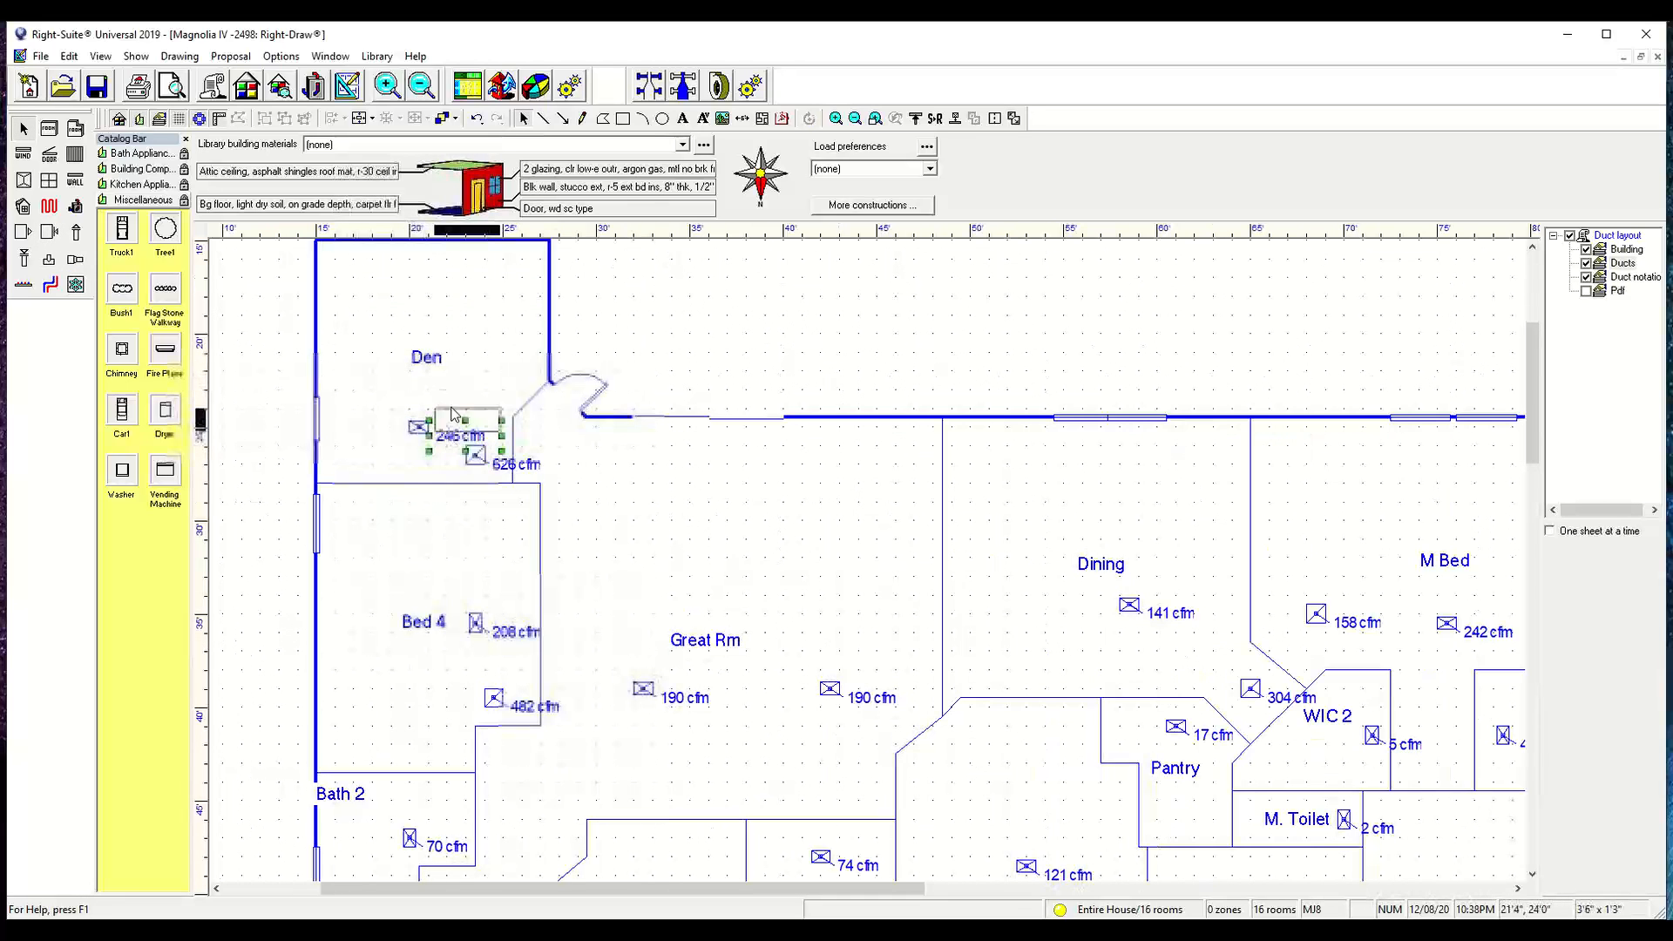
drag(453, 415, 463, 380)
drag(516, 464, 547, 417)
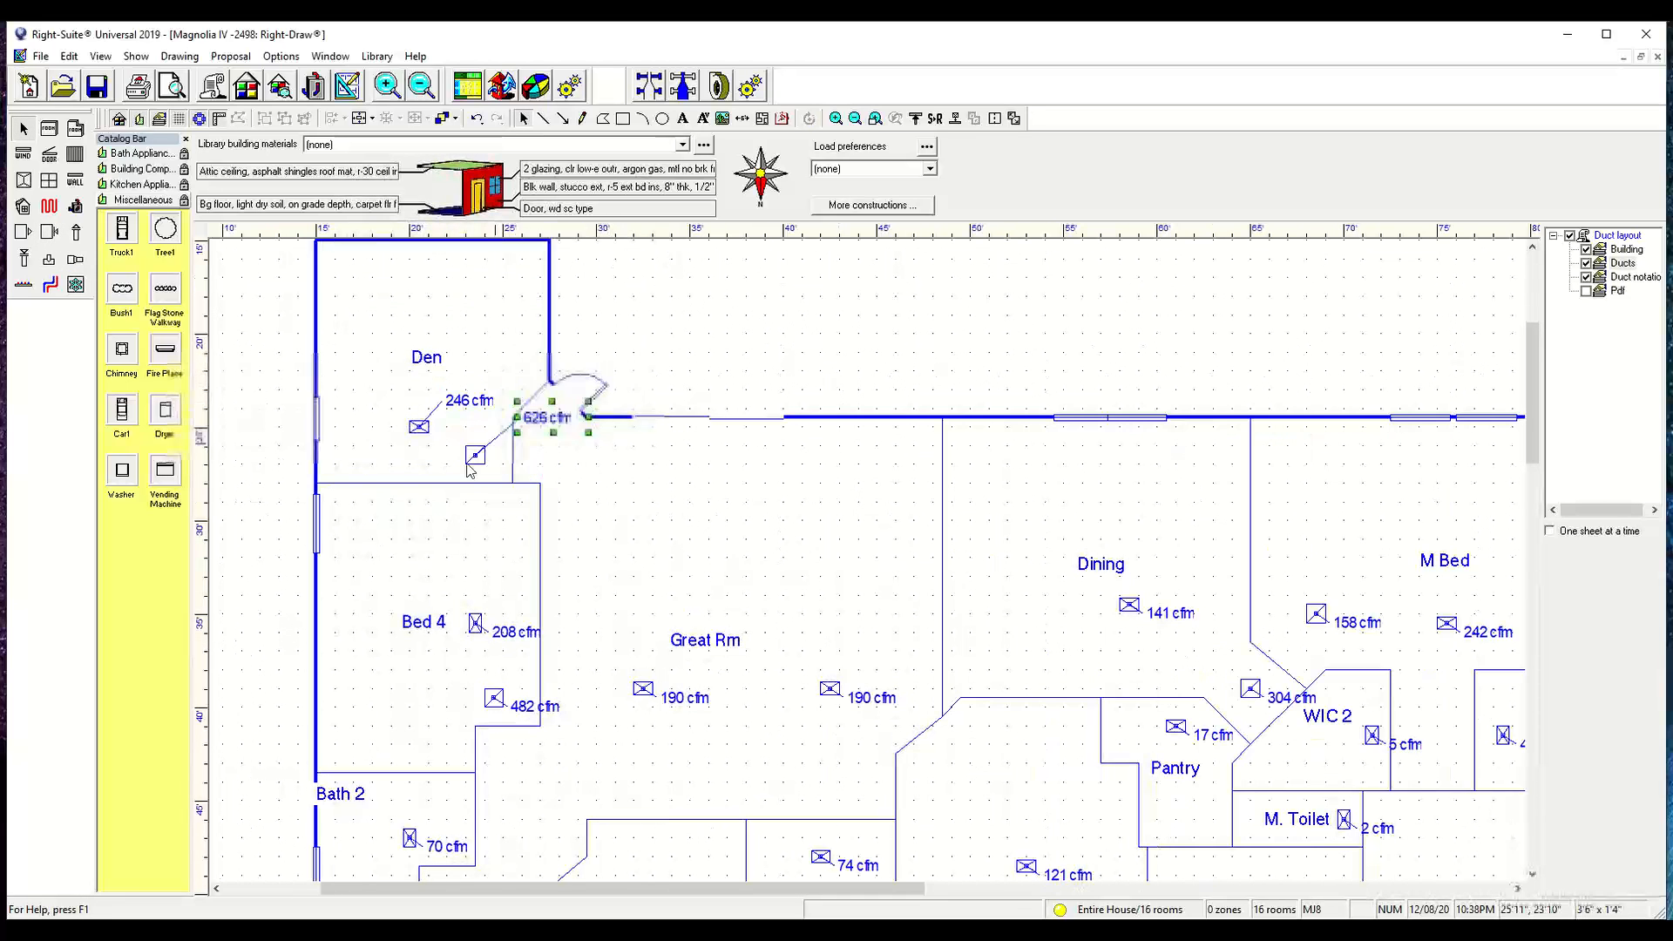
- Assign the Bed 4 supply register to the Bed 4 return grille instead of the Den's
click(476, 456)
scroll(528, 610, down, 1)
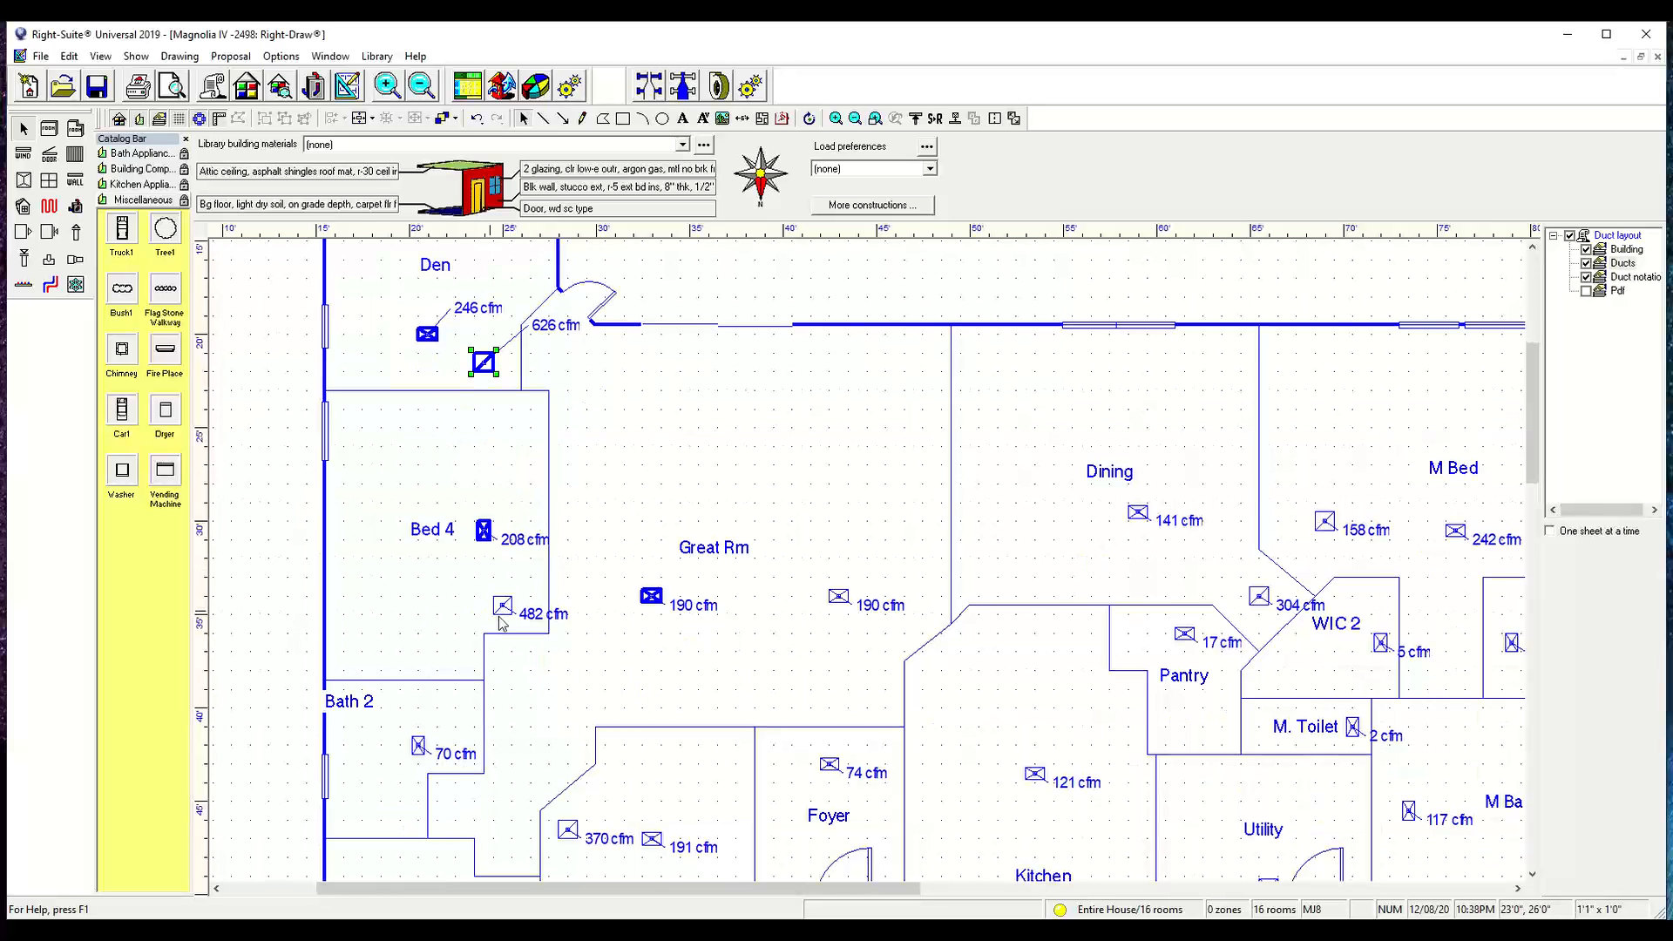
click(503, 607)
shift+click(484, 531)
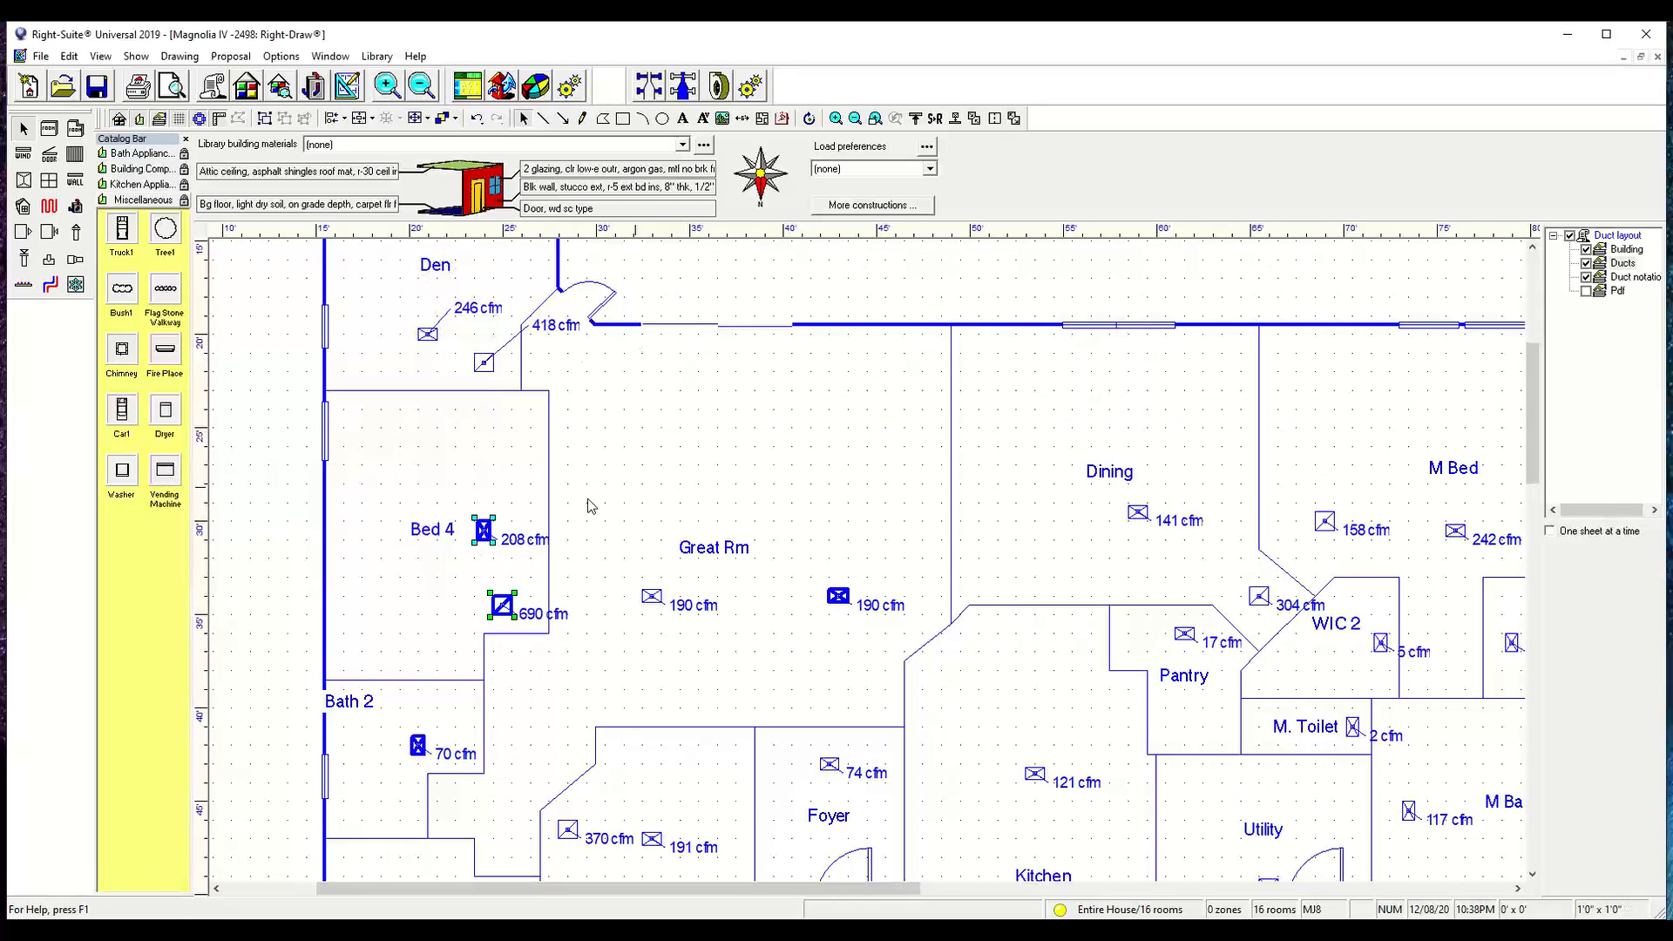
- Assign the Bed 3 supply register to the return grille in Bed 3
scroll(584, 527, down, 1)
middle_drag(584, 527, 633, 248)
scroll(557, 434, up, 1)
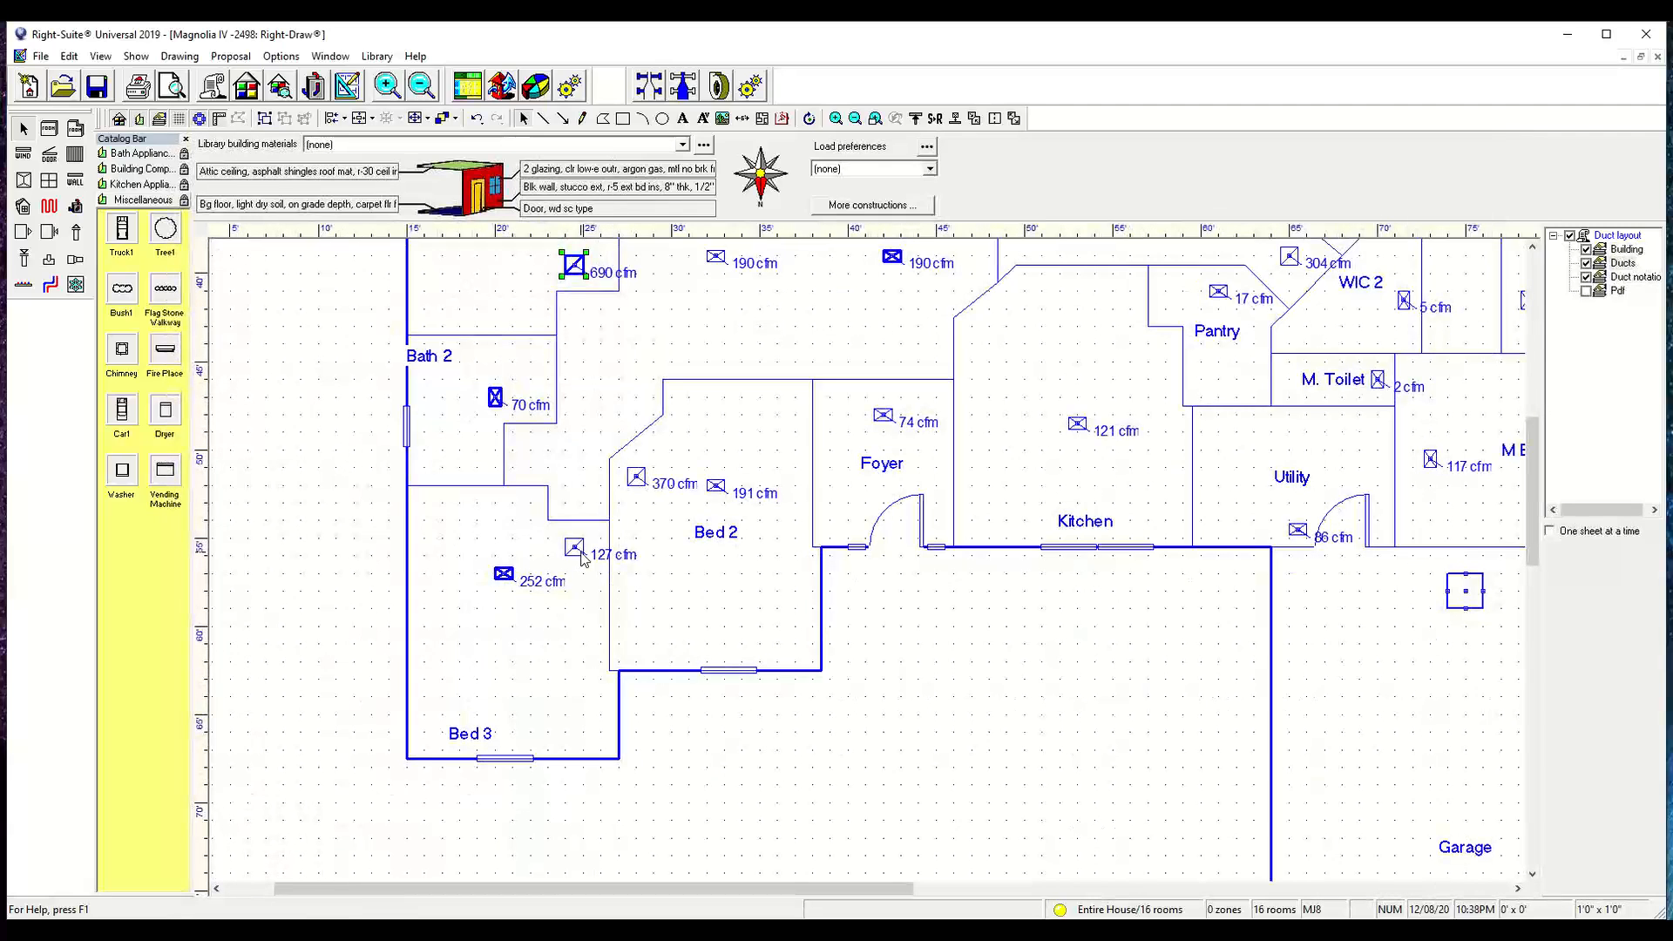
click(579, 552)
shift+click(503, 574)
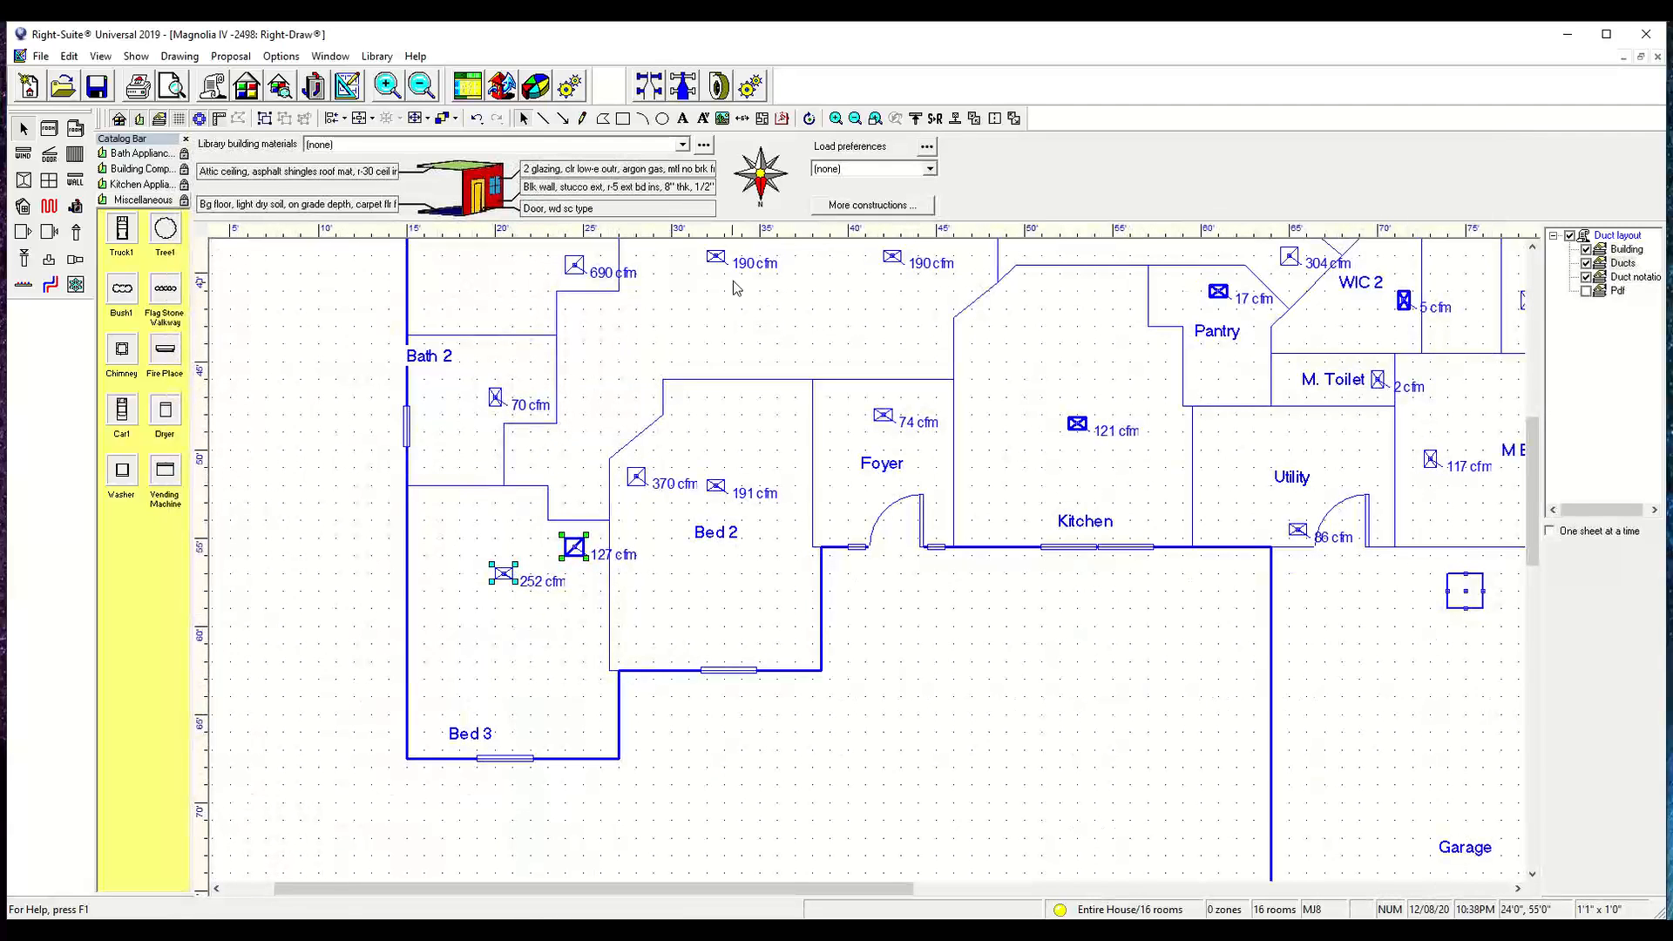
click(938, 122)
- Assign the M Bed, WIC 2 and M. Toilet supply registers to the M Bed return grille
click(636, 478)
middle_drag(1083, 446, 643, 584)
scroll(990, 634, down, 1)
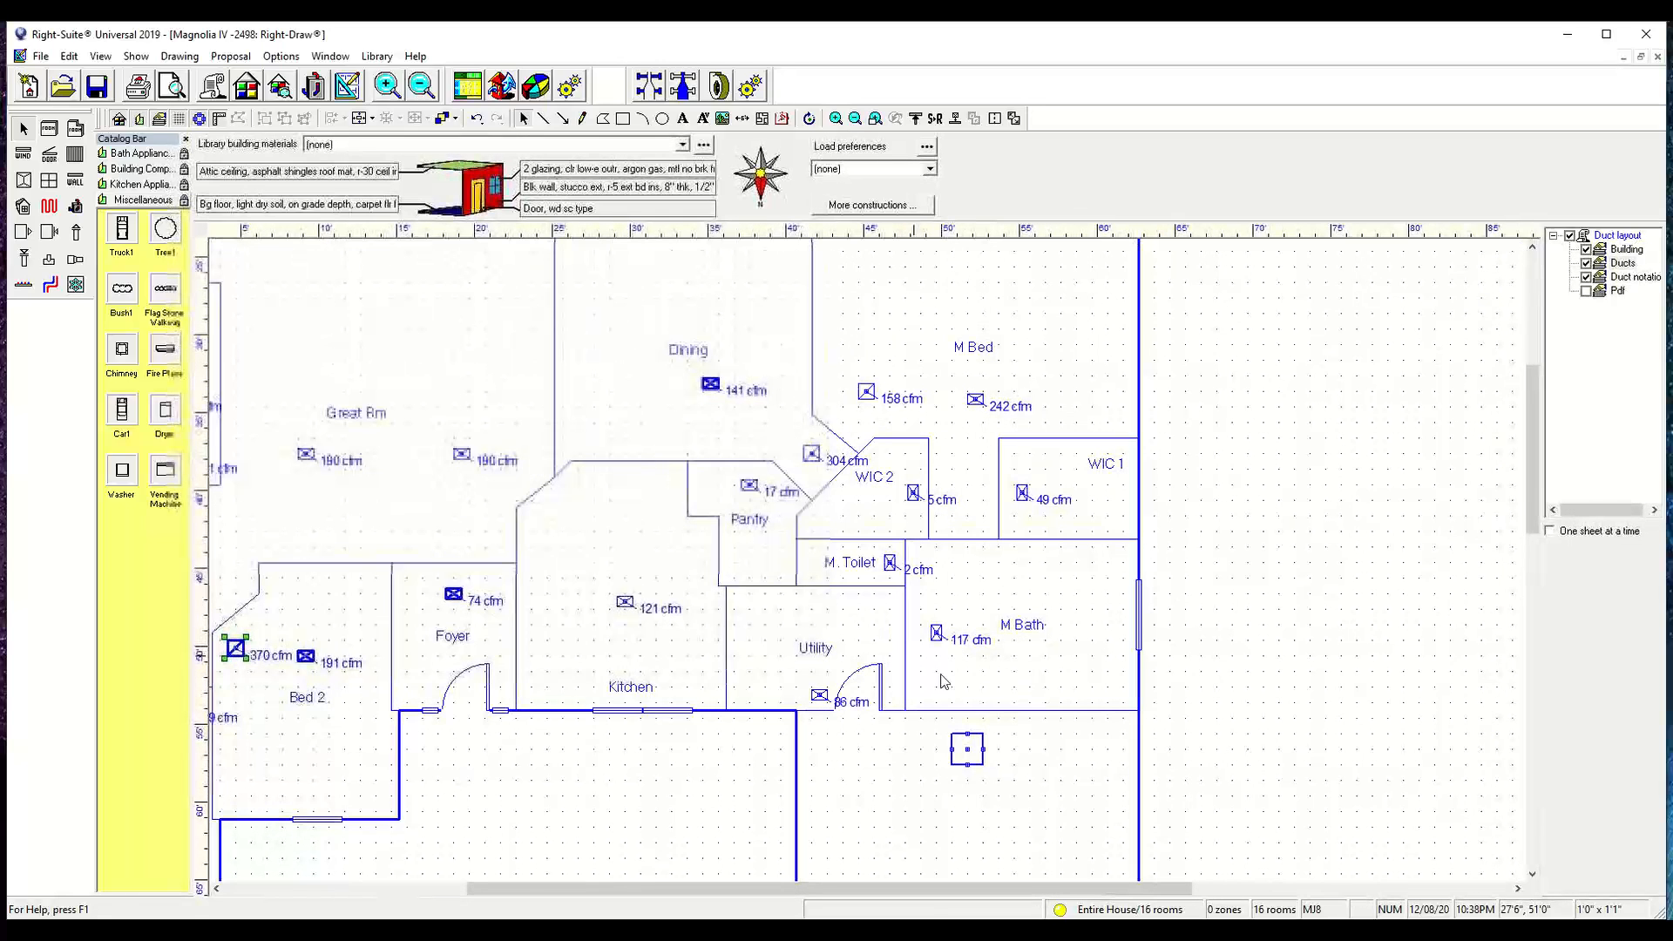
click(866, 392)
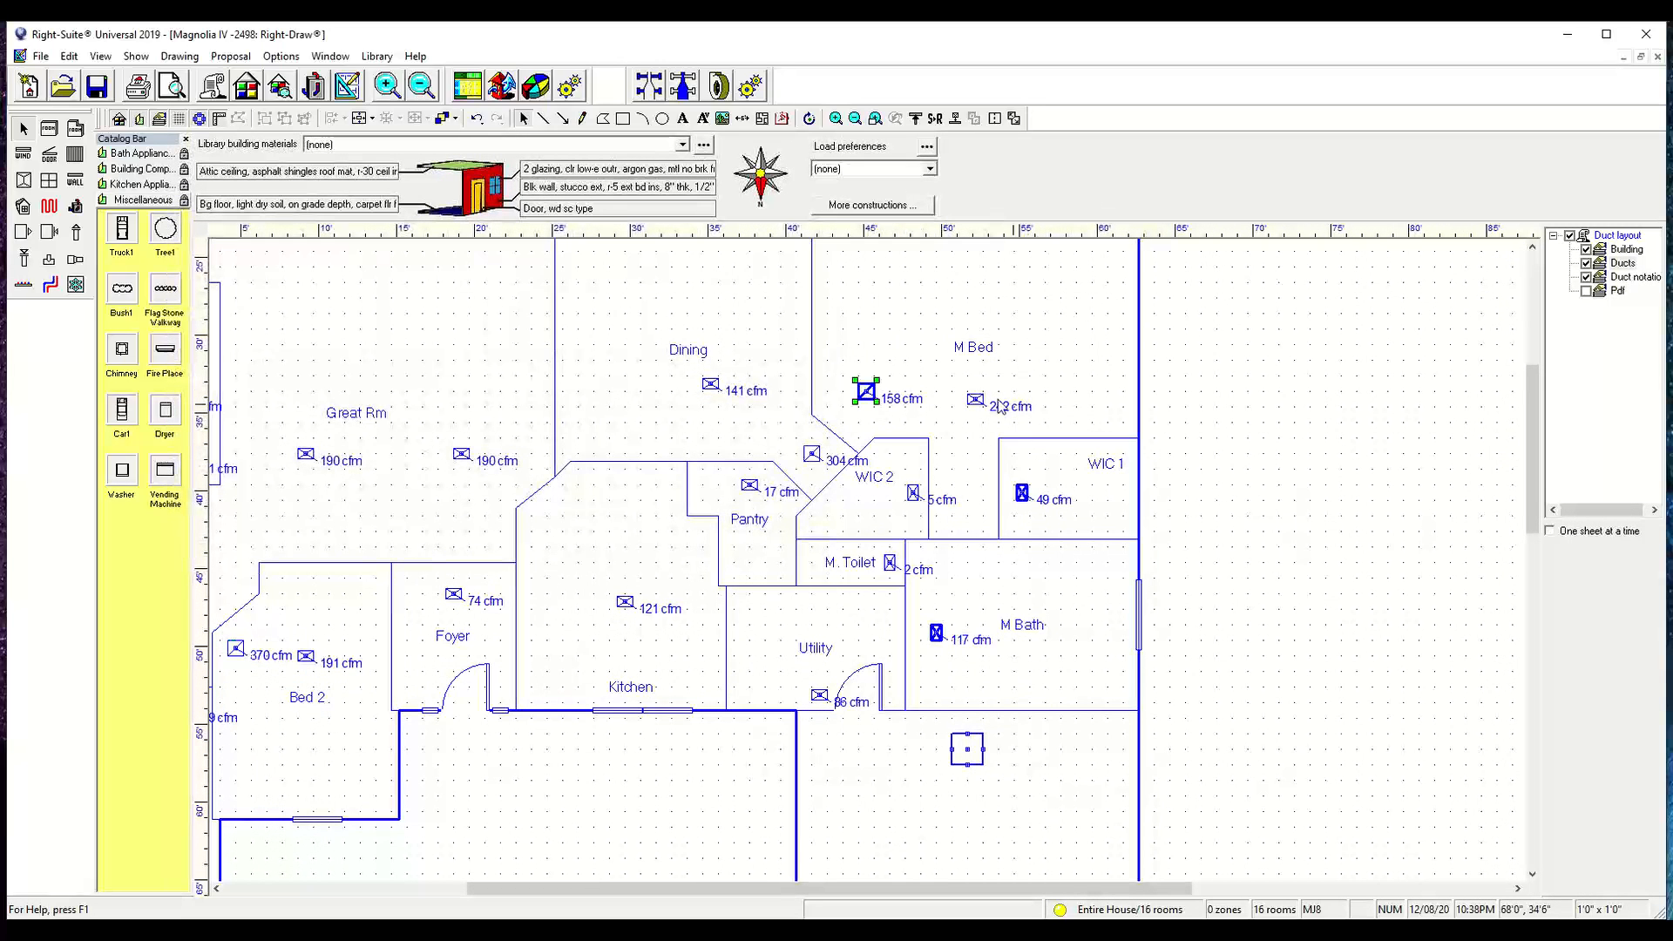
shift+click(964, 393)
shift+click(912, 493)
click(935, 119)
scroll(920, 382, down, 1)
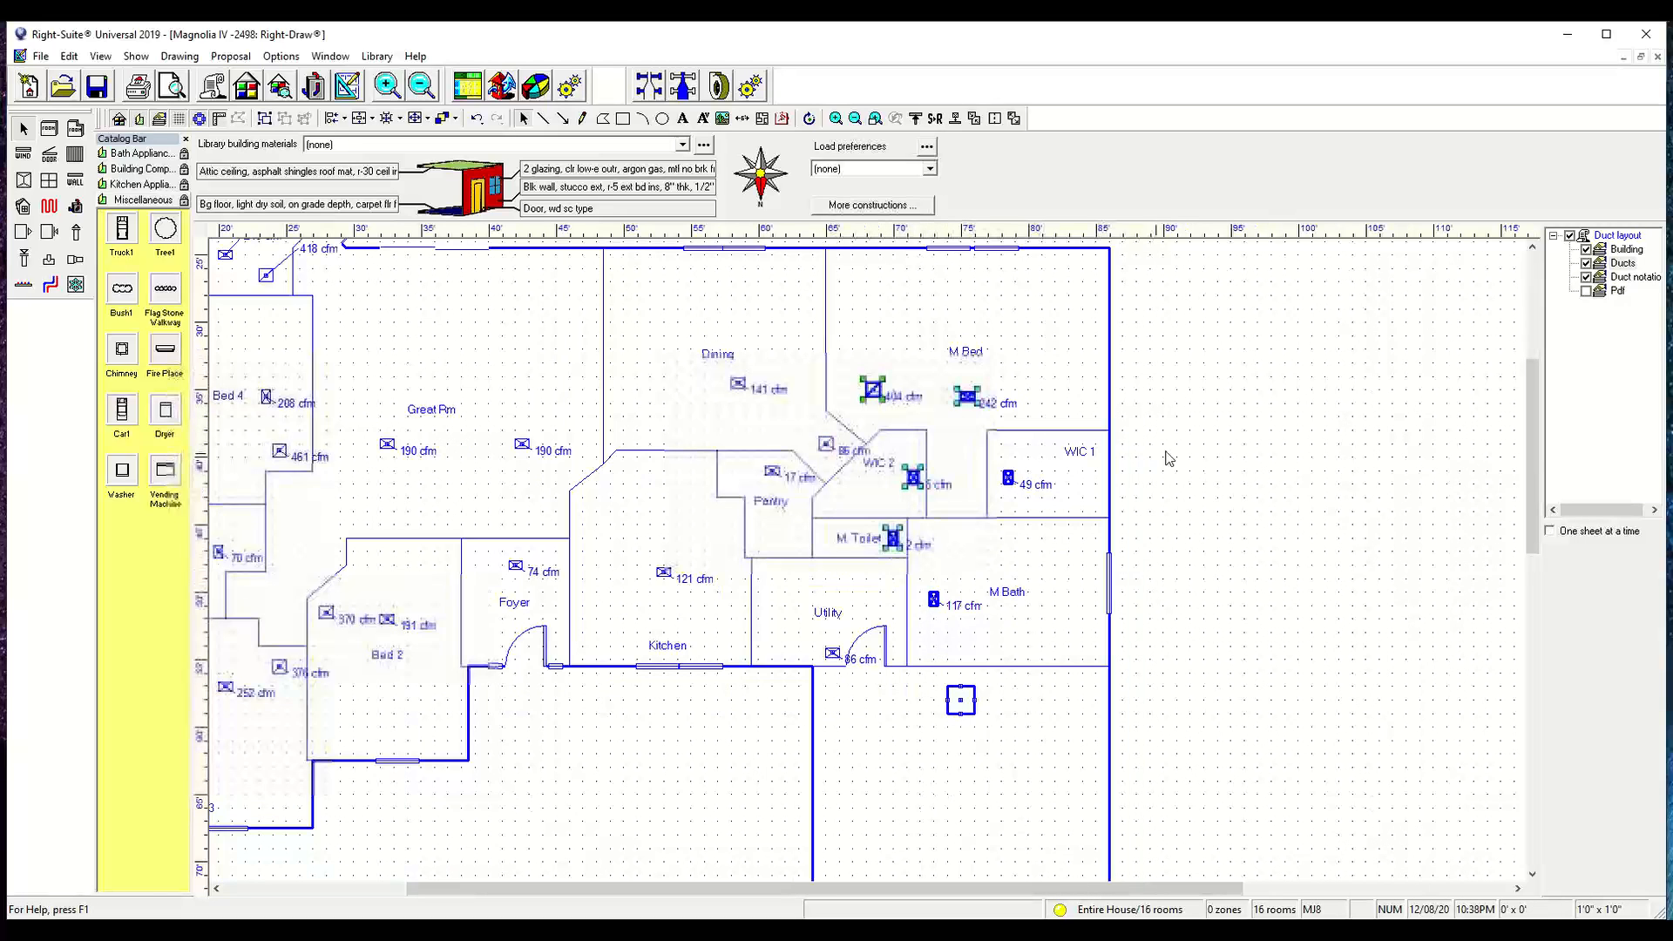
- Shift the Dining supply register slightly to about 57'0", 34'8"
click(1166, 462)
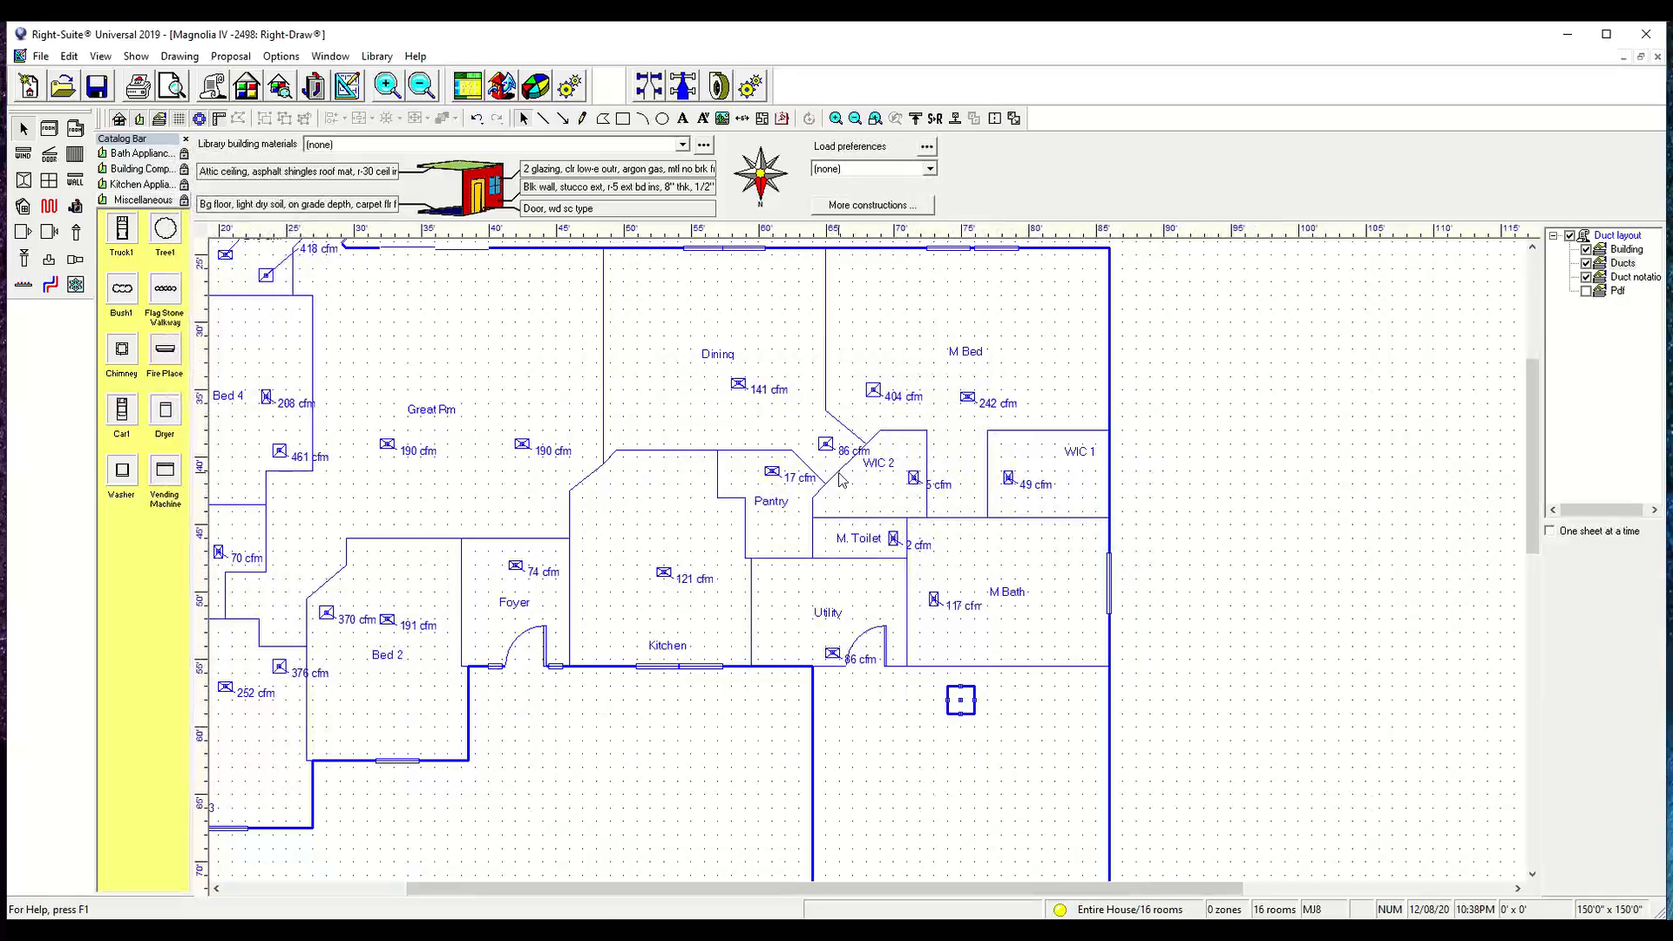
click(735, 388)
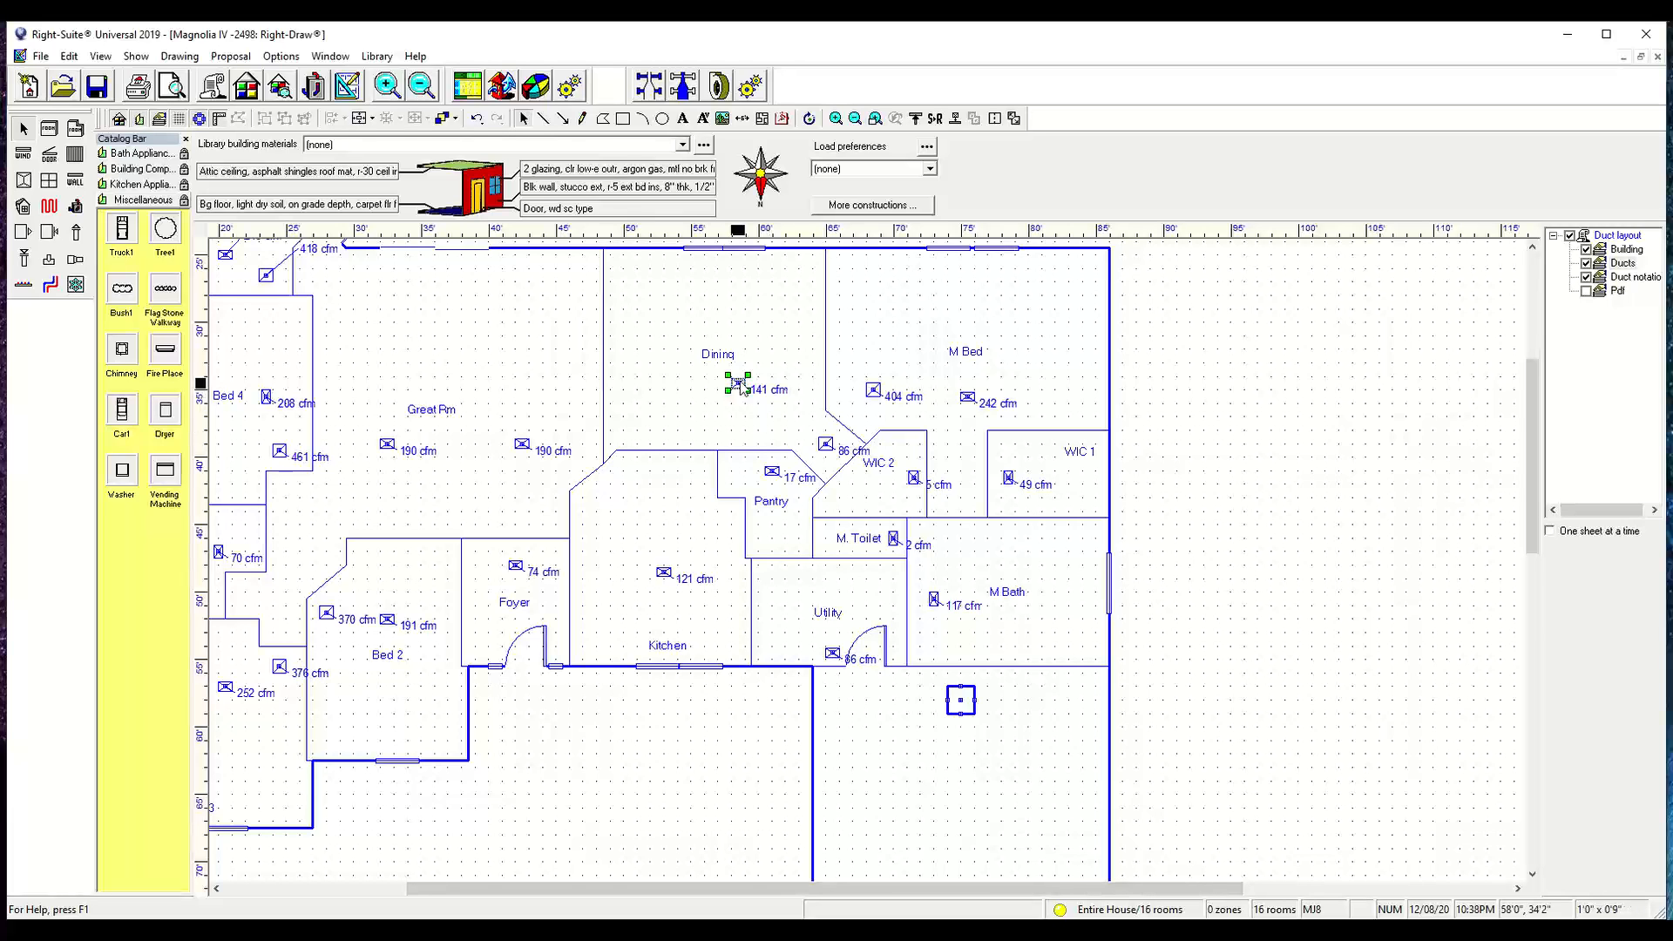
drag(728, 397, 714, 402)
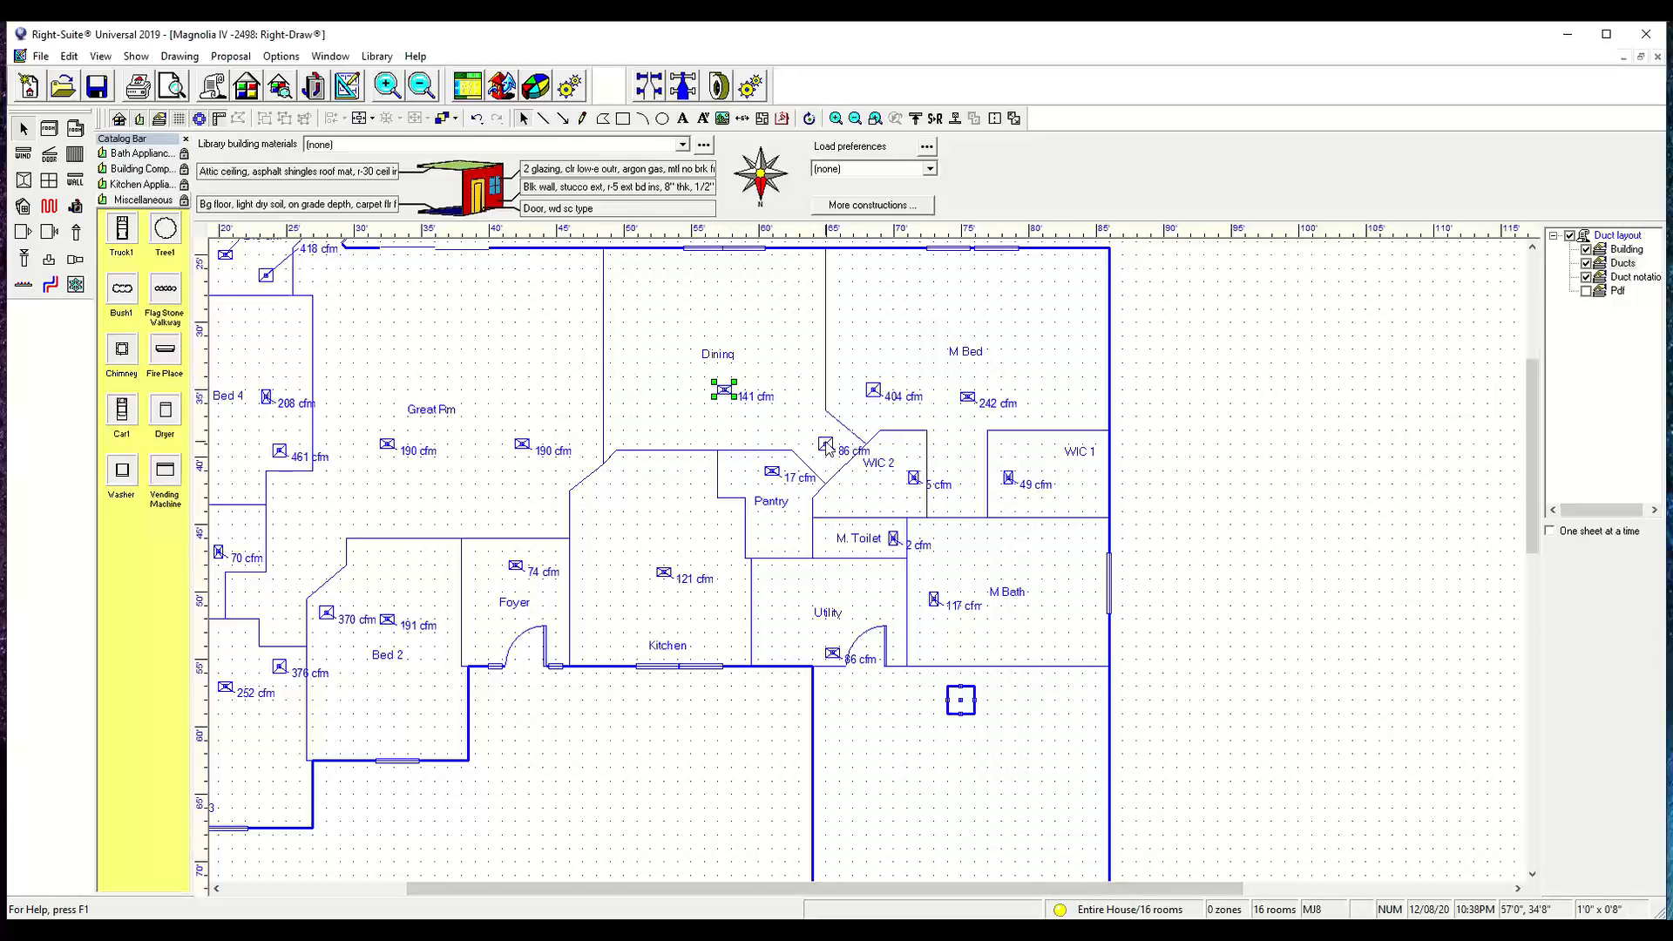
- Assign the Great Rm, Dining, Pantry, Kitchen, Foyer and Bath 2 supply registers to the return grille beside Dining
click(826, 445)
scroll(840, 567, left, 3)
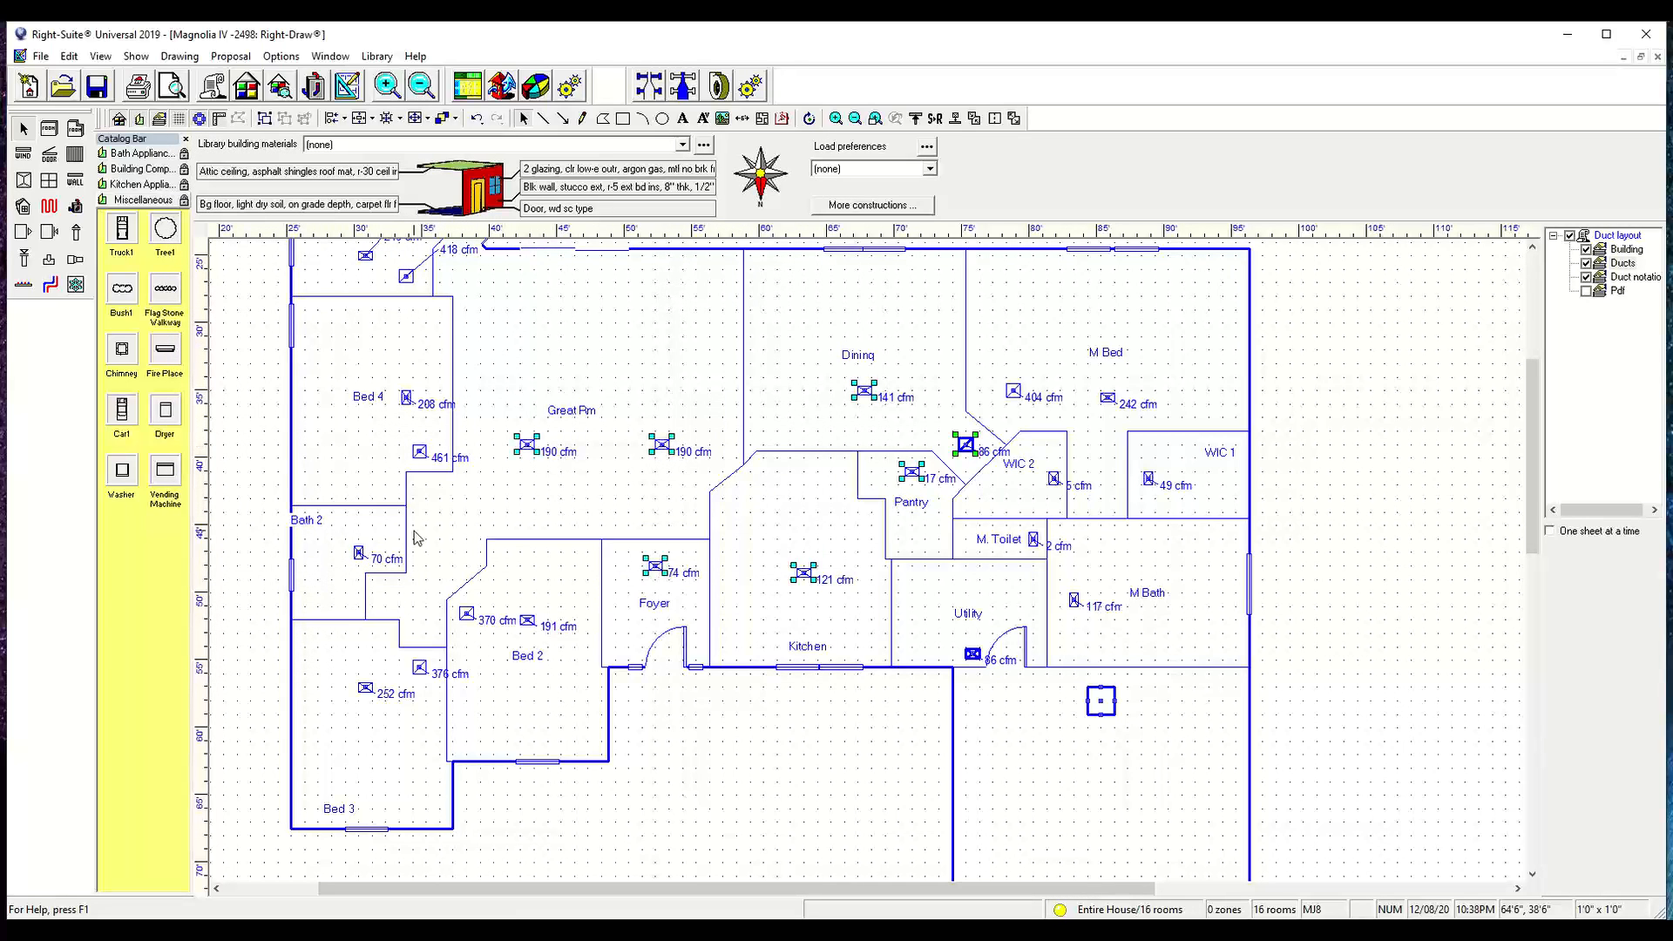
scroll(552, 617, up, 5)
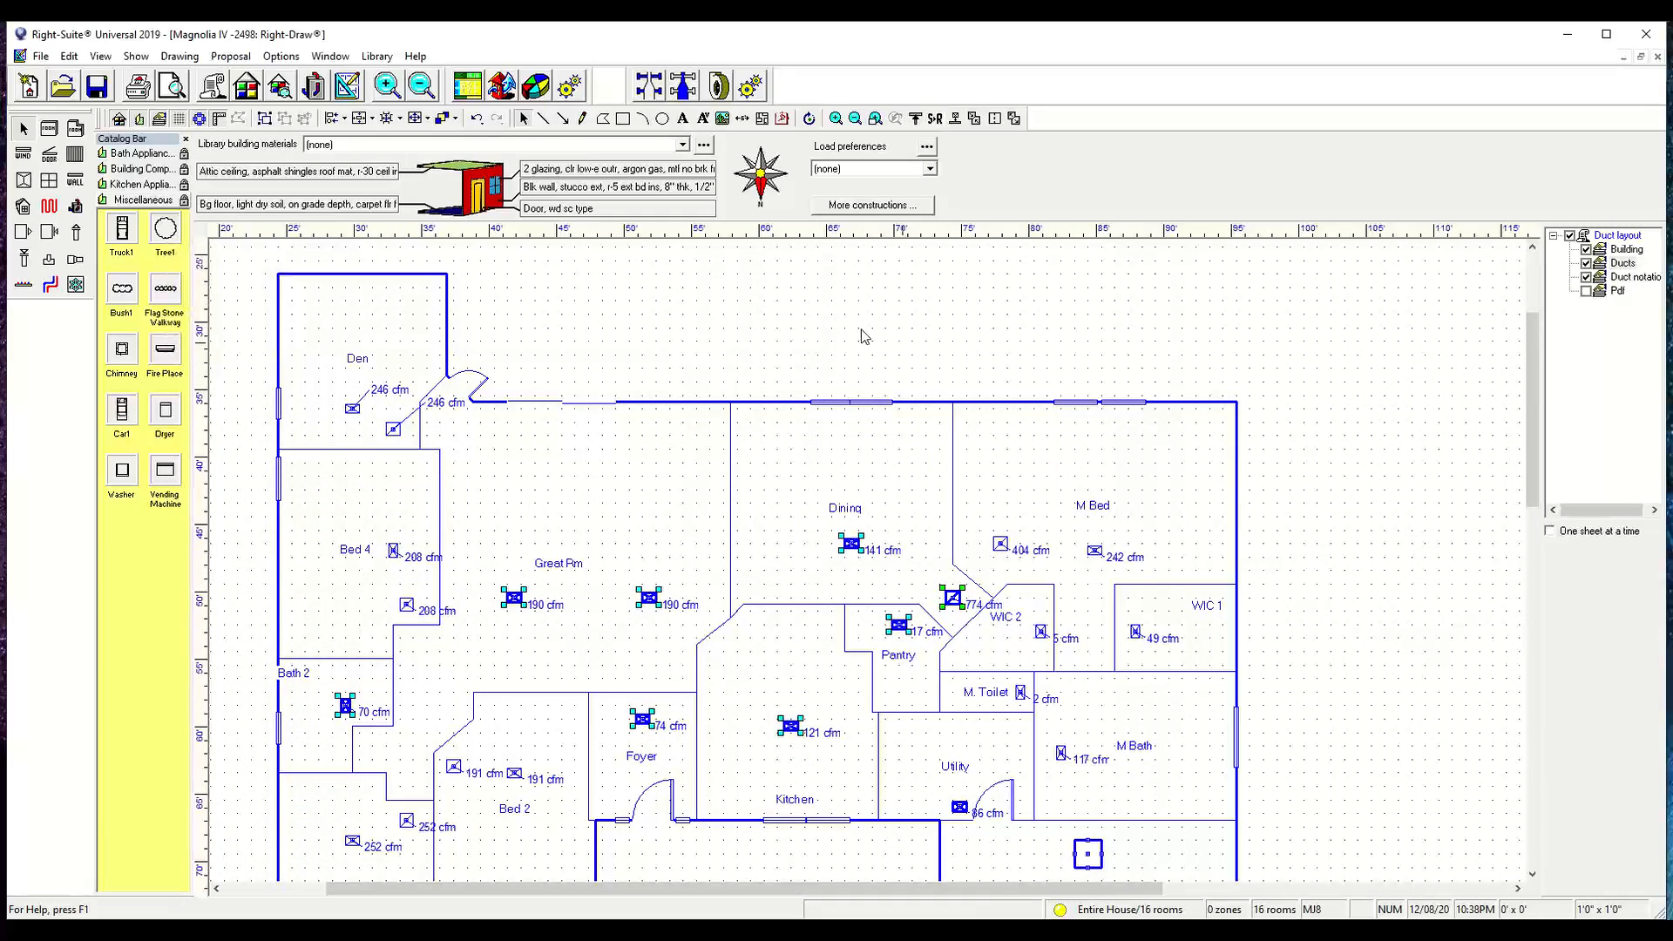
click(819, 327)
ctrl+scroll(601, 494, down, 2)
ctrl+scroll(793, 651, up, 2)
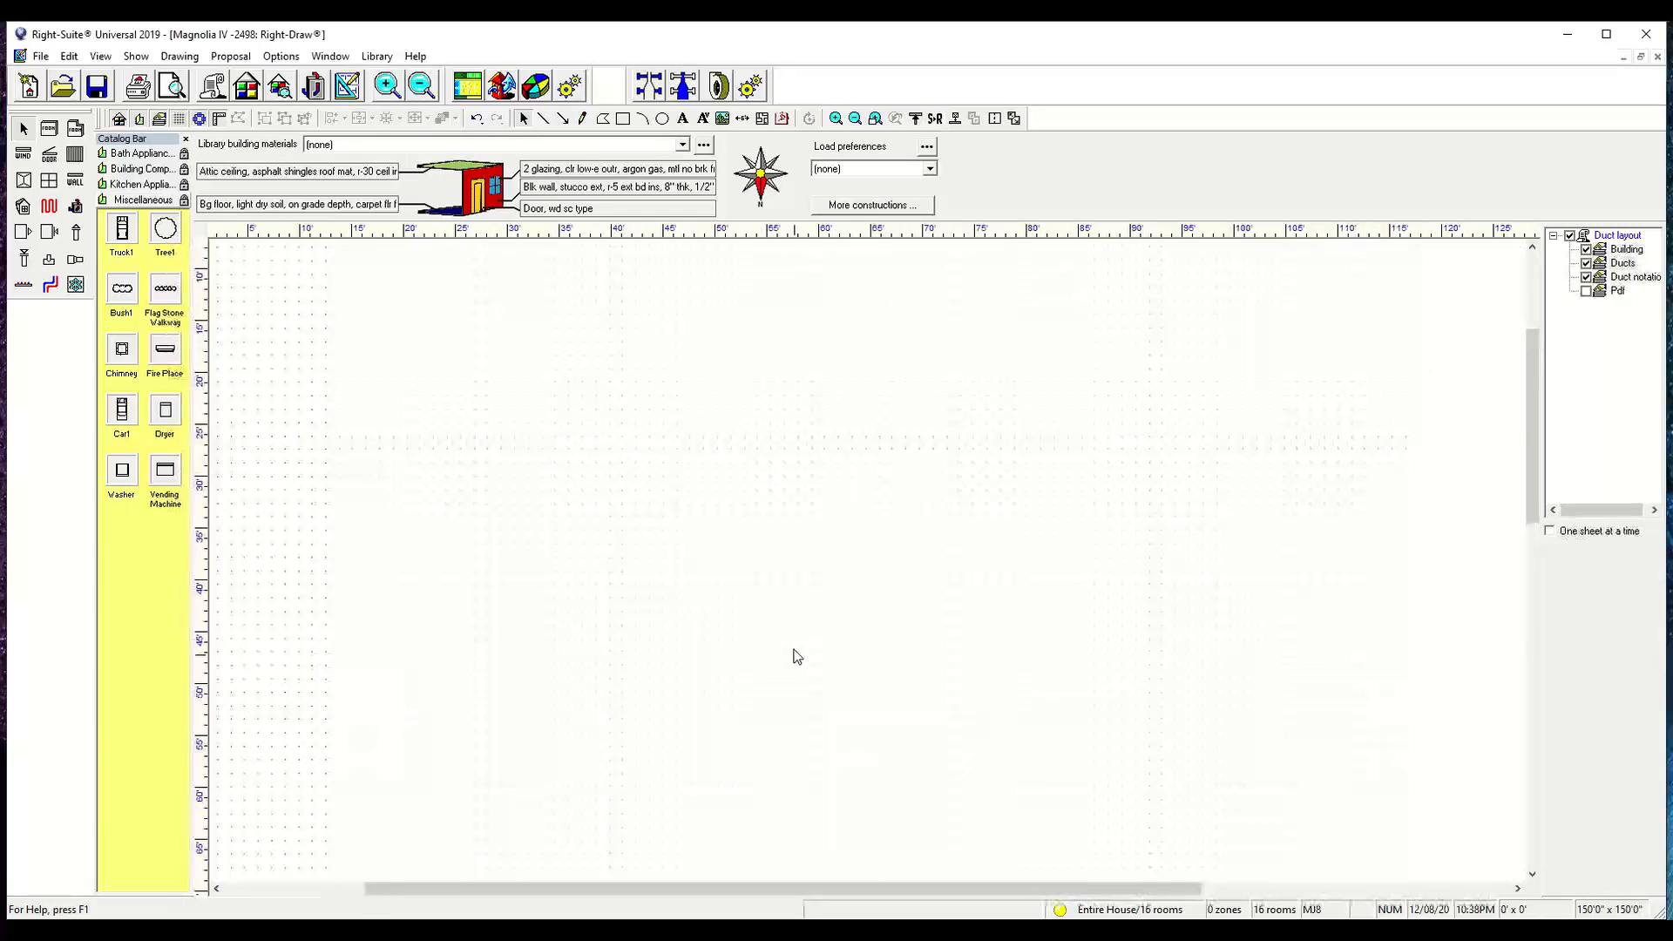
- Move the Kitchen supply register up to about 52'6", 44'8"
click(725, 673)
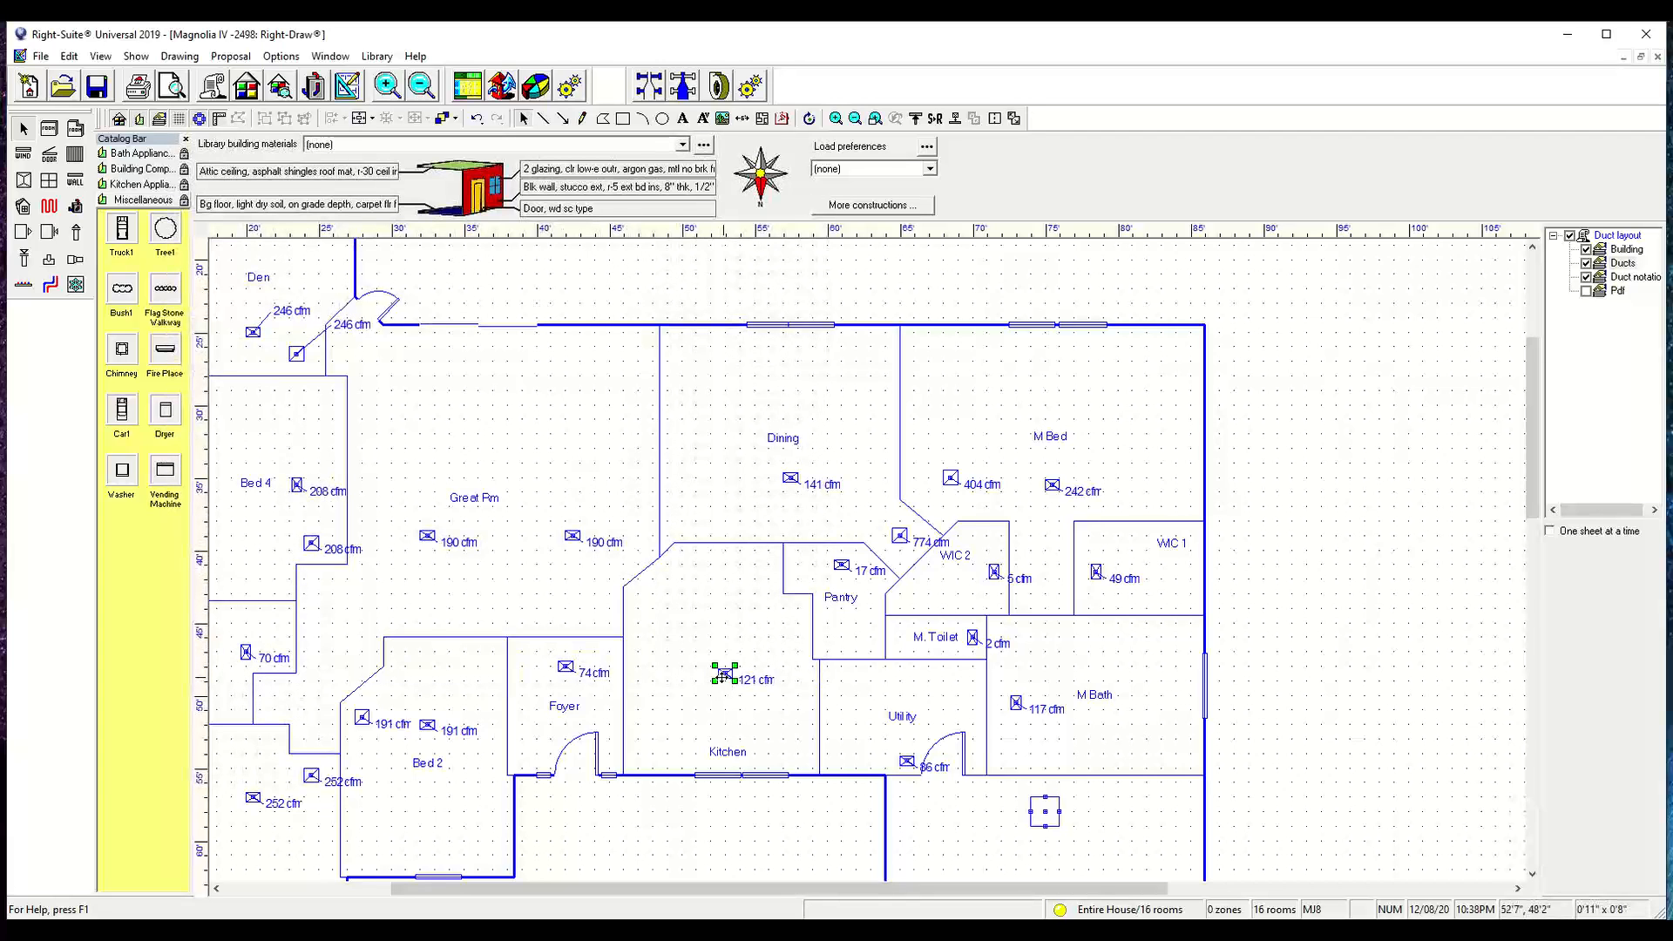
drag(721, 628, 722, 628)
middle_drag(587, 688, 792, 671)
middle_drag(613, 734, 613, 593)
ctrl+scroll(613, 593, down, 1)
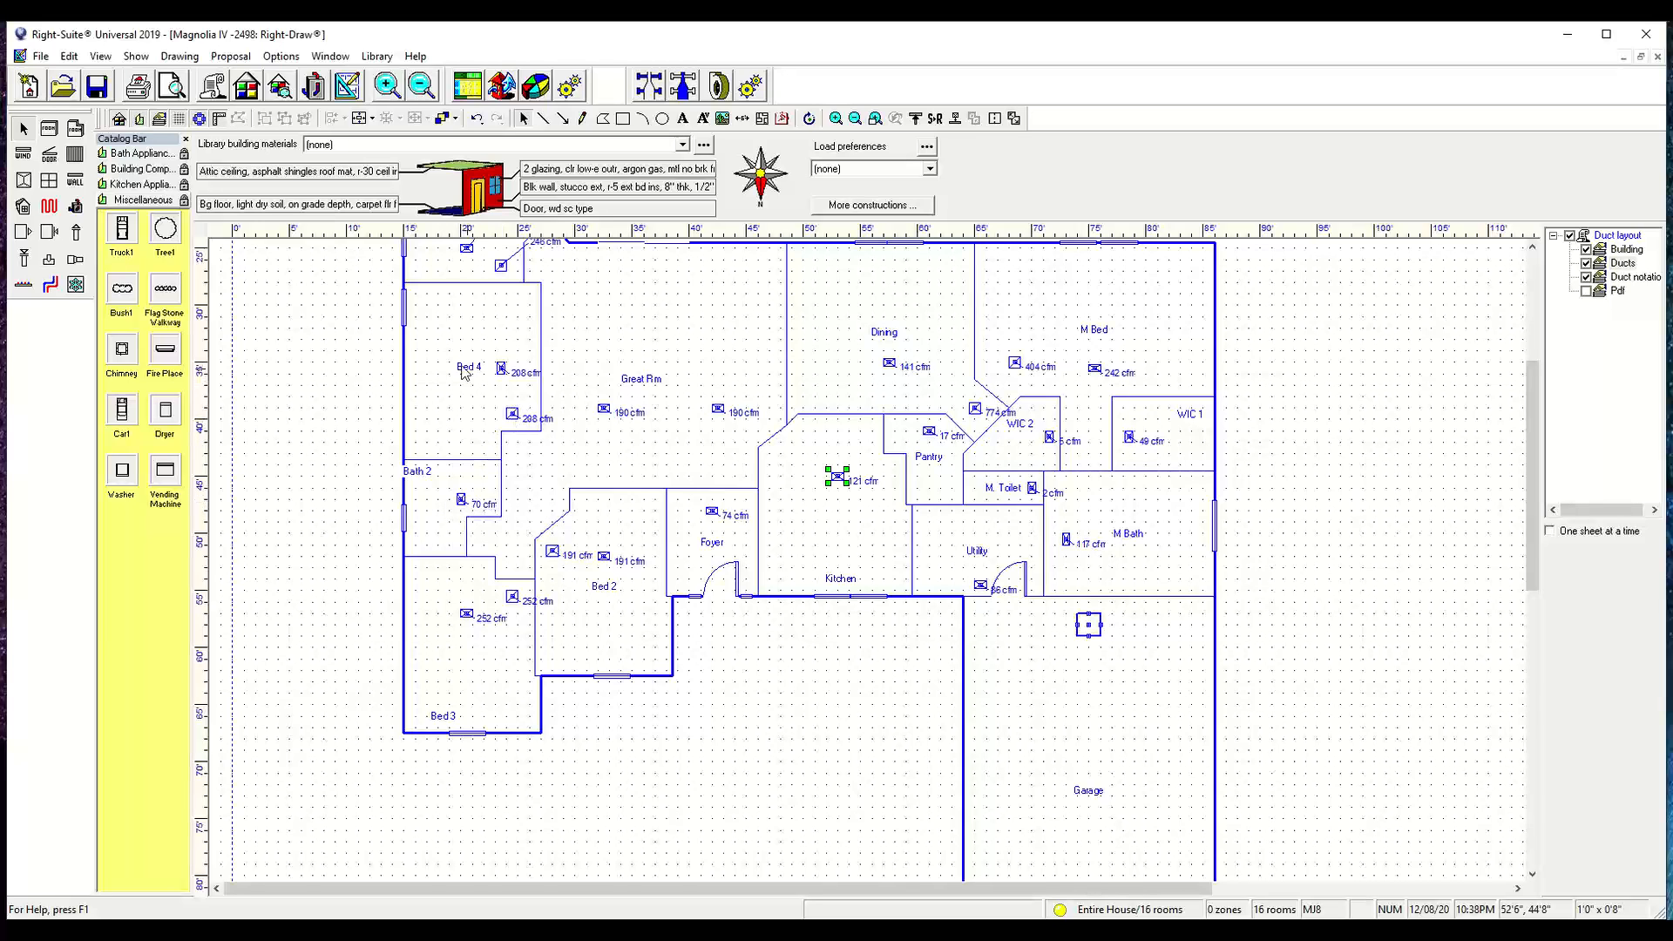
- Try the Great Rm's east supply register by the north wall, then return it to just west of its original spot
middle_drag(491, 342, 477, 466)
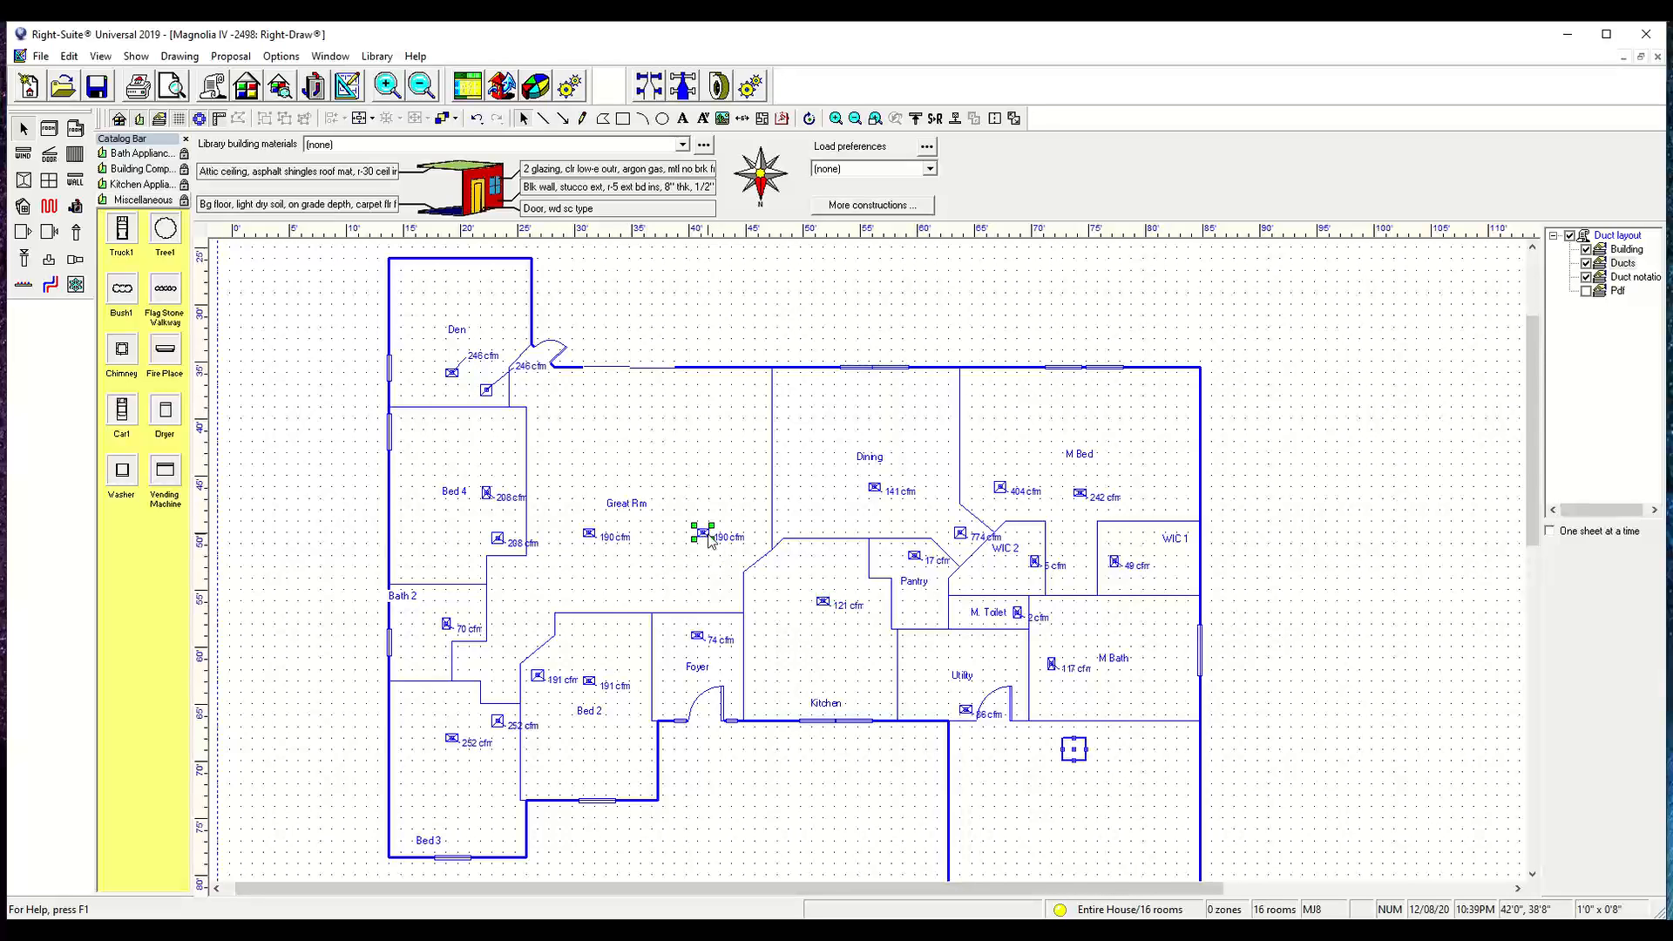
drag(709, 536, 662, 387)
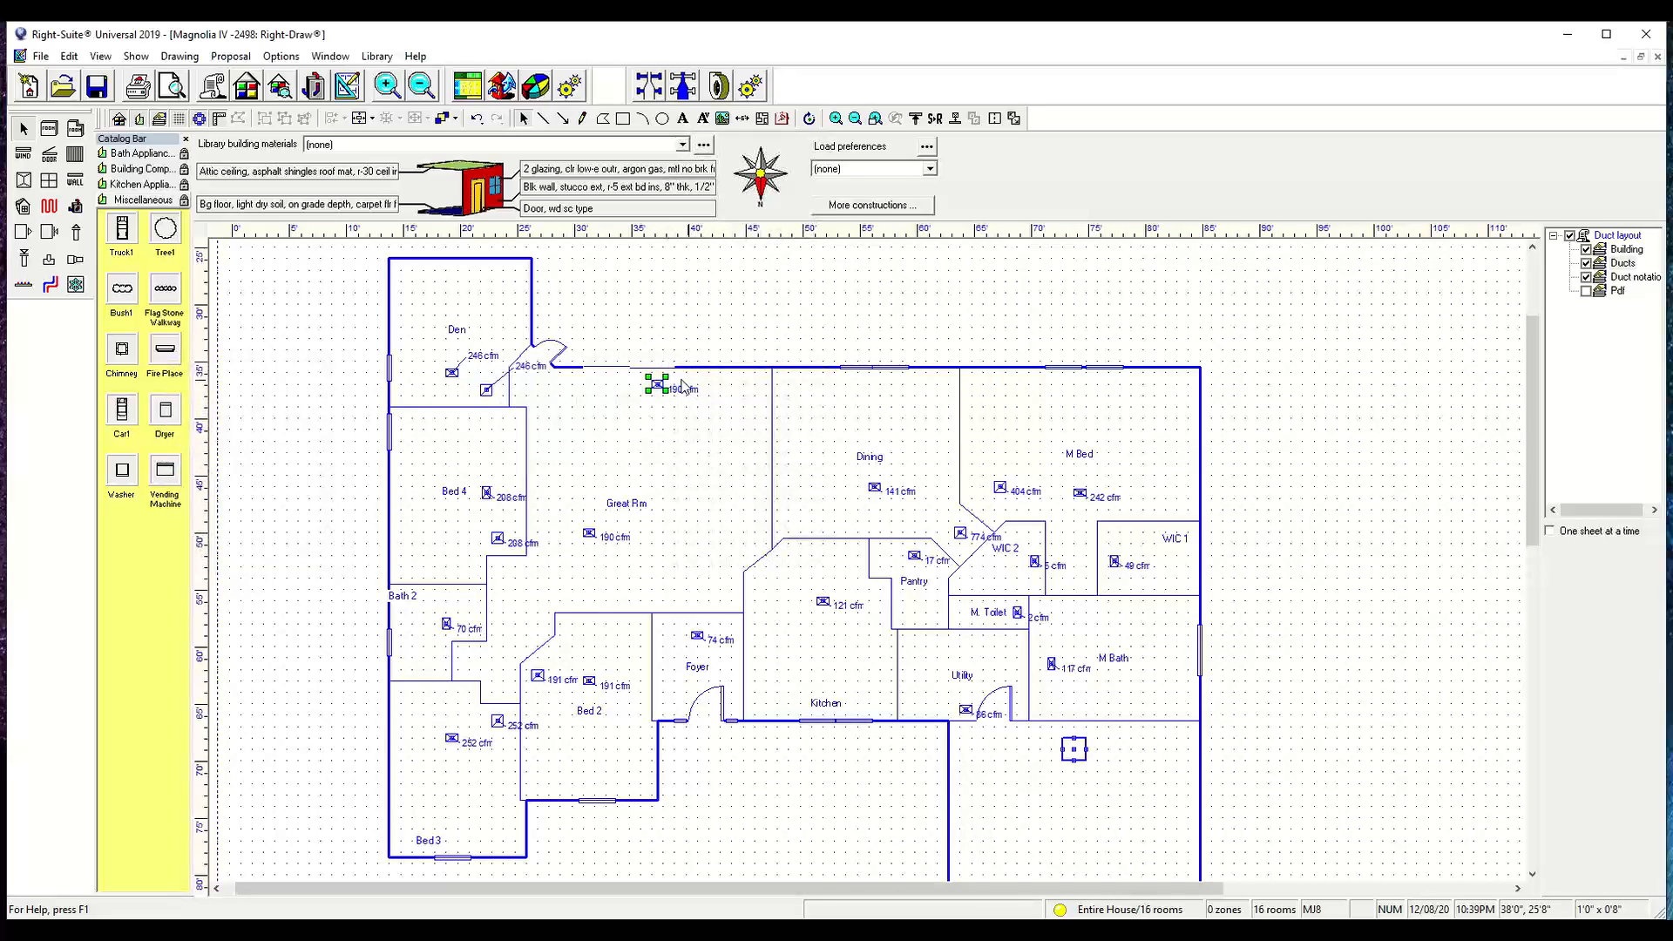
mouse_move(656, 384)
mouse_down()
mouse_move(673, 507)
mouse_move(683, 537)
mouse_move(694, 529)
mouse_up()
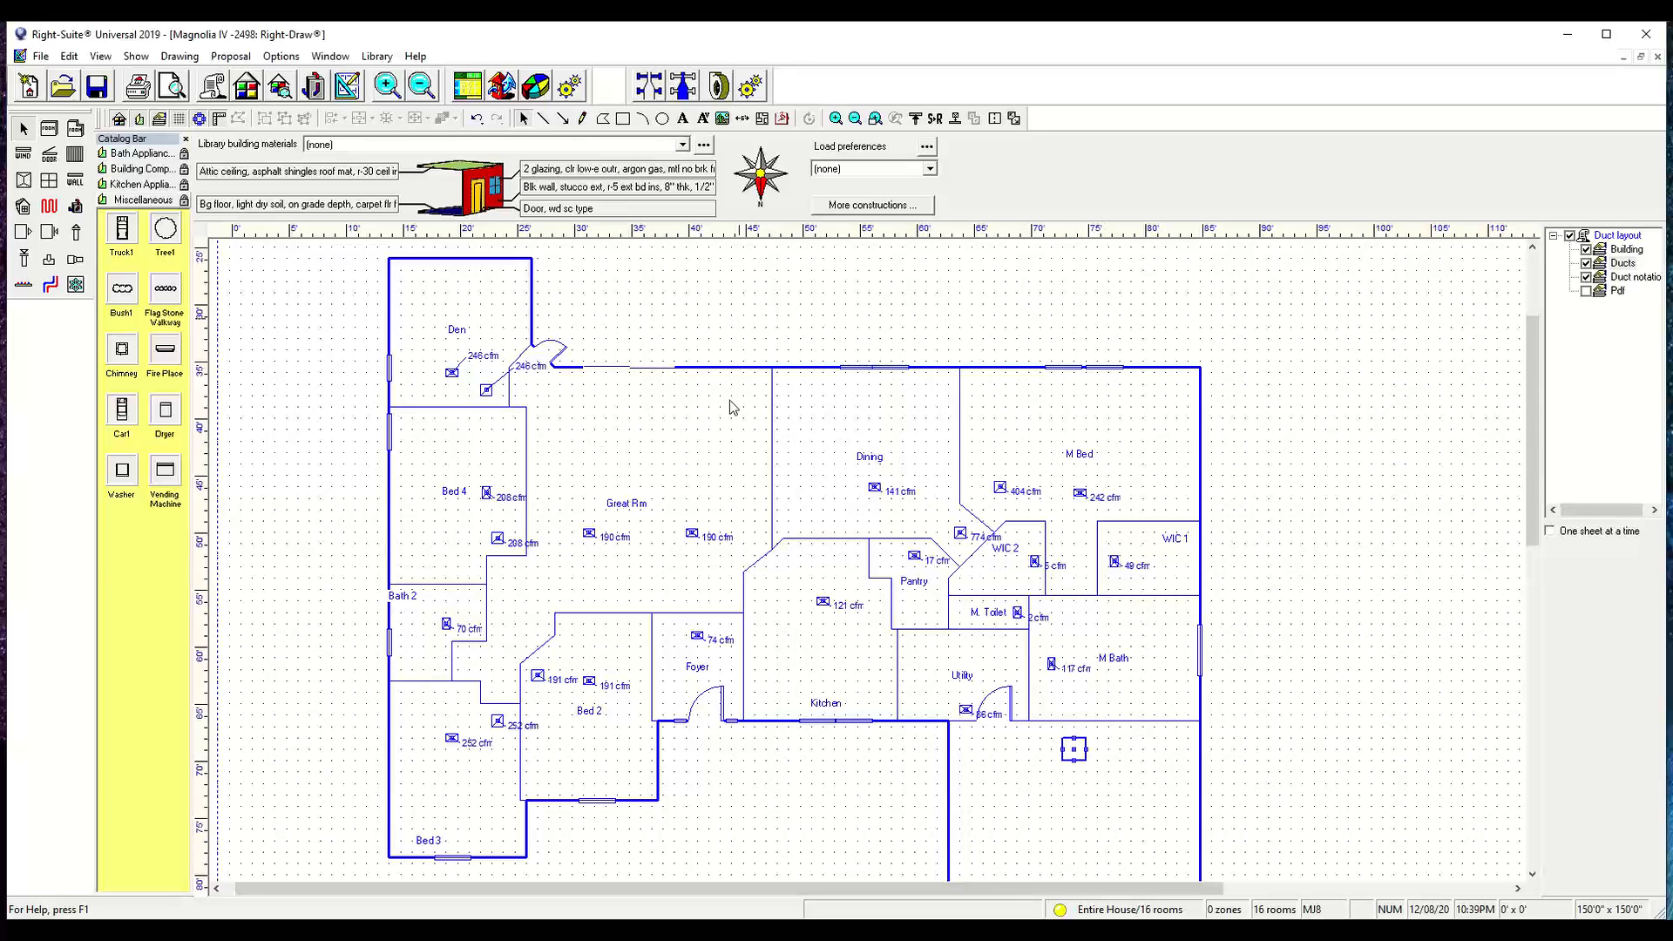
- Review the duct and register preferences for the entire house, and return to the floor plan drawing
middle_drag(1032, 623, 903, 589)
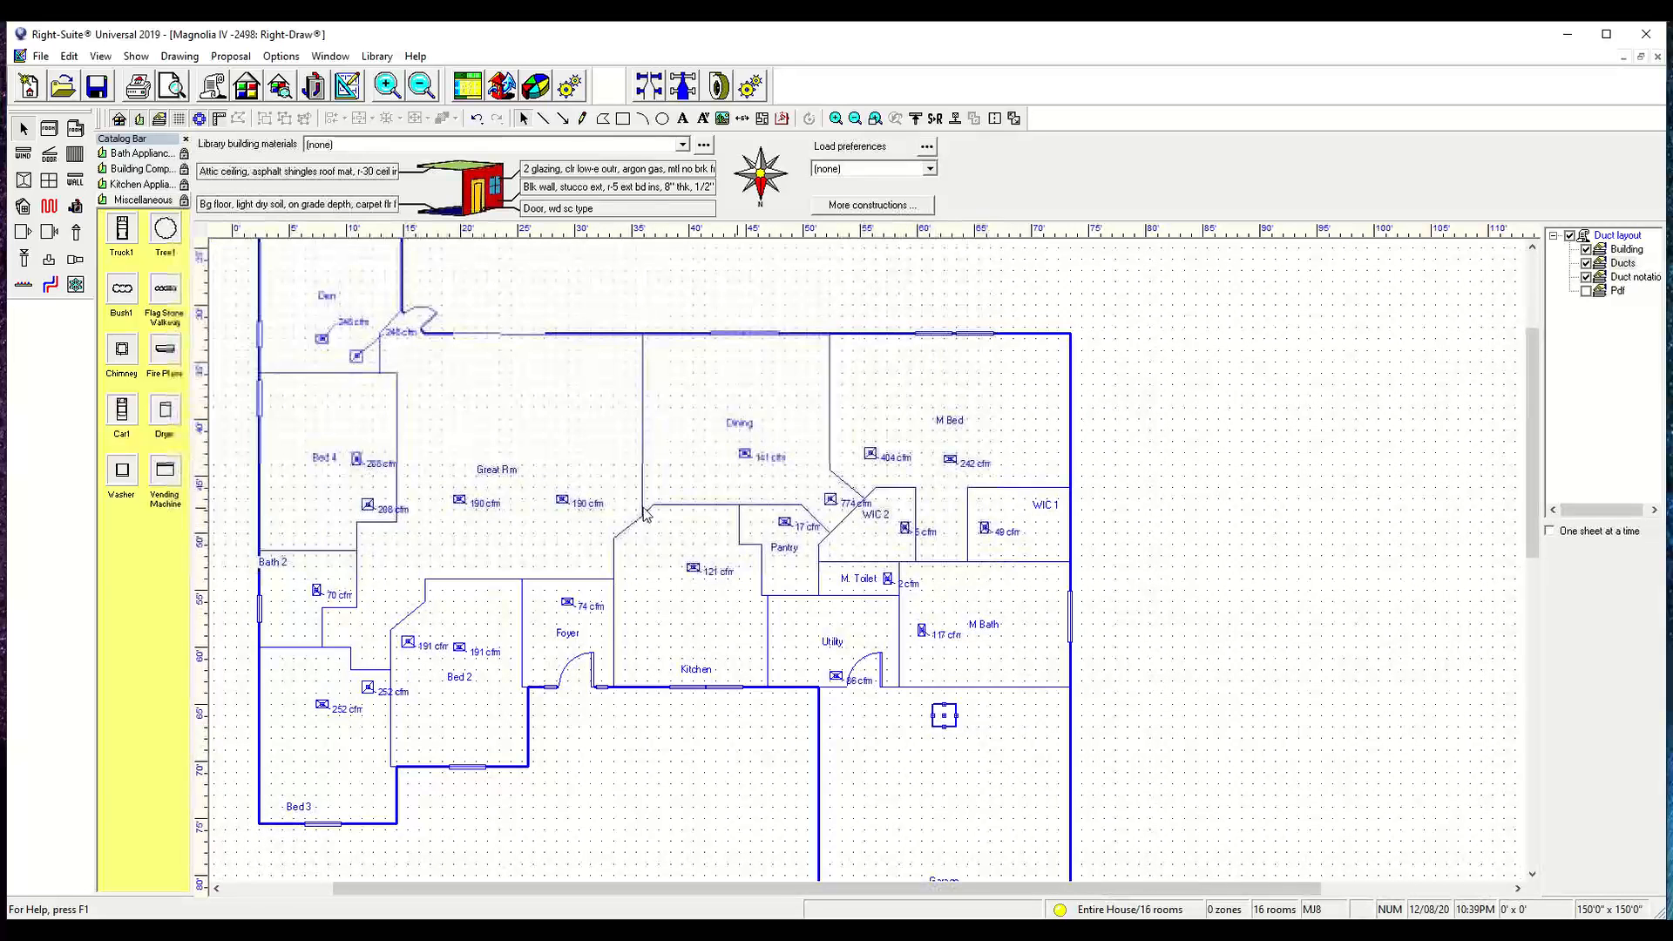
click(752, 84)
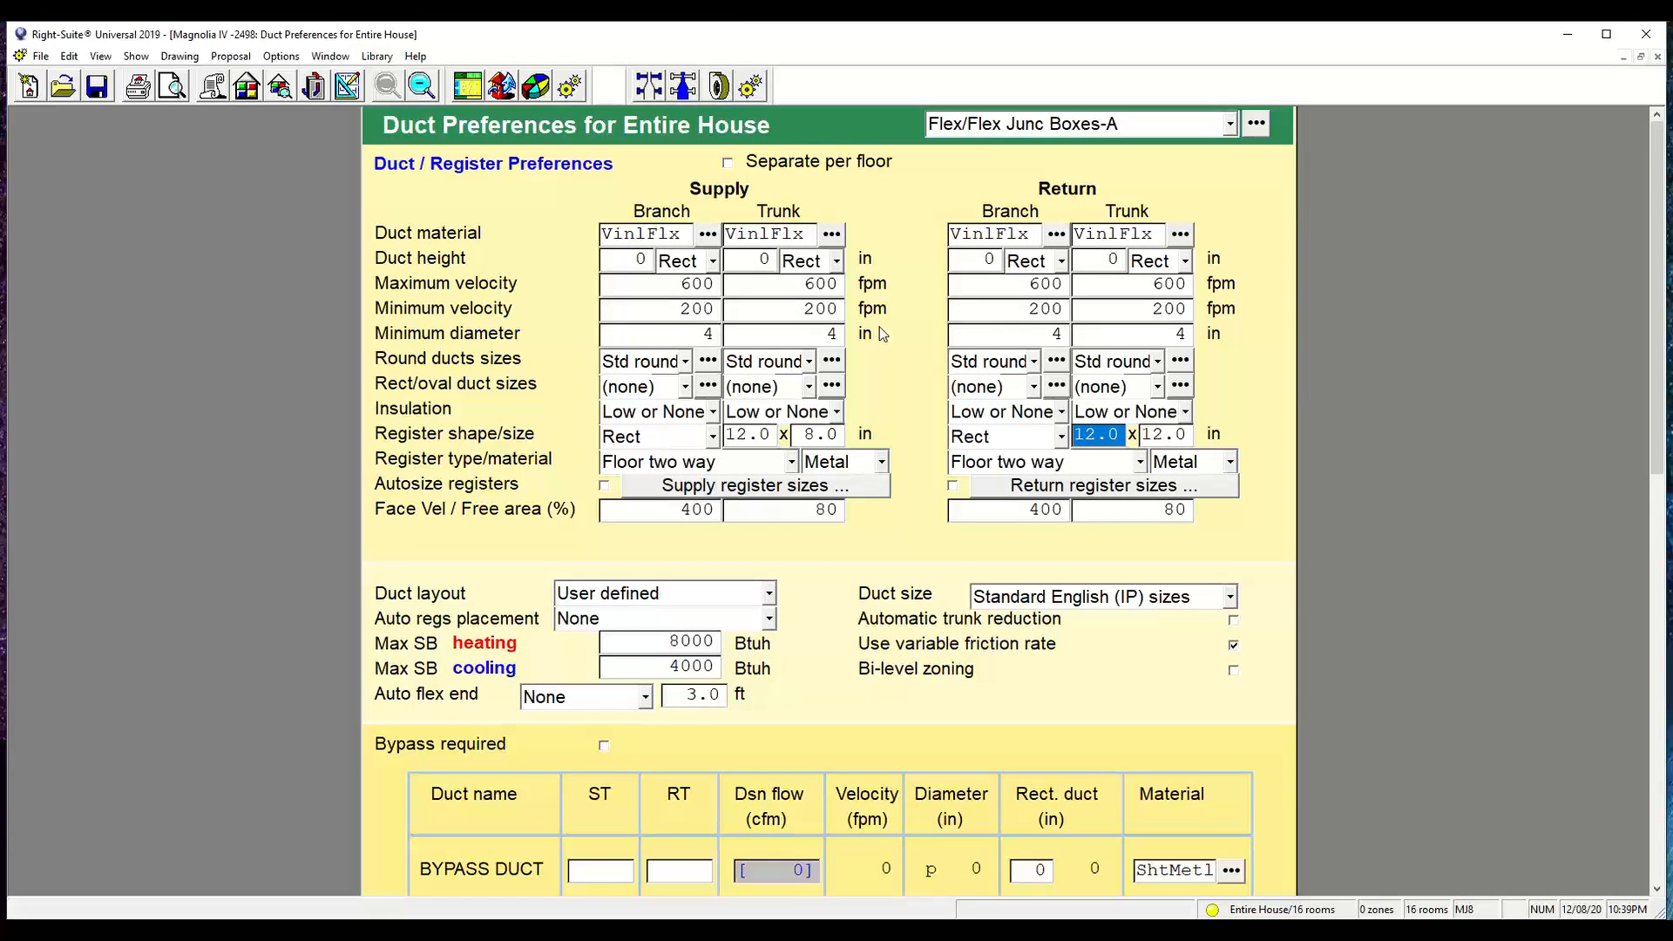
scroll(898, 349, down, 3)
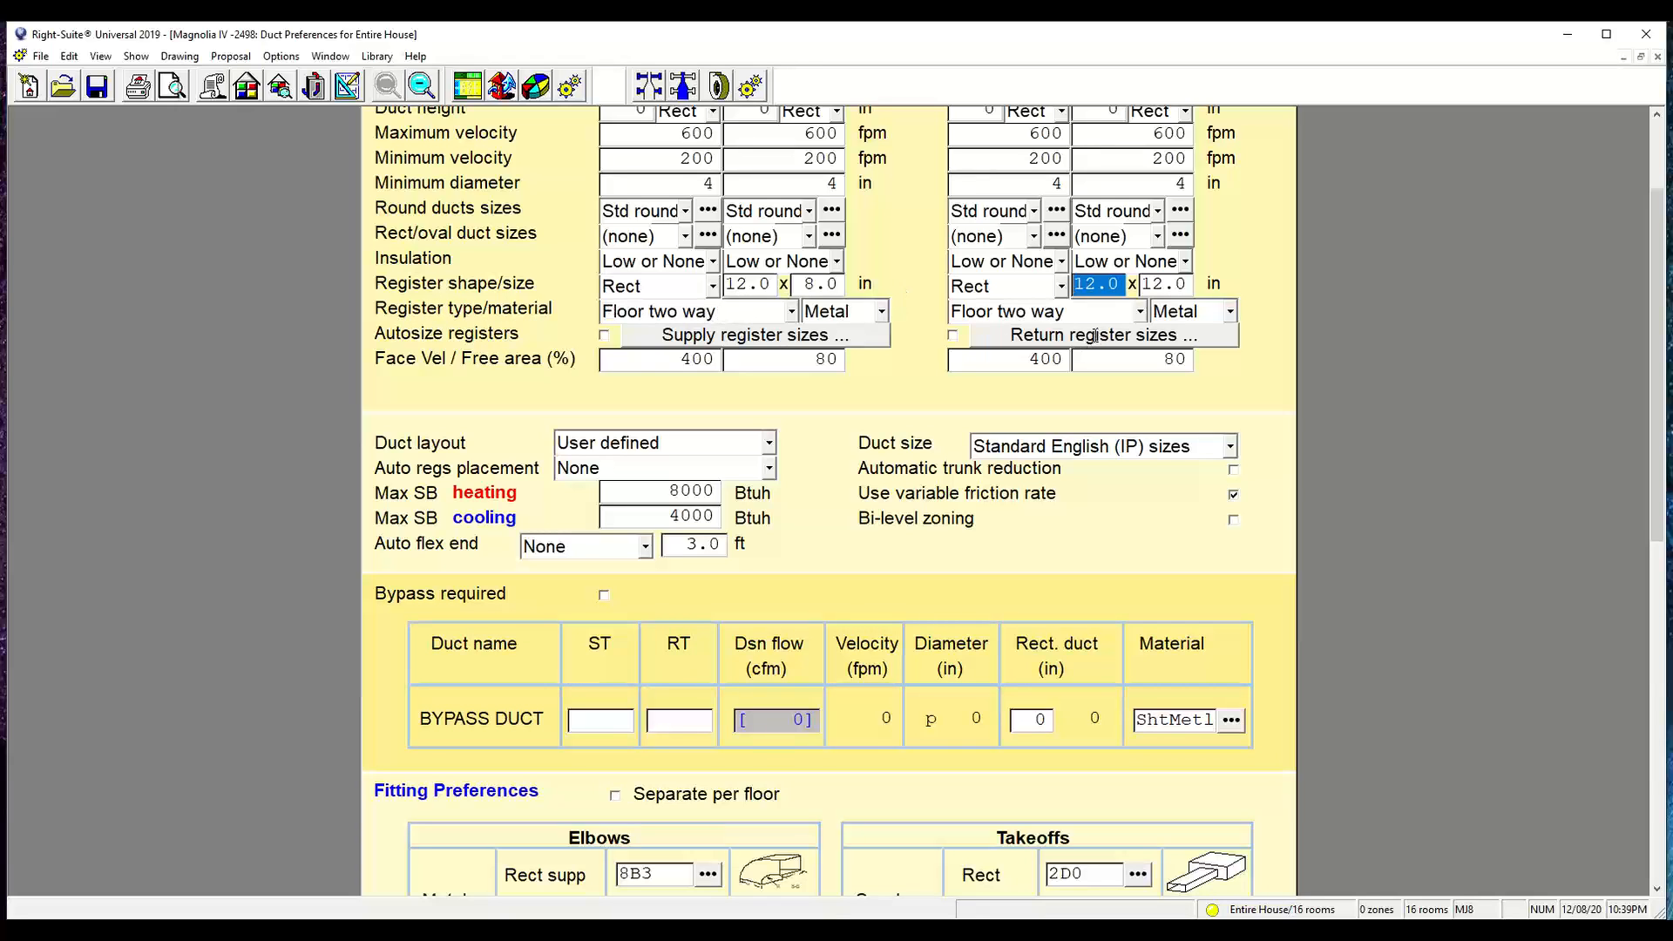
scroll(928, 337, up, 2)
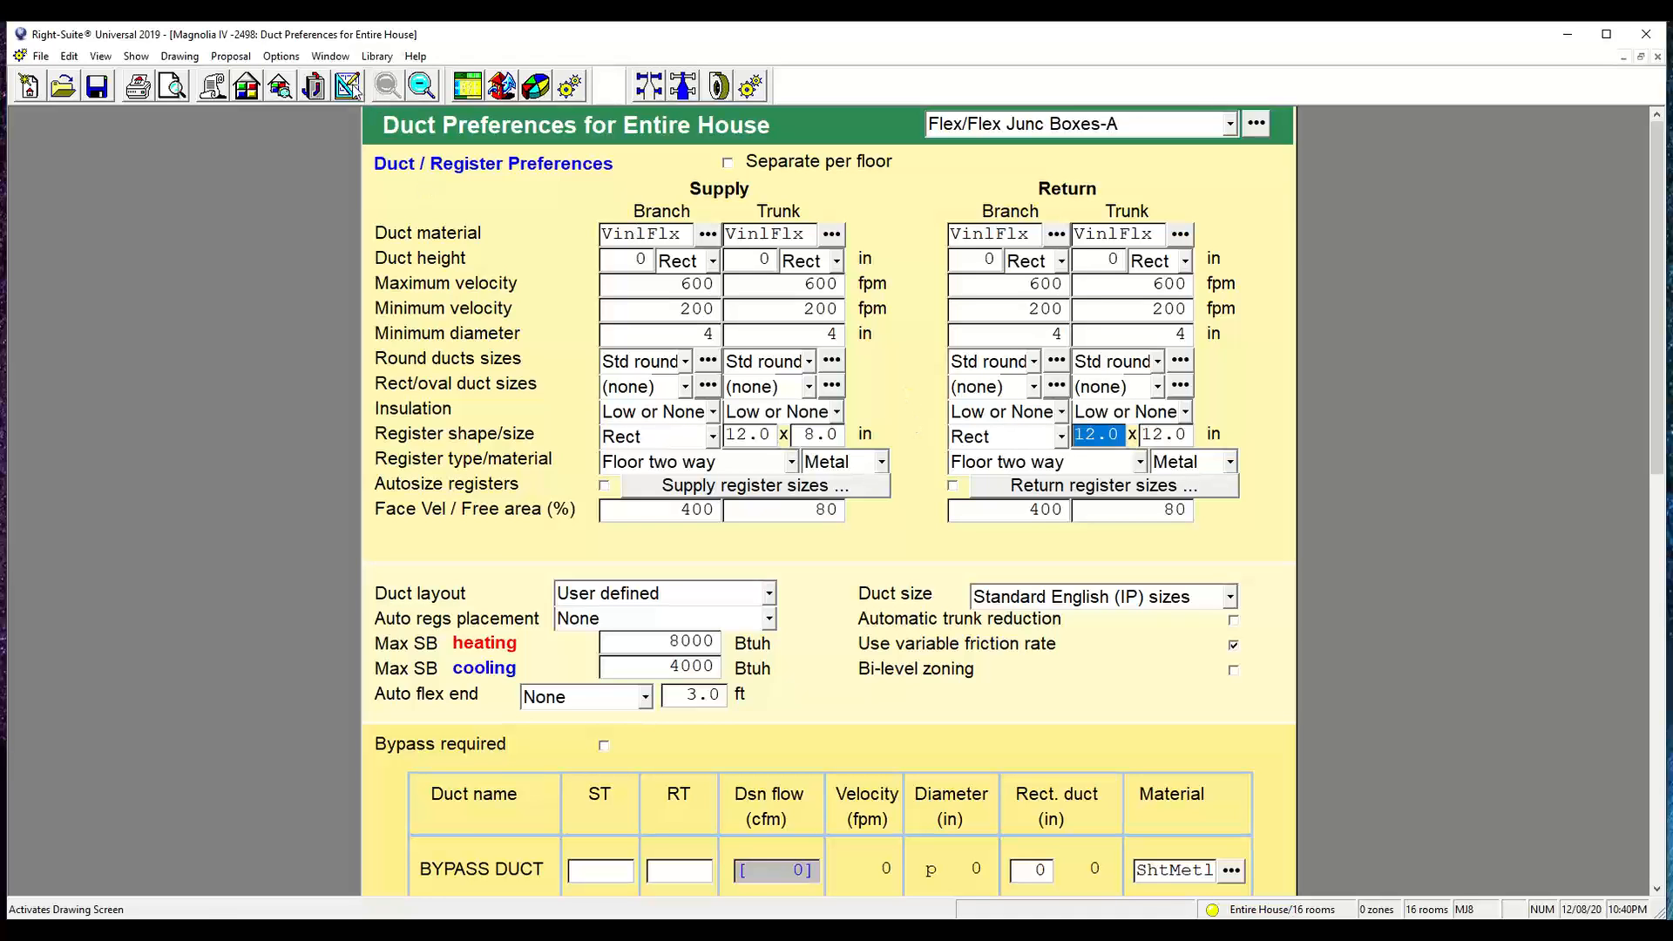
click(347, 86)
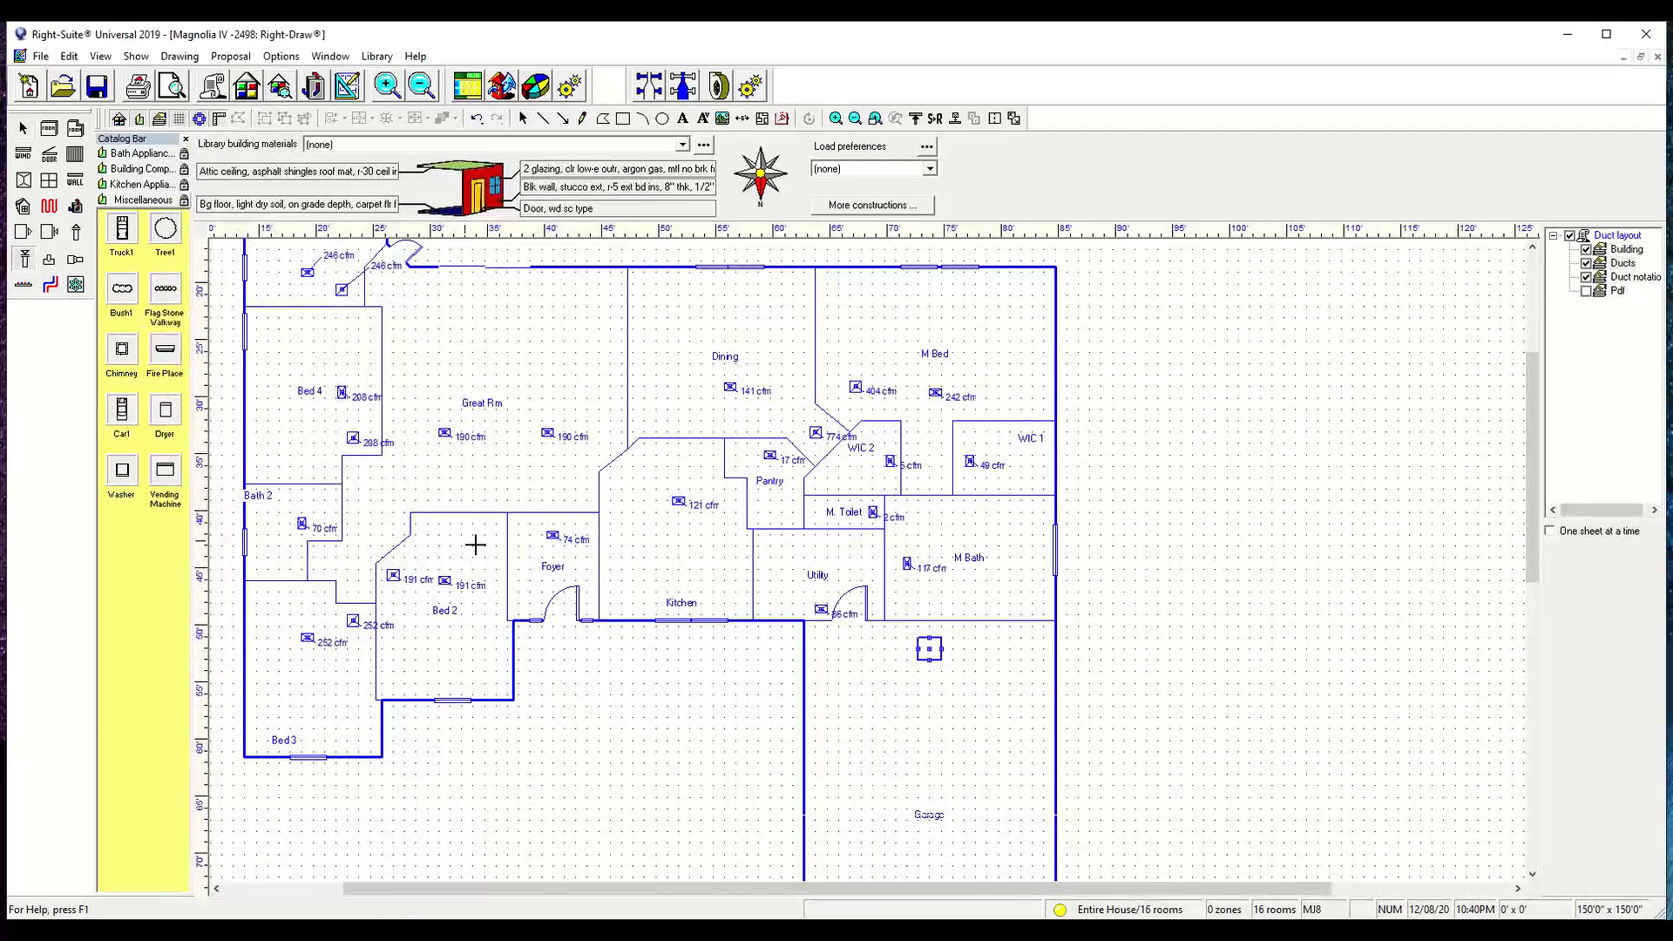
- Run a return duct about 20'7" long between the garage air handler and the 774 cfm return grille, closing the Mapping wizard without mapping the part
middle_drag(859, 630, 788, 590)
scroll(843, 600, up, 2)
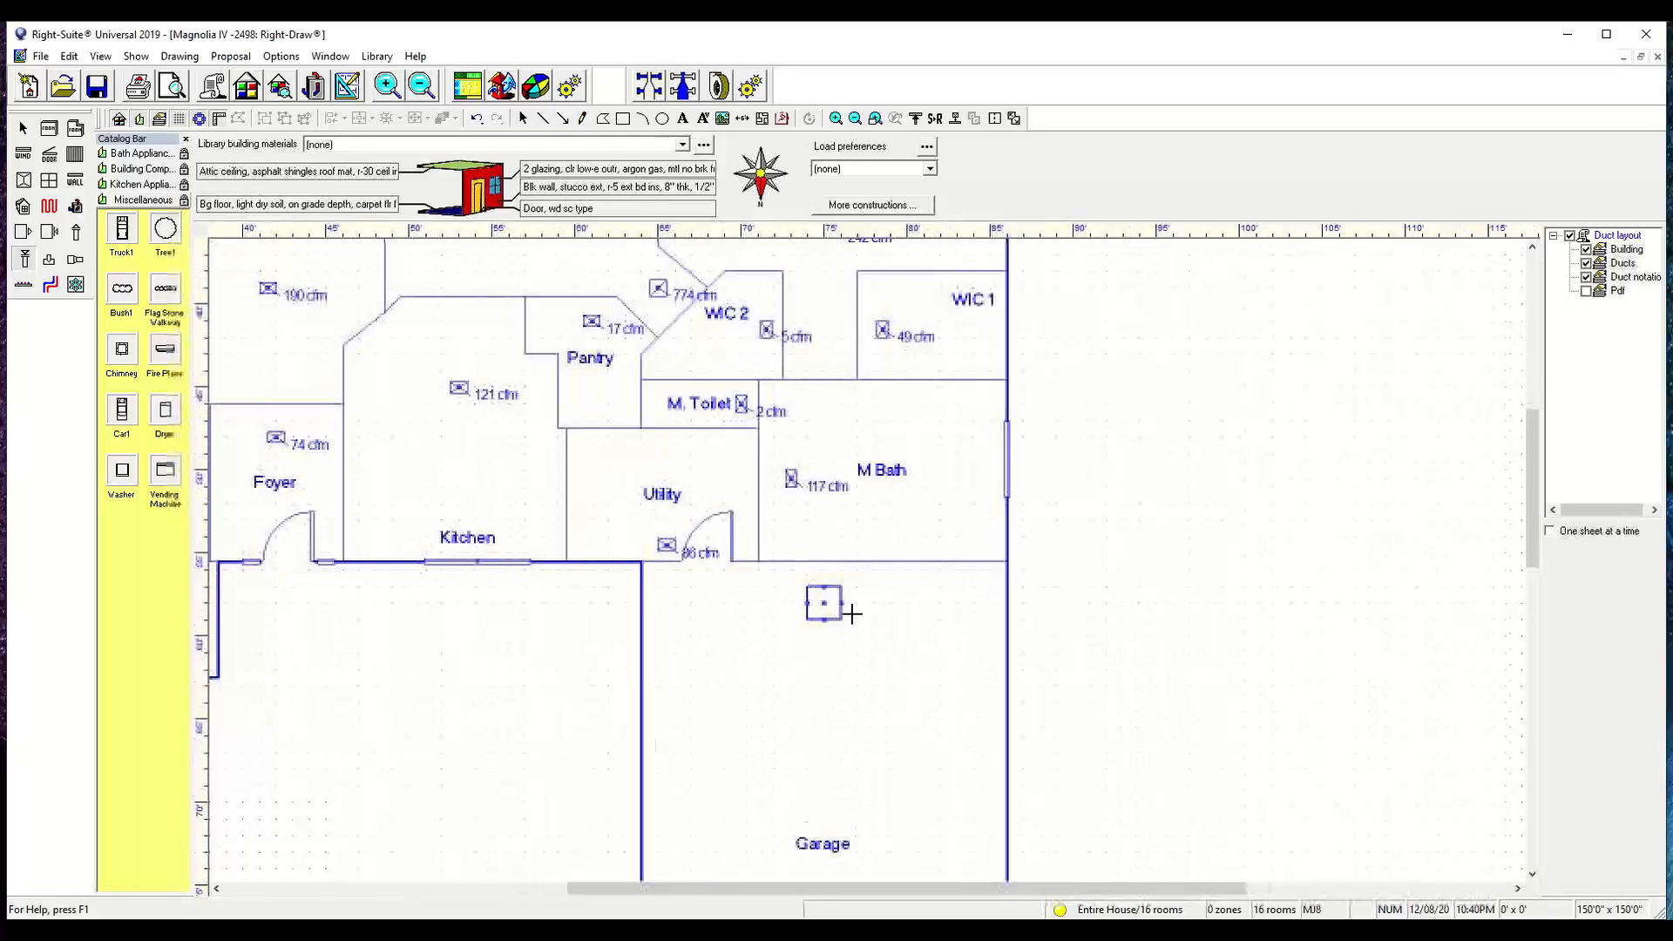
drag(825, 596, 658, 295)
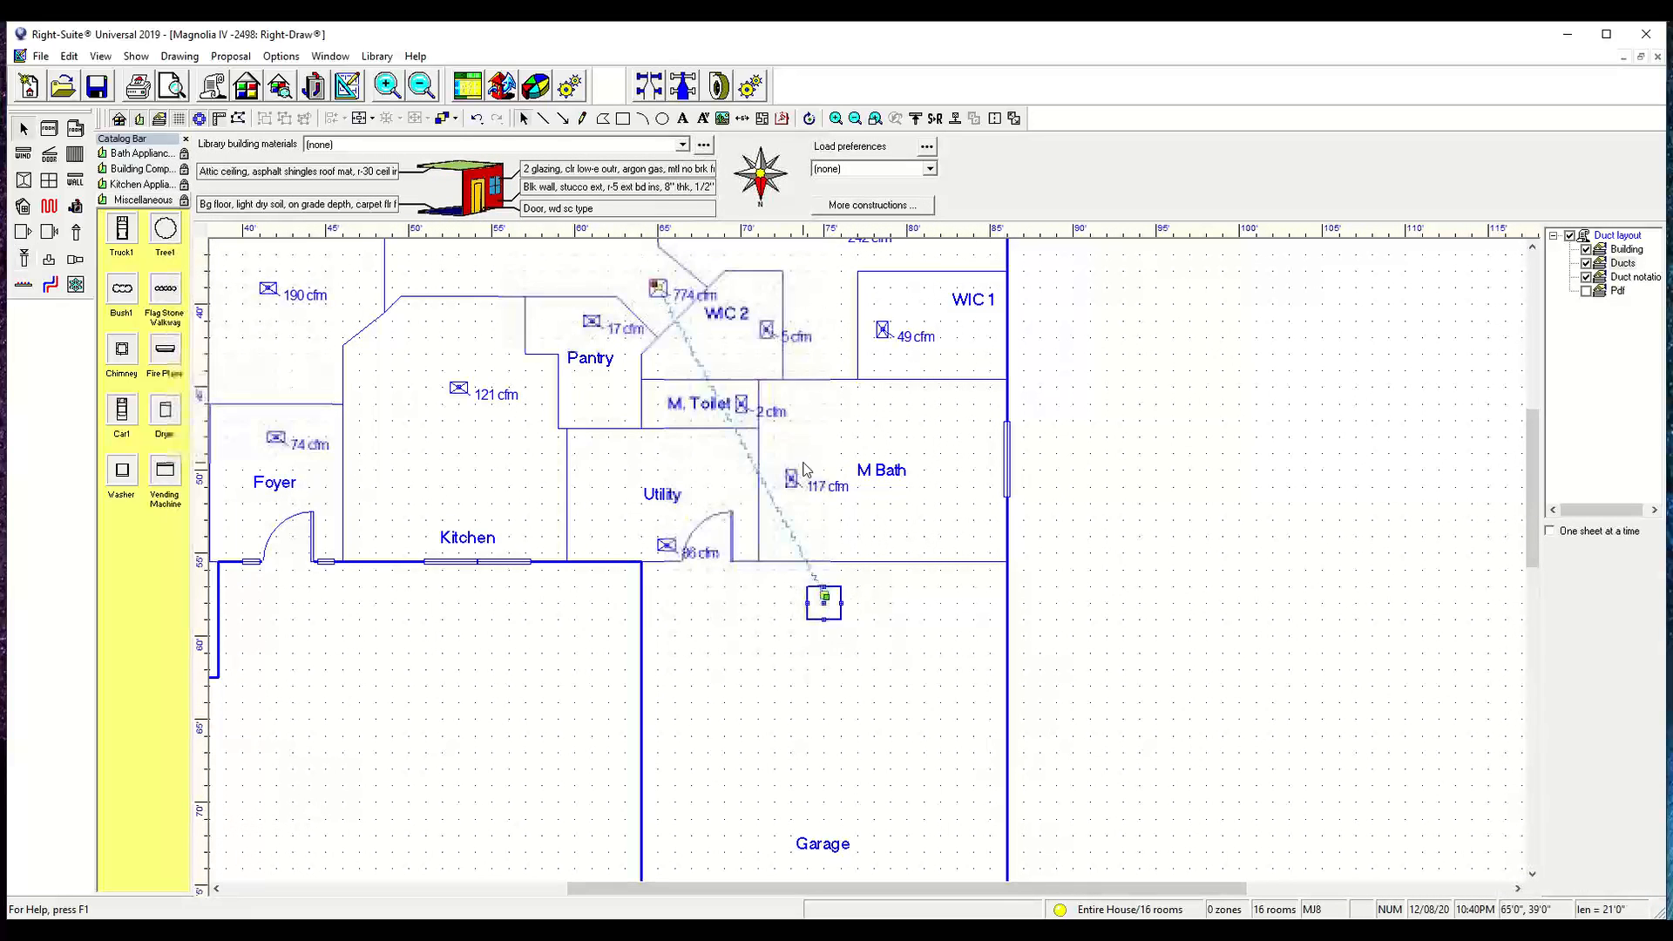
drag(825, 596, 824, 588)
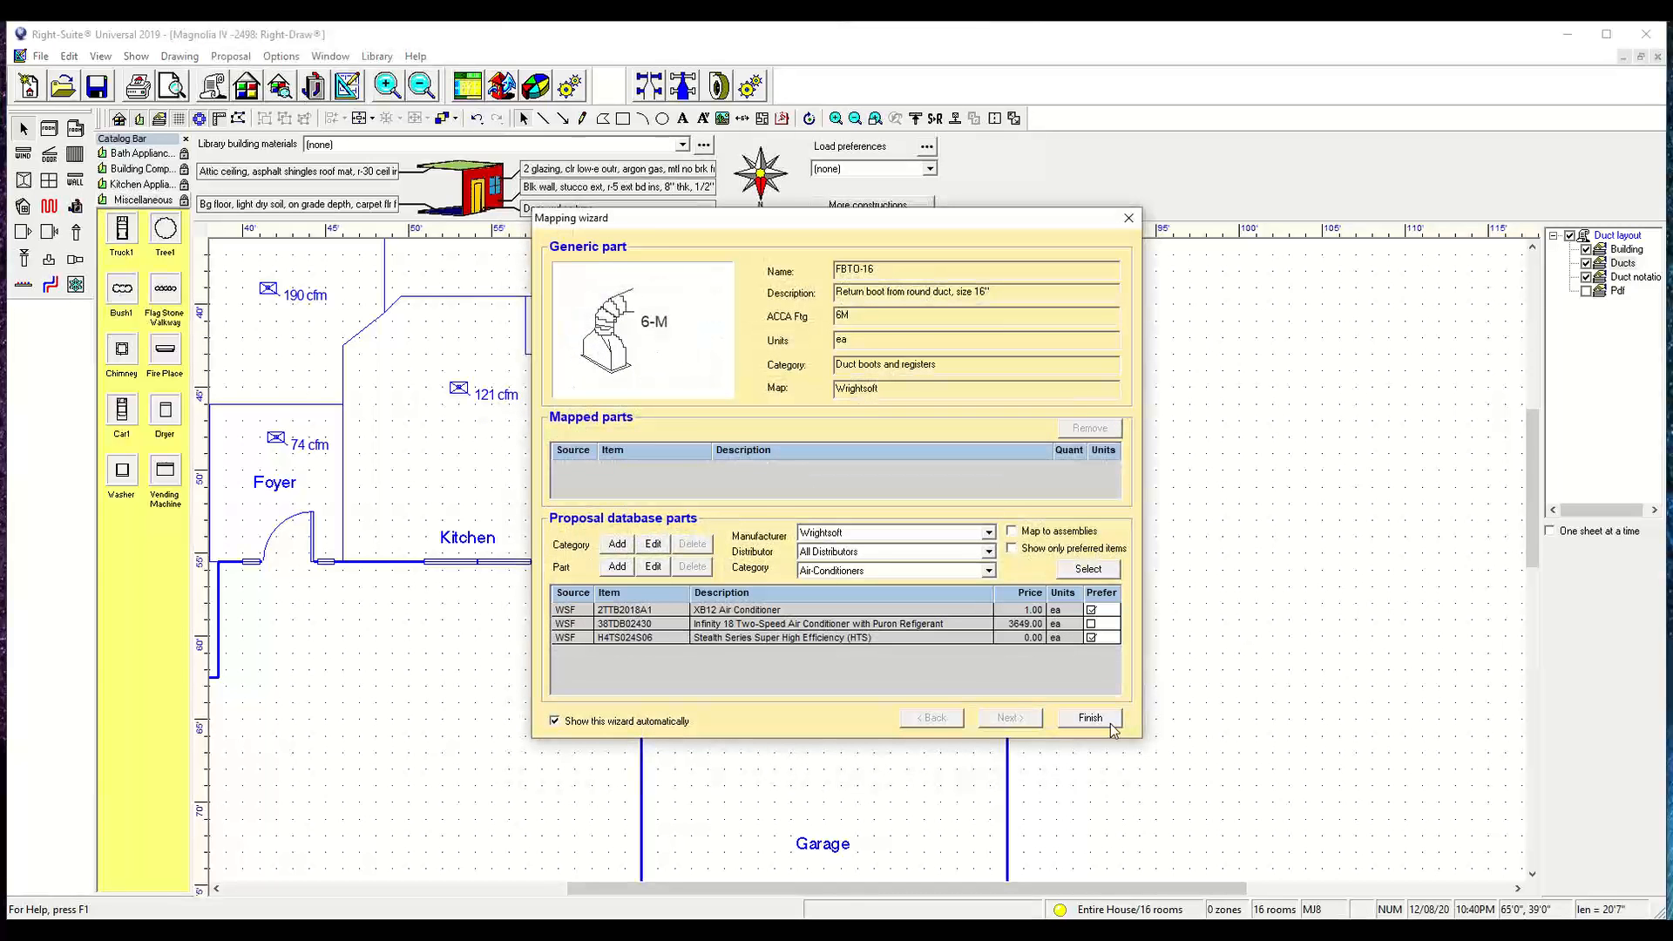
click(1129, 218)
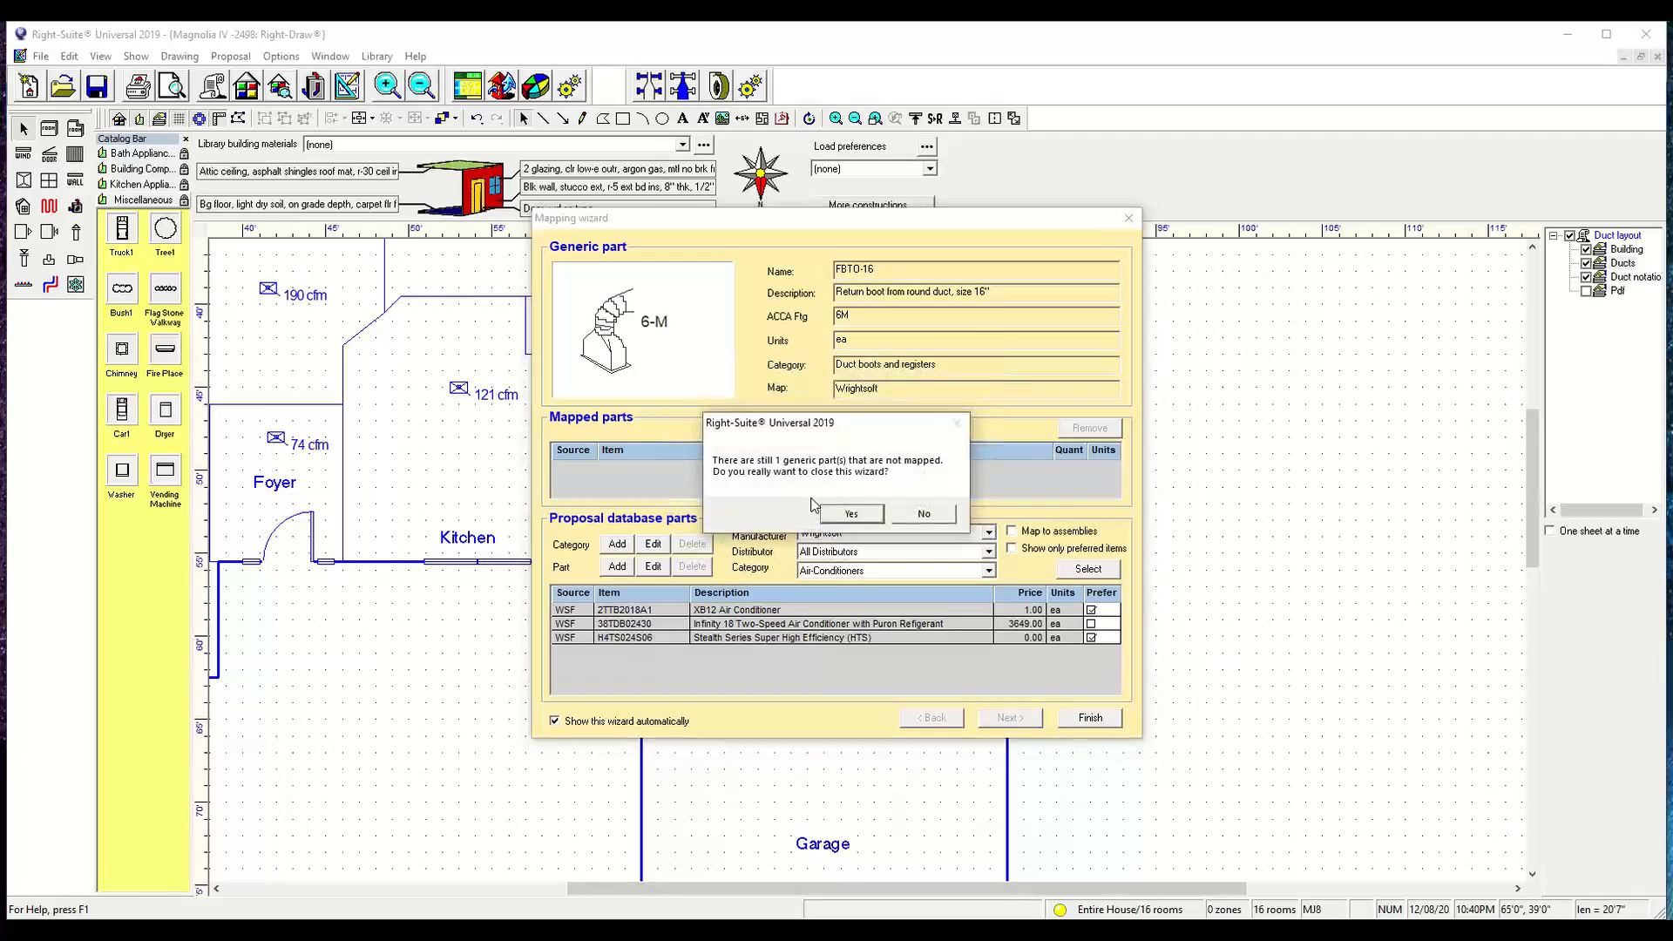
click(851, 514)
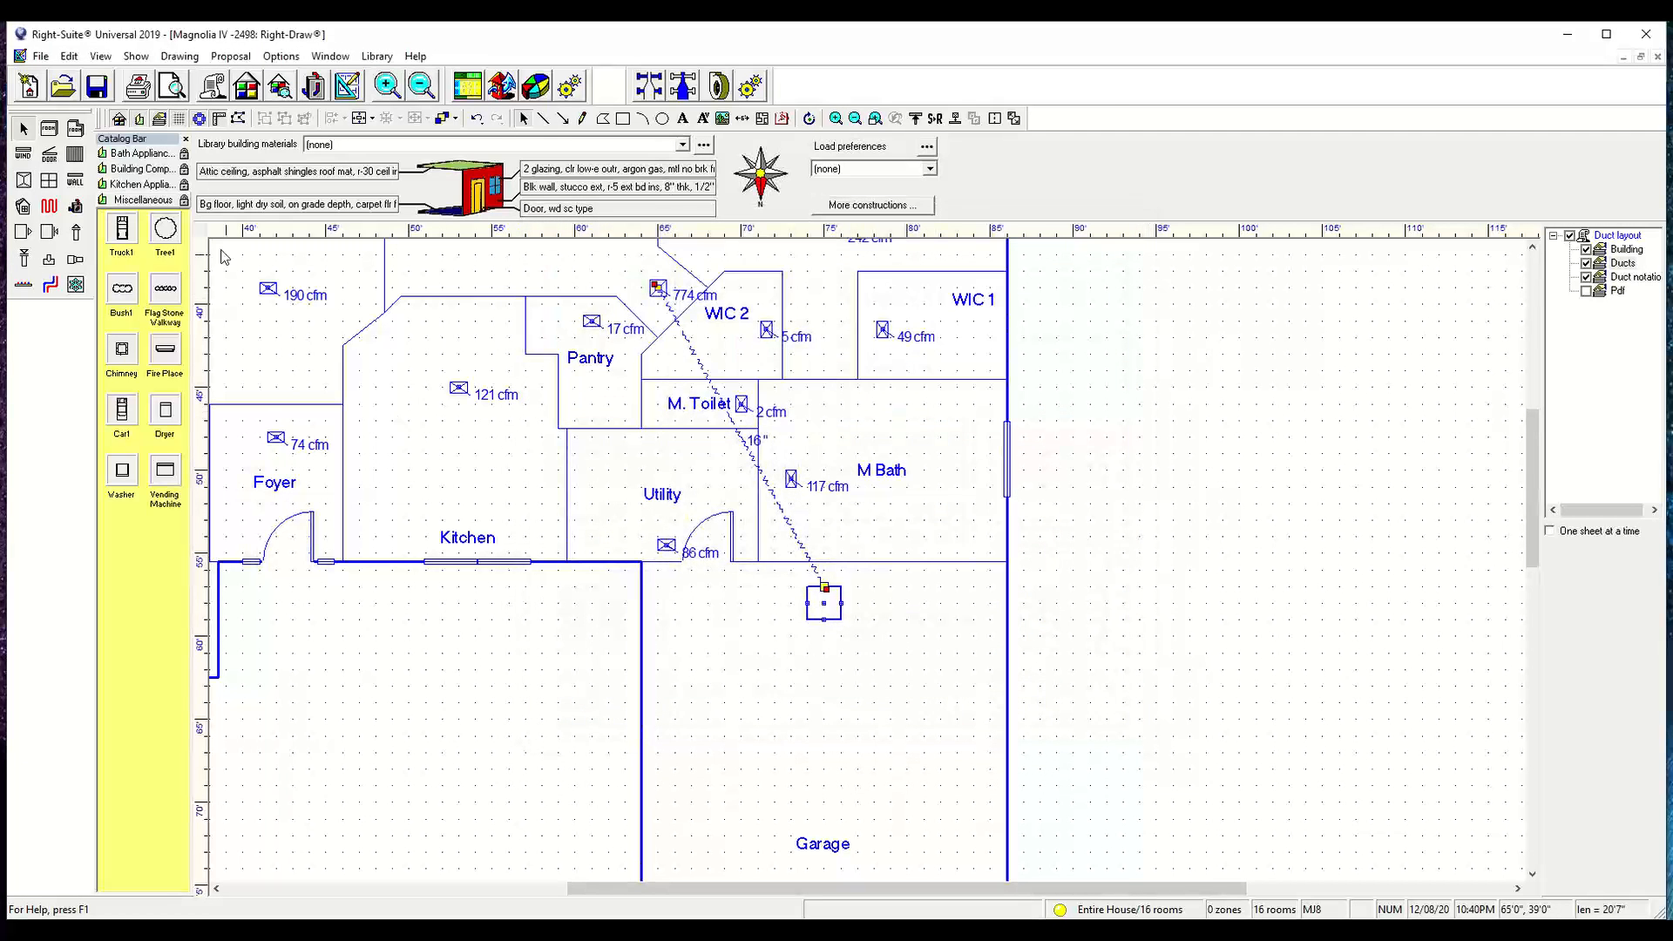
- Run a return duct about 22'11" long from the M Bed return grille to the garage air handler
click(24, 260)
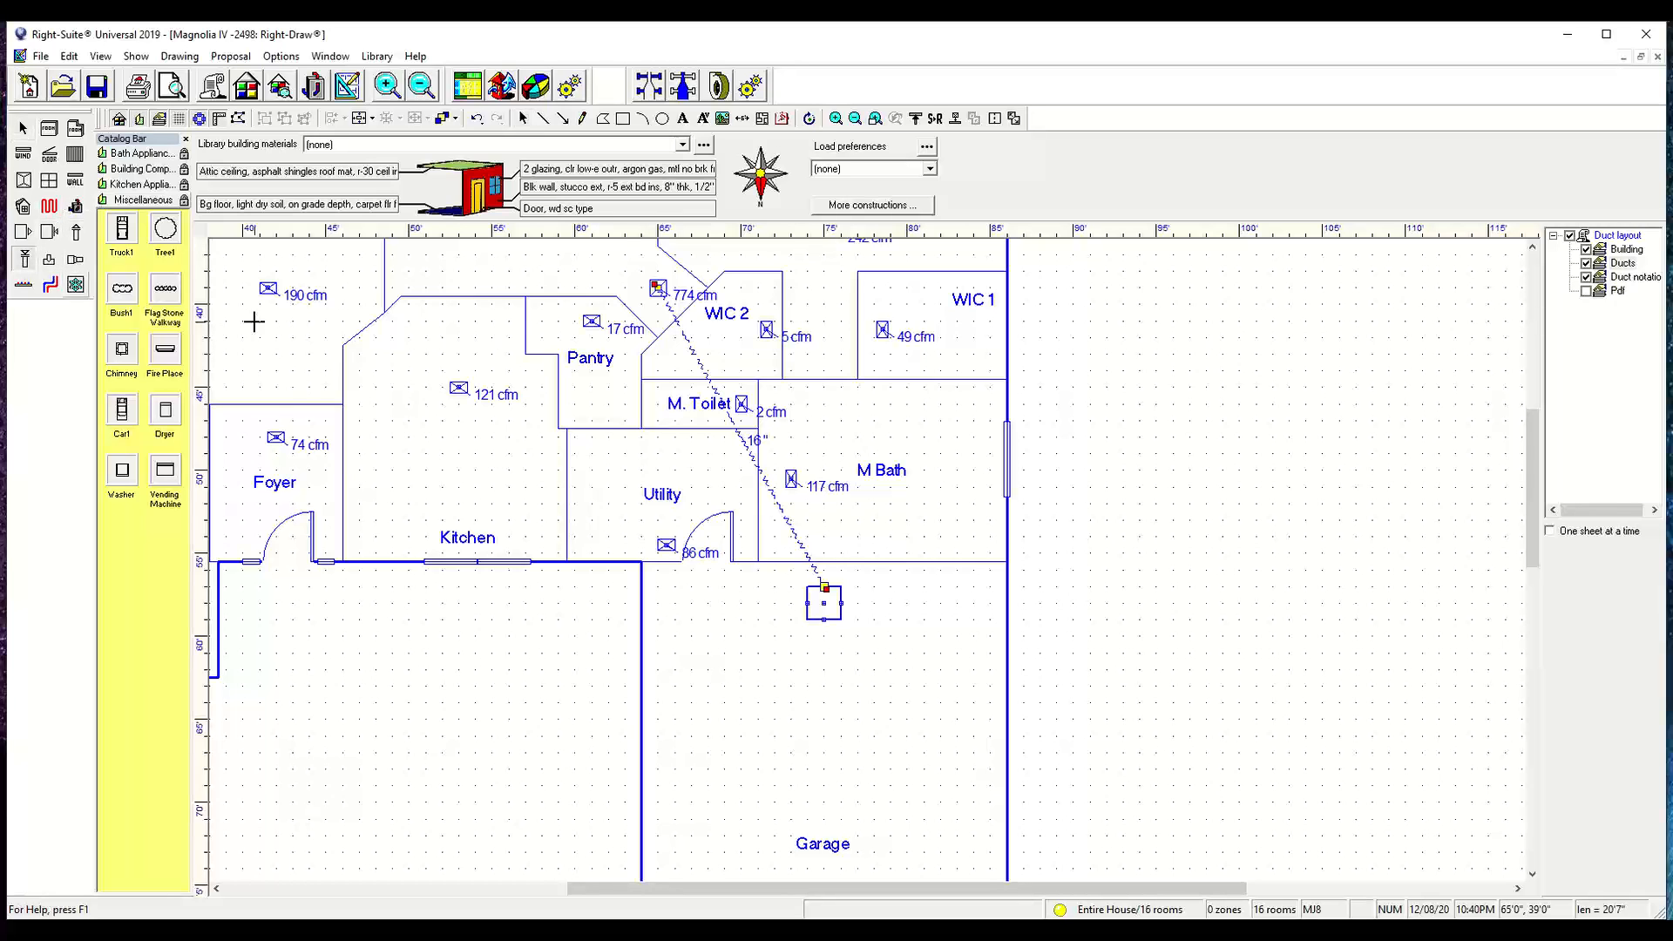
drag(824, 460, 769, 558)
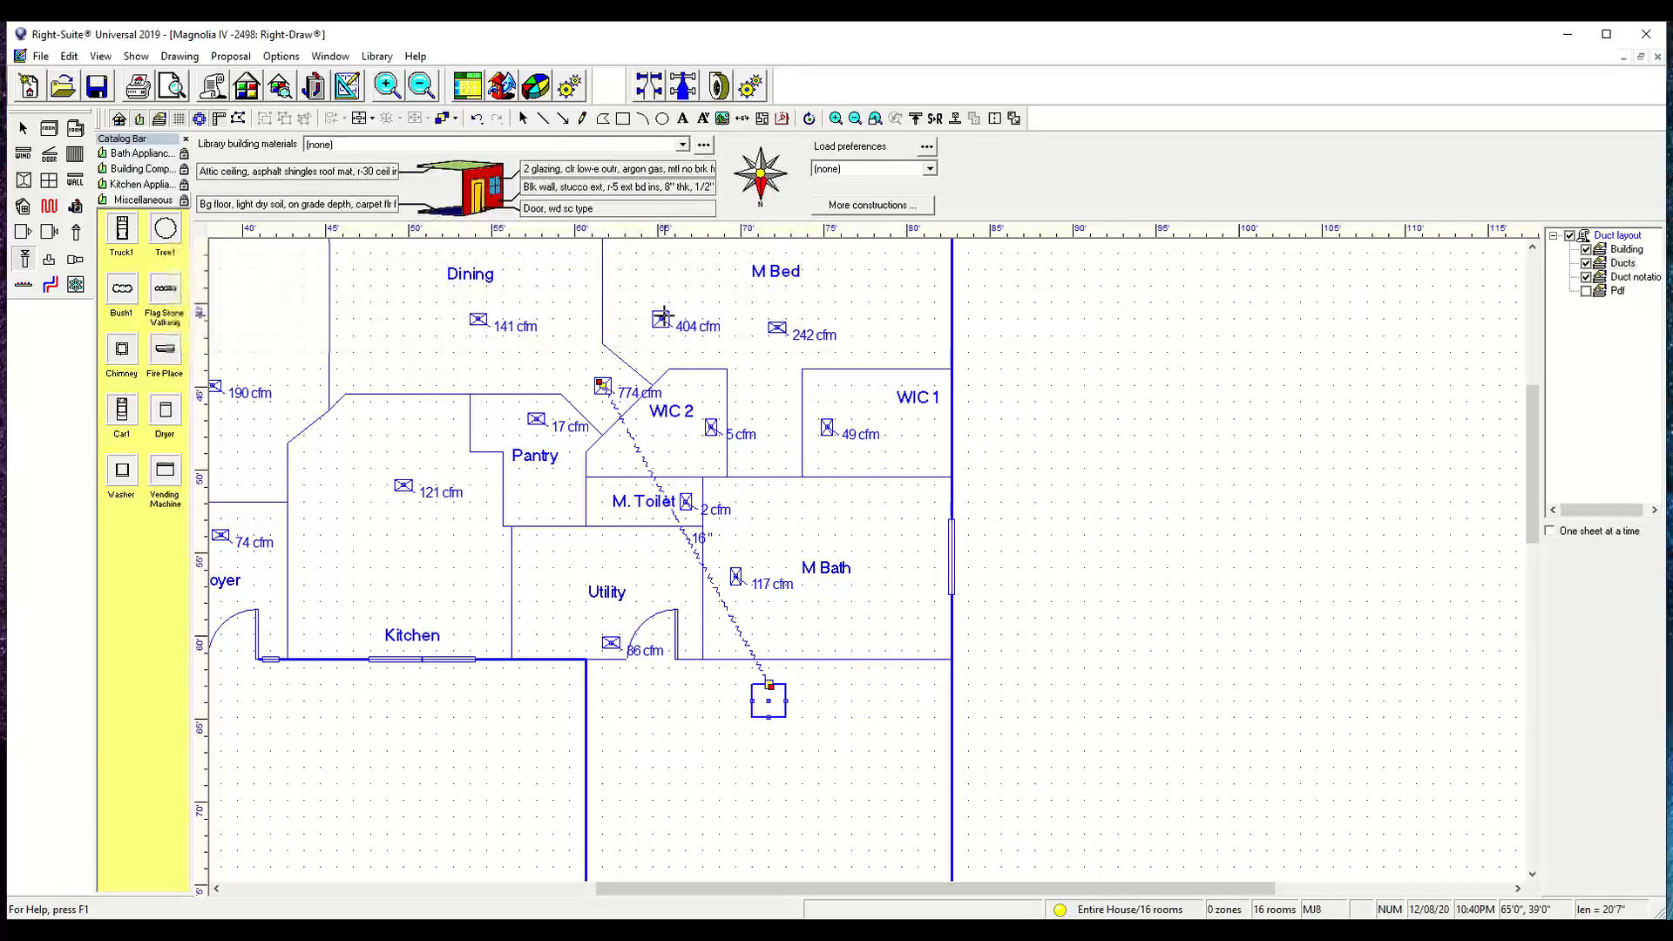
drag(662, 319, 776, 701)
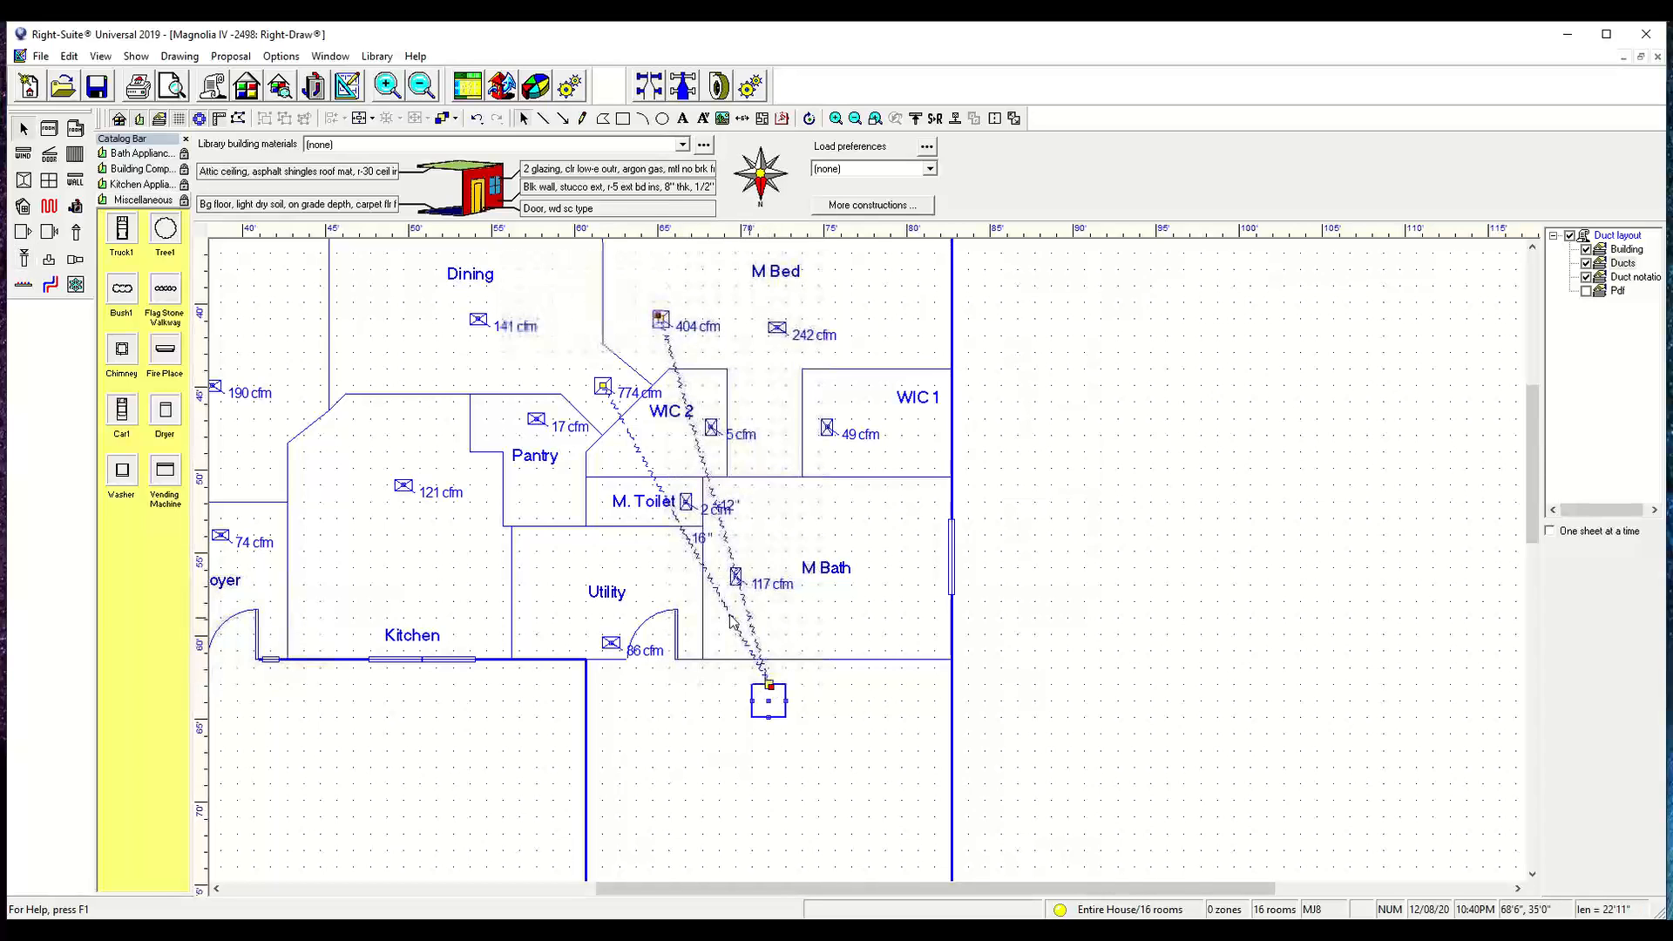
- Move the M. Toilet and M Bath airflow labels, the M Bath name, and the 16" and 12" duct size labels clear of the return ducts
drag(747, 512, 690, 470)
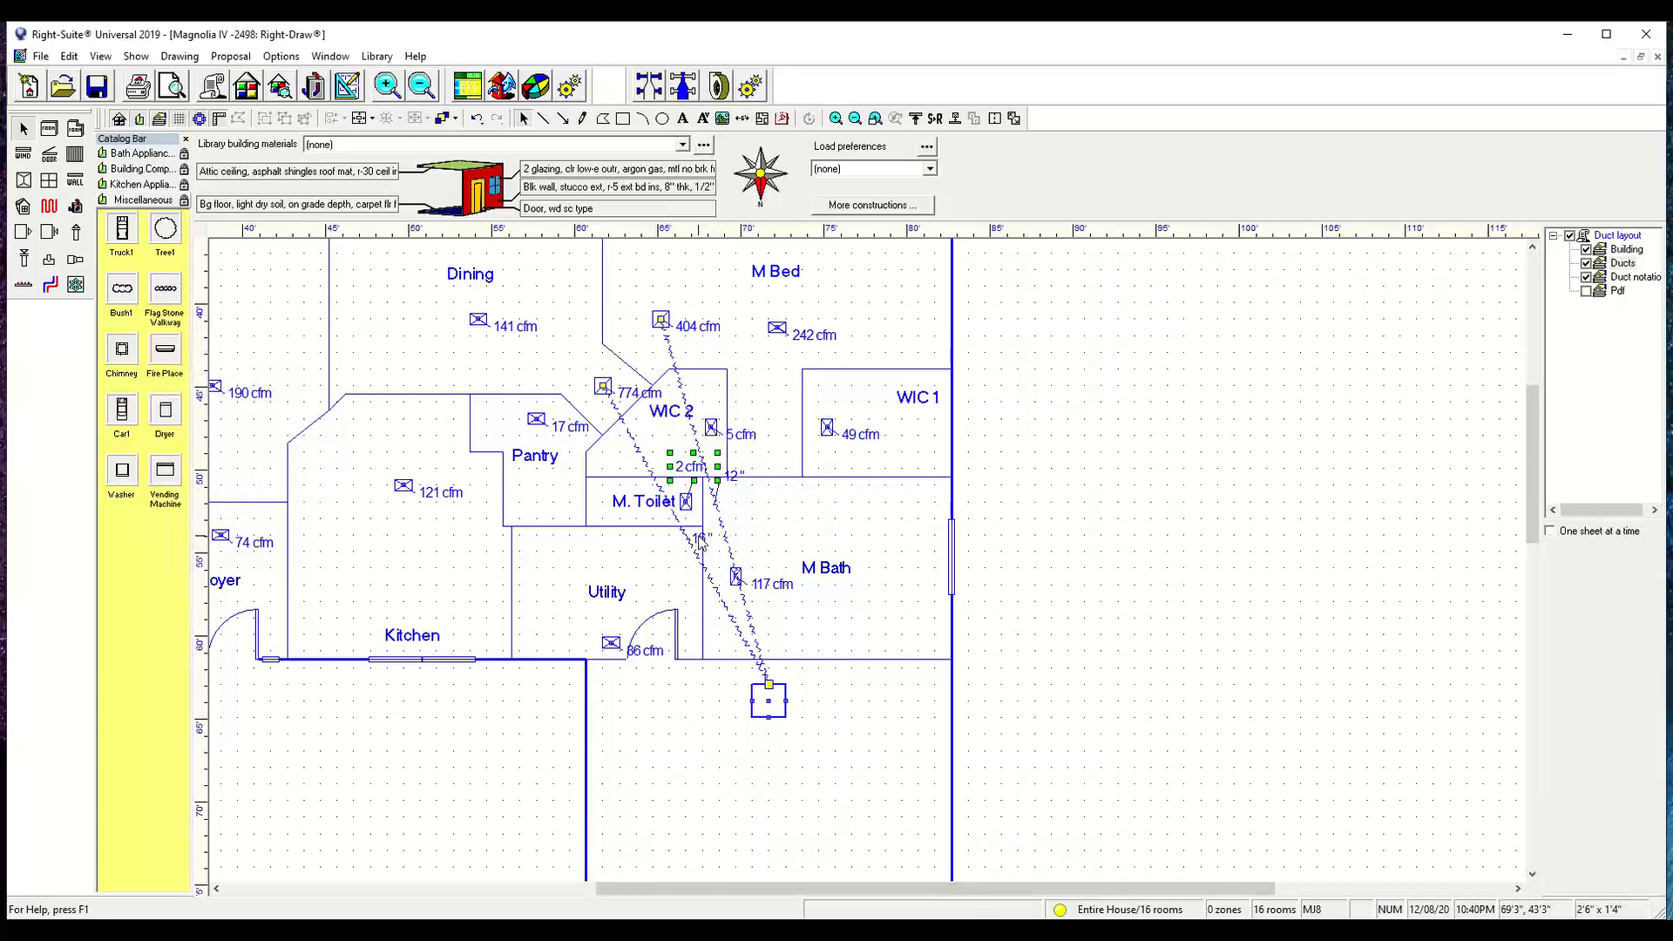
drag(703, 541, 813, 622)
click(976, 615)
click(867, 534)
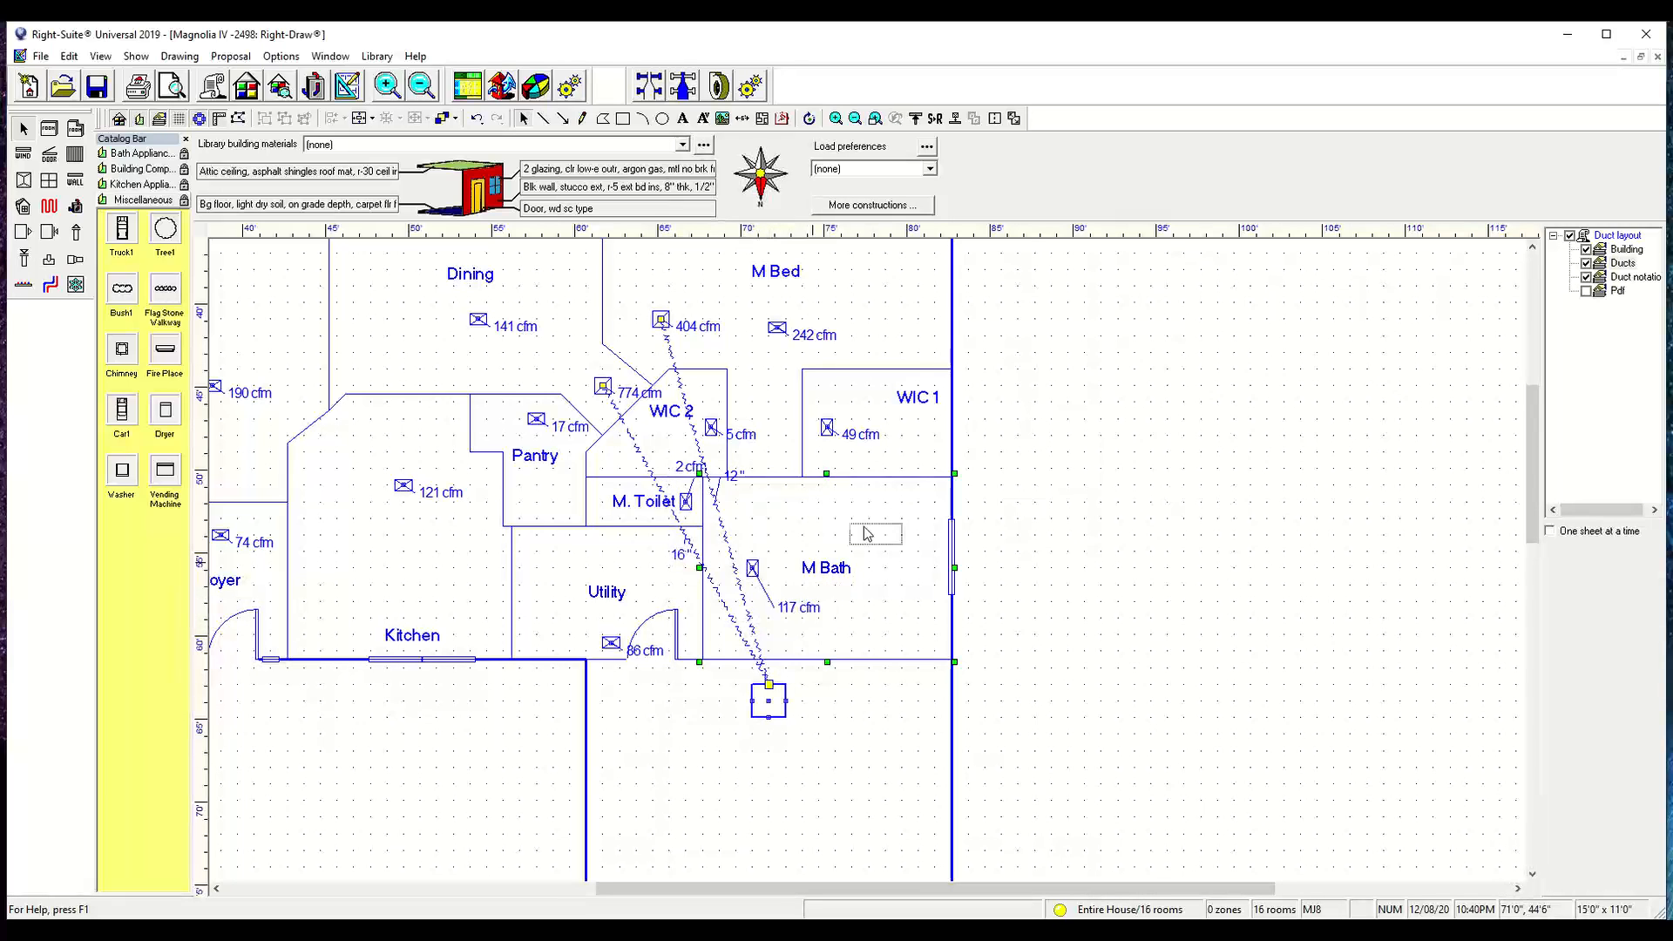
drag(868, 533, 905, 503)
click(803, 492)
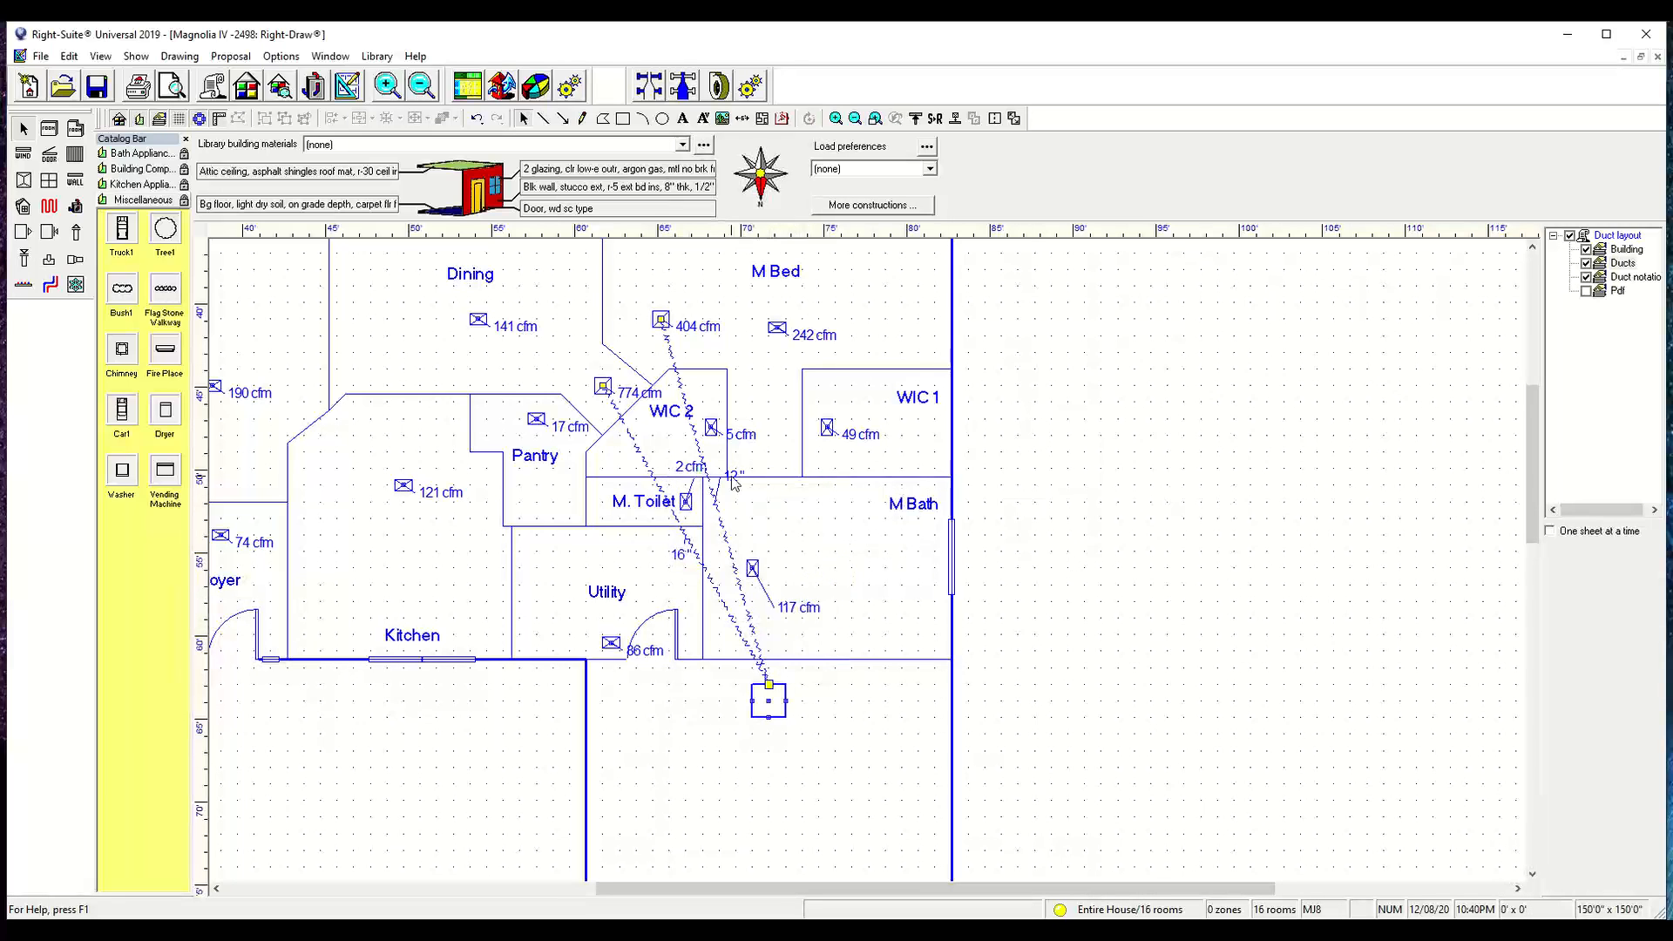
drag(732, 478, 760, 508)
- Run a return trunk about 49'2" long from the garage air handler to the hall area just outside Bed 4
mouse_move(600, 560)
middle_down()
mouse_move(854, 601)
mouse_move(867, 664)
middle_up()
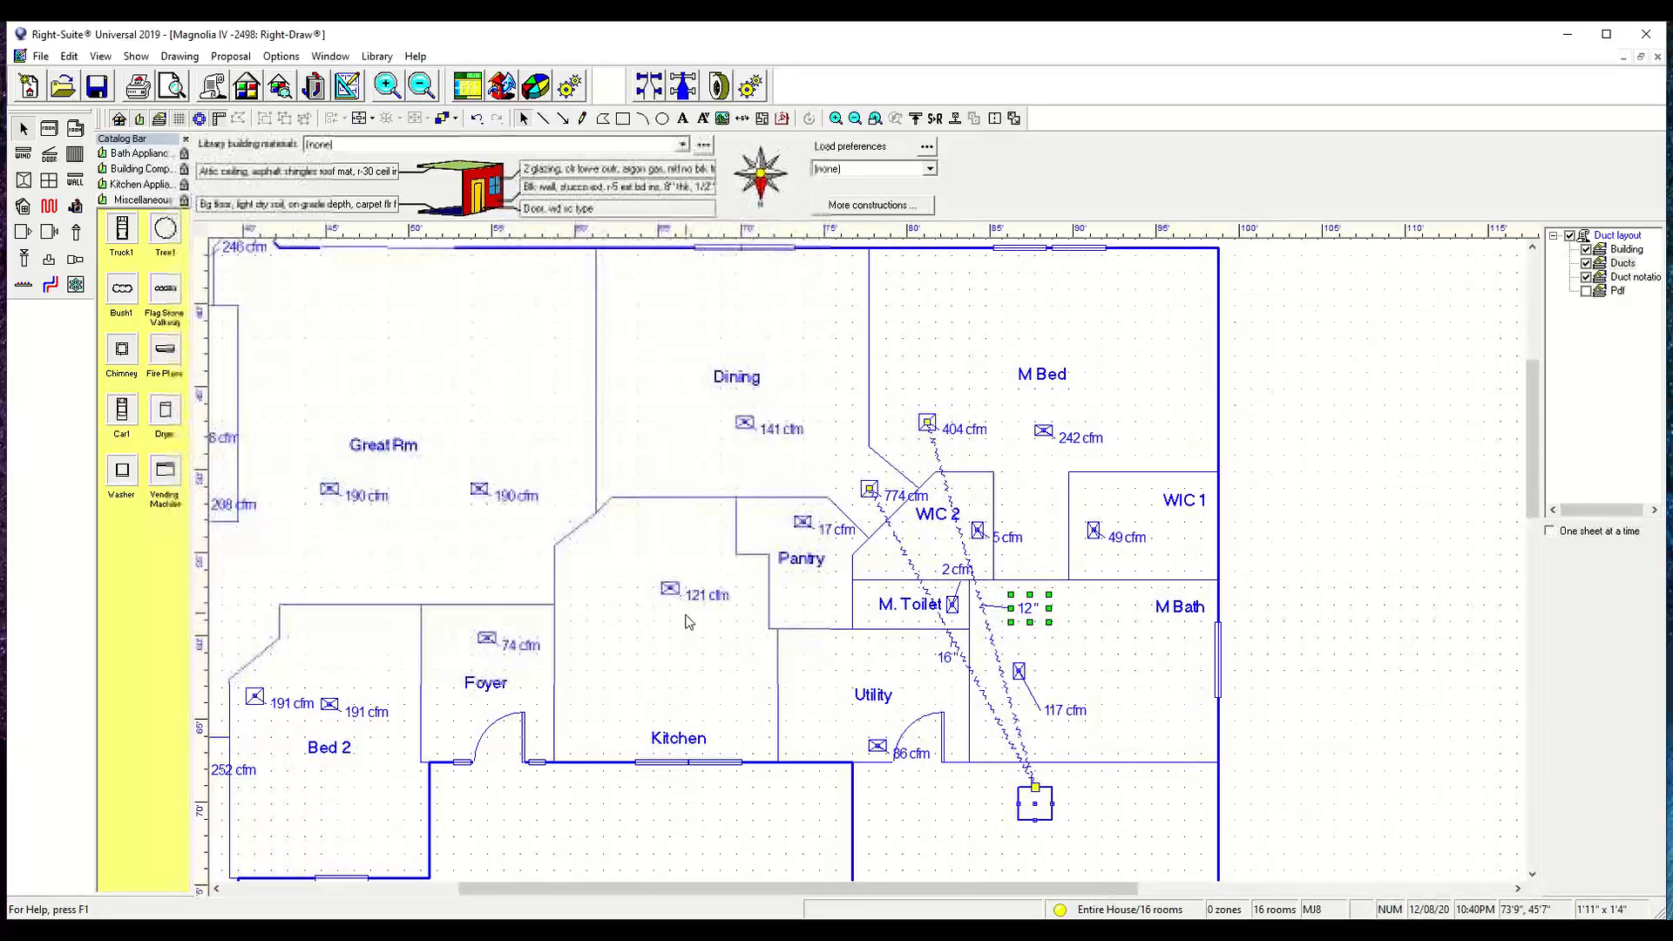
middle_drag(686, 620, 984, 542)
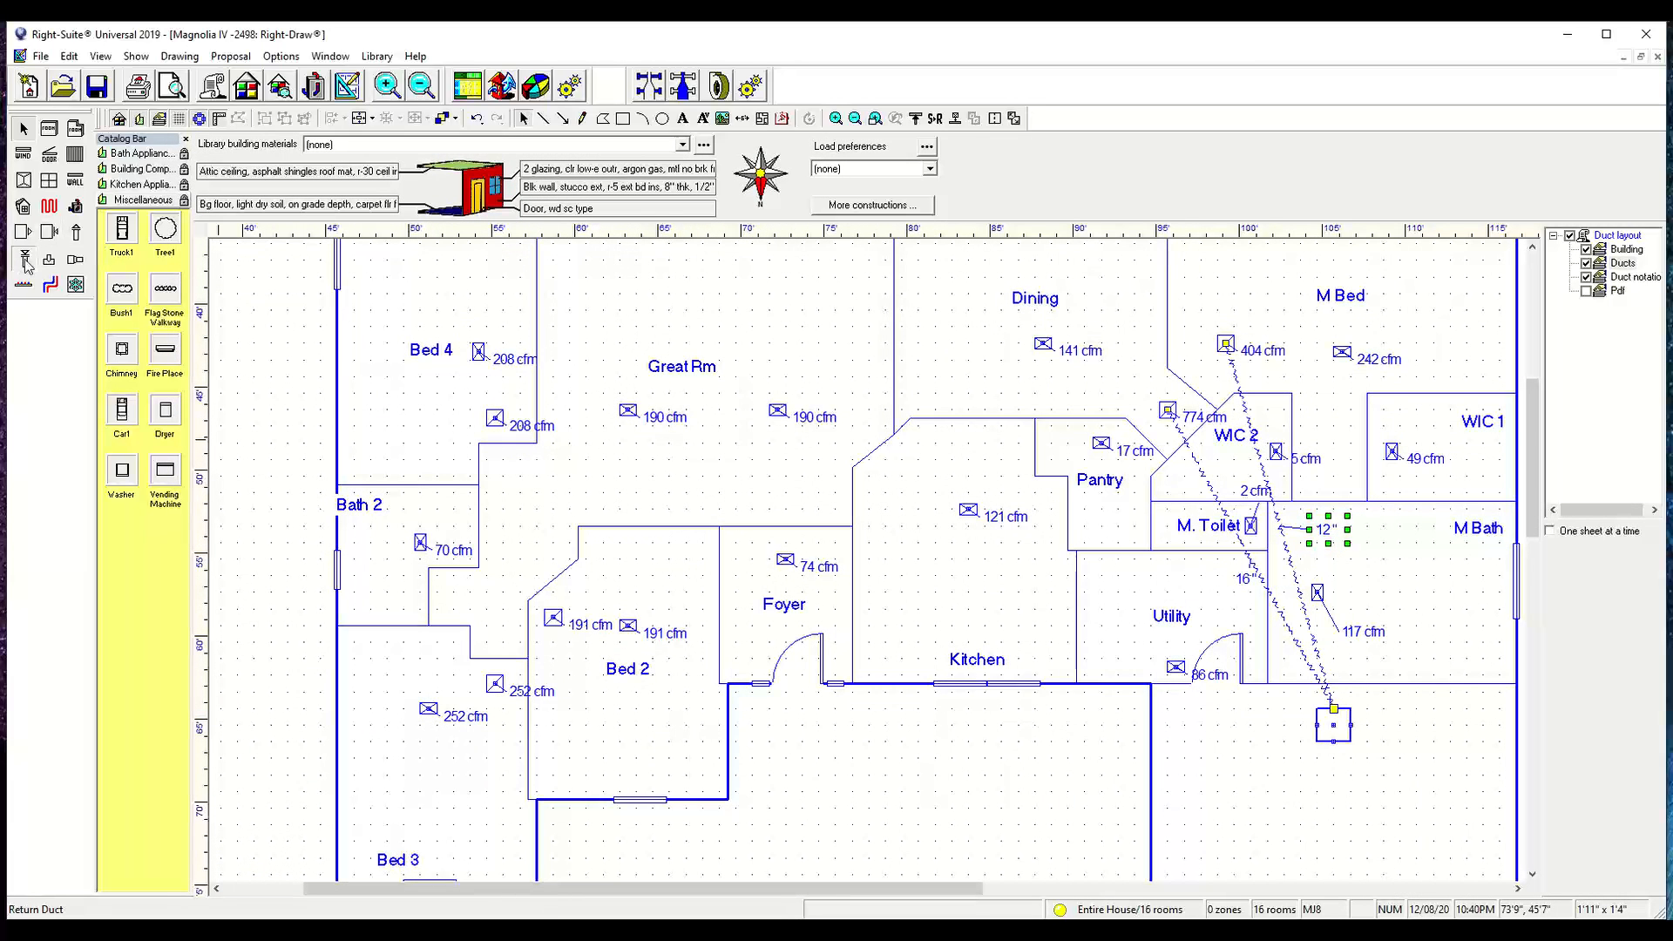
click(26, 261)
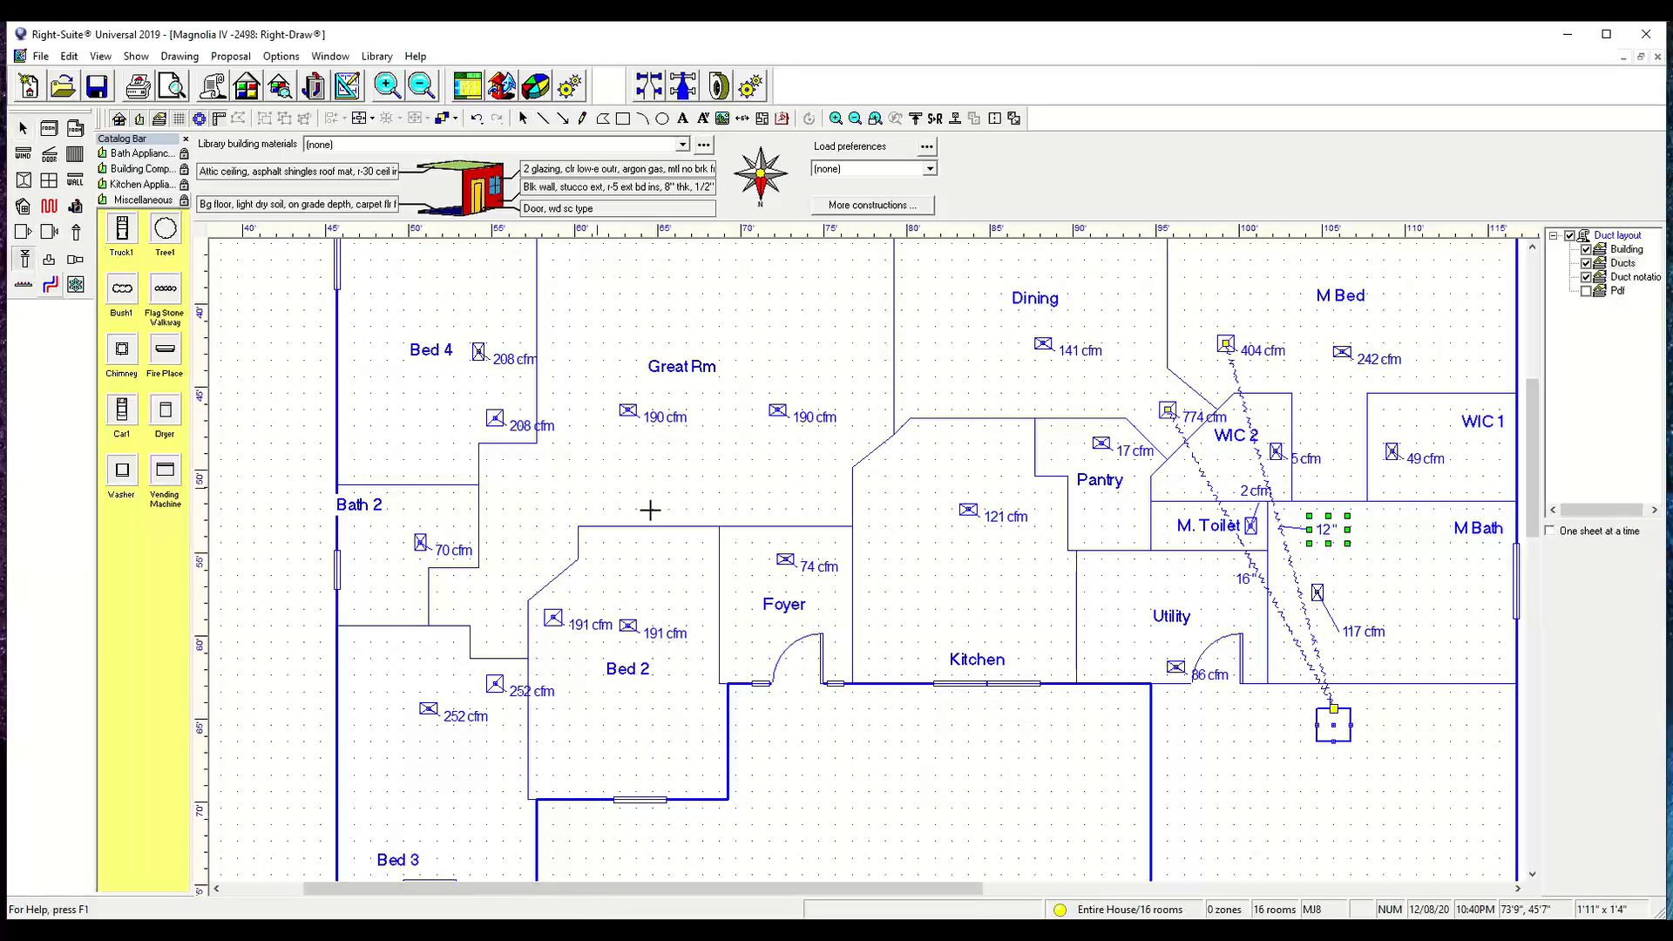
click(1333, 712)
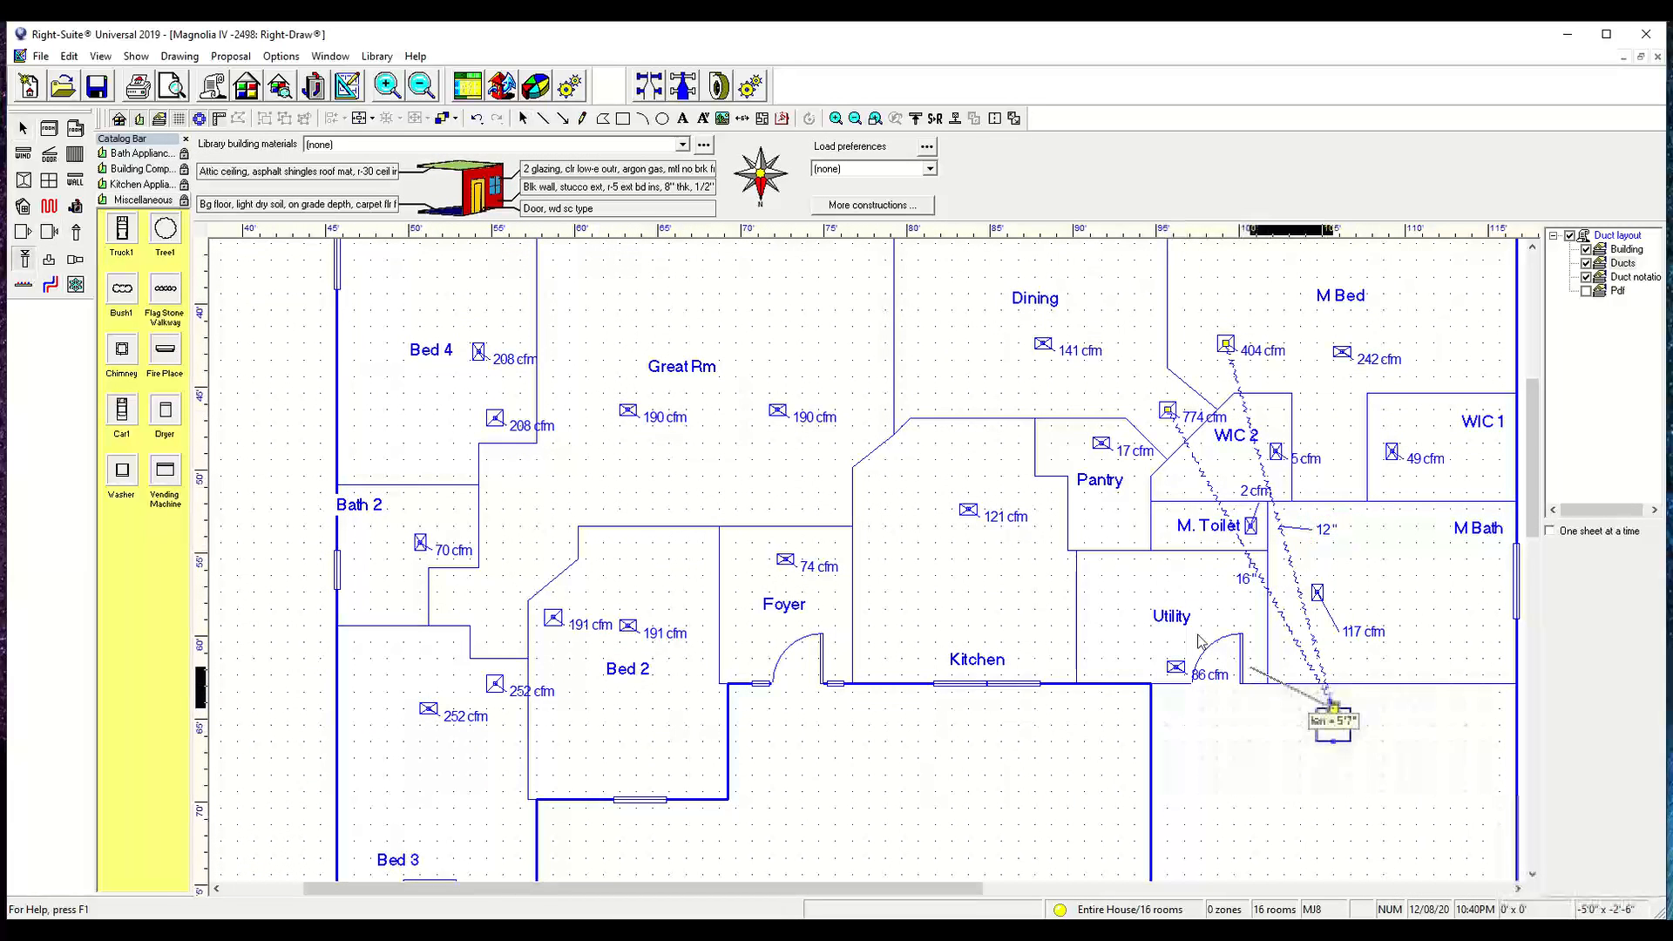
click(551, 466)
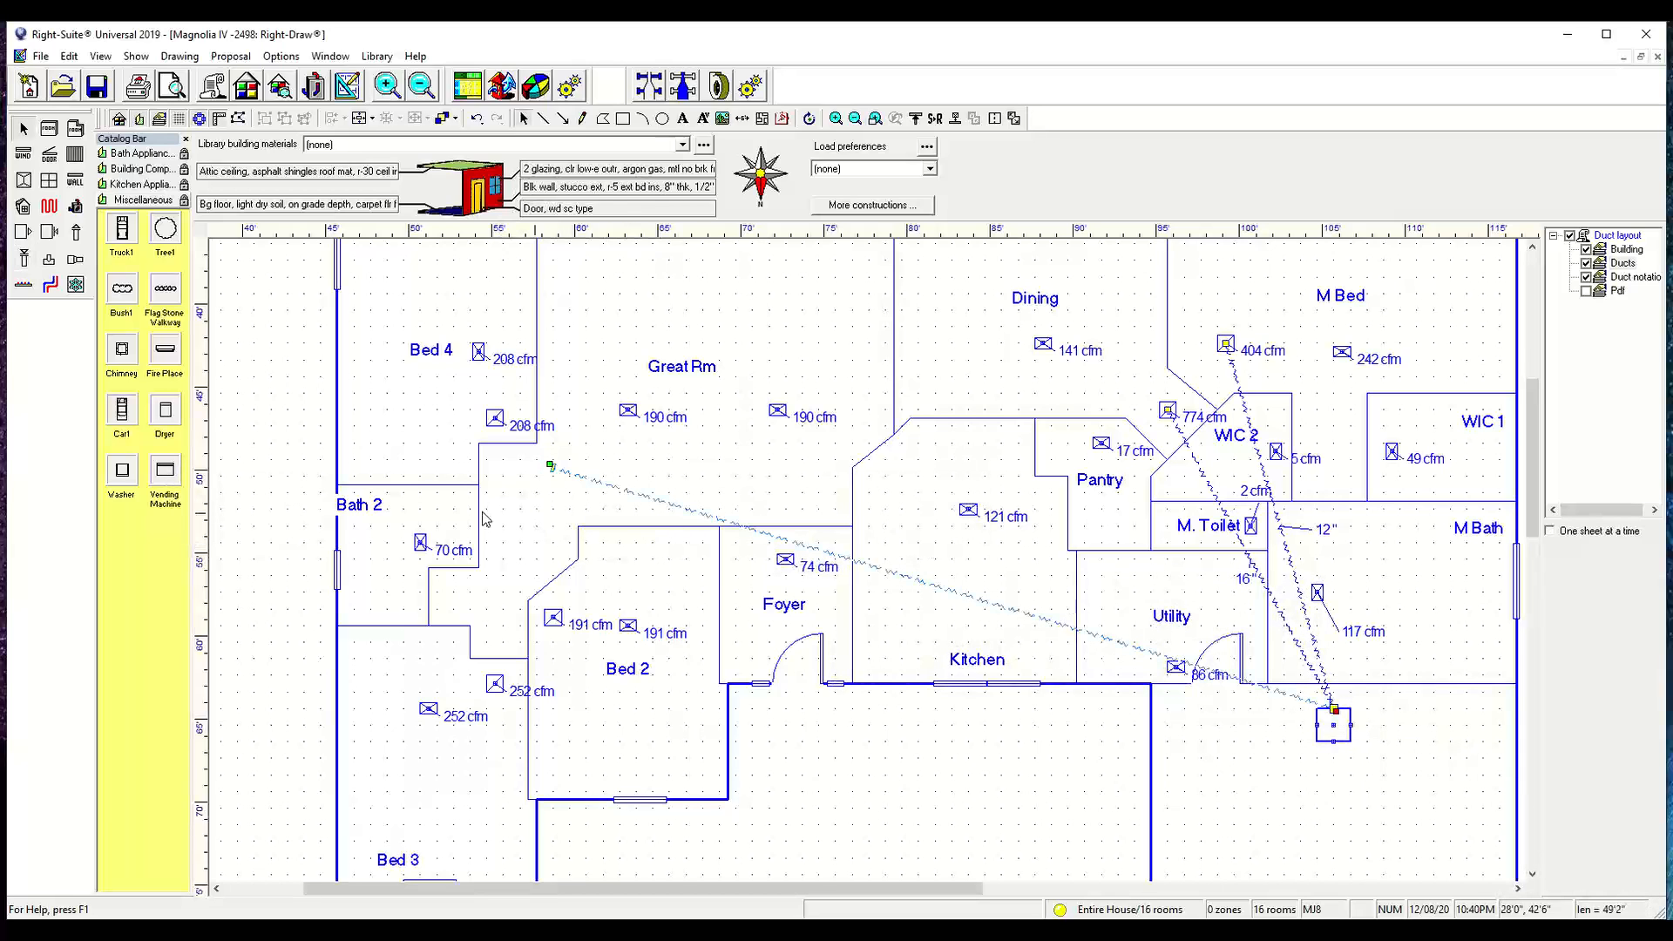
- Branch return ducts from the trunk's end to the Bed 4 grille, about 4'7" long, and the Bed 3 grille, about 13'6" long
scroll(536, 462, up, 1)
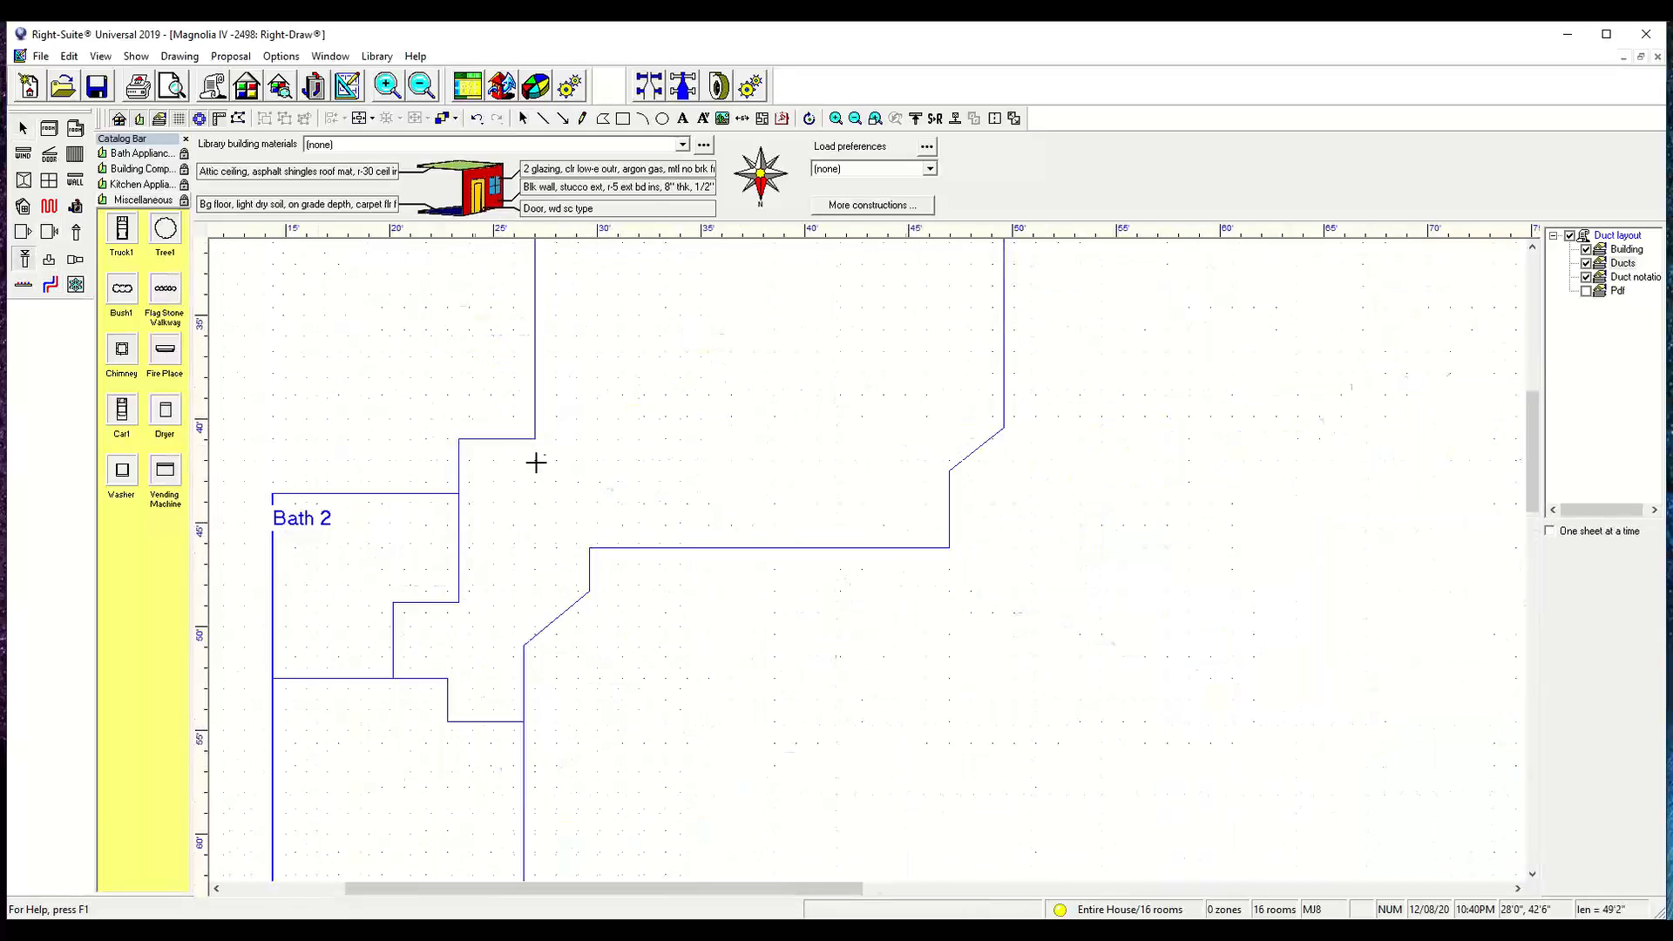
drag(556, 469, 479, 405)
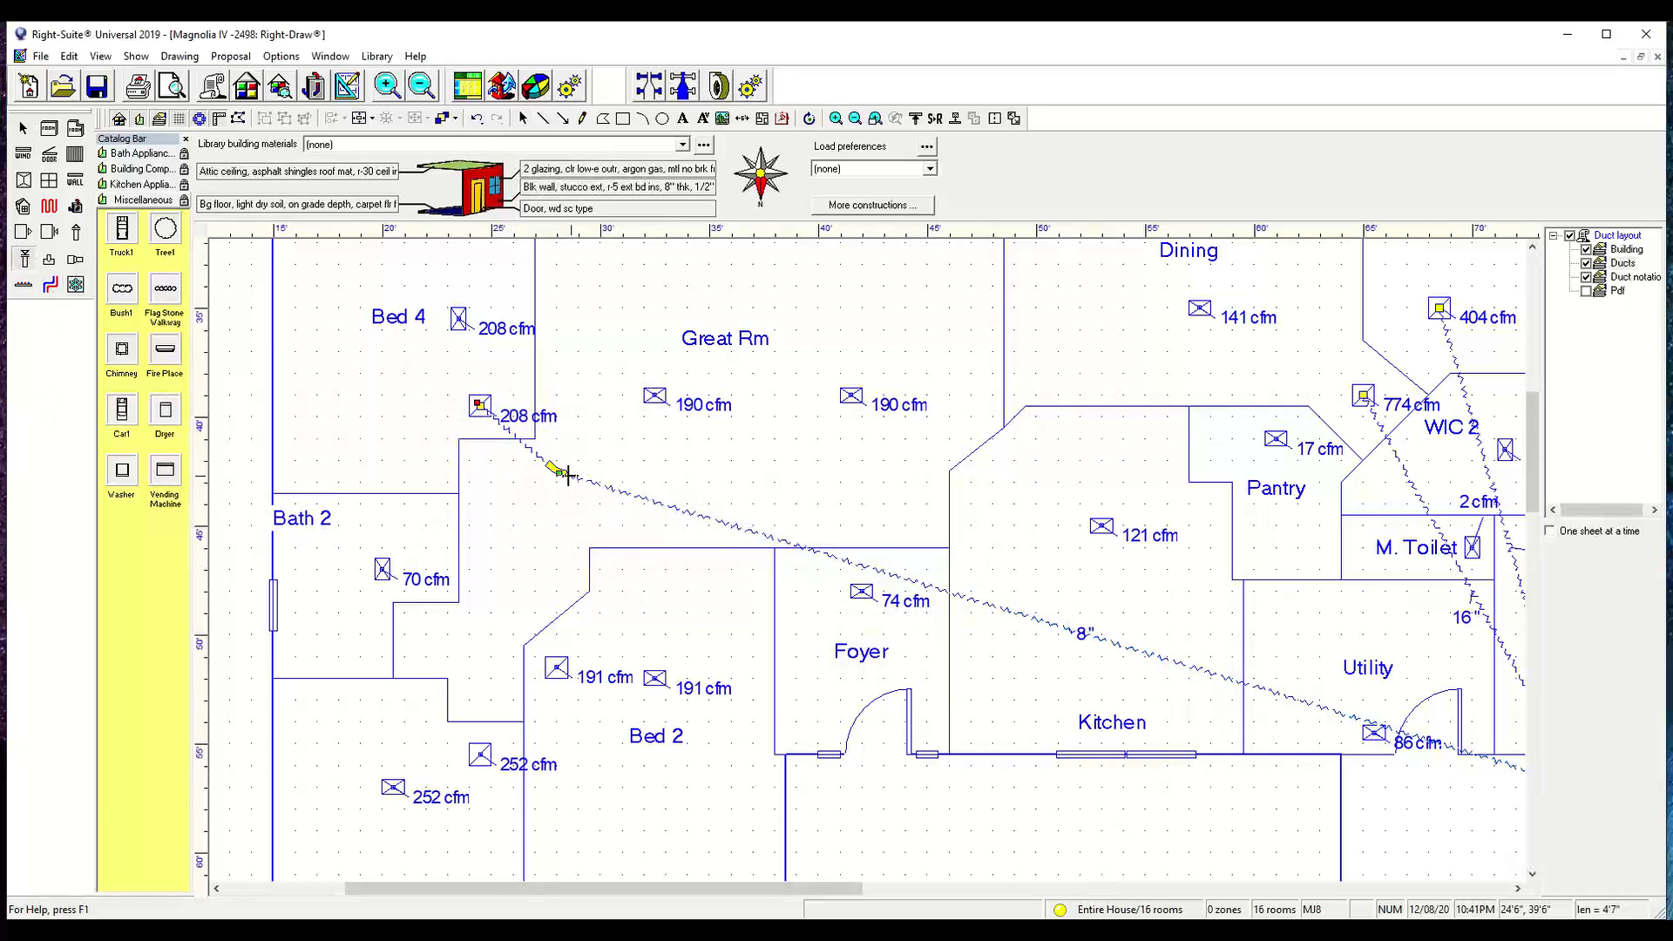
drag(566, 475, 482, 758)
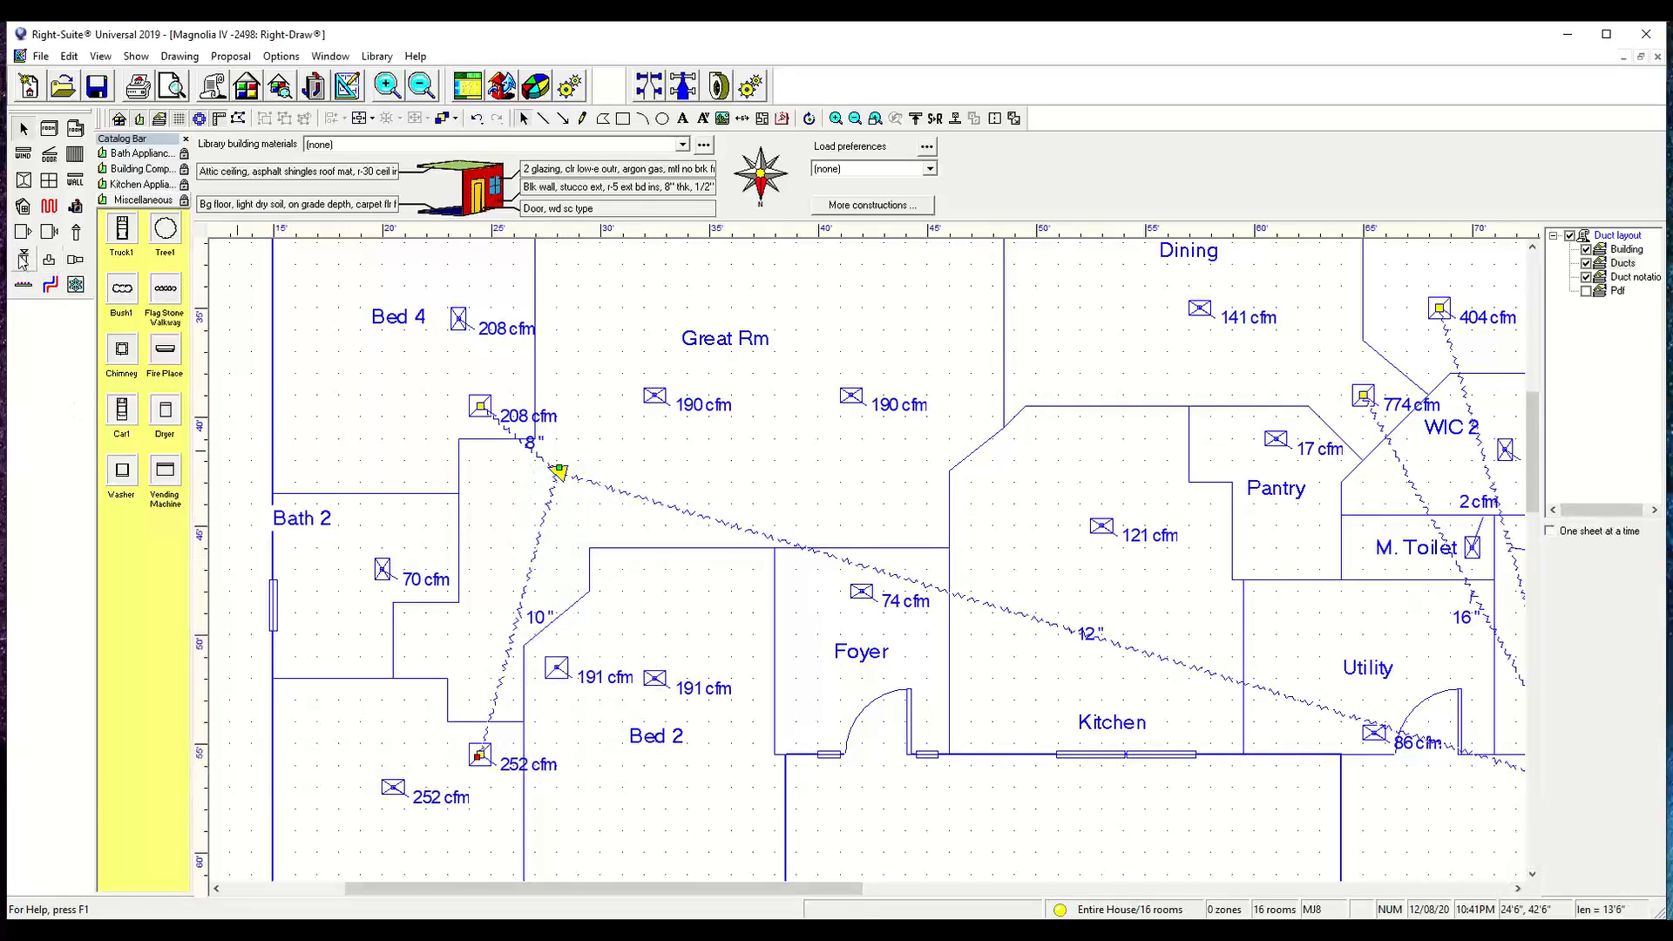
- Try to branch a return duct from the trunk junction to the Bed 2 return grille, and undo it
drag(560, 473, 558, 667)
scroll(614, 477, down, 1)
middle_drag(617, 371, 591, 568)
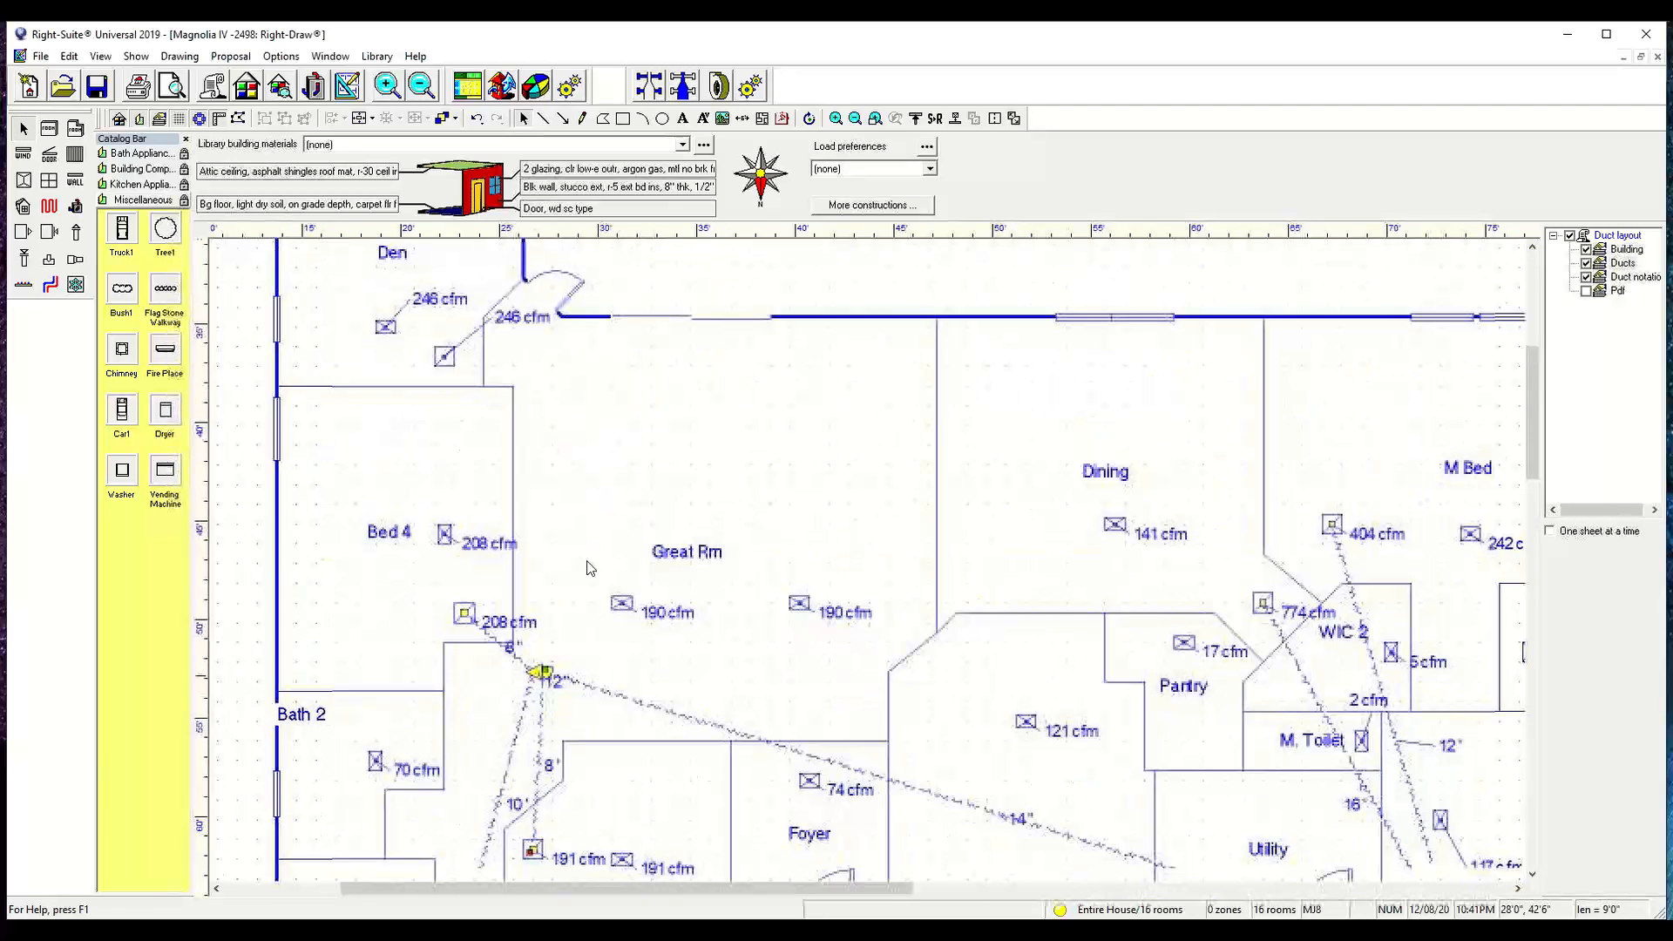
scroll(542, 680, up, 2)
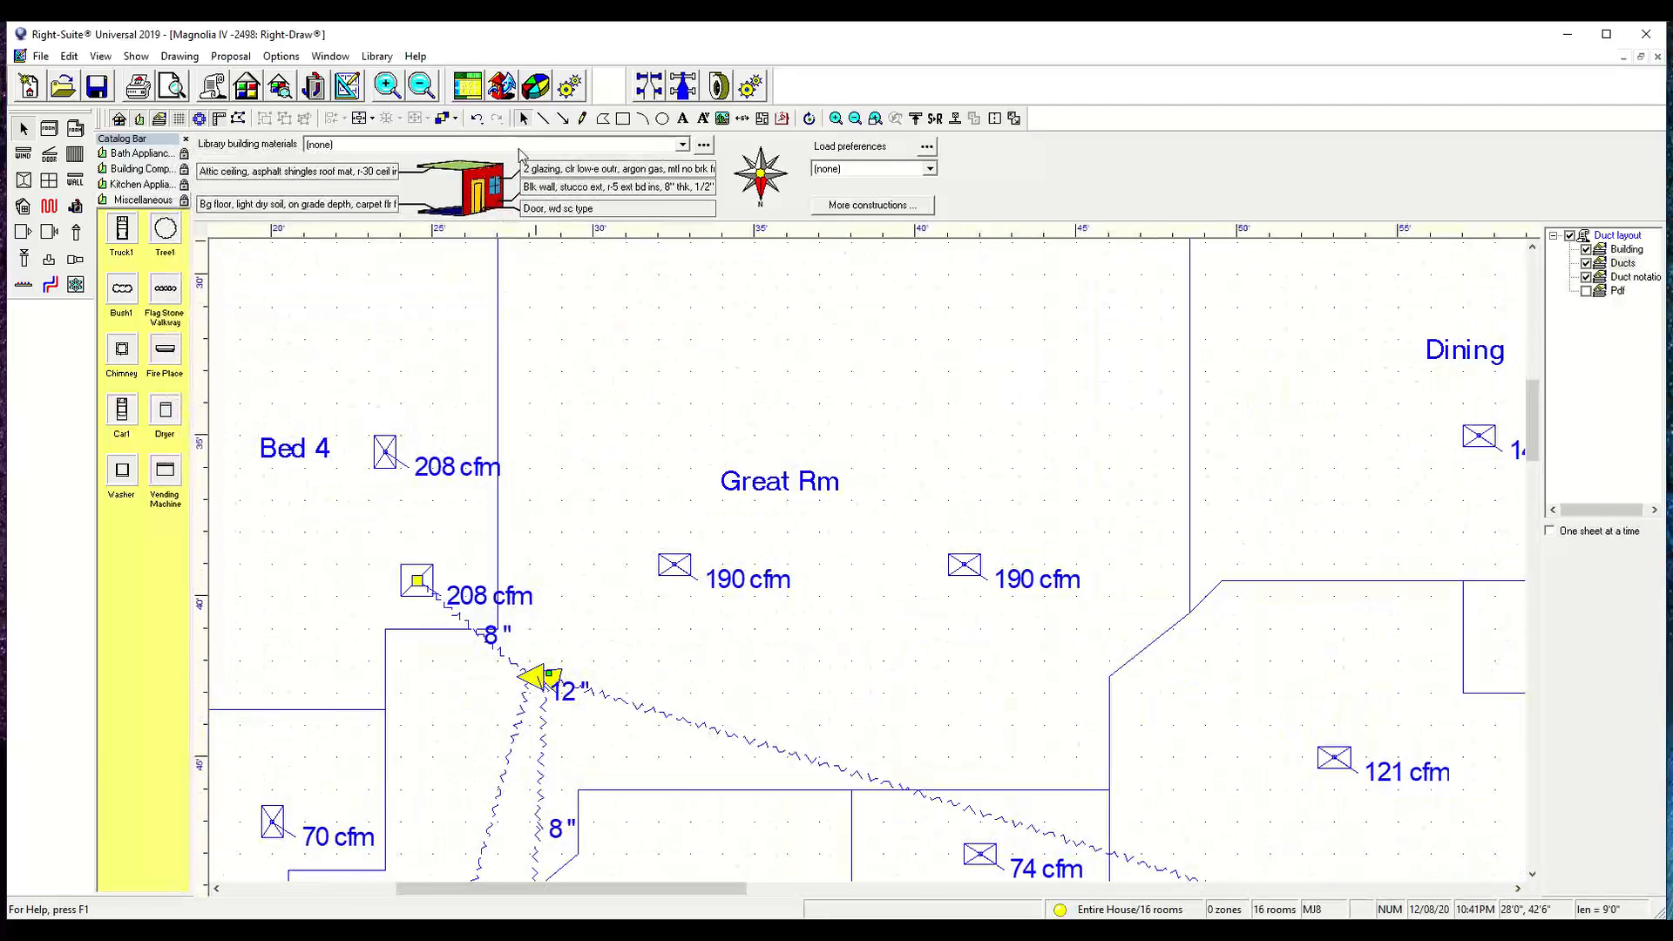
click(478, 119)
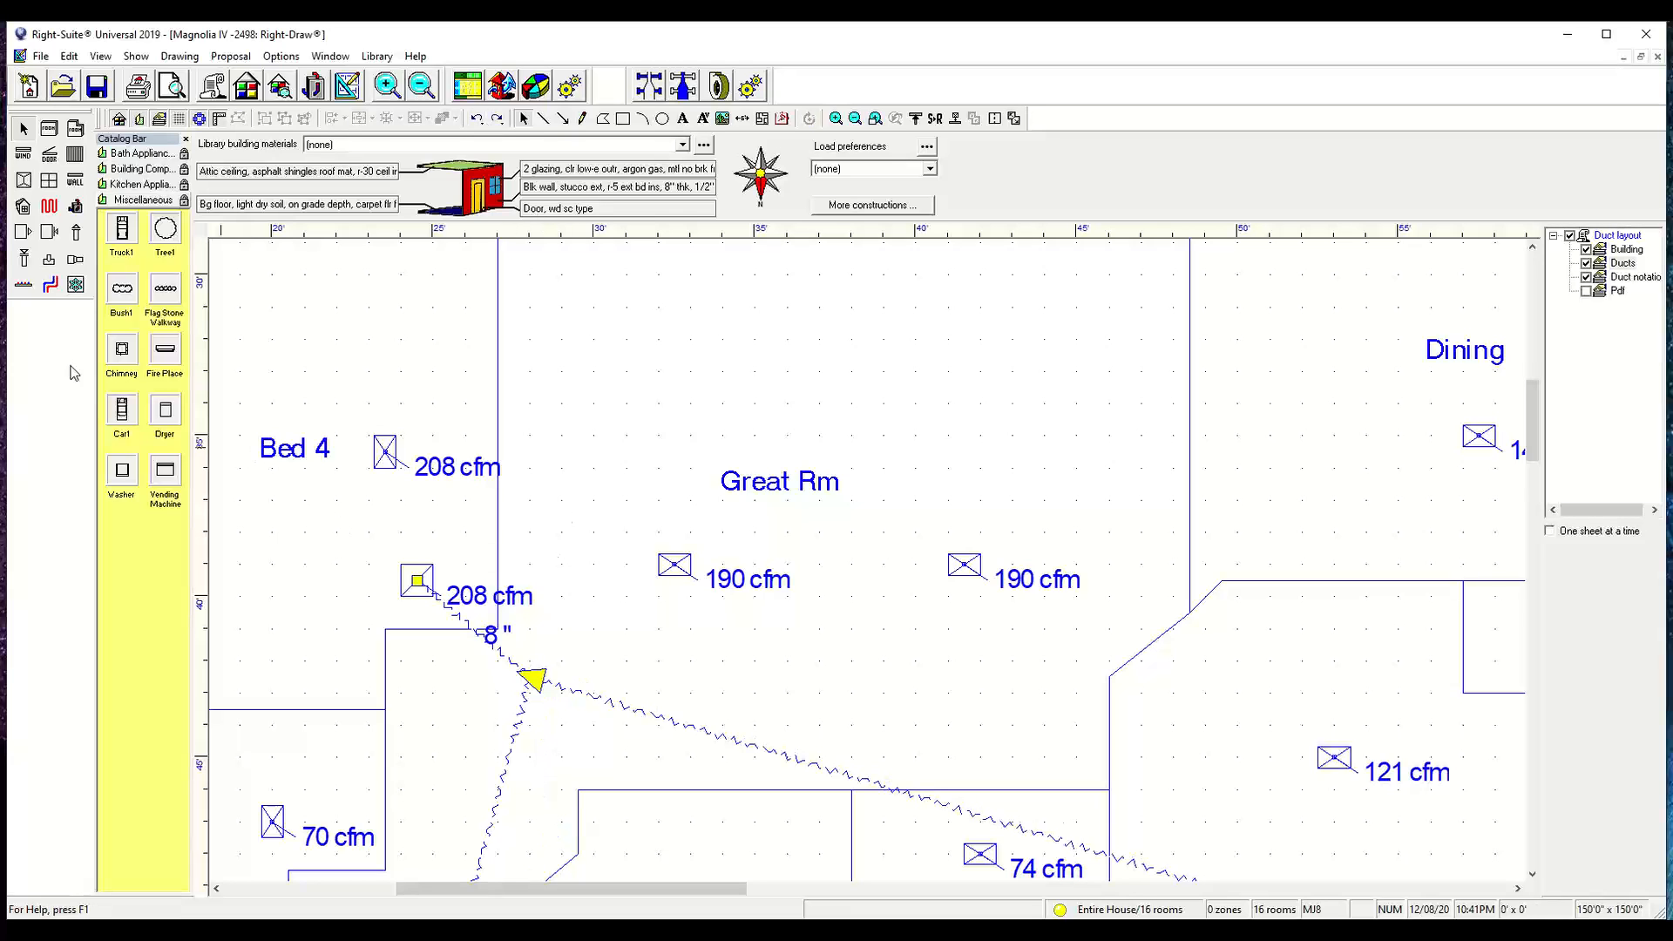
- Run a return duct about 9'0" long from the Bed 2 return grille into the junction outside Bed 4
click(23, 260)
scroll(536, 686, down, 3)
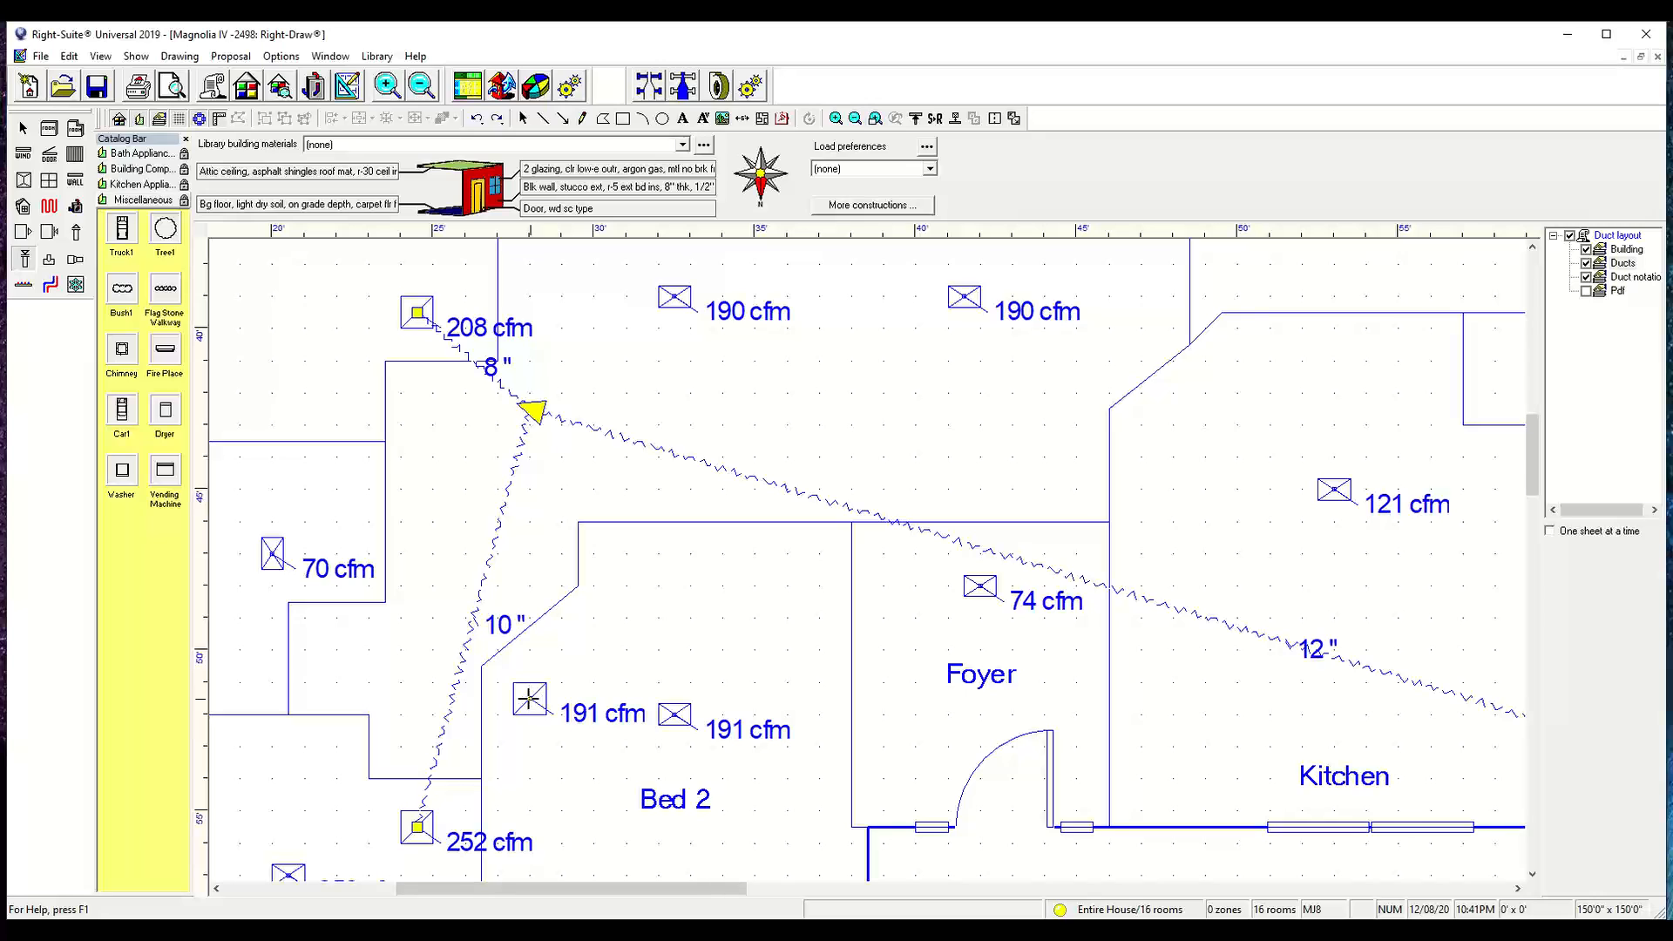
drag(529, 699, 530, 409)
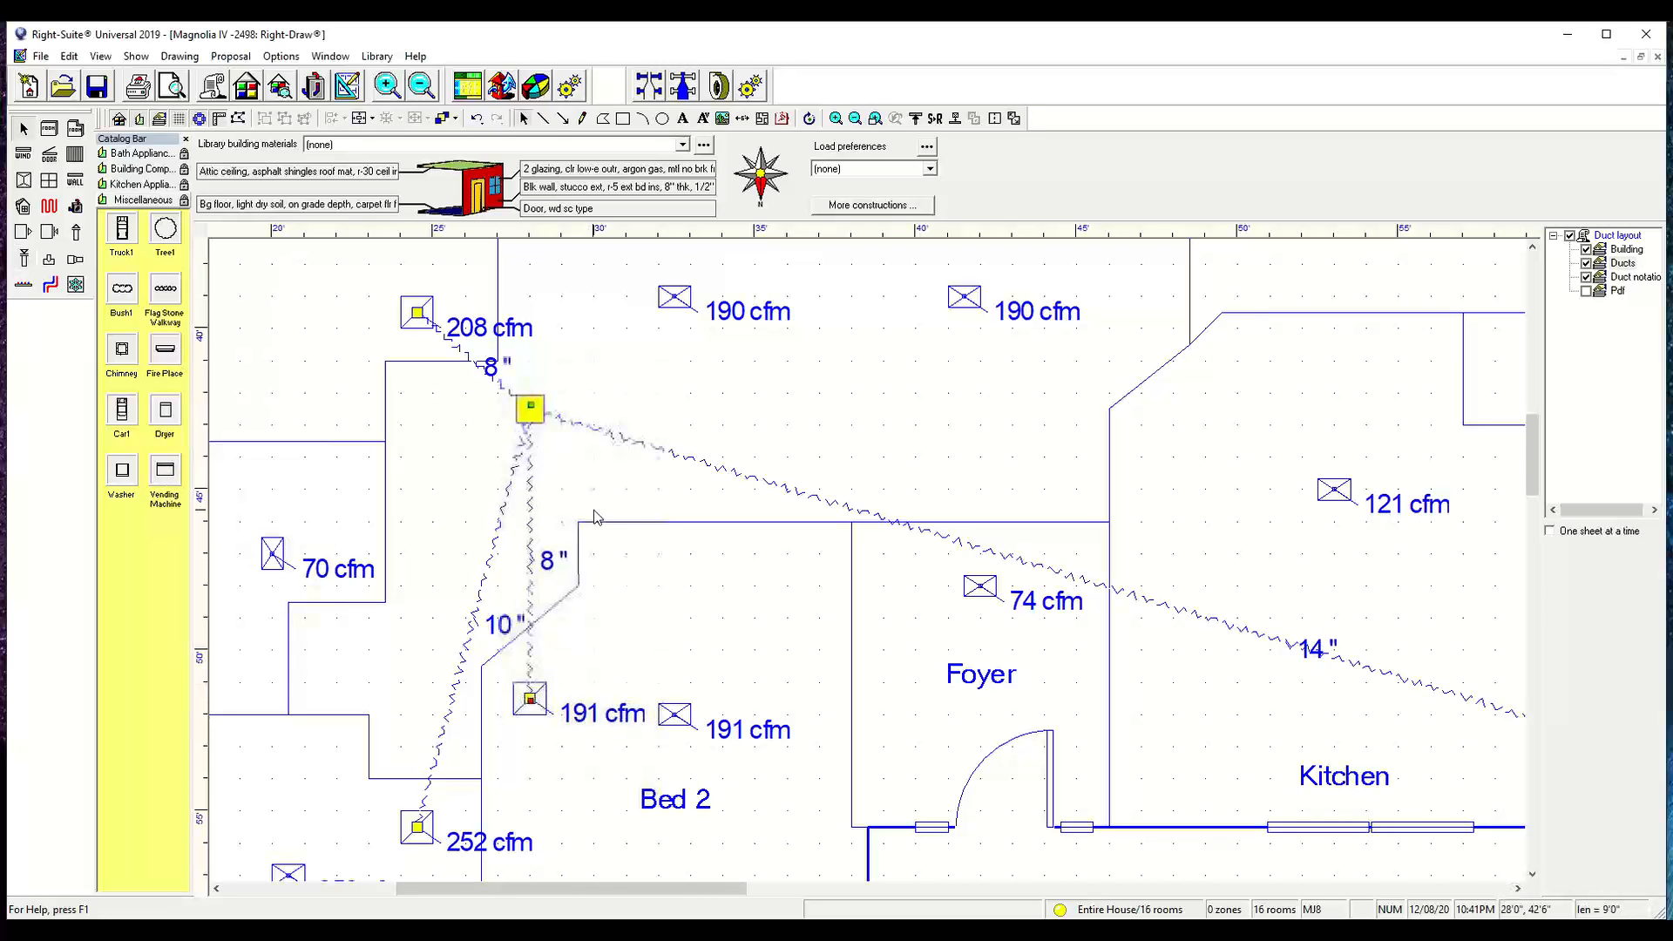
- Run a return duct from the Den return grille to the junction outside Bed 4
middle_drag(590, 426, 650, 752)
scroll(627, 593, down, 2)
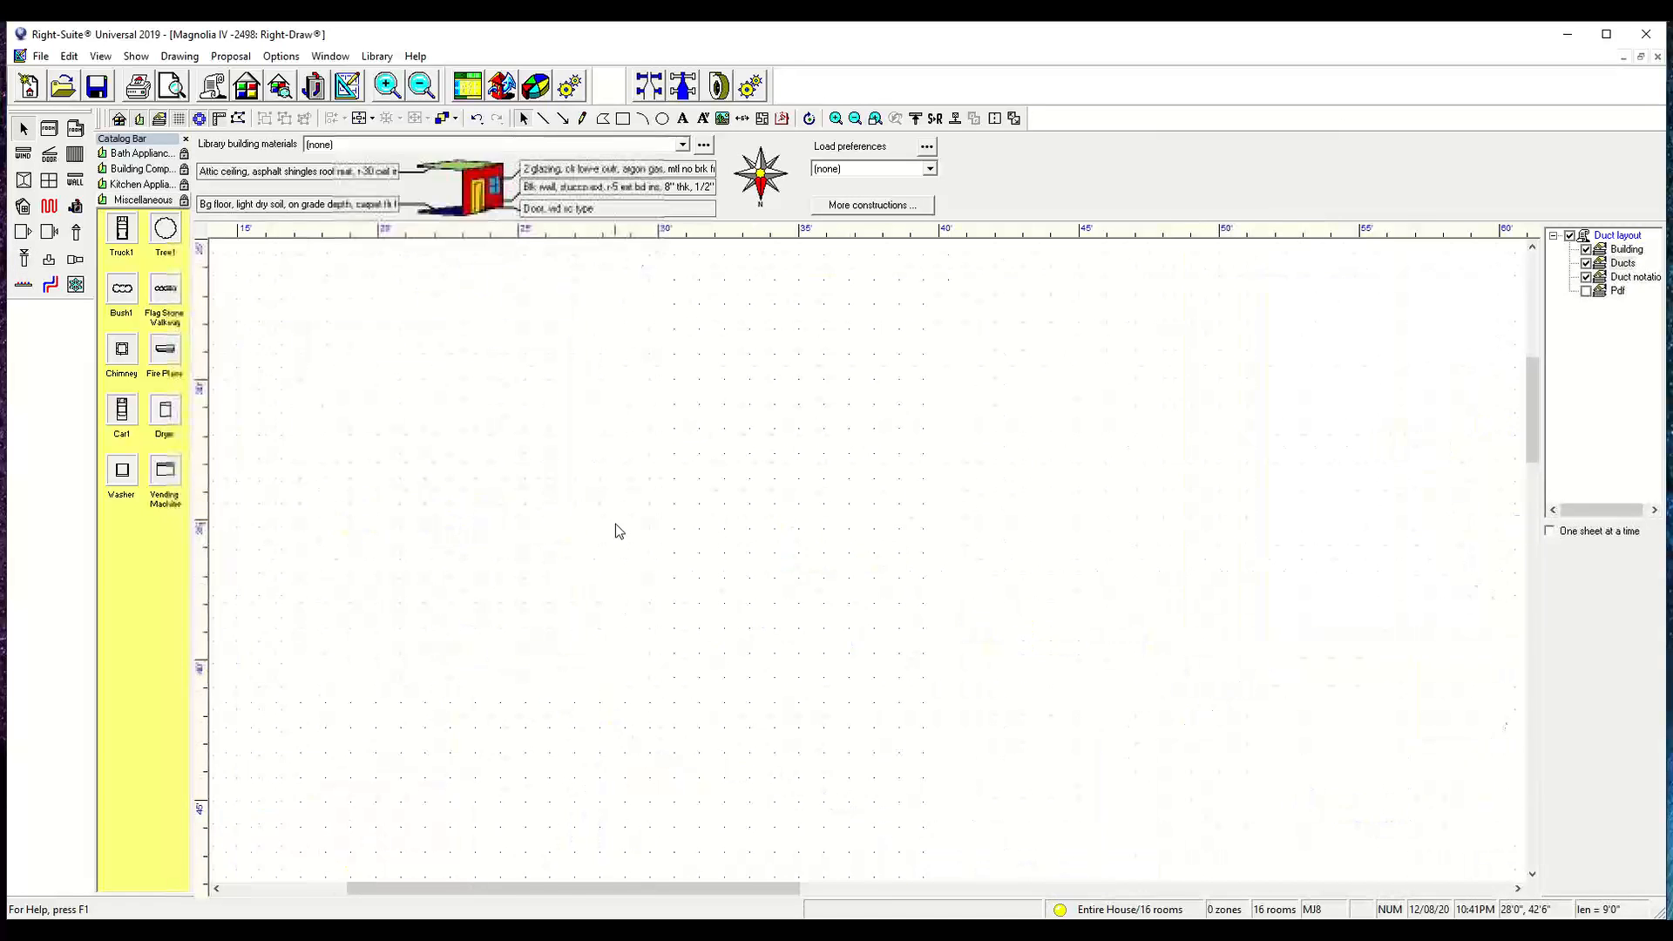
click(23, 261)
mouse_move(505, 340)
mouse_down()
mouse_move(616, 692)
mouse_move(536, 729)
mouse_up()
- Move the Bed 4 airflow labels and the 8" and 10" size labels of the Bed 4 and Den return ducts clear of the duct lines
drag(558, 629, 521, 593)
drag(573, 520, 629, 447)
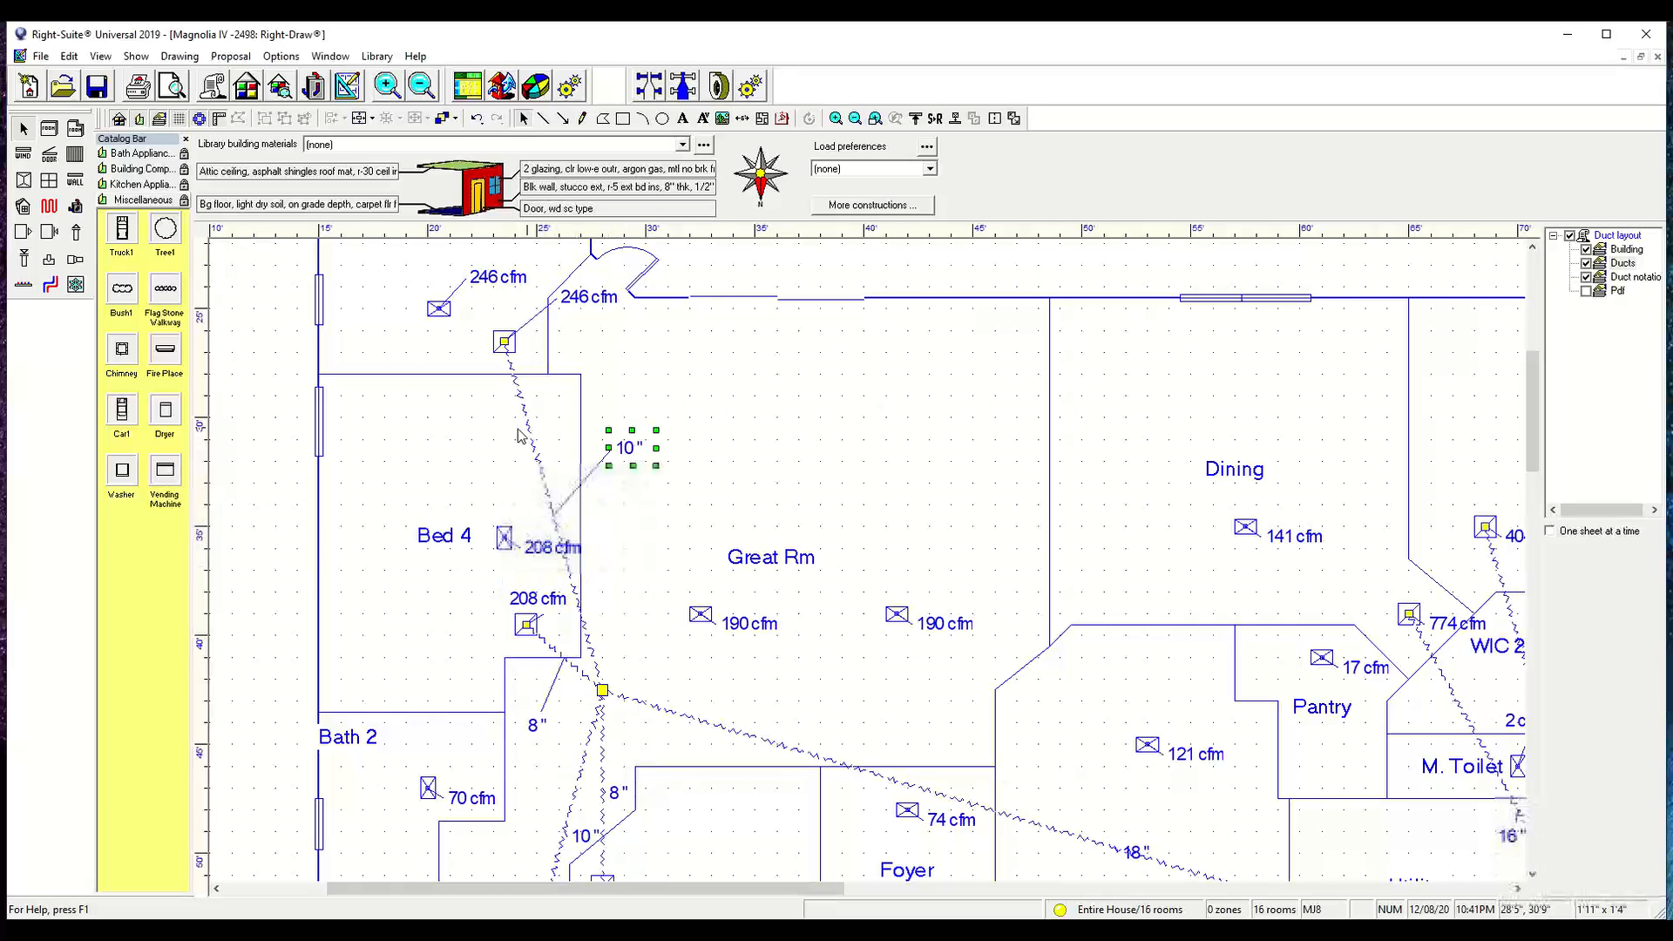
drag(558, 558, 474, 482)
scroll(588, 588, down, 3)
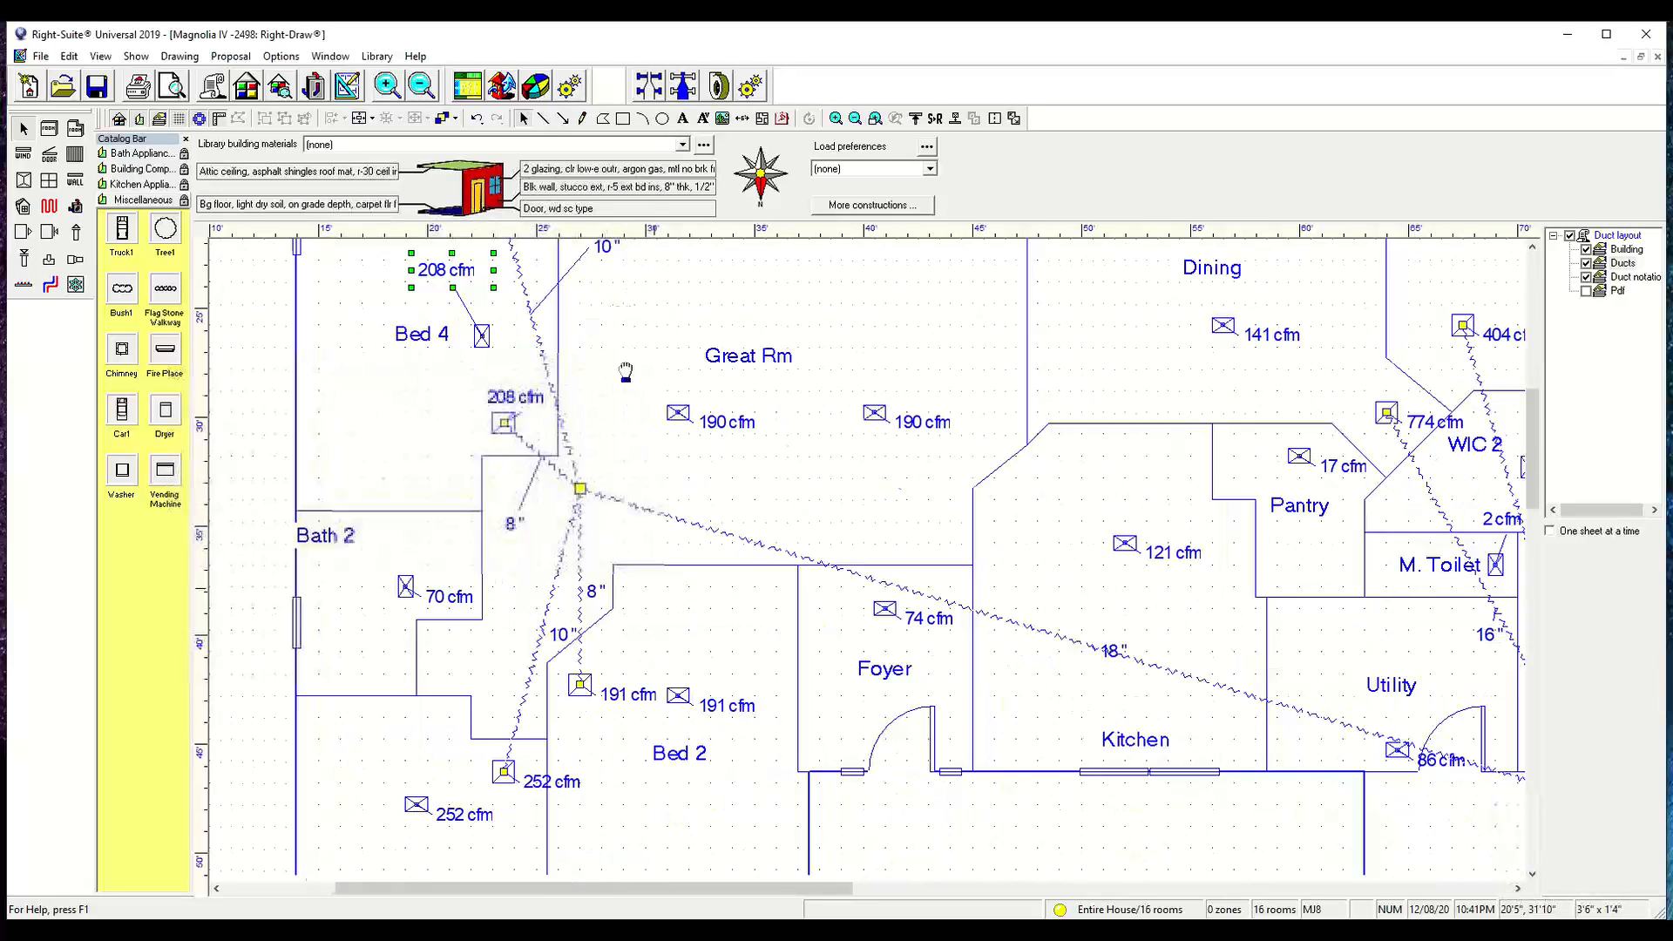
- Move the 8" Bed 2, 10" Bed 3 and 18" trunk return duct size labels clear of the duct lines
drag(584, 575, 617, 570)
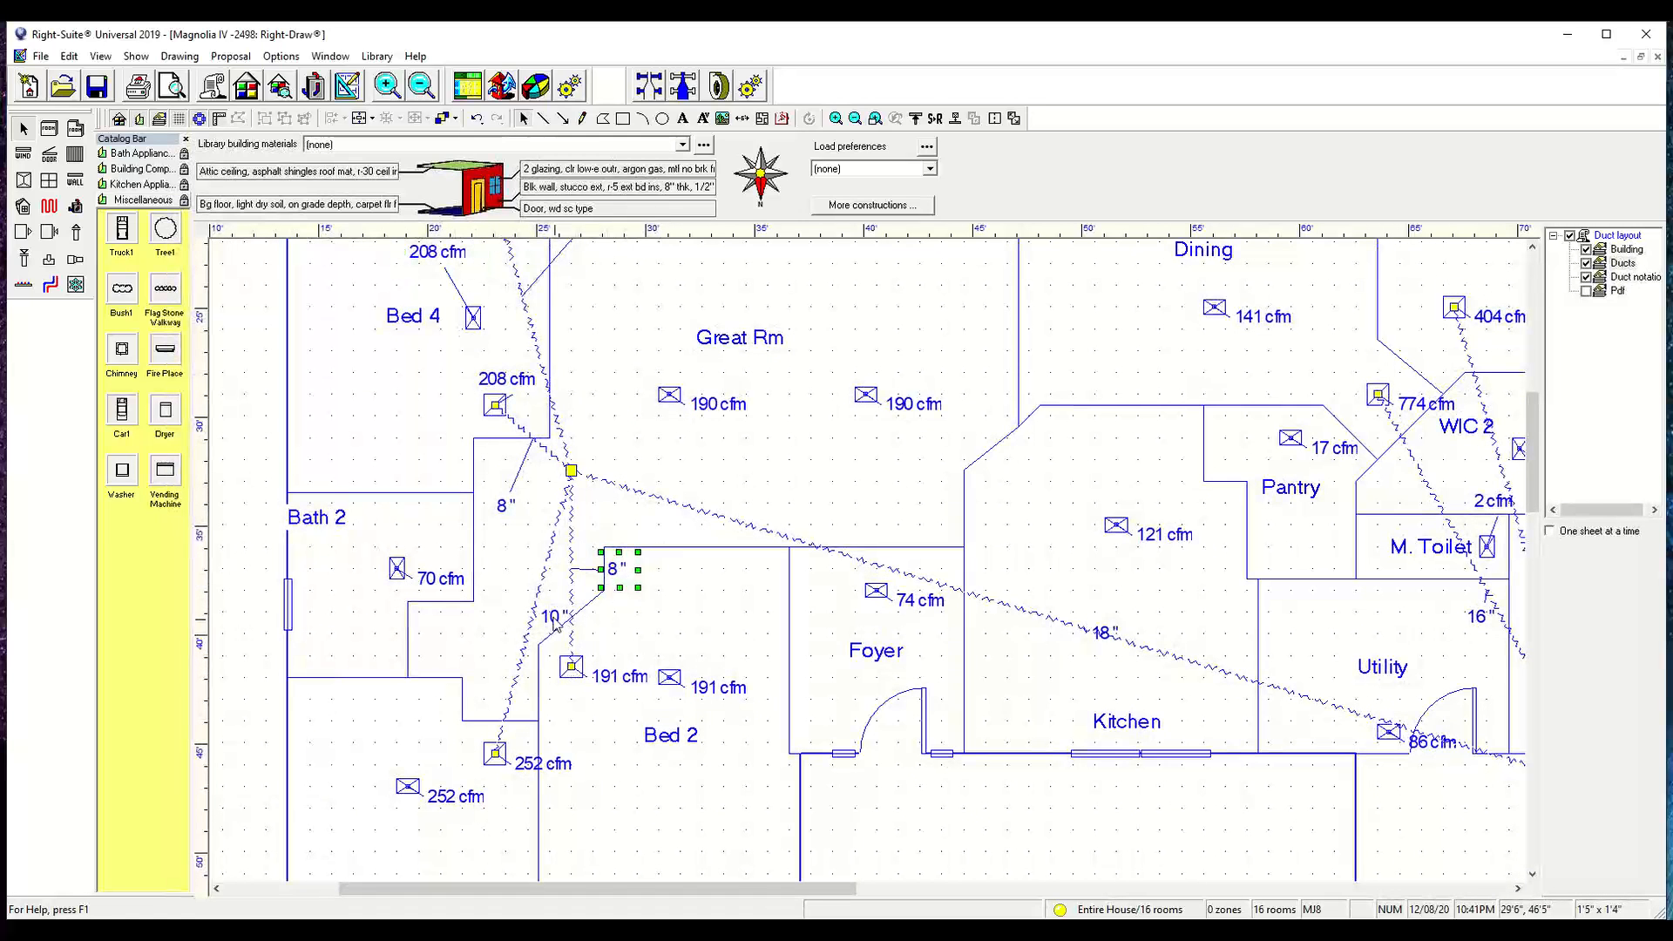
drag(557, 620, 551, 655)
scroll(544, 644, down, 3)
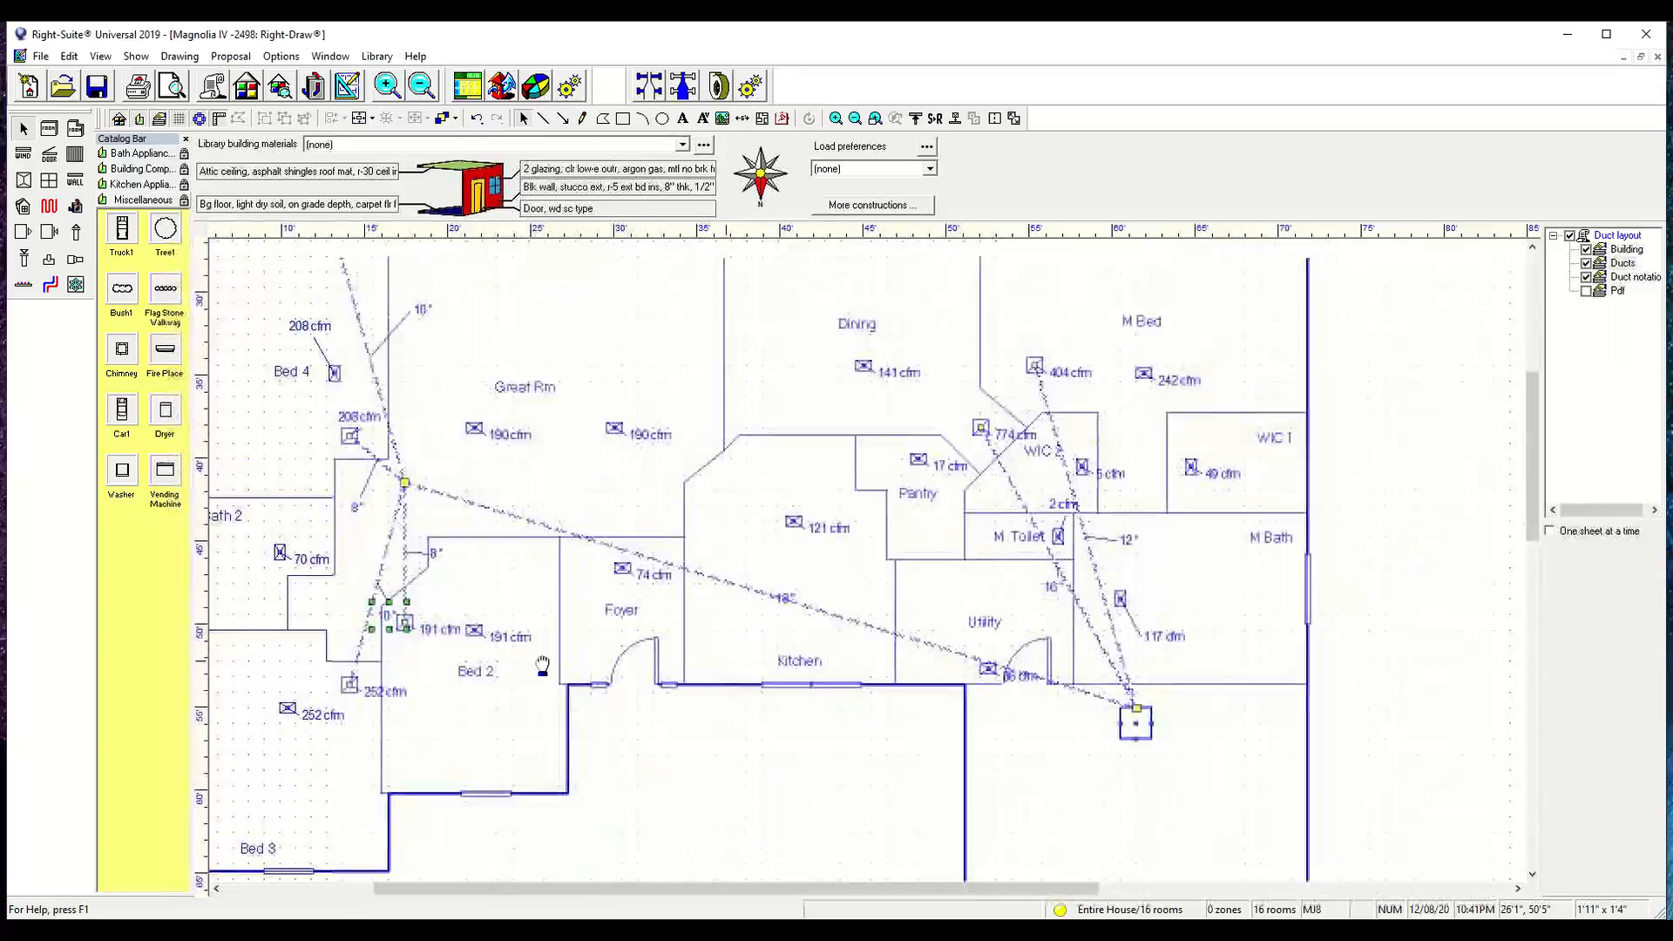
scroll(727, 630, up, 2)
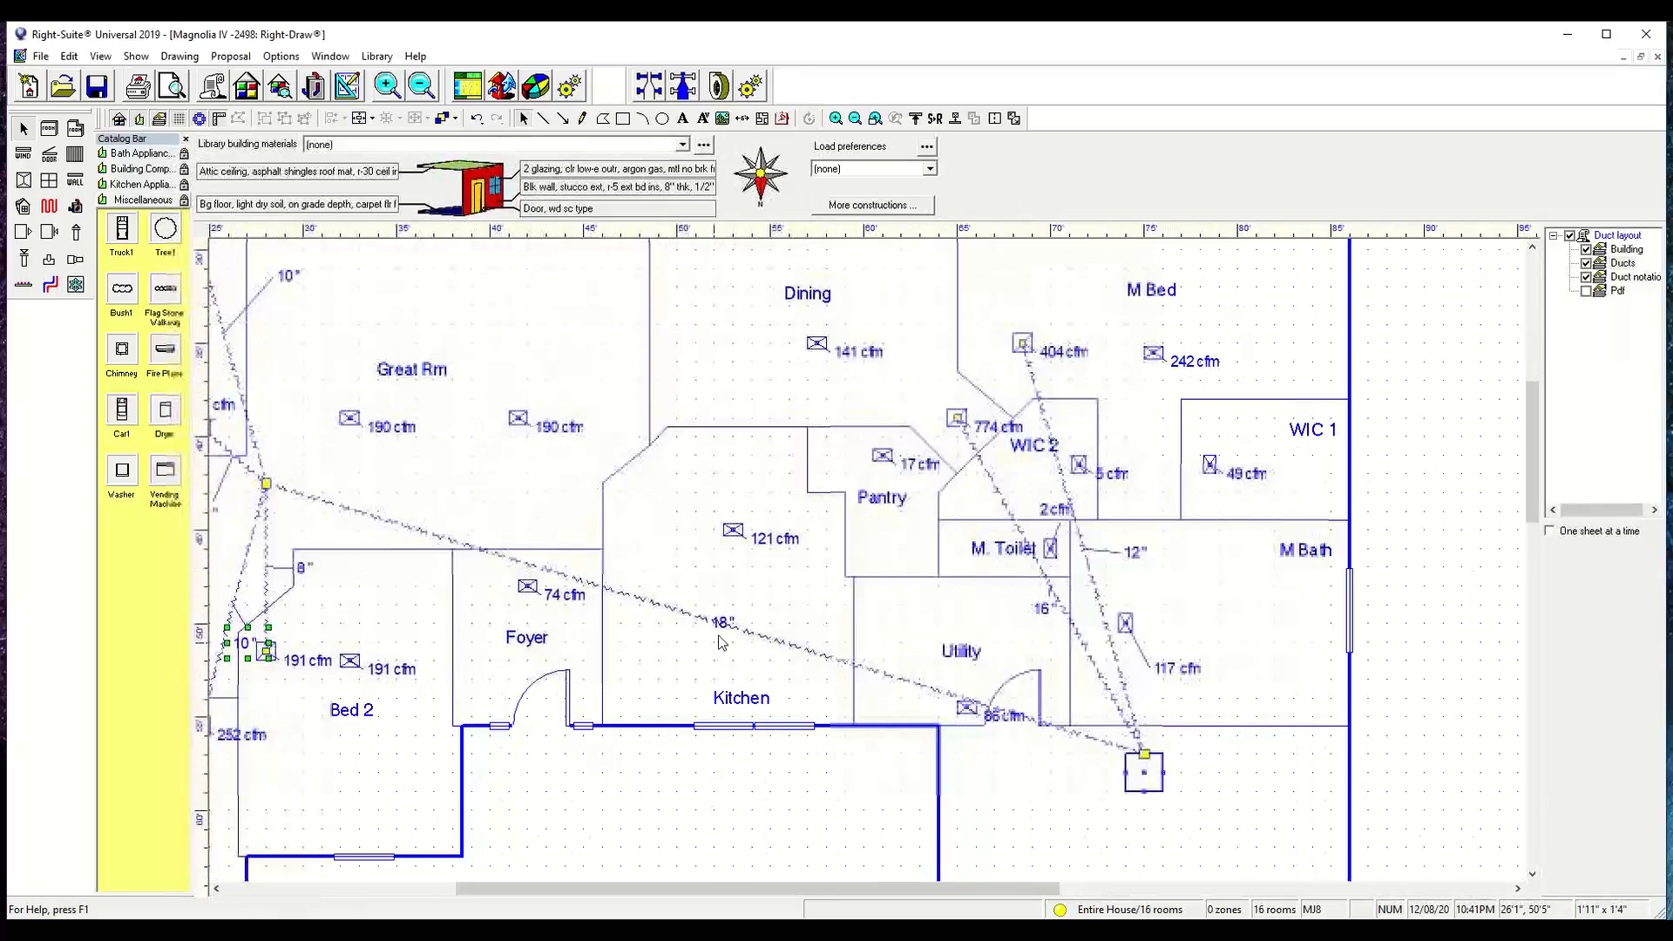
click(728, 630)
- Move the 774 cfm label of the return grille between Pantry and WIC 2 away from the WIC 2 room name
scroll(728, 630, down, 2)
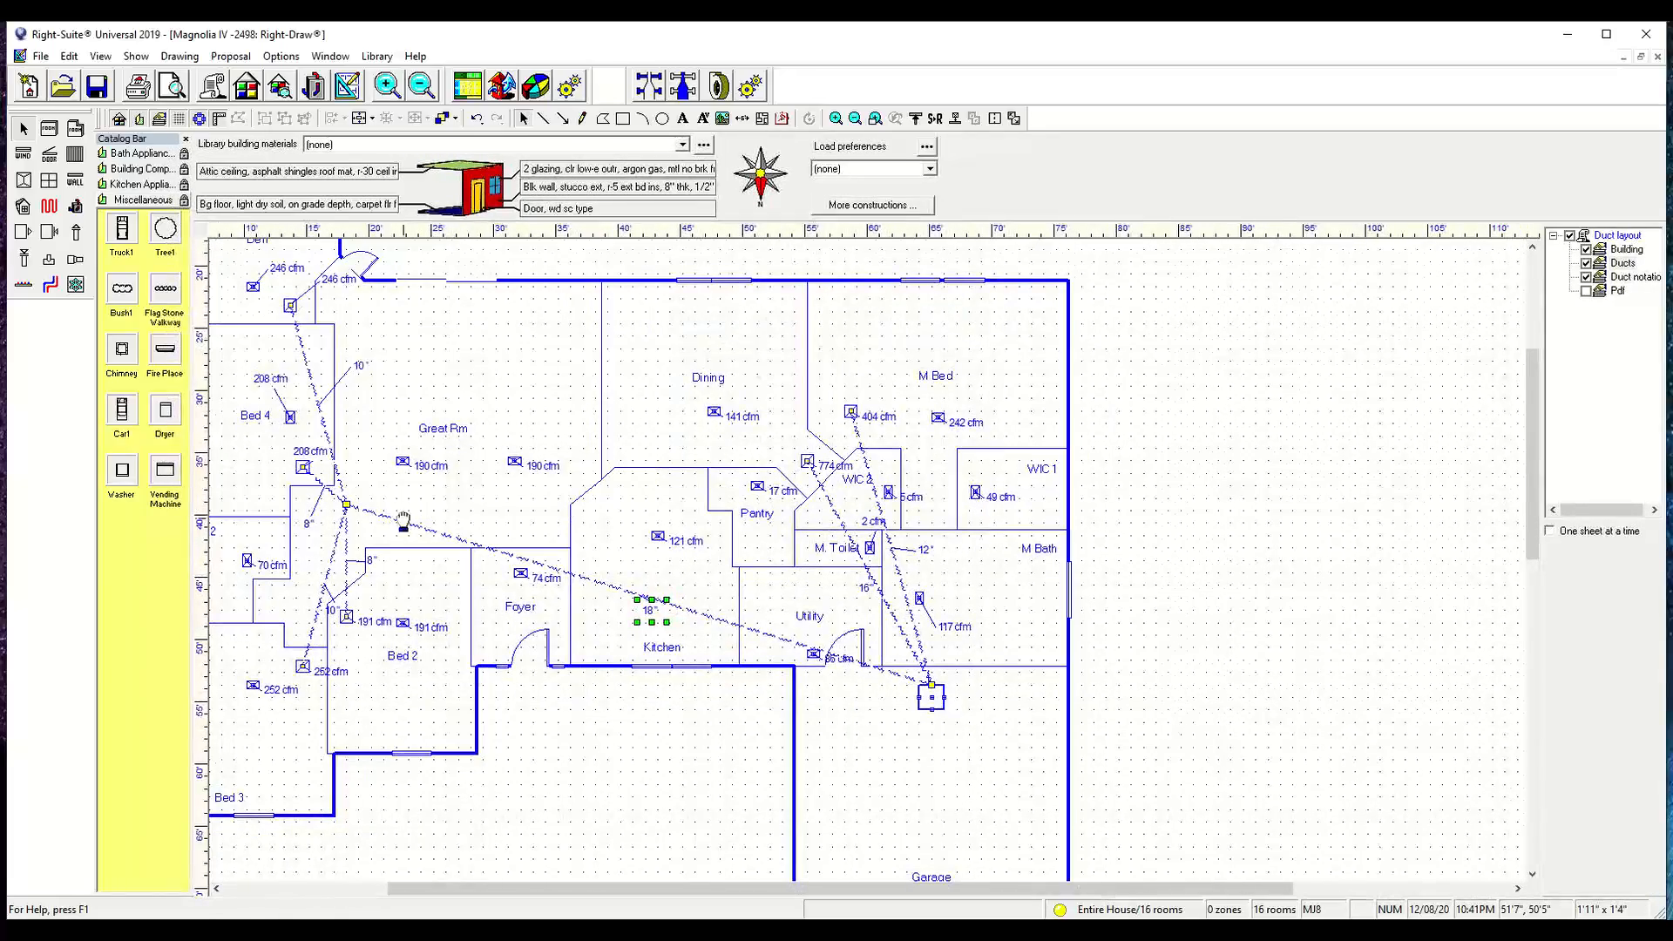
middle_drag(404, 521, 566, 577)
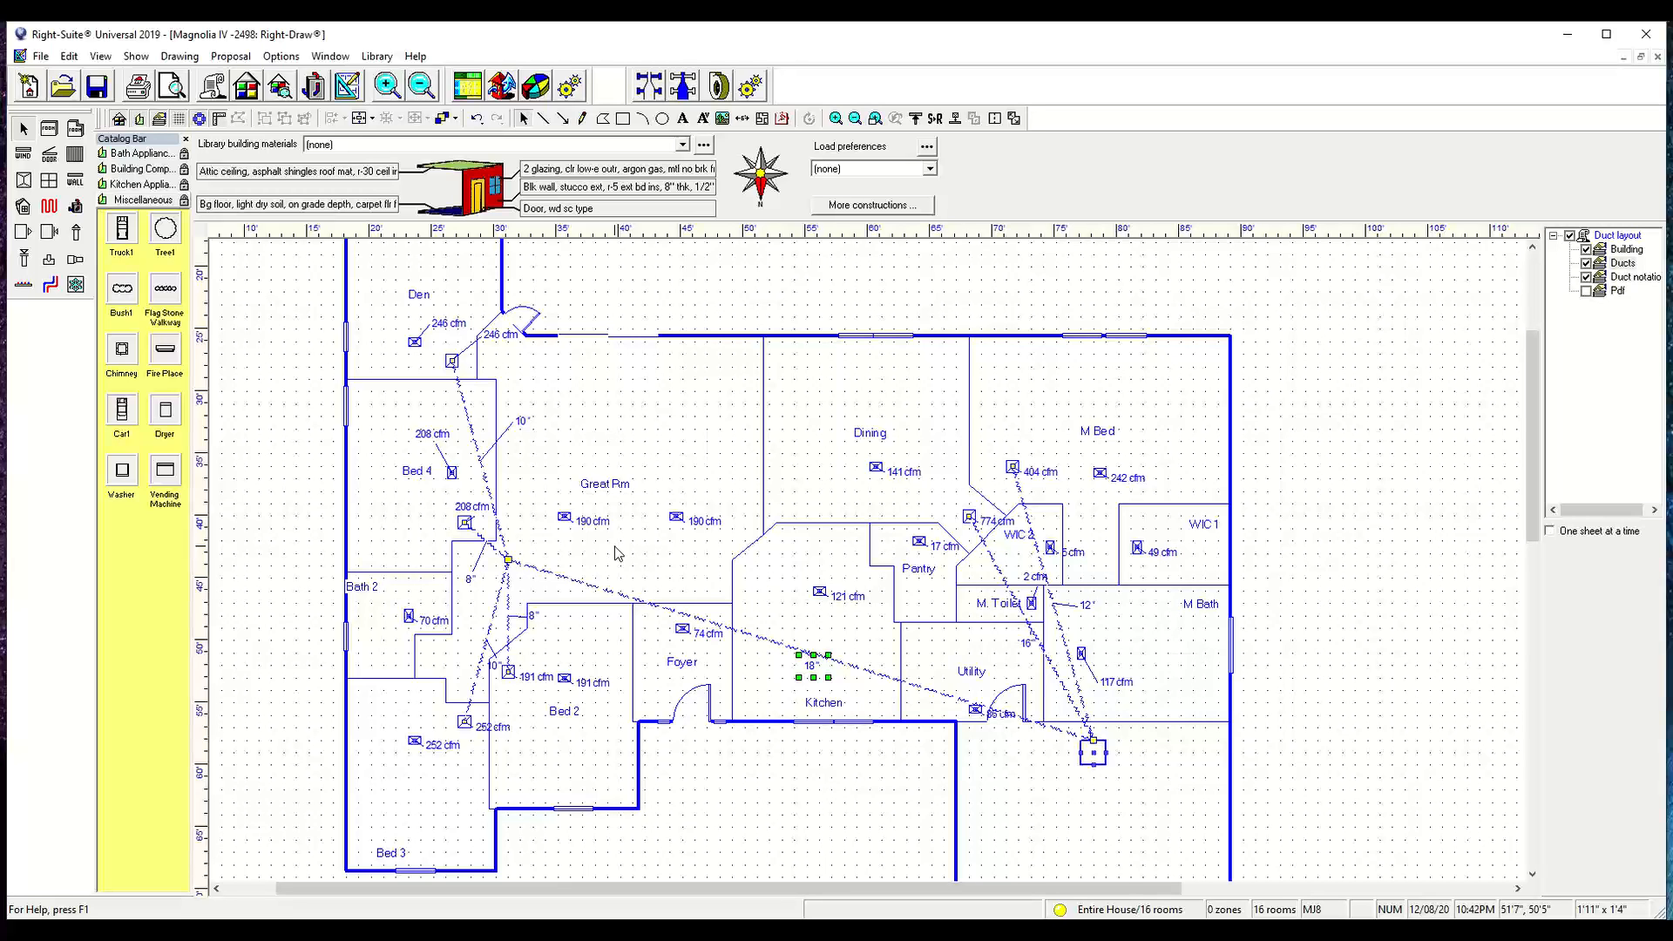
scroll(573, 592, down, 1)
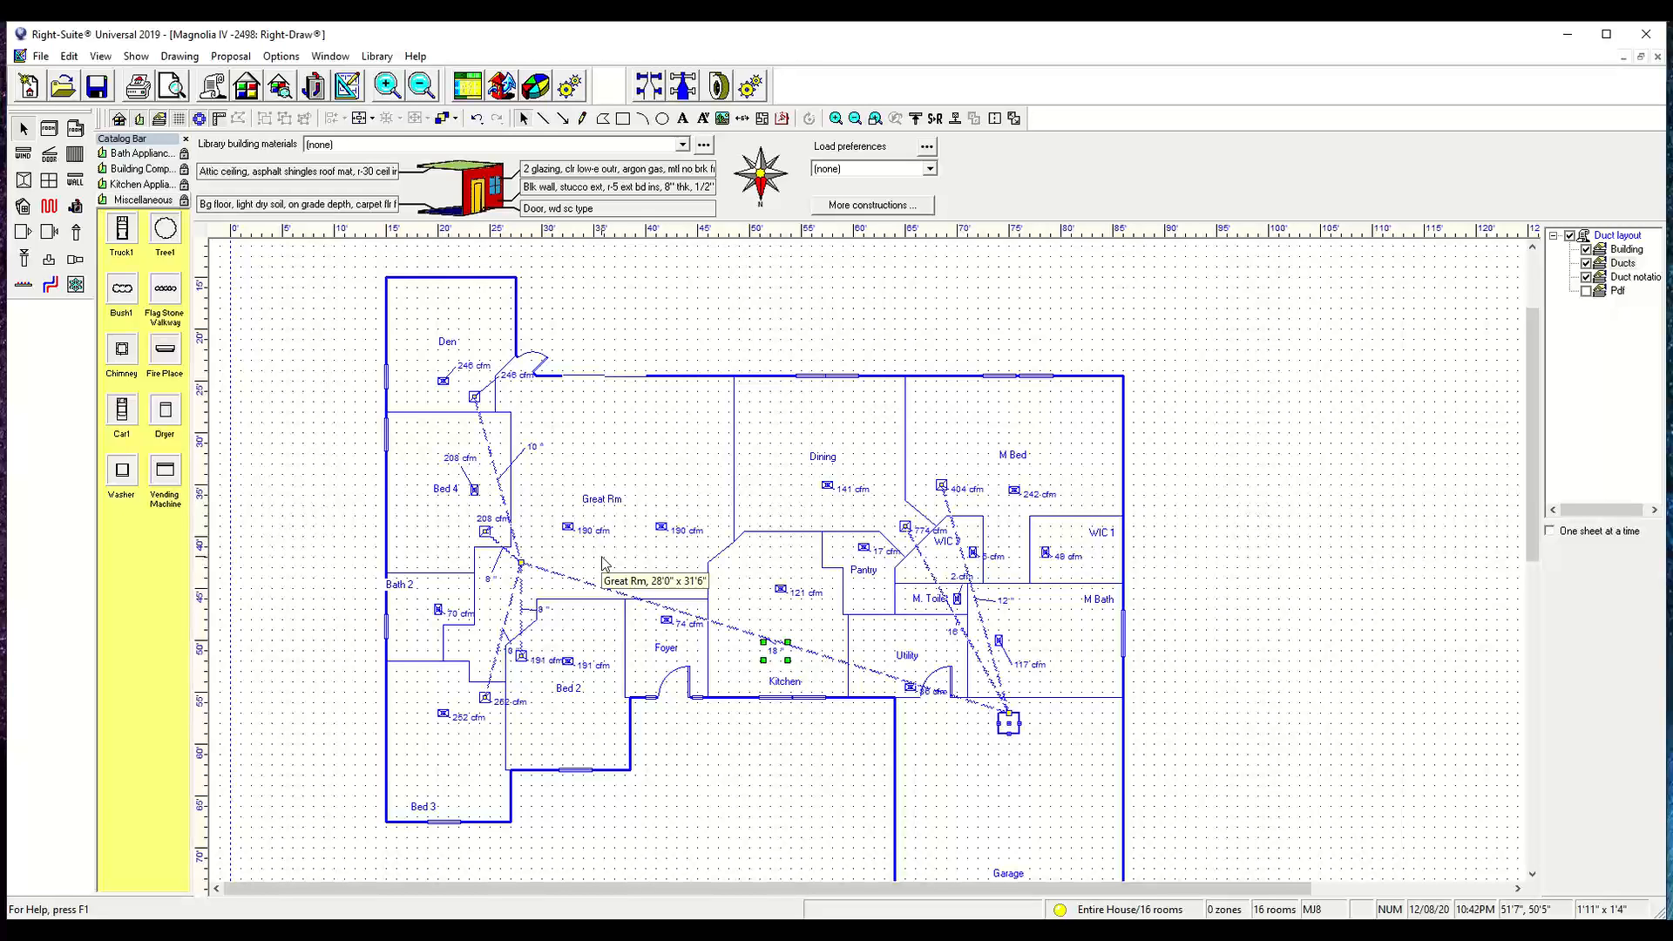
scroll(837, 649, up, 1)
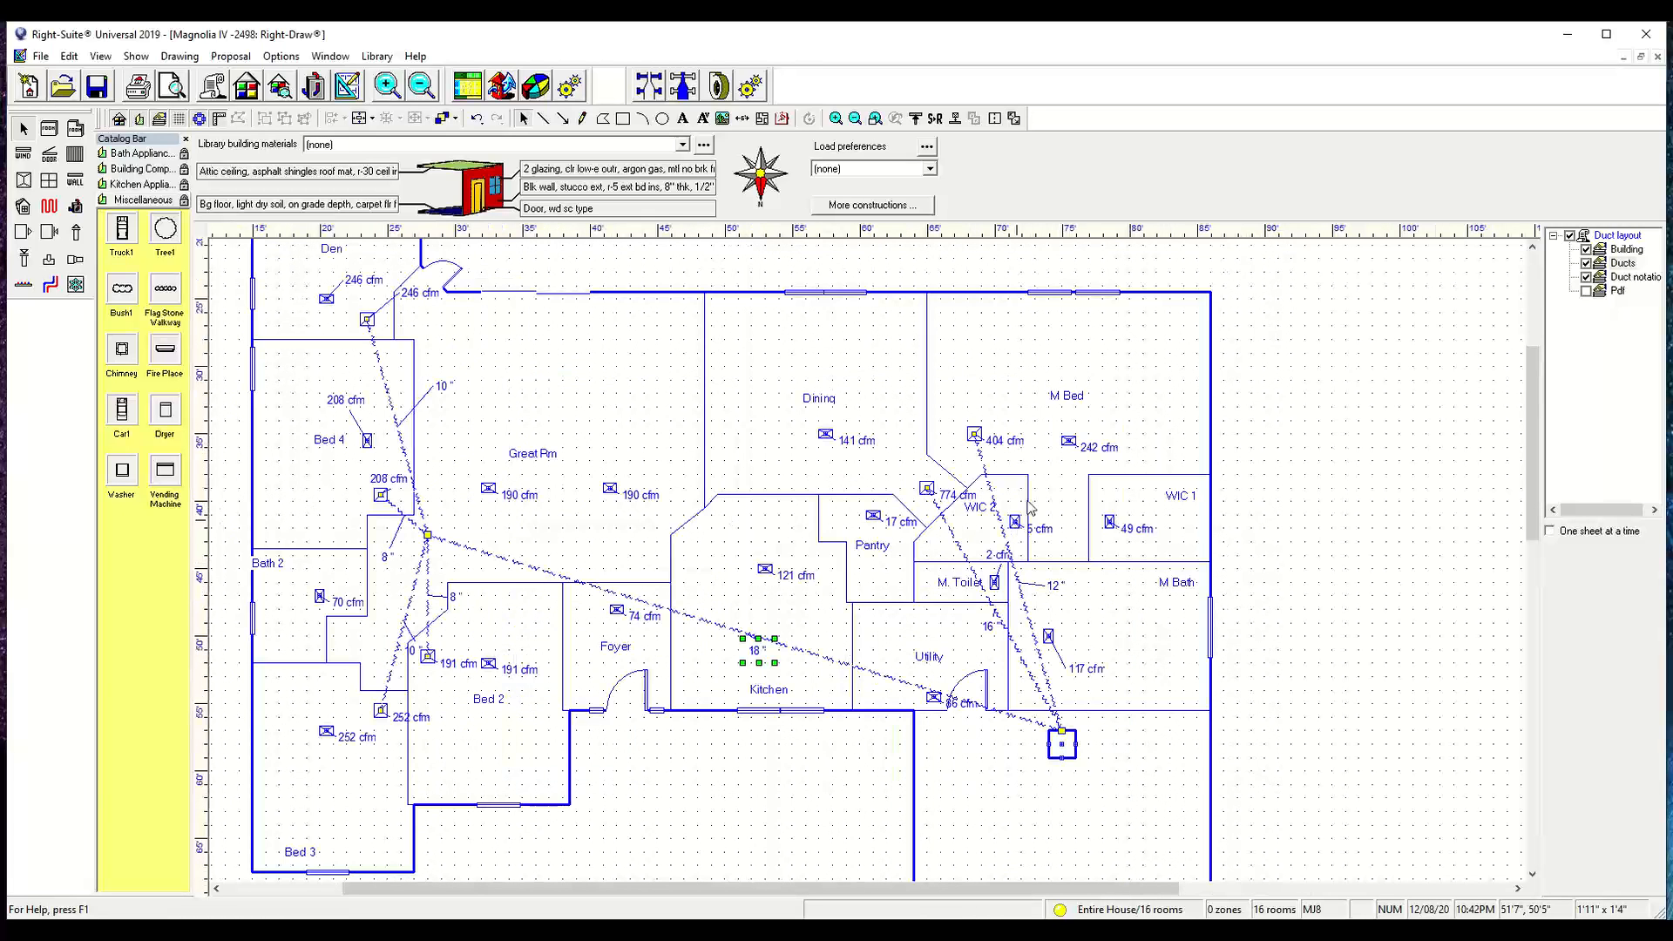
drag(956, 503, 940, 457)
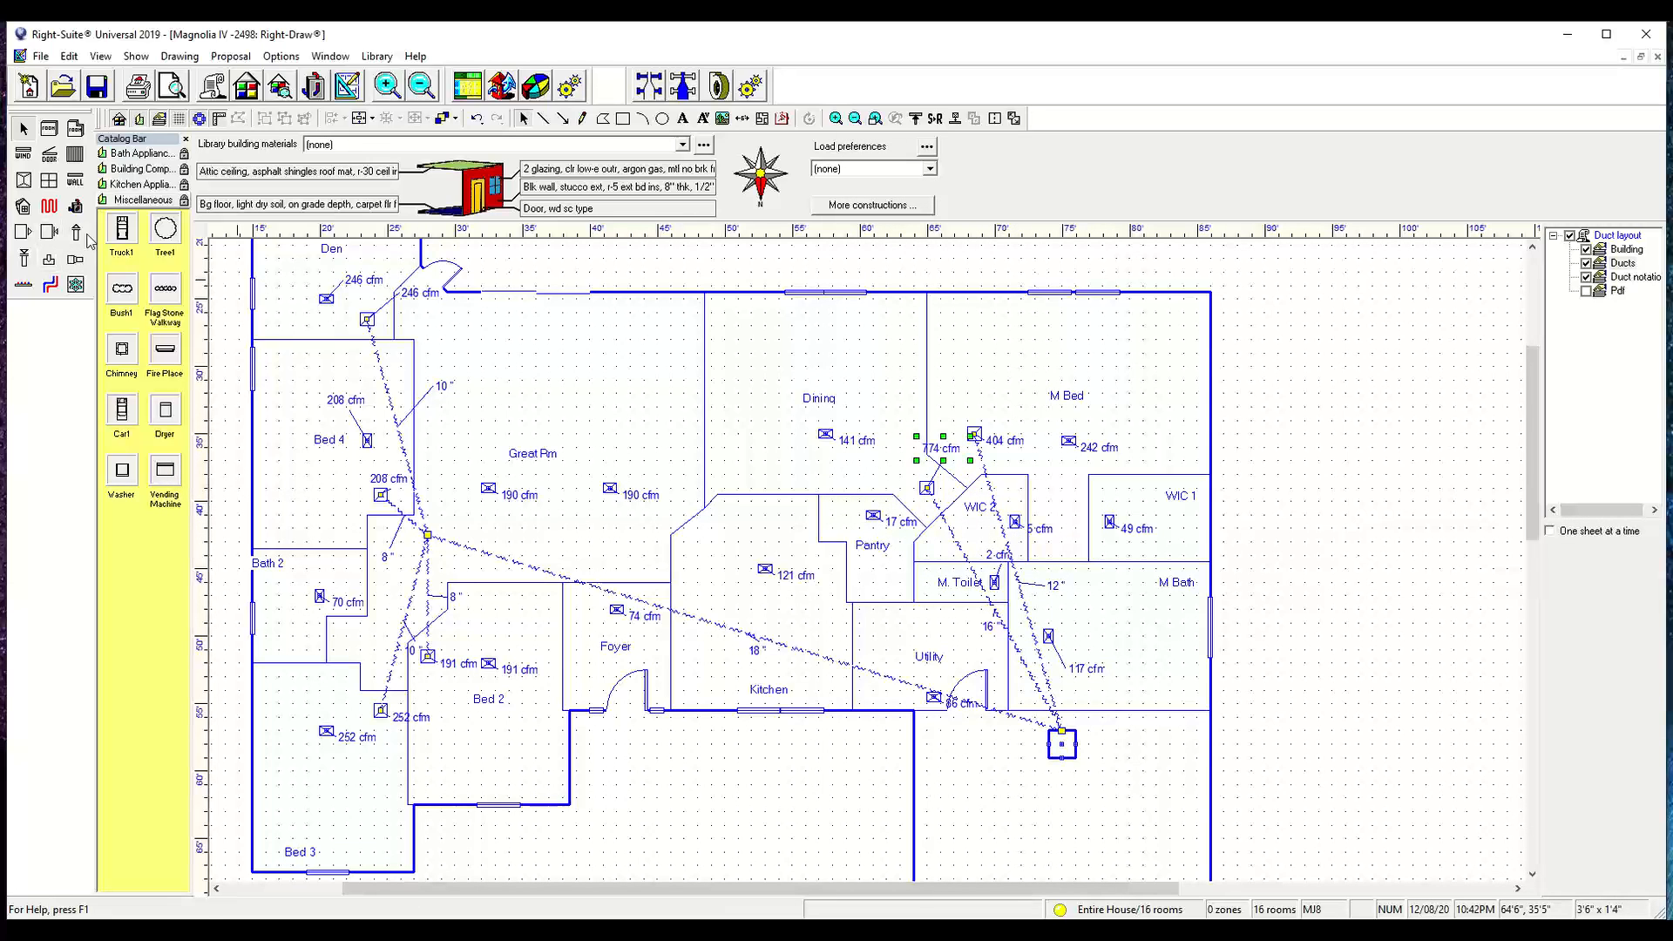
- Run supply ducts from the M Bath (about 5'2"), M. Toilet (about 6'6") and WIC 2 (about 6'5") registers to one junction in M Bath
scroll(1097, 562, up, 1)
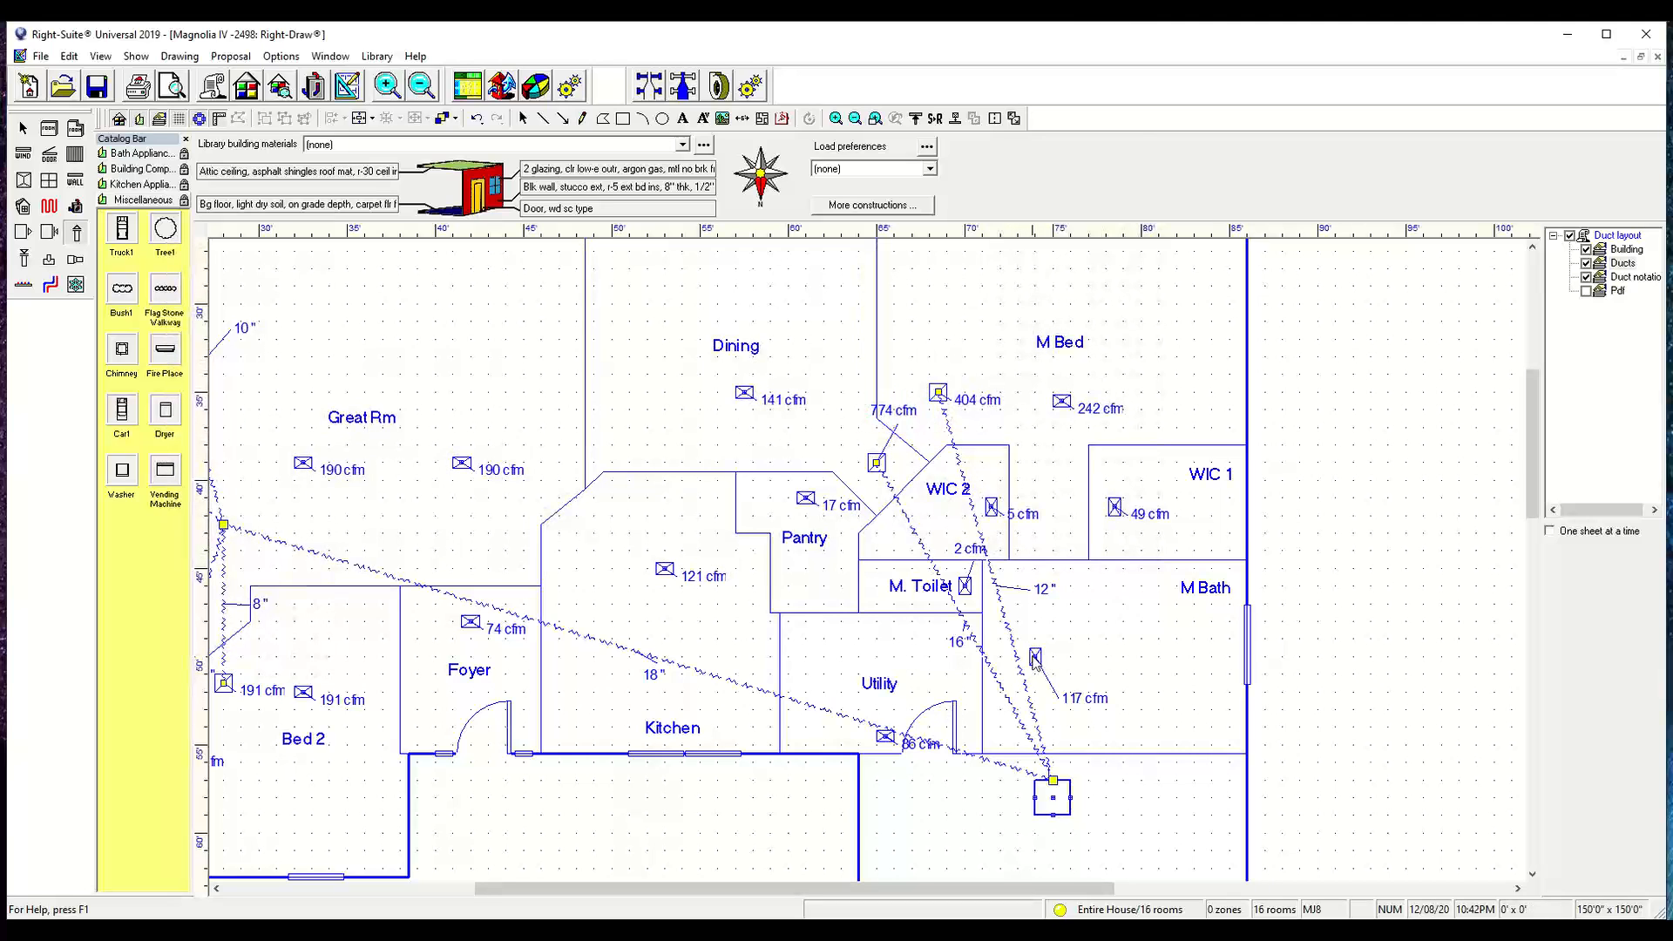
drag(1037, 660, 1080, 576)
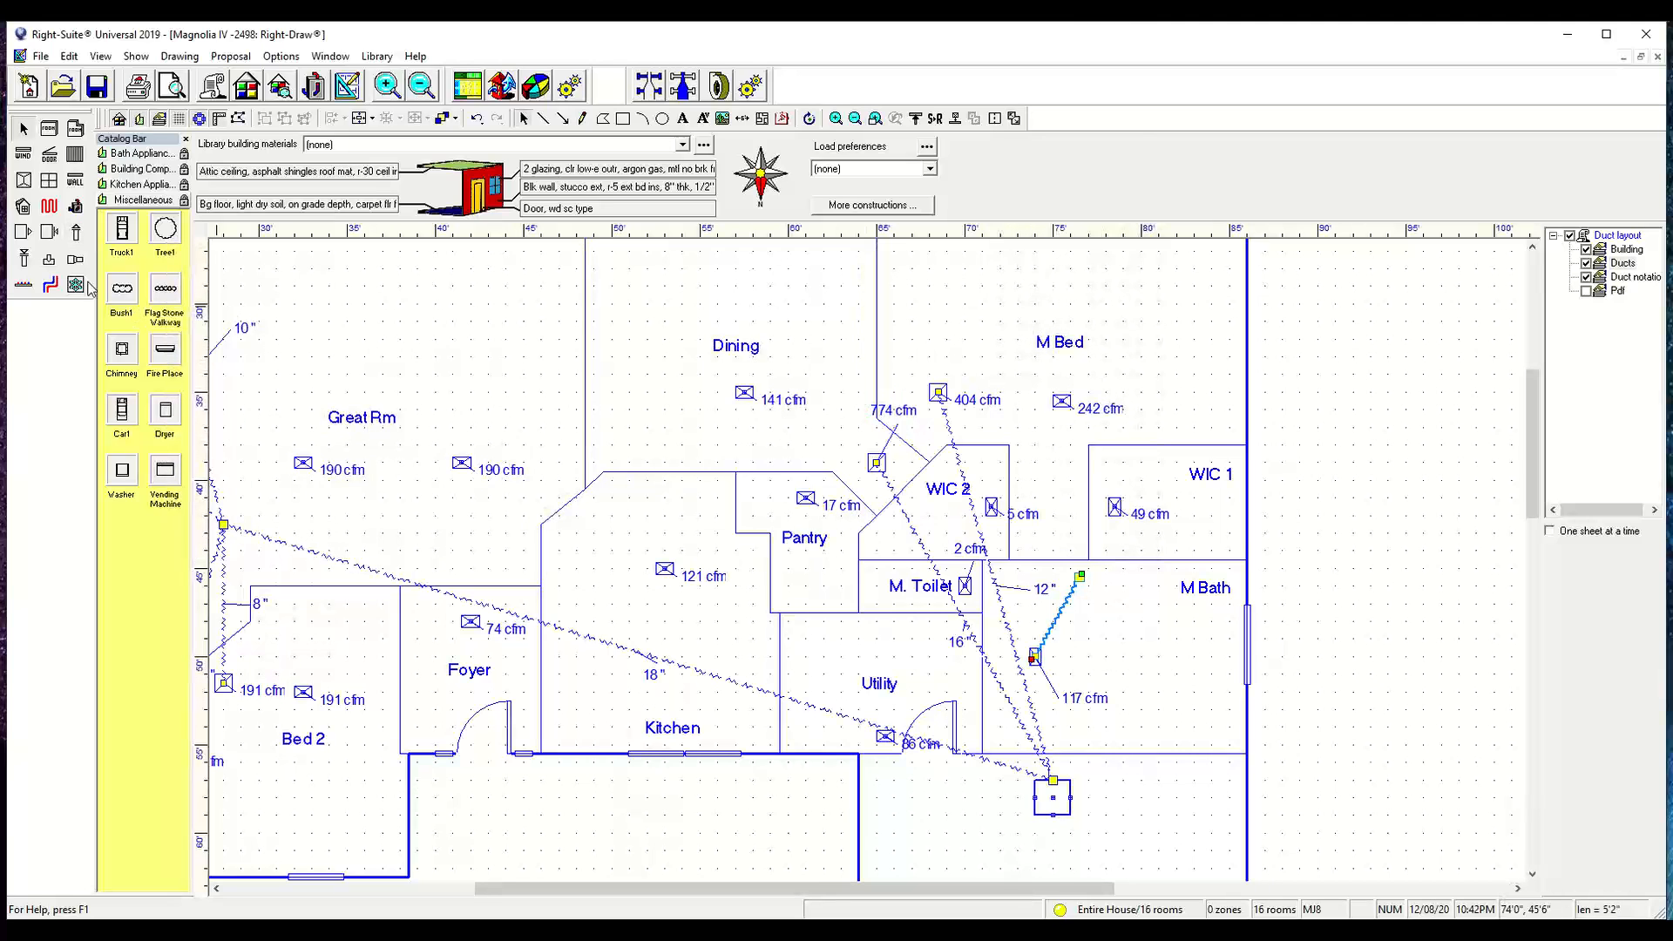
click(77, 231)
drag(964, 586, 1080, 577)
click(76, 233)
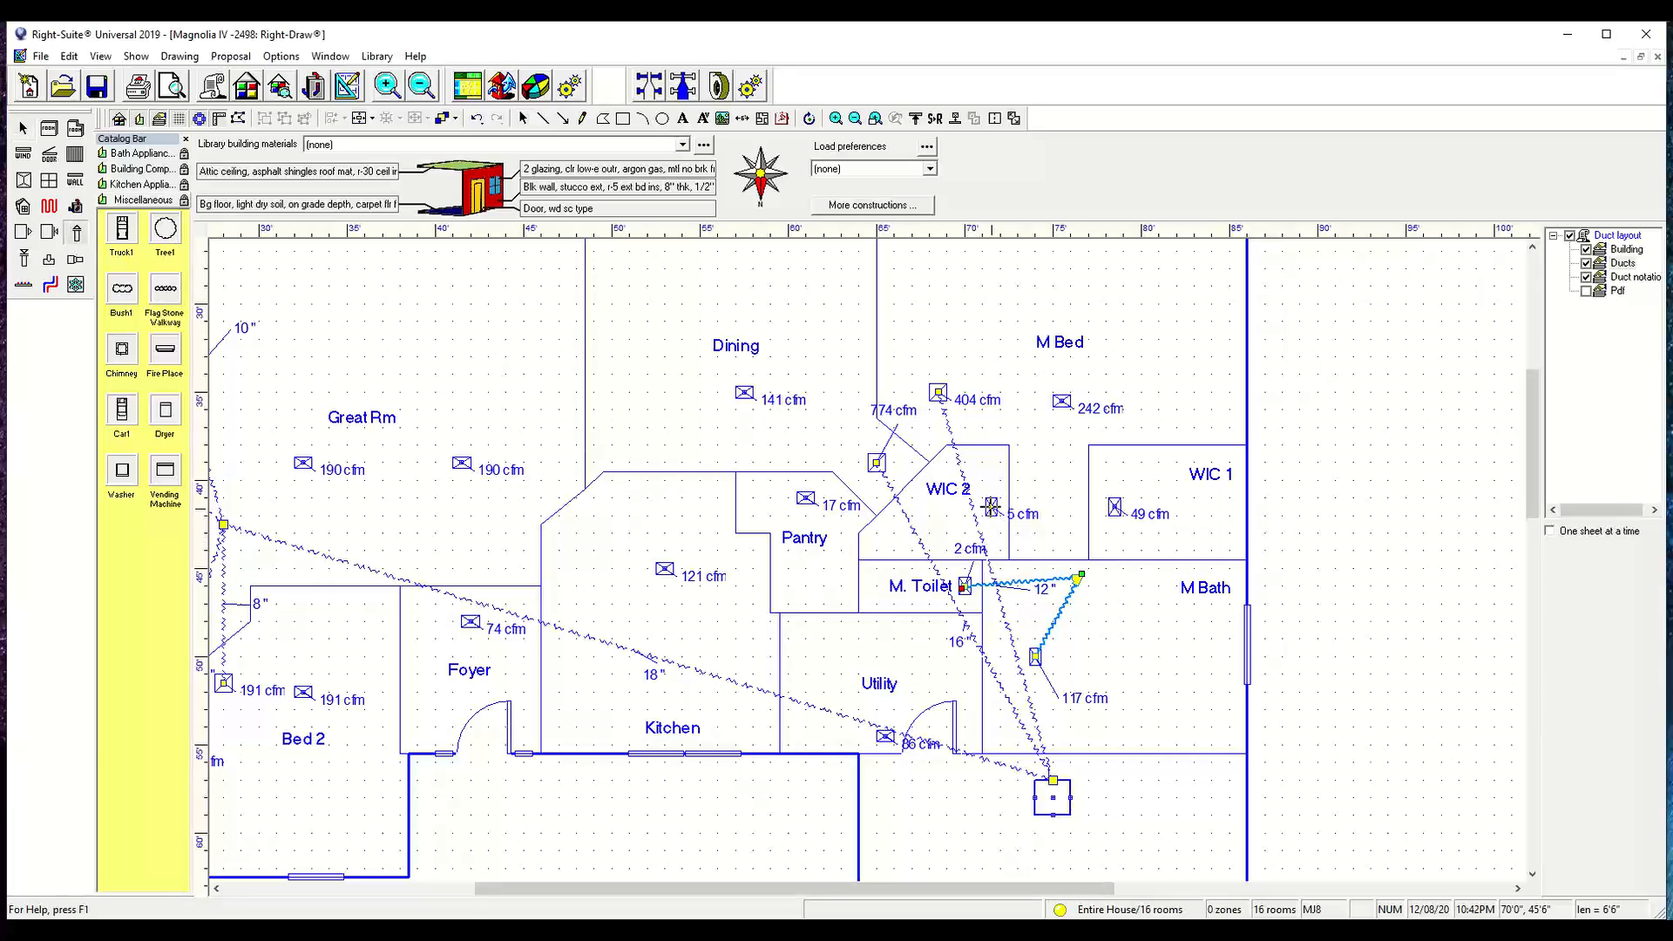
drag(991, 505, 1081, 577)
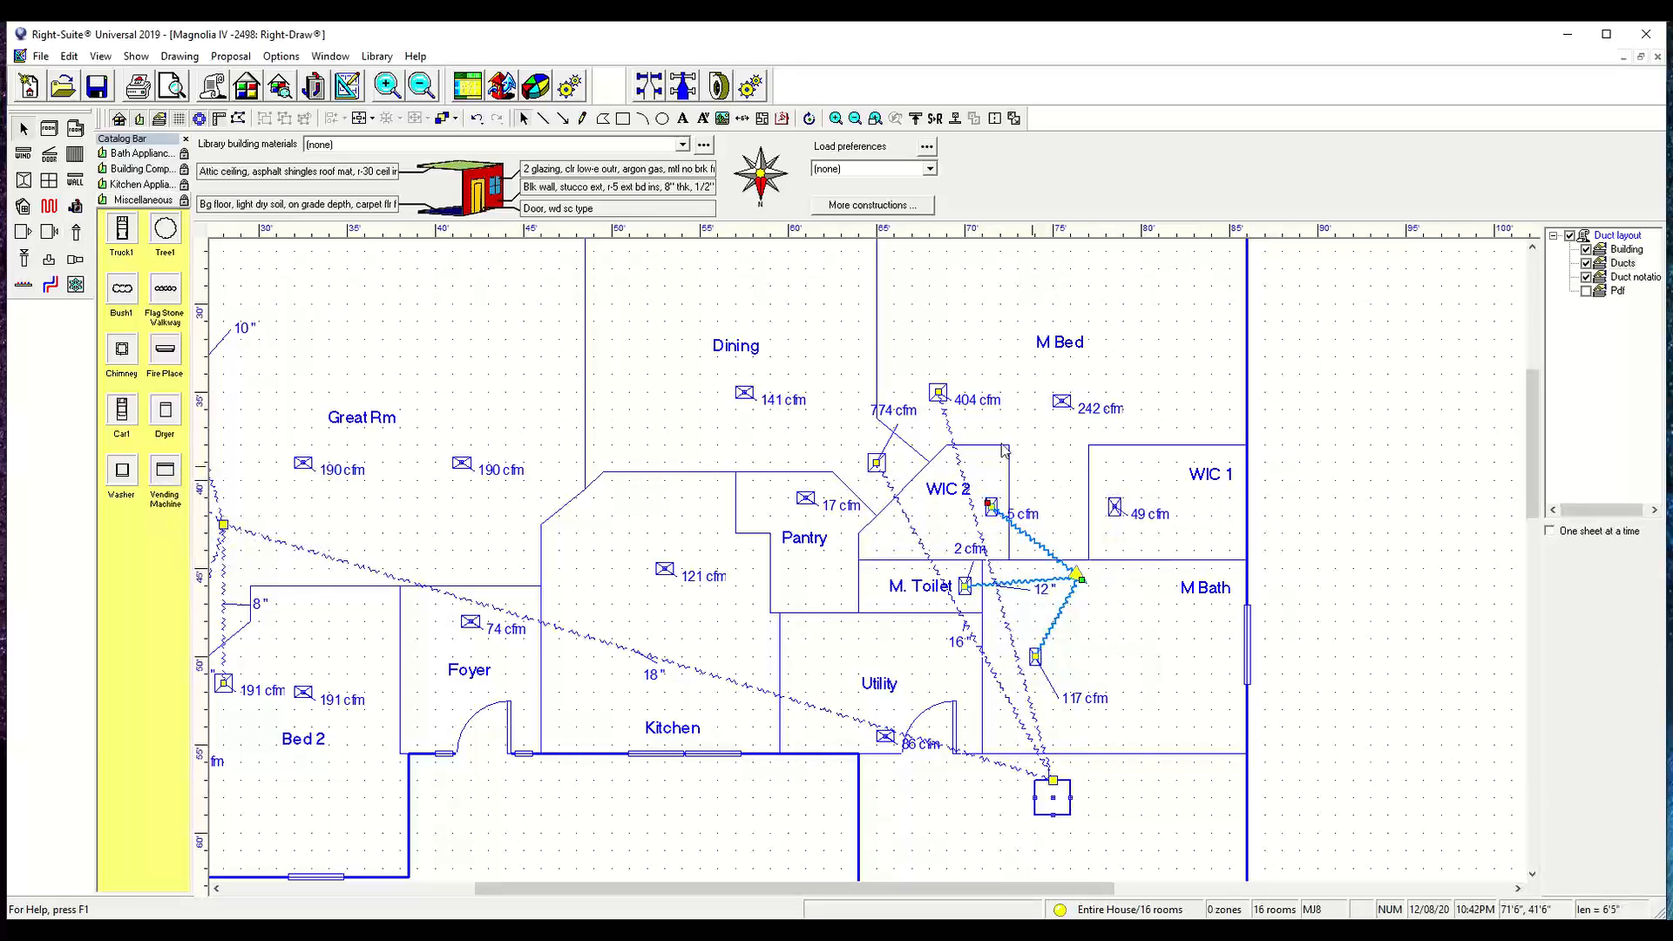
- Run supply ducts from the M Bed (about 10'1") and WIC 1 (about 4'6") registers into the M Bath junction
click(77, 233)
drag(1062, 402, 1081, 576)
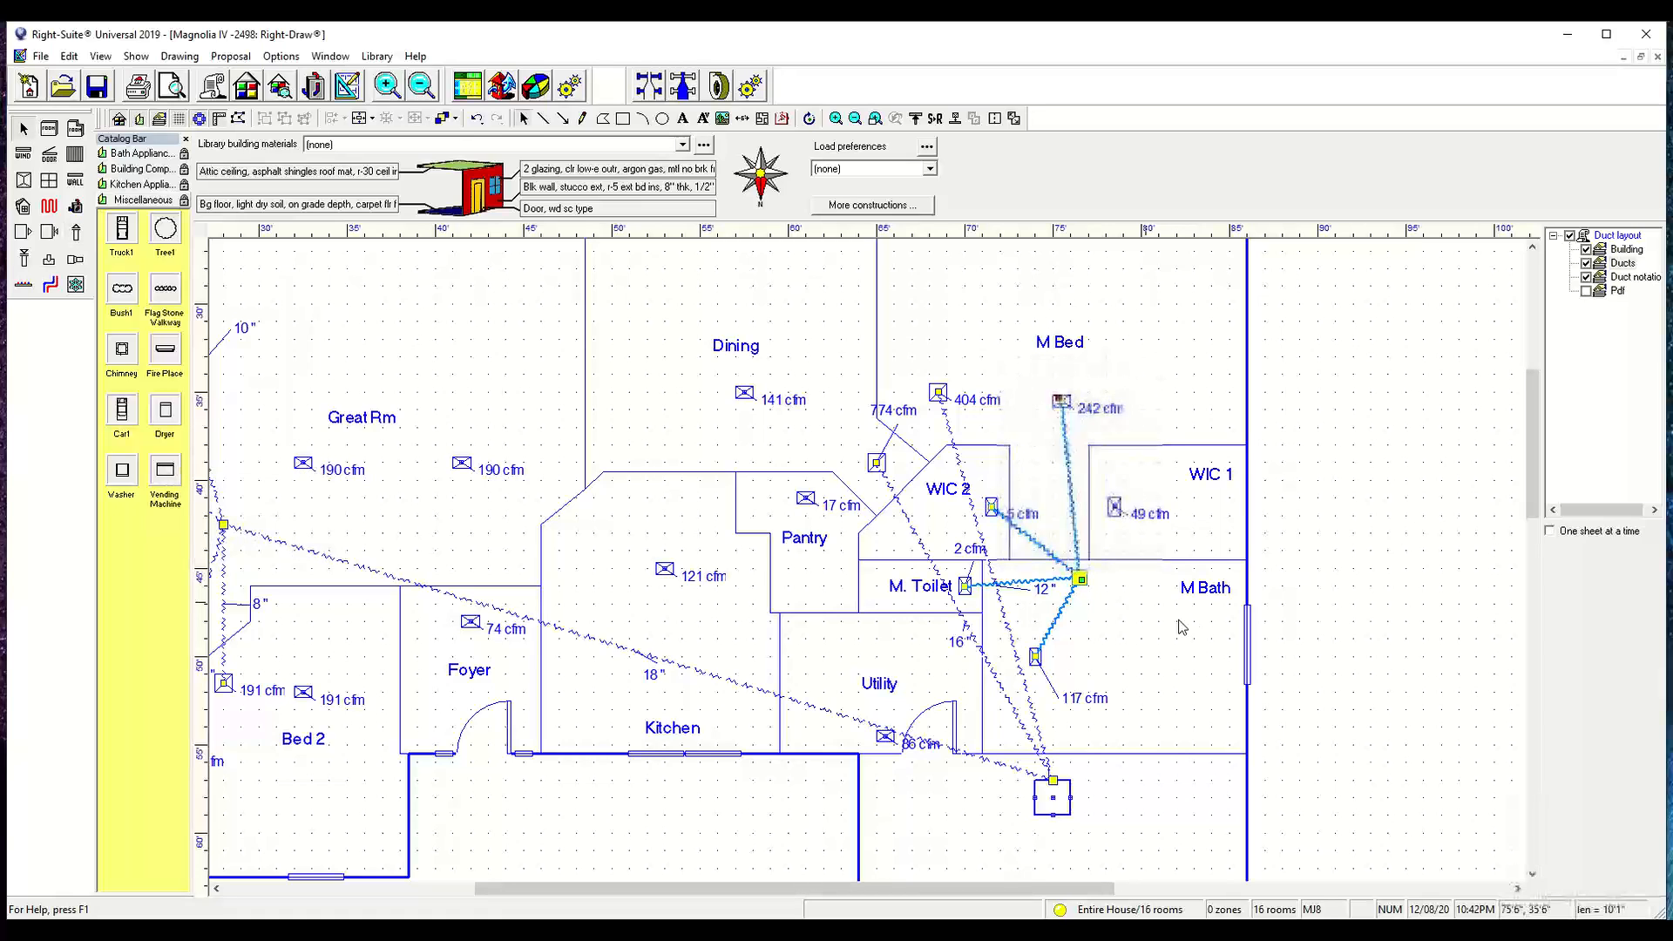
click(77, 232)
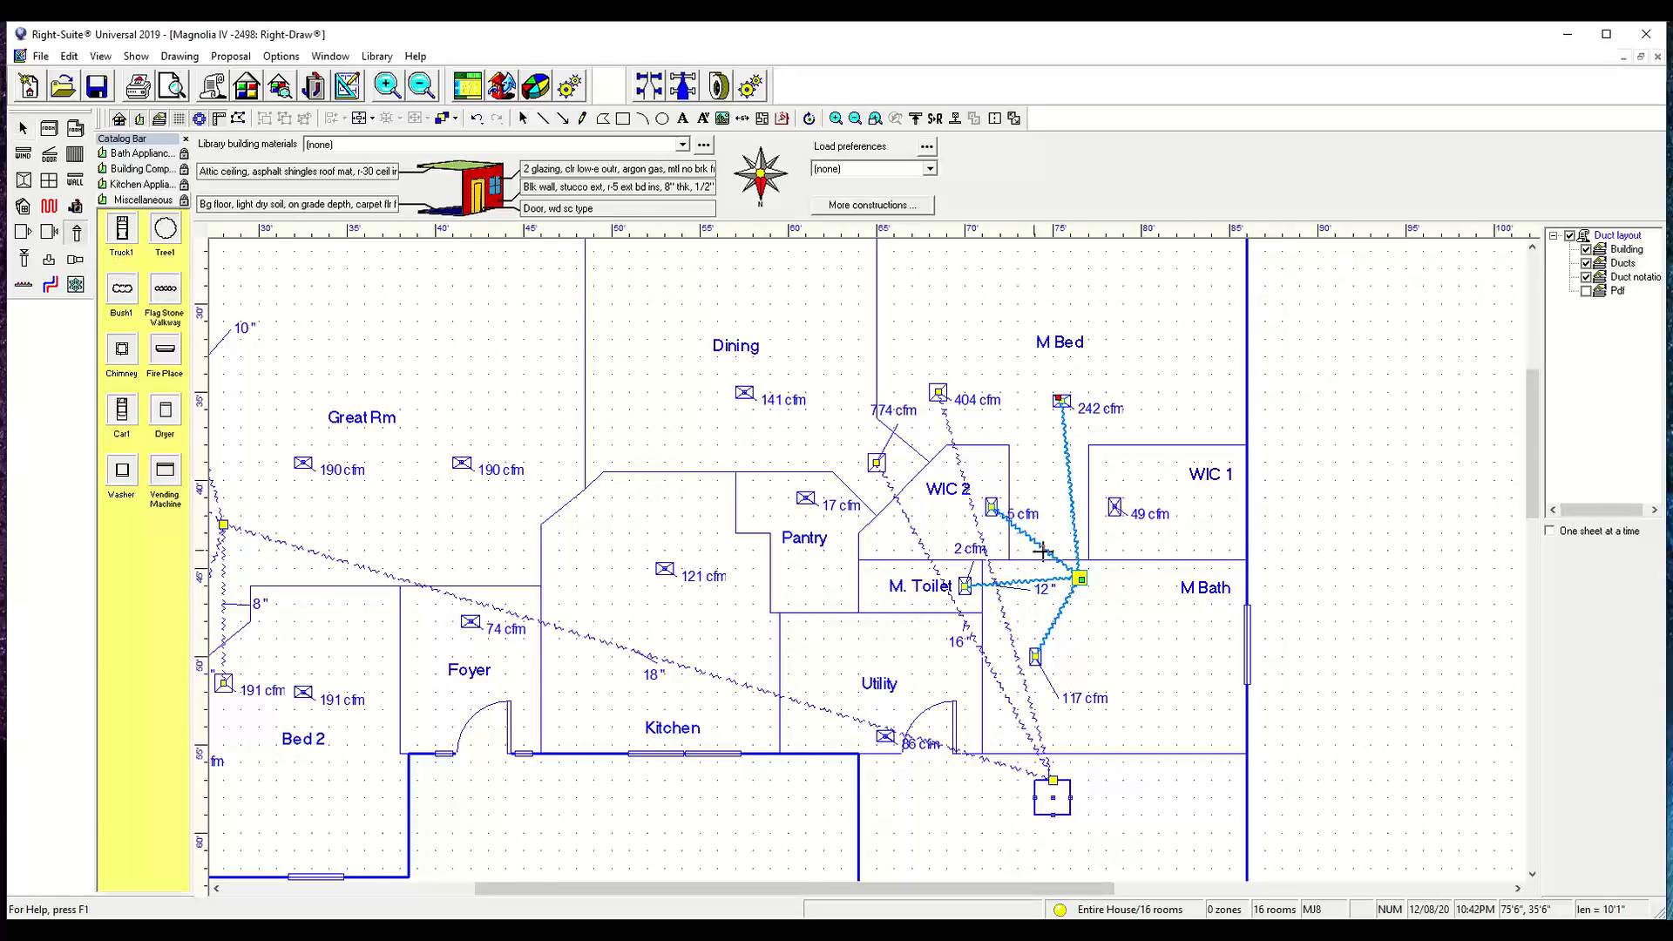
drag(1116, 512, 1080, 578)
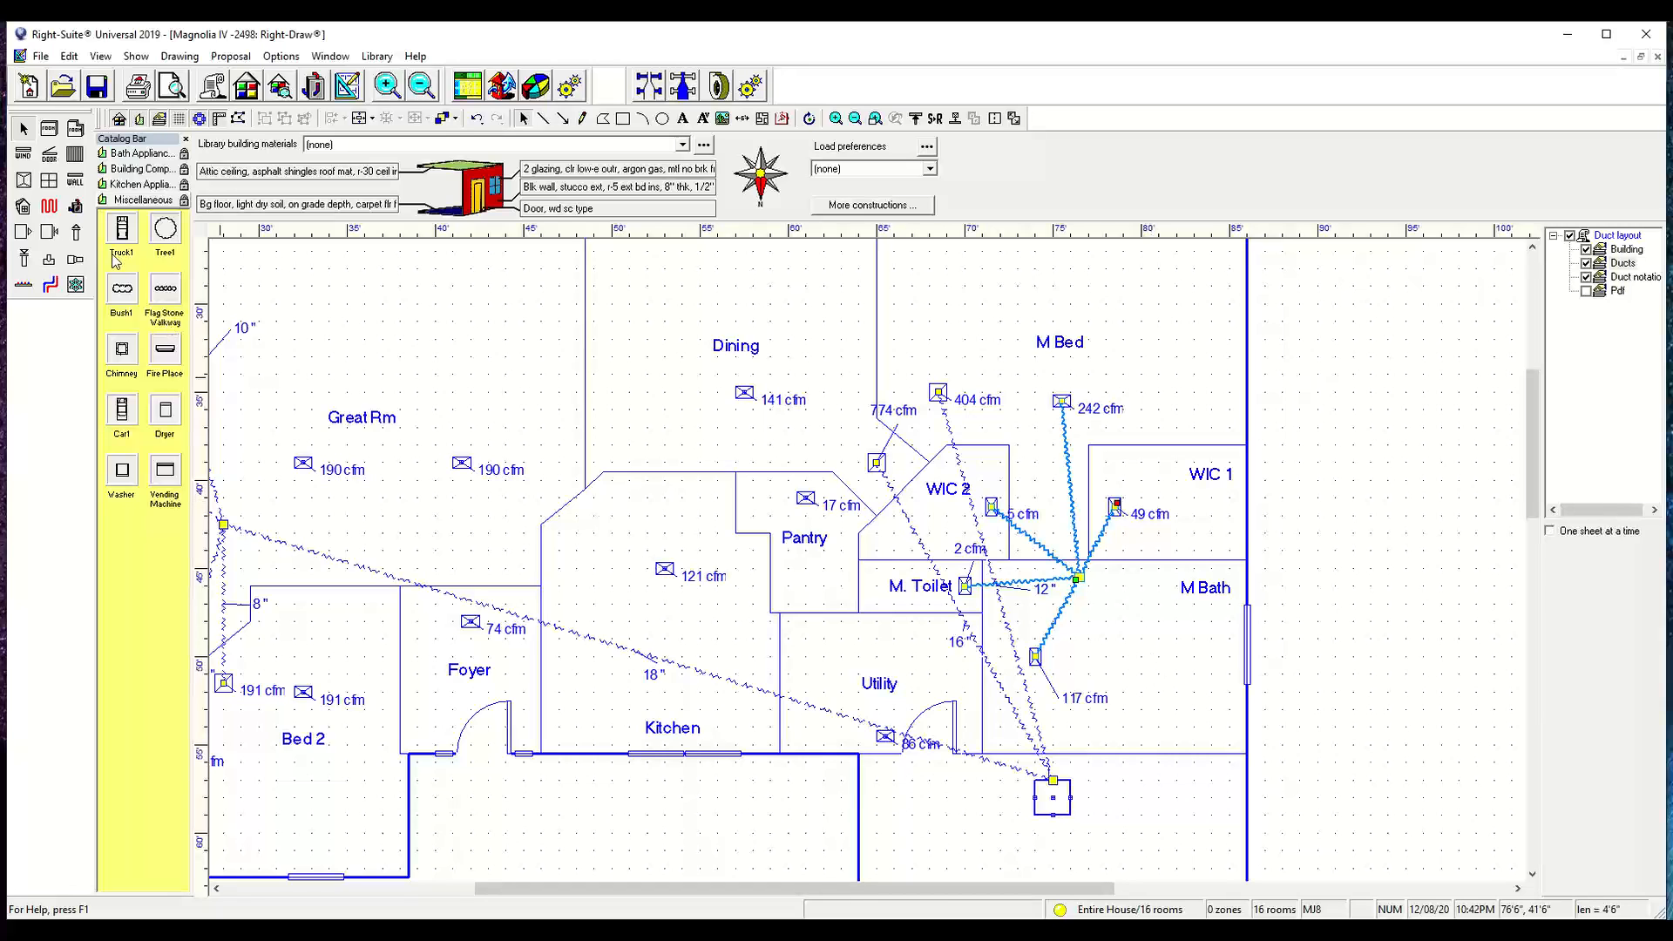
- Connect the air handler to the M Bath junction with a supply duct about 12'6" long
click(77, 233)
drag(1071, 800, 1082, 581)
- Move the WIC 2 airflow label, the 4", 5", 6" and 9" supply labels and the 12" M Bed return label clear of the duct lines
scroll(1072, 576, up, 1)
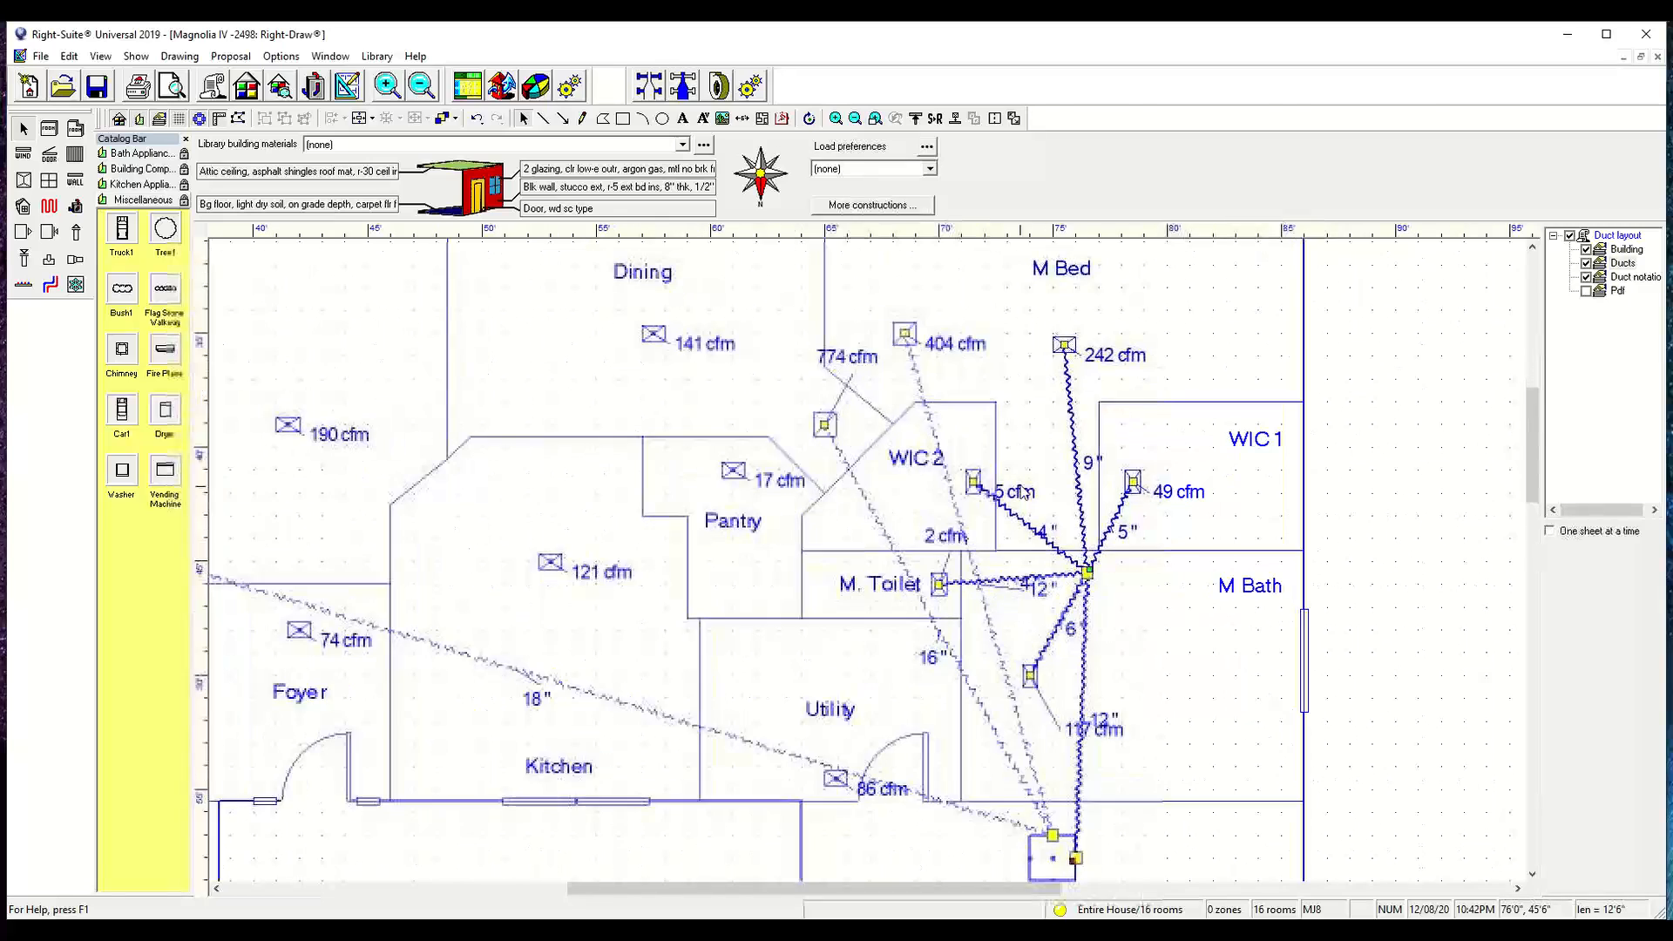
drag(1022, 494, 1027, 437)
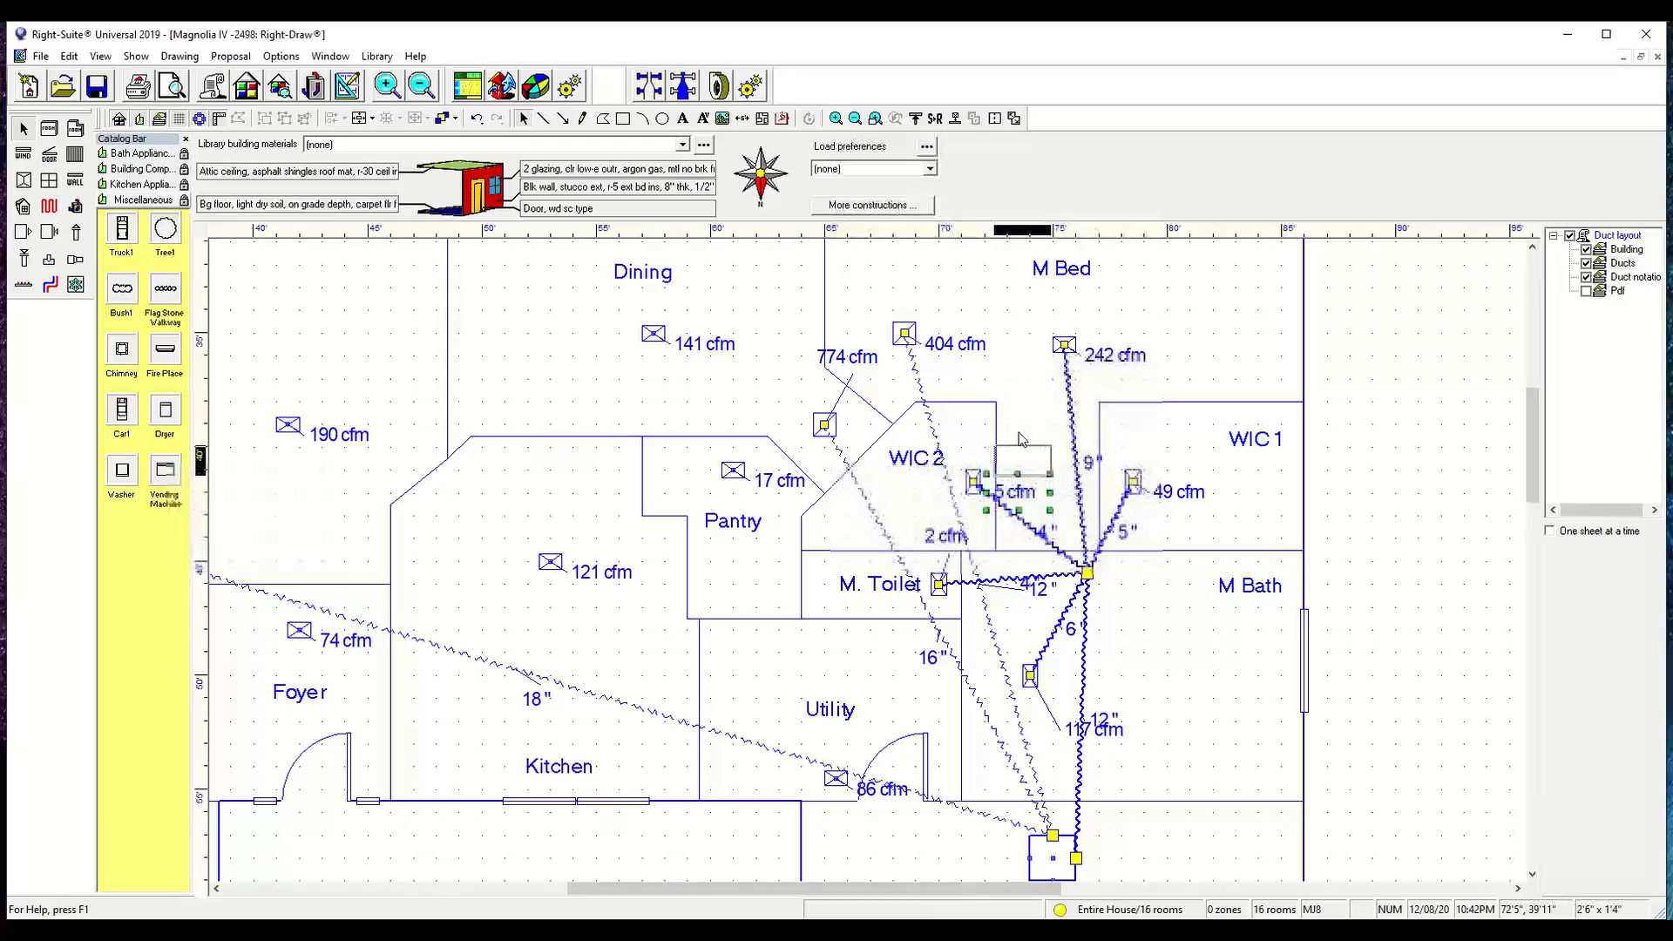
drag(1130, 532, 1184, 538)
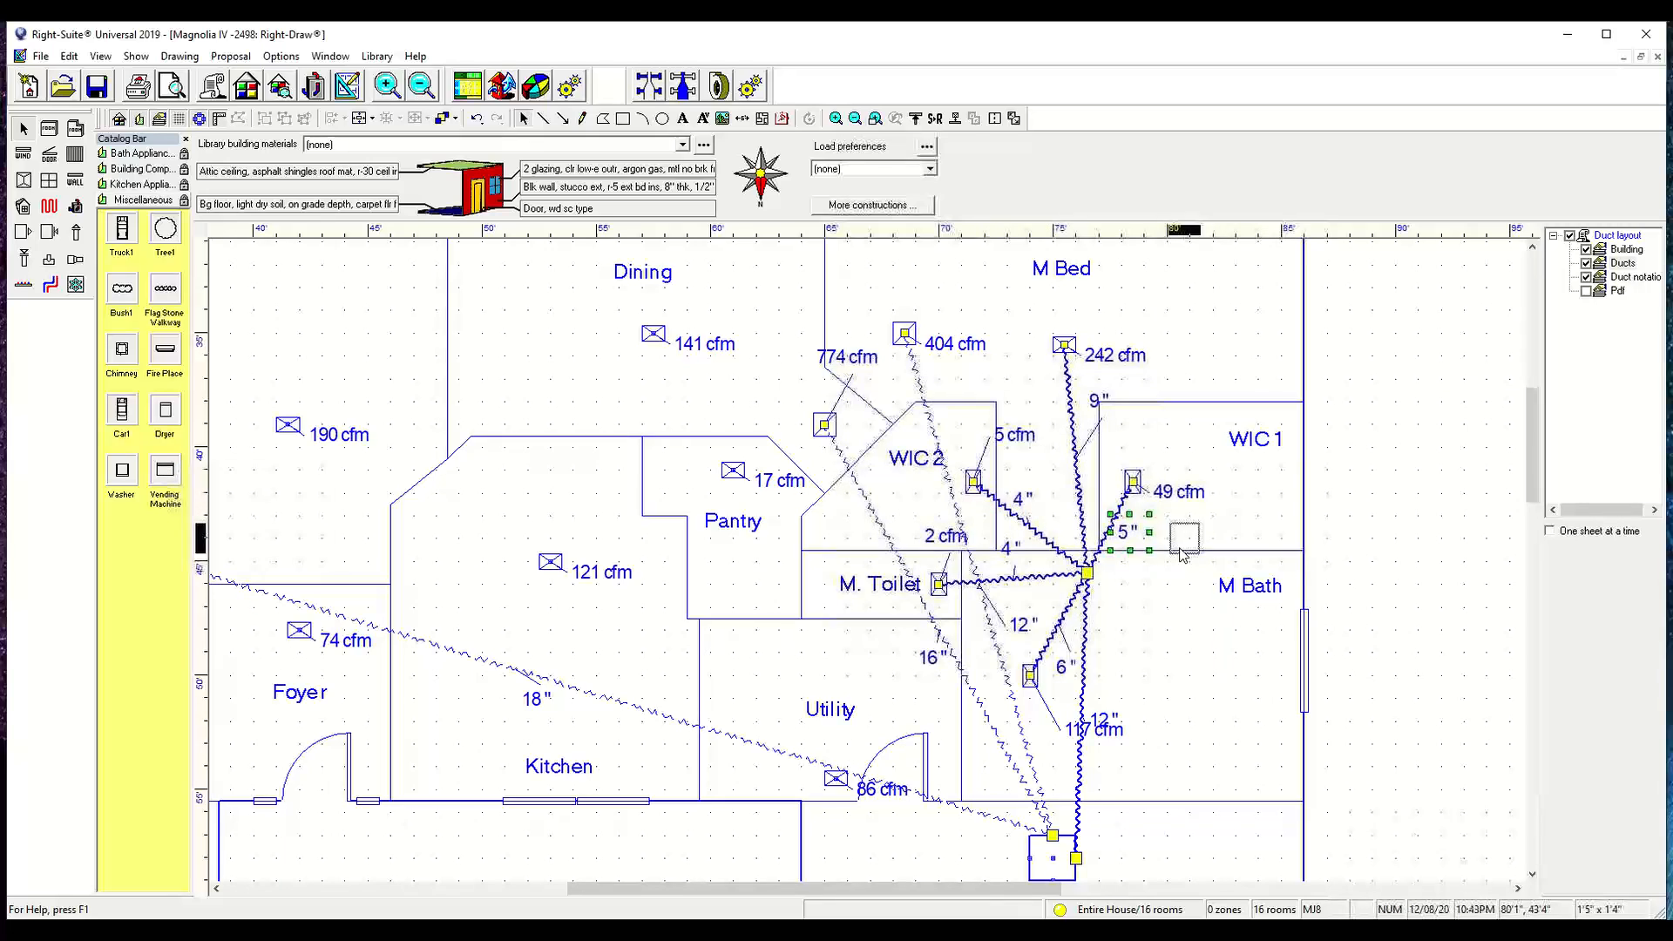
- Run supply ducts from the Den (about 20'1") and Bath 2 (about 3'2") registers to one junction in Bath 2's upper-right corner
scroll(1099, 575, down, 1)
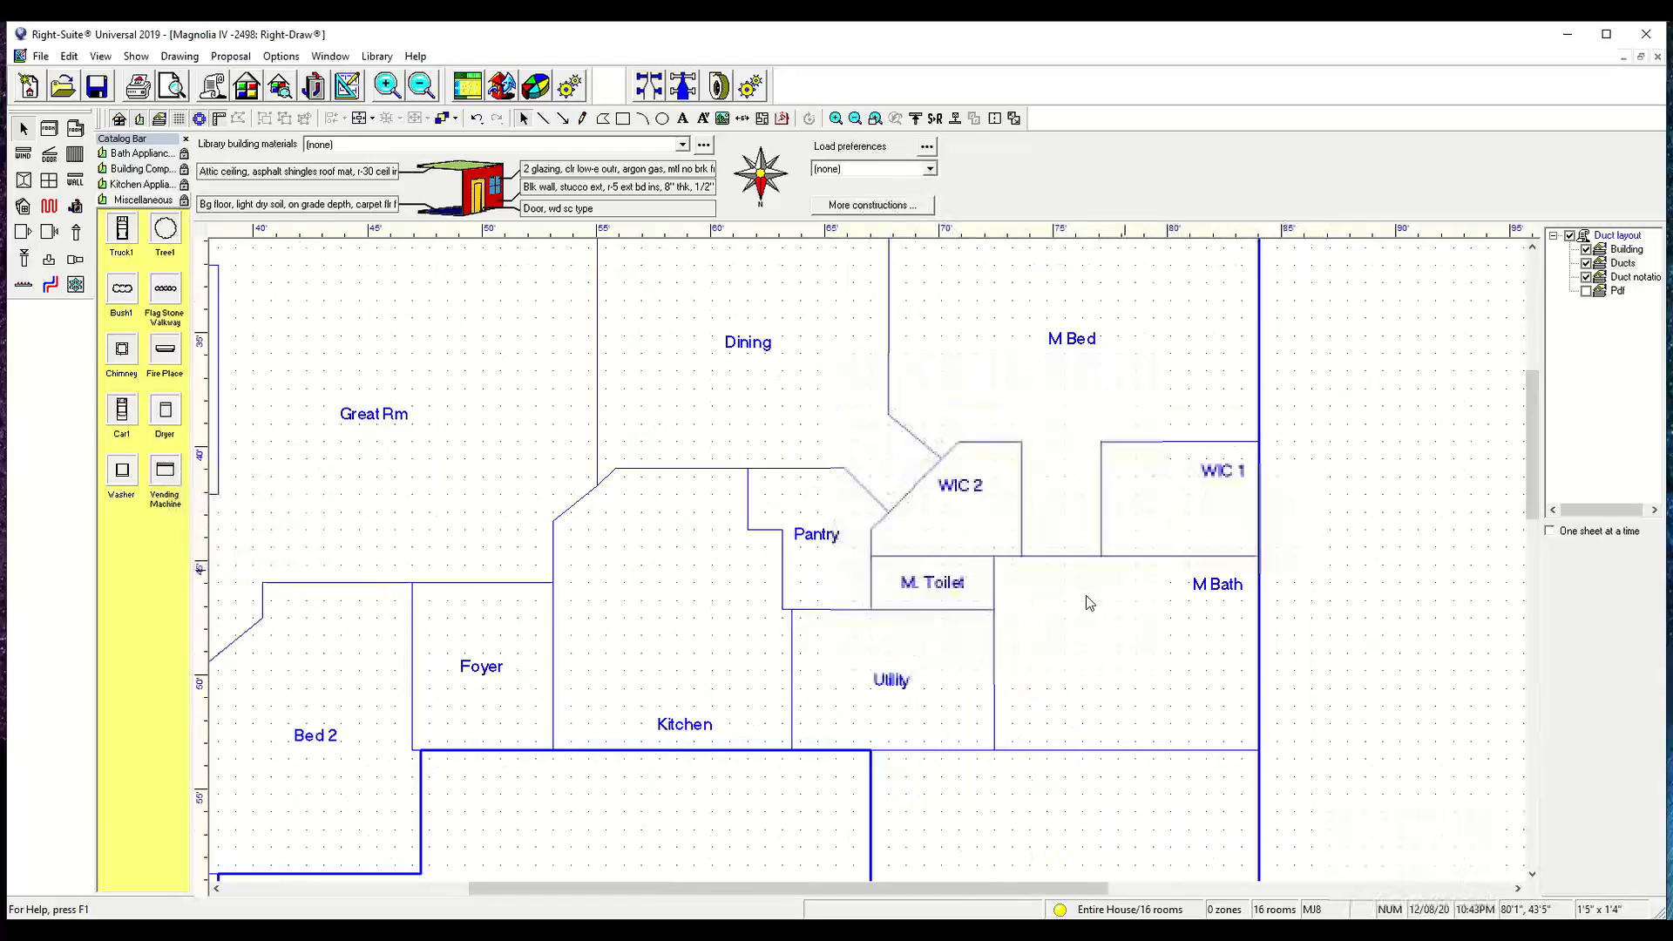
middle_drag(1086, 594, 1187, 566)
scroll(1015, 610, down, 1)
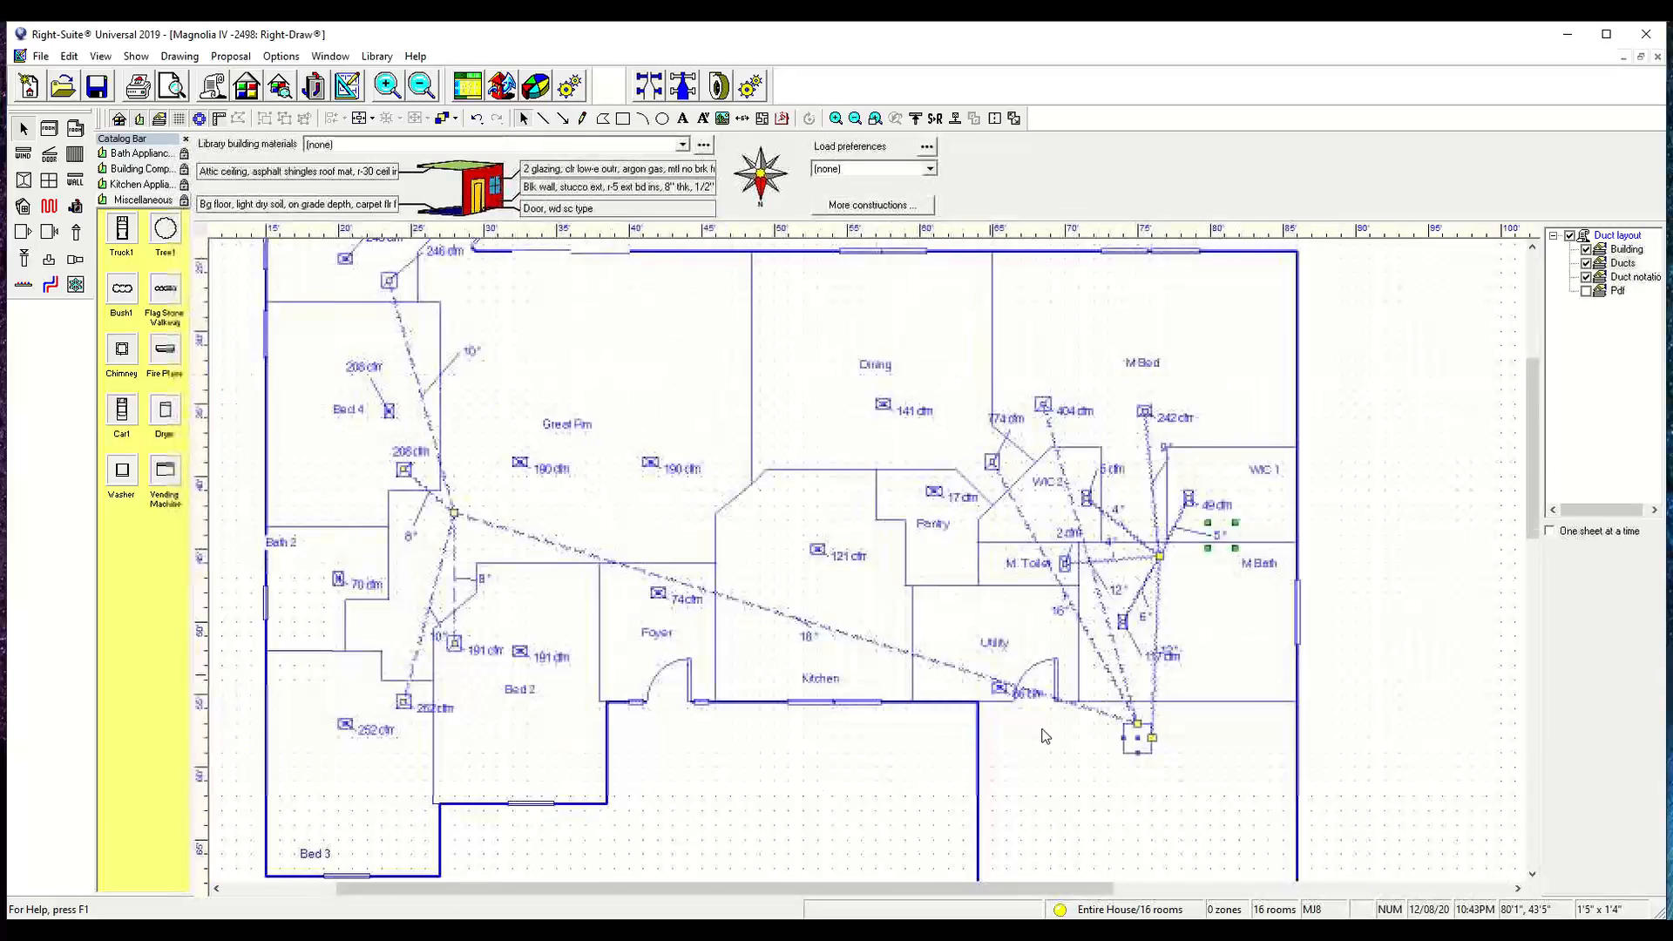
scroll(940, 559, up, 1)
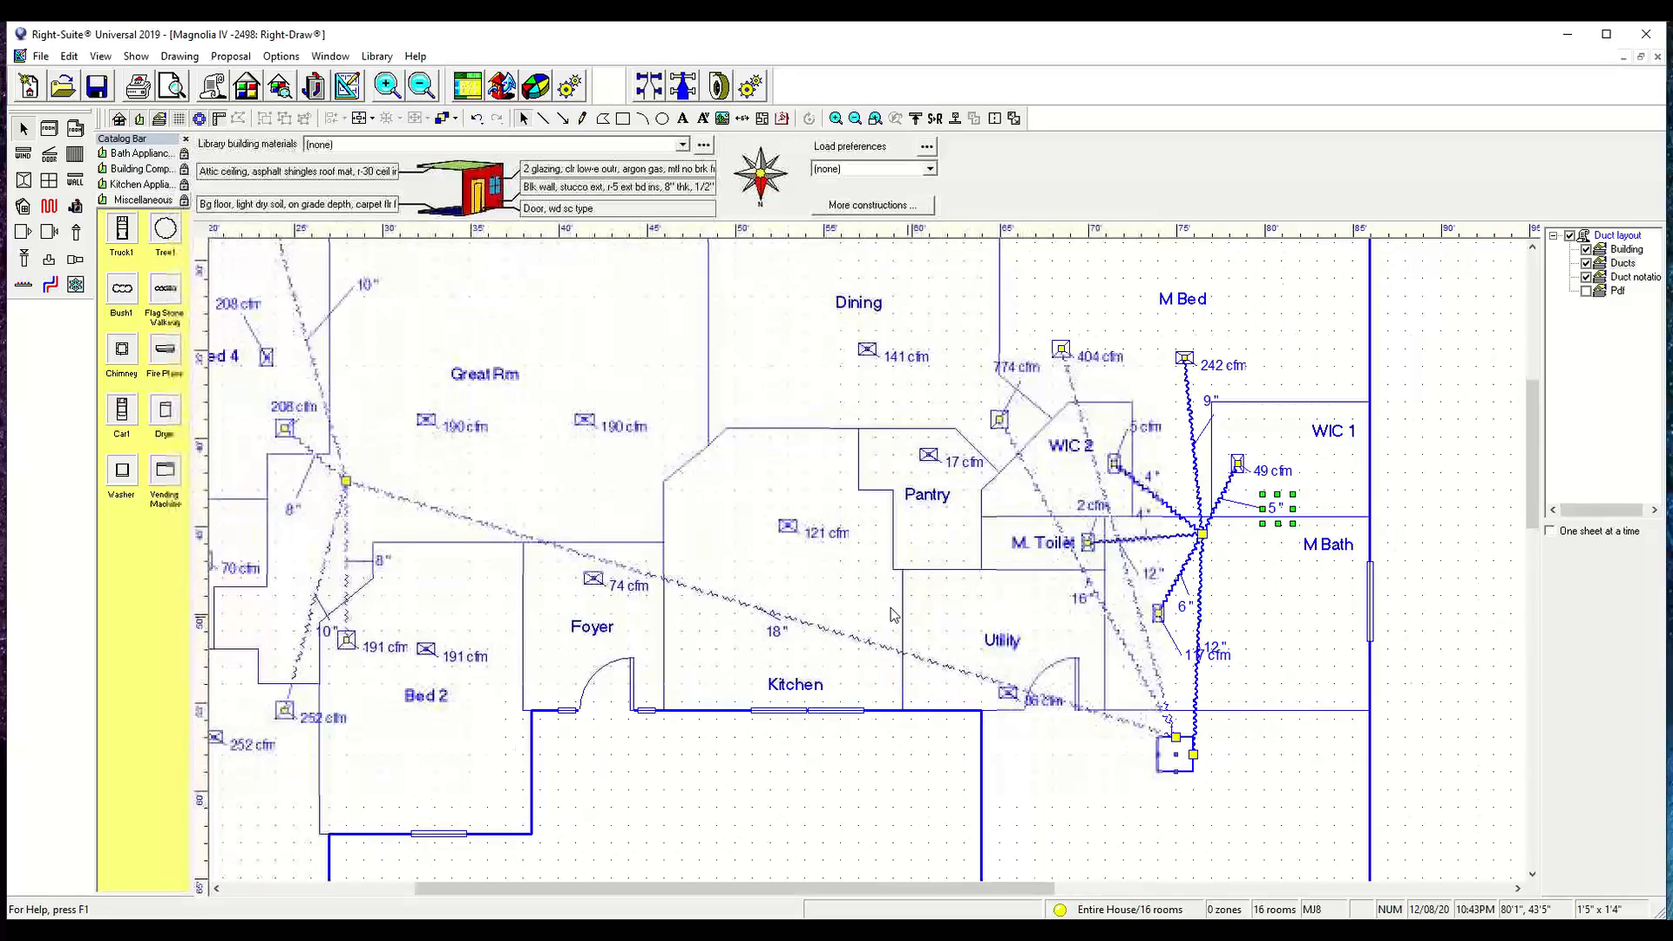
scroll(830, 471, down, 1)
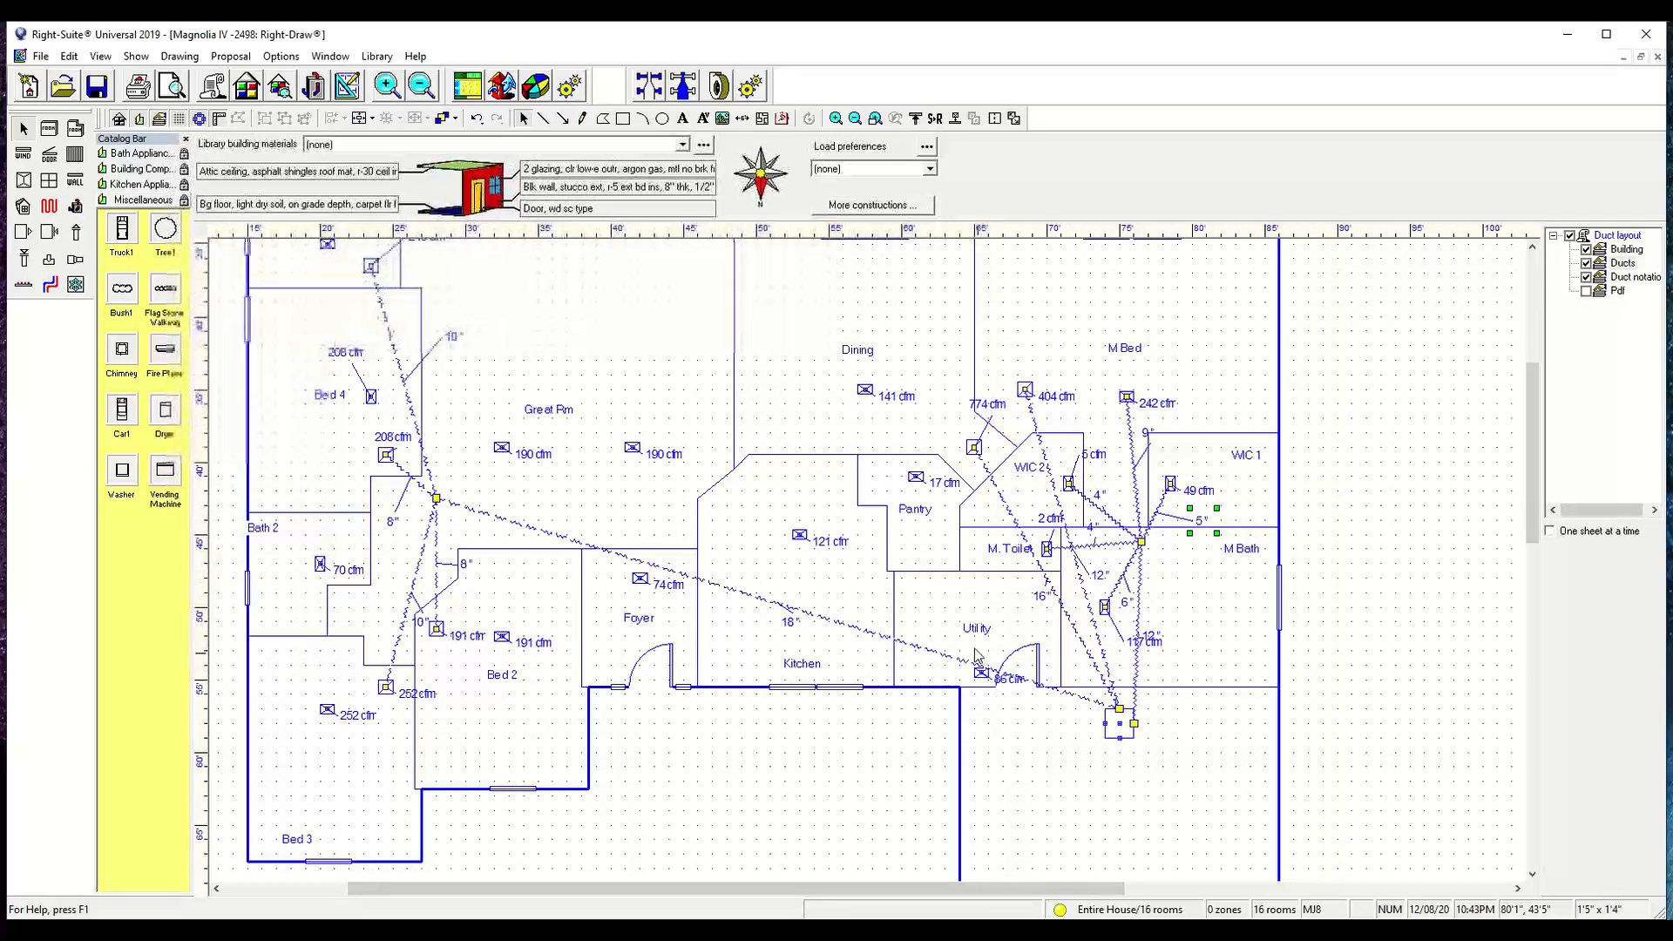
scroll(839, 579, down, 1)
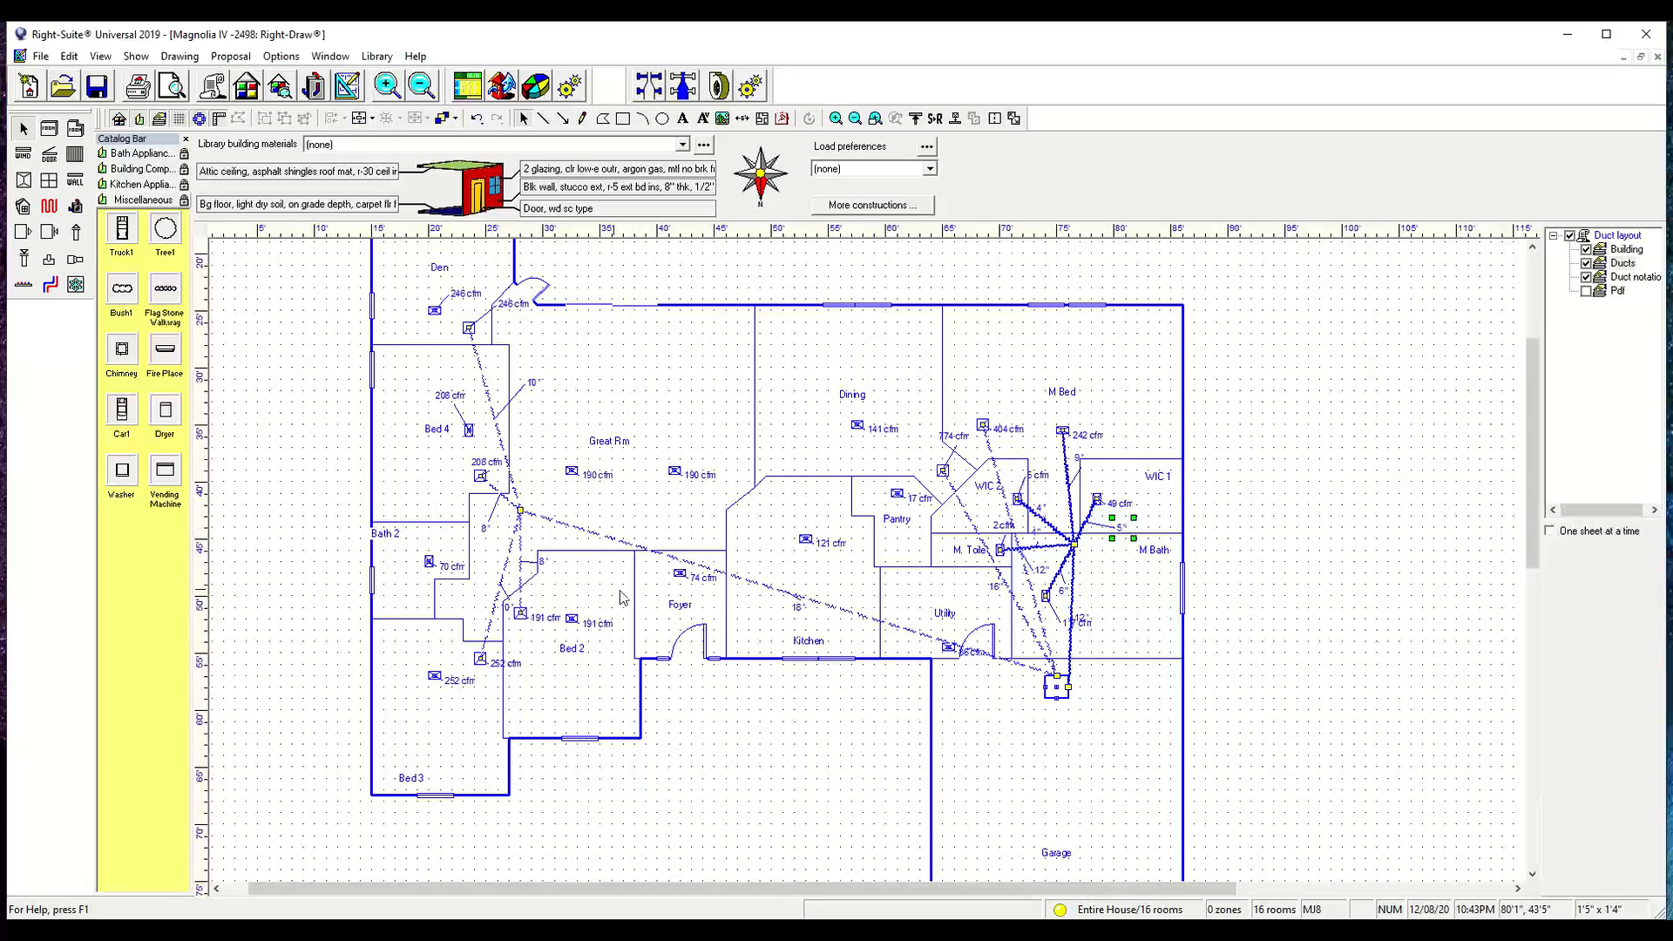
middle_drag(567, 589, 610, 582)
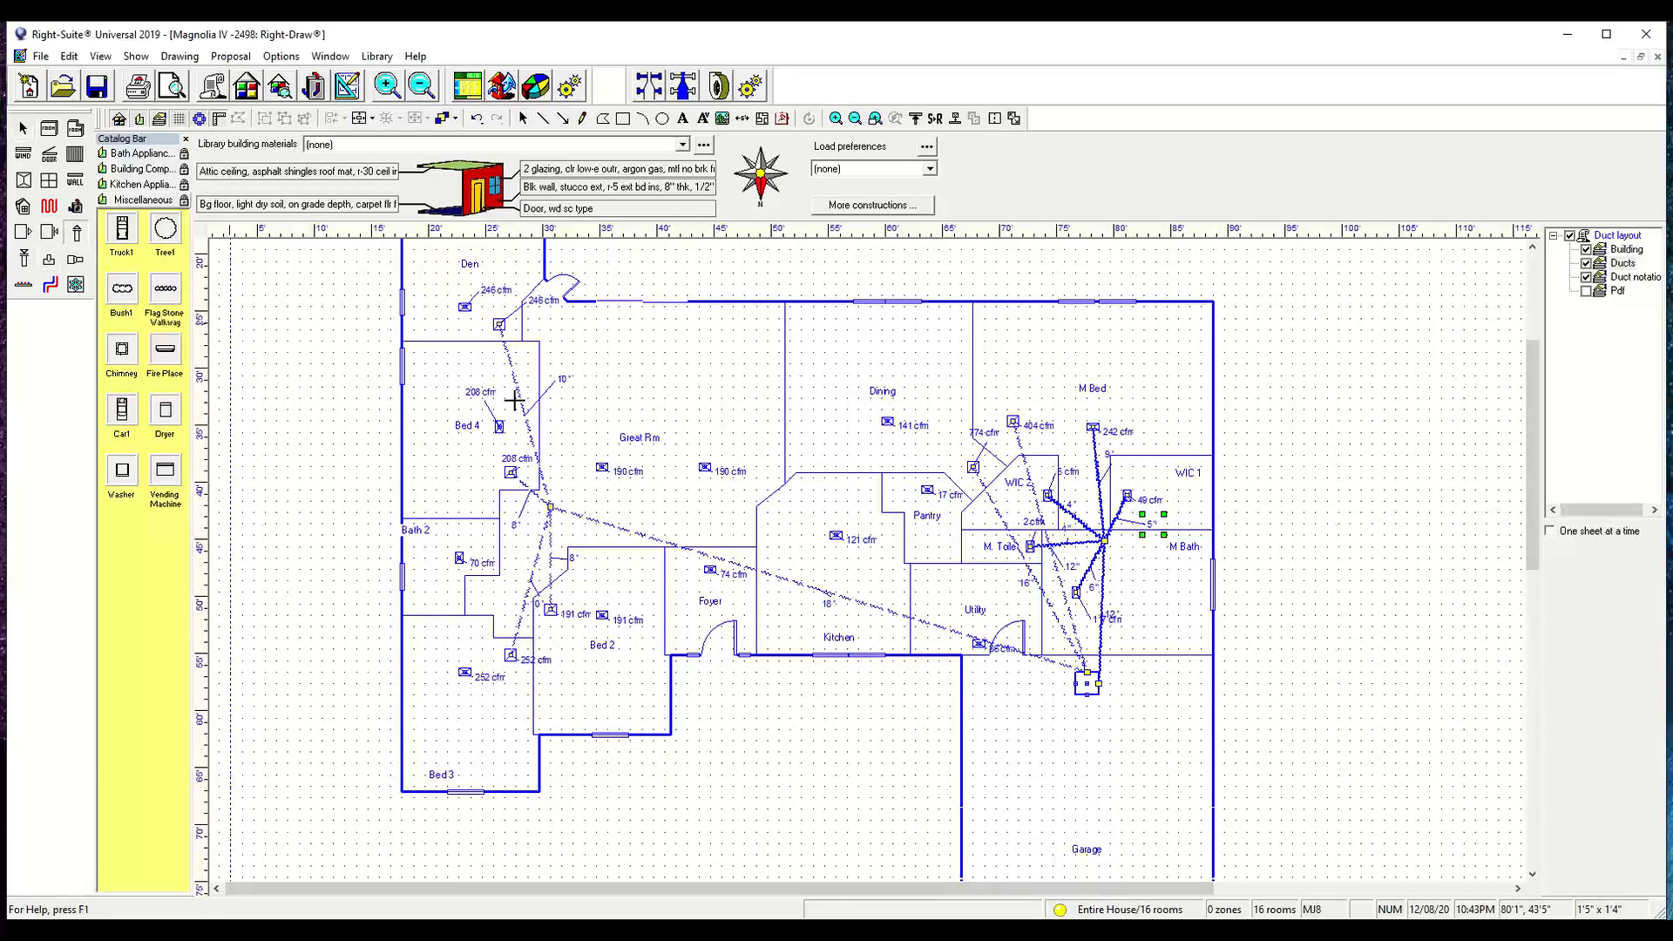
scroll(514, 400, up, 1)
drag(461, 282, 491, 553)
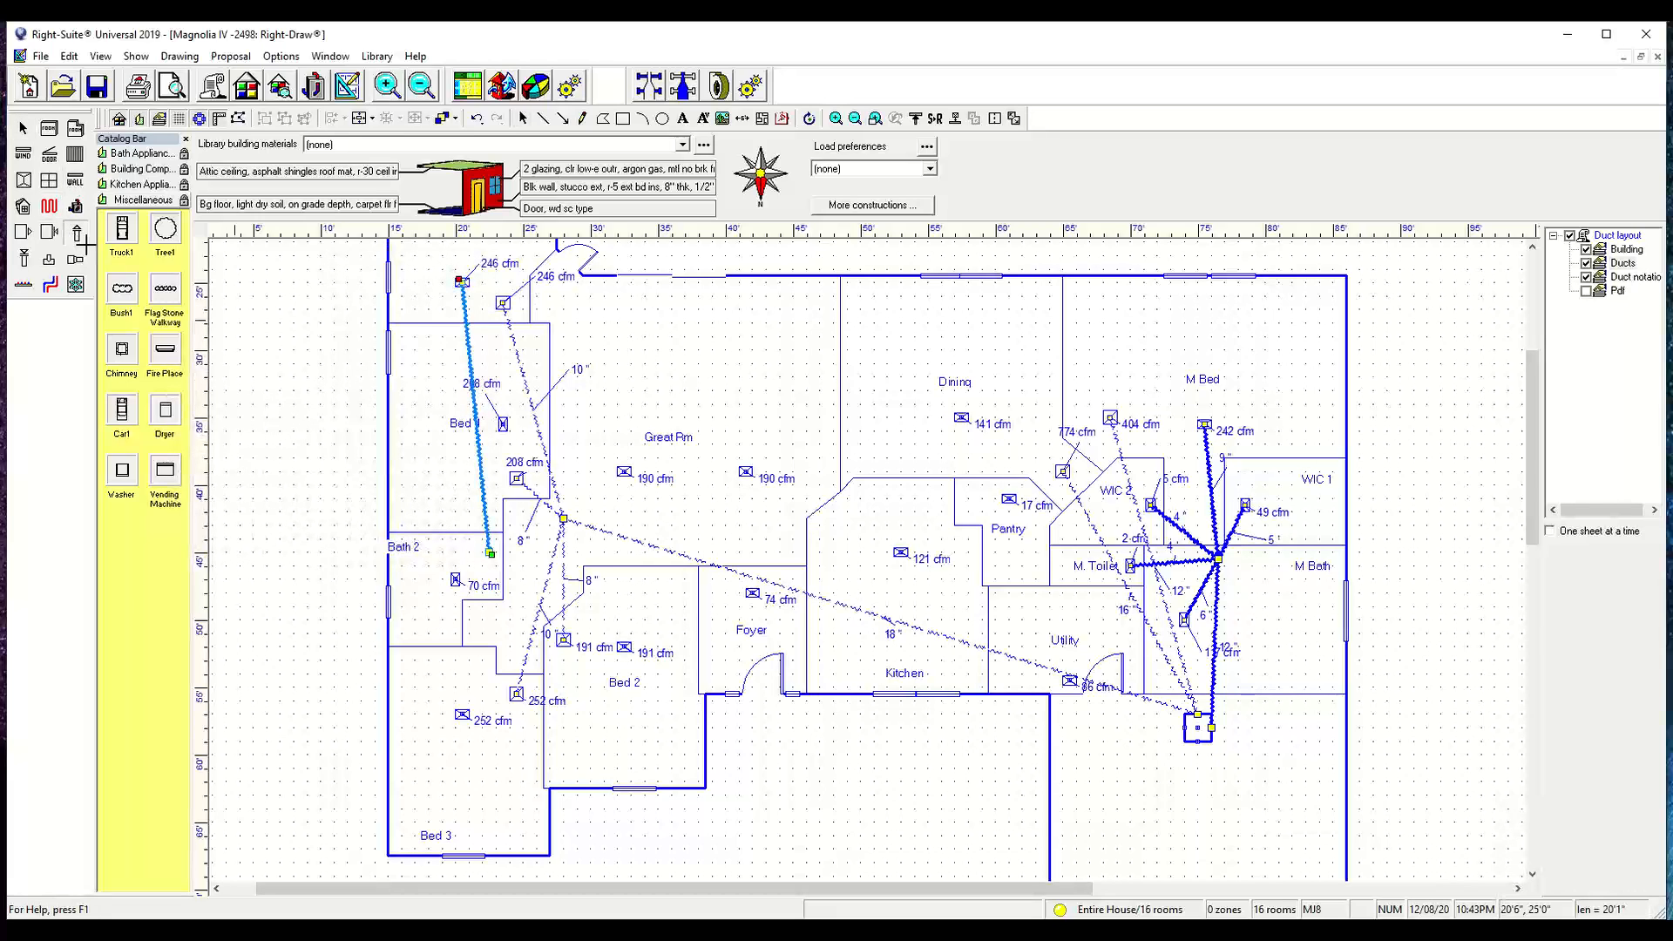
drag(463, 579, 490, 550)
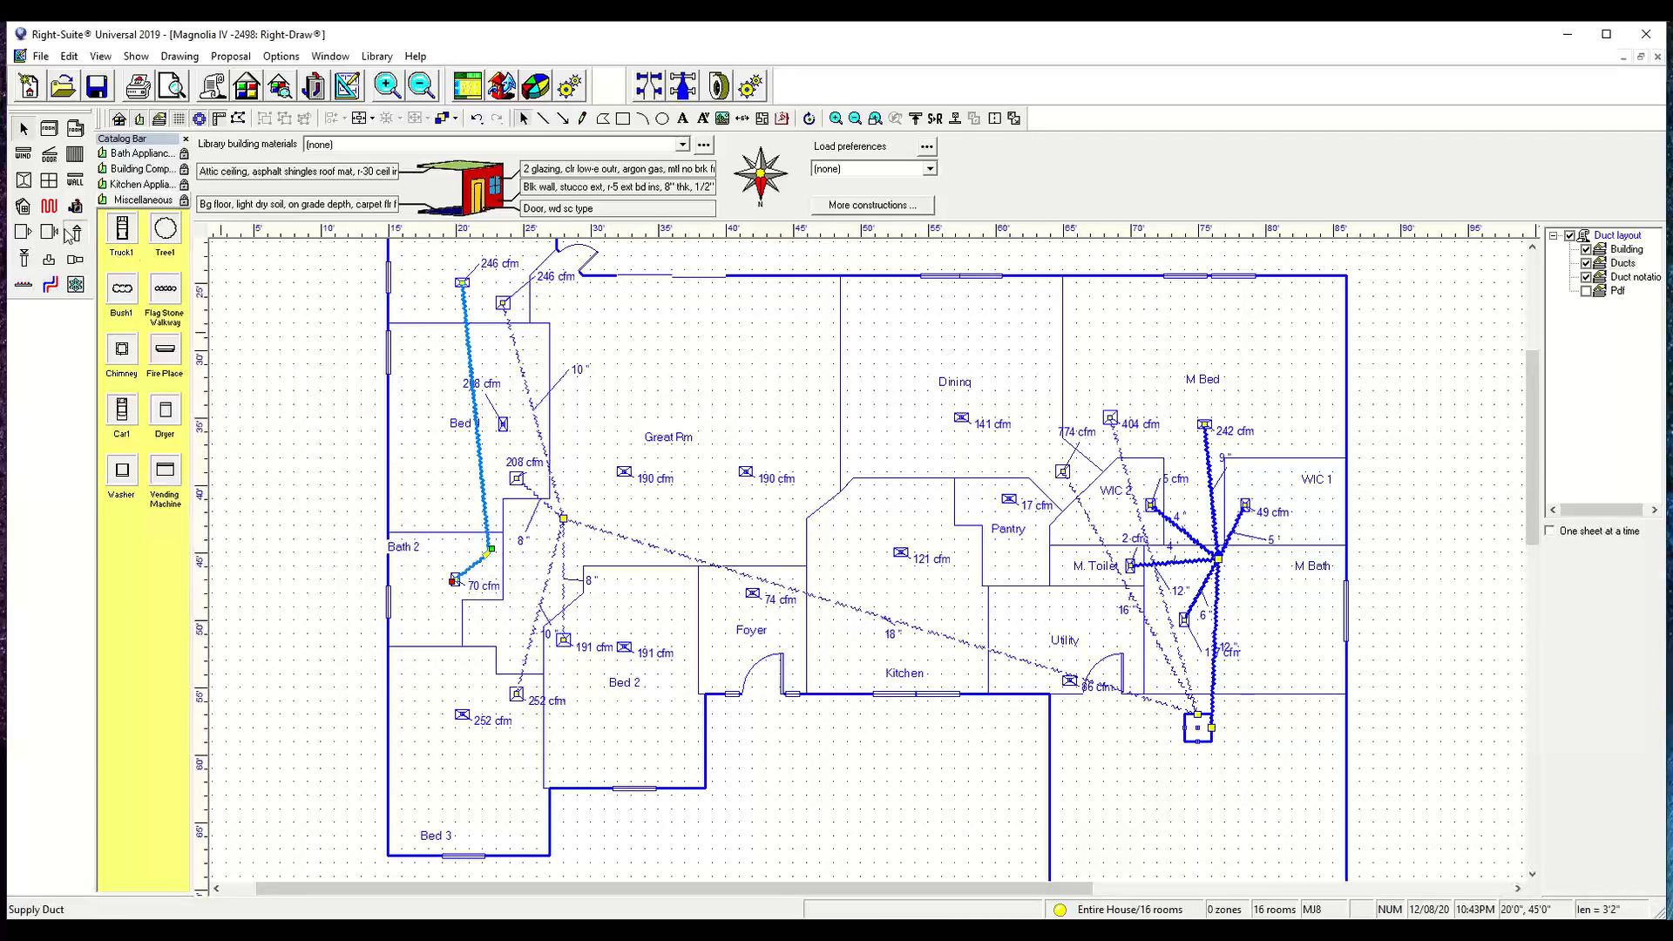
- Run supply ducts from the Bed 4 (about 9'7") and Bed 3 (about 12'2") registers into the Bath 2 junction
scroll(479, 407, up, 1)
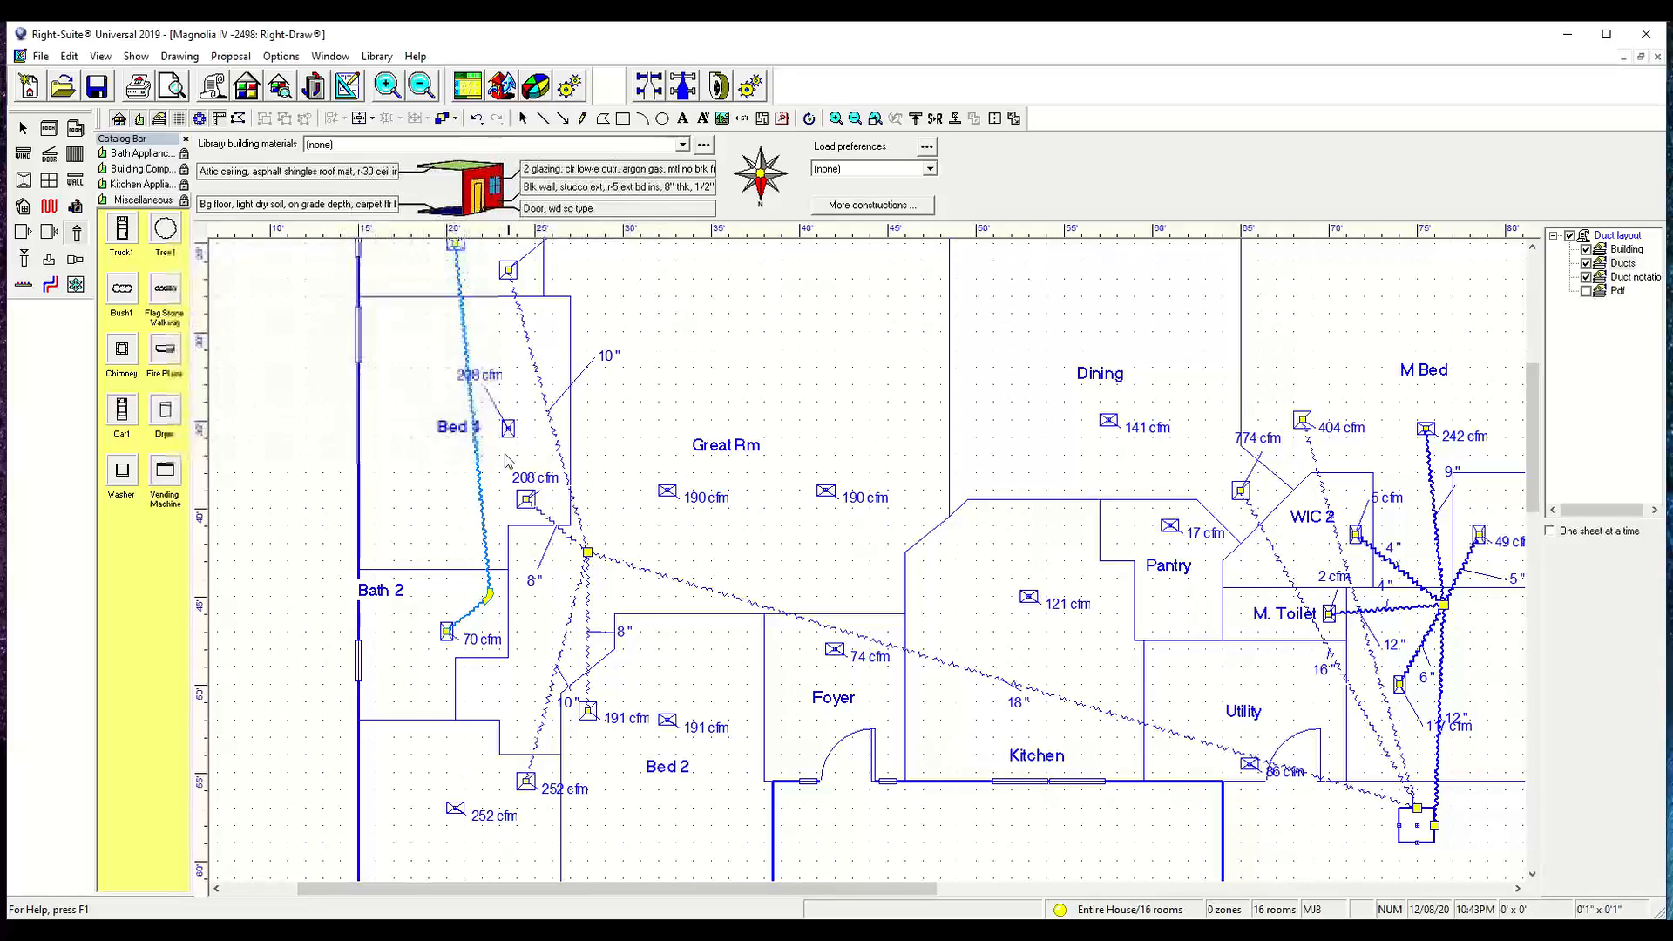
drag(508, 428, 491, 596)
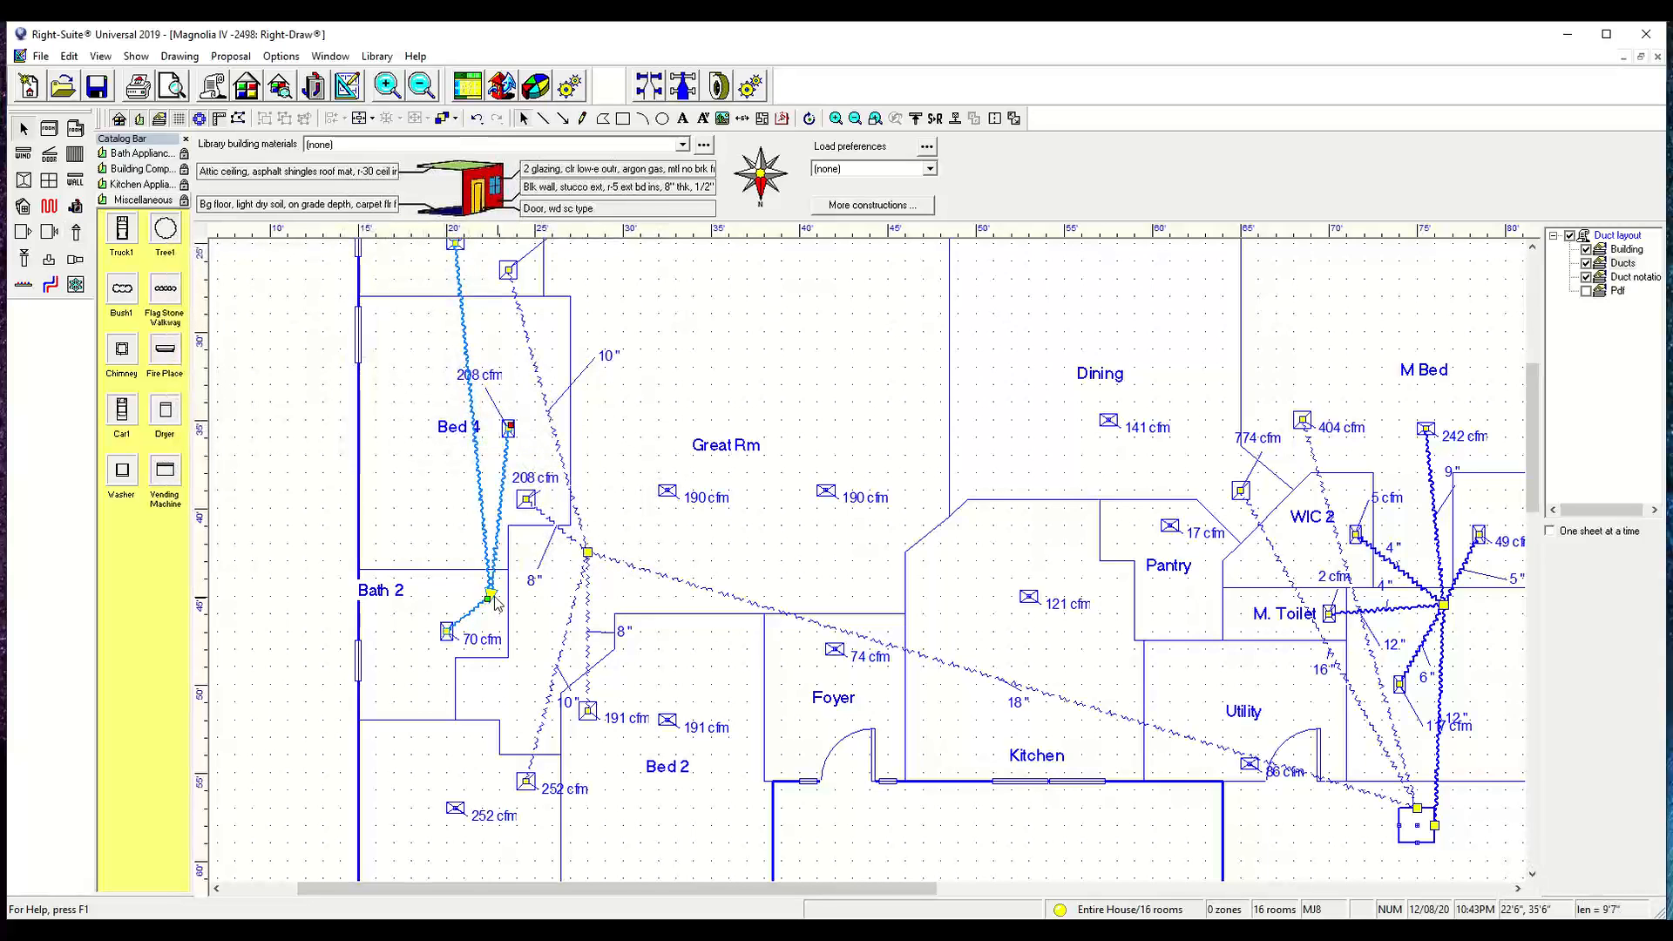
click(76, 234)
drag(453, 810, 491, 598)
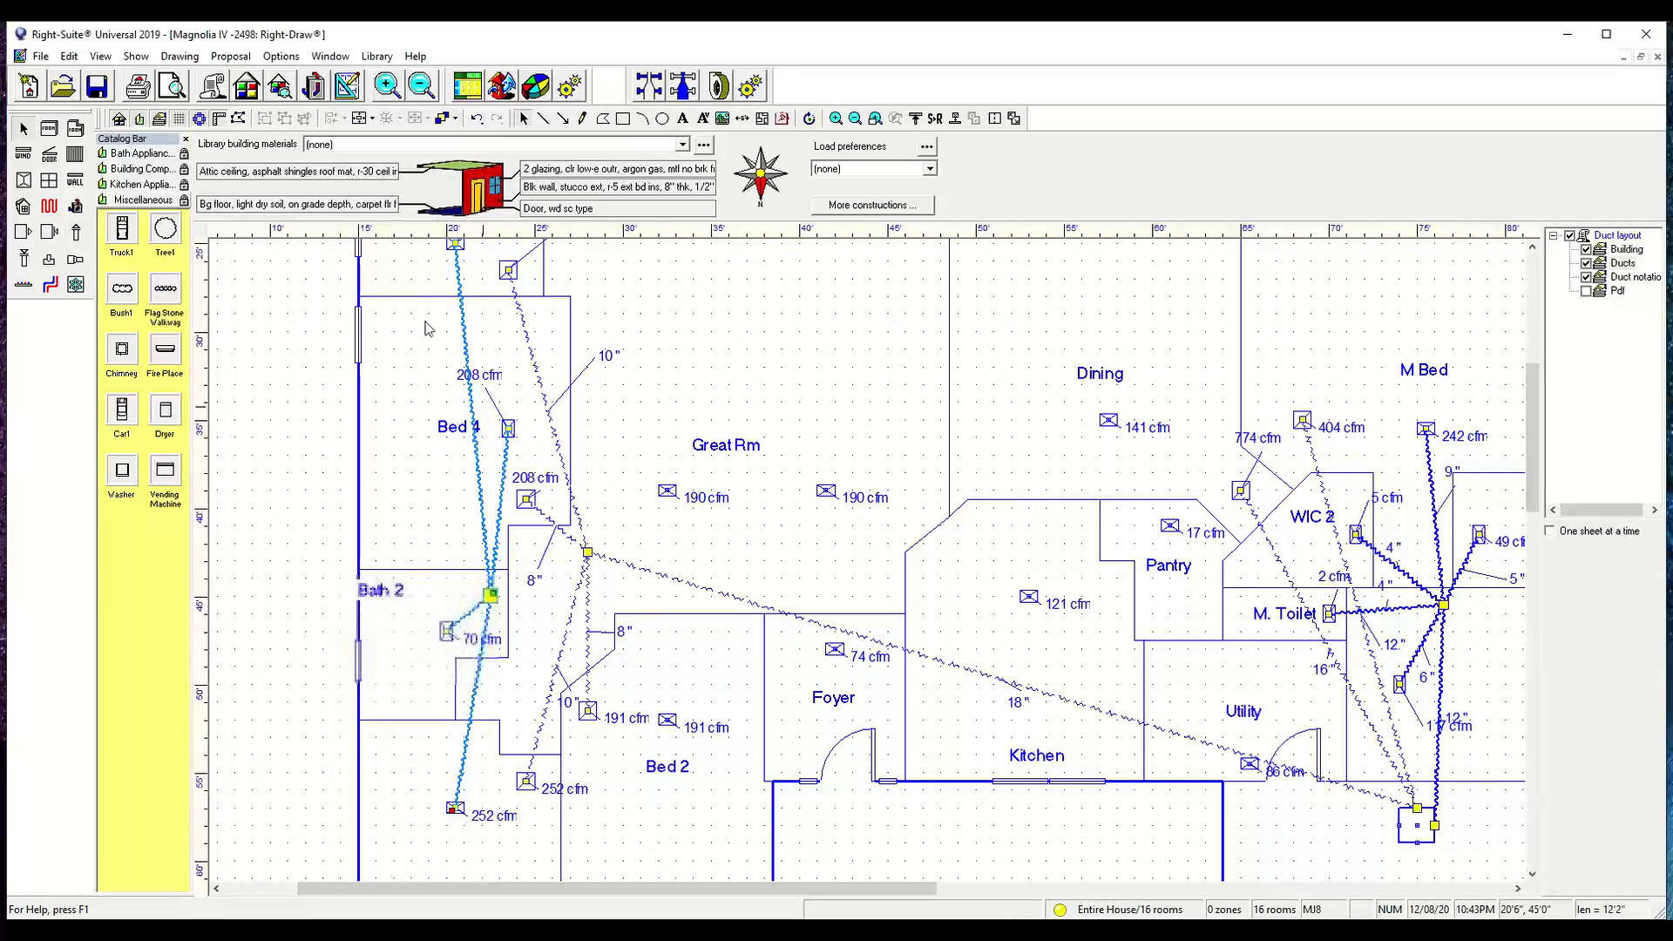
click(179, 56)
mouse_move(231, 56)
mouse_move(179, 56)
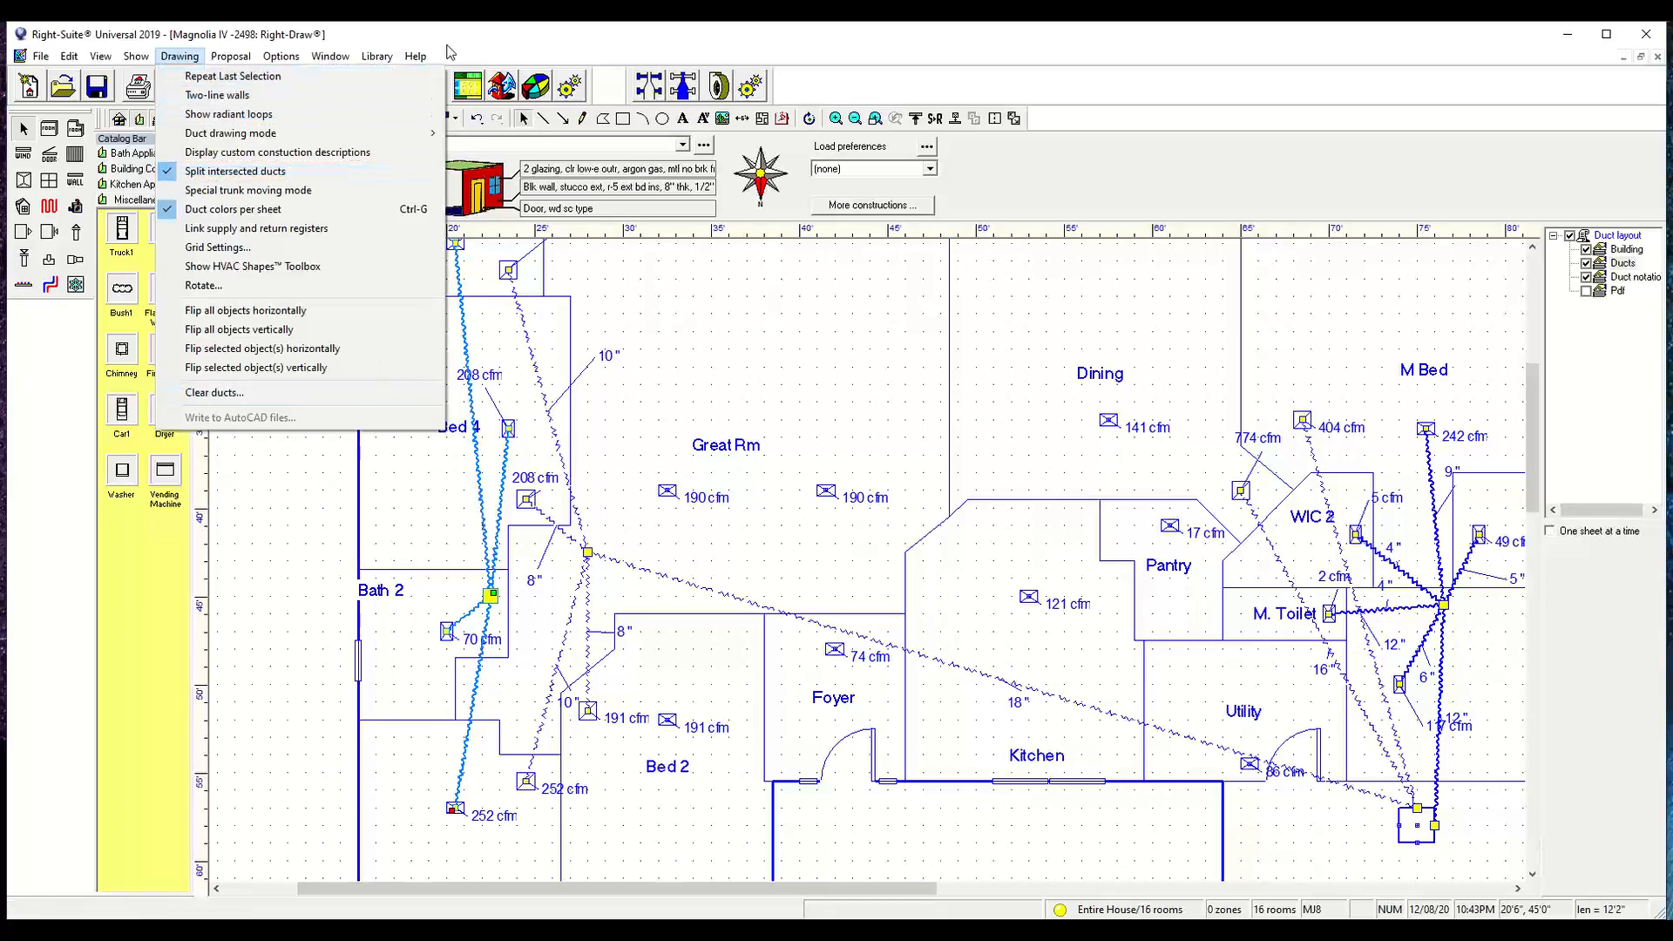
click(410, 66)
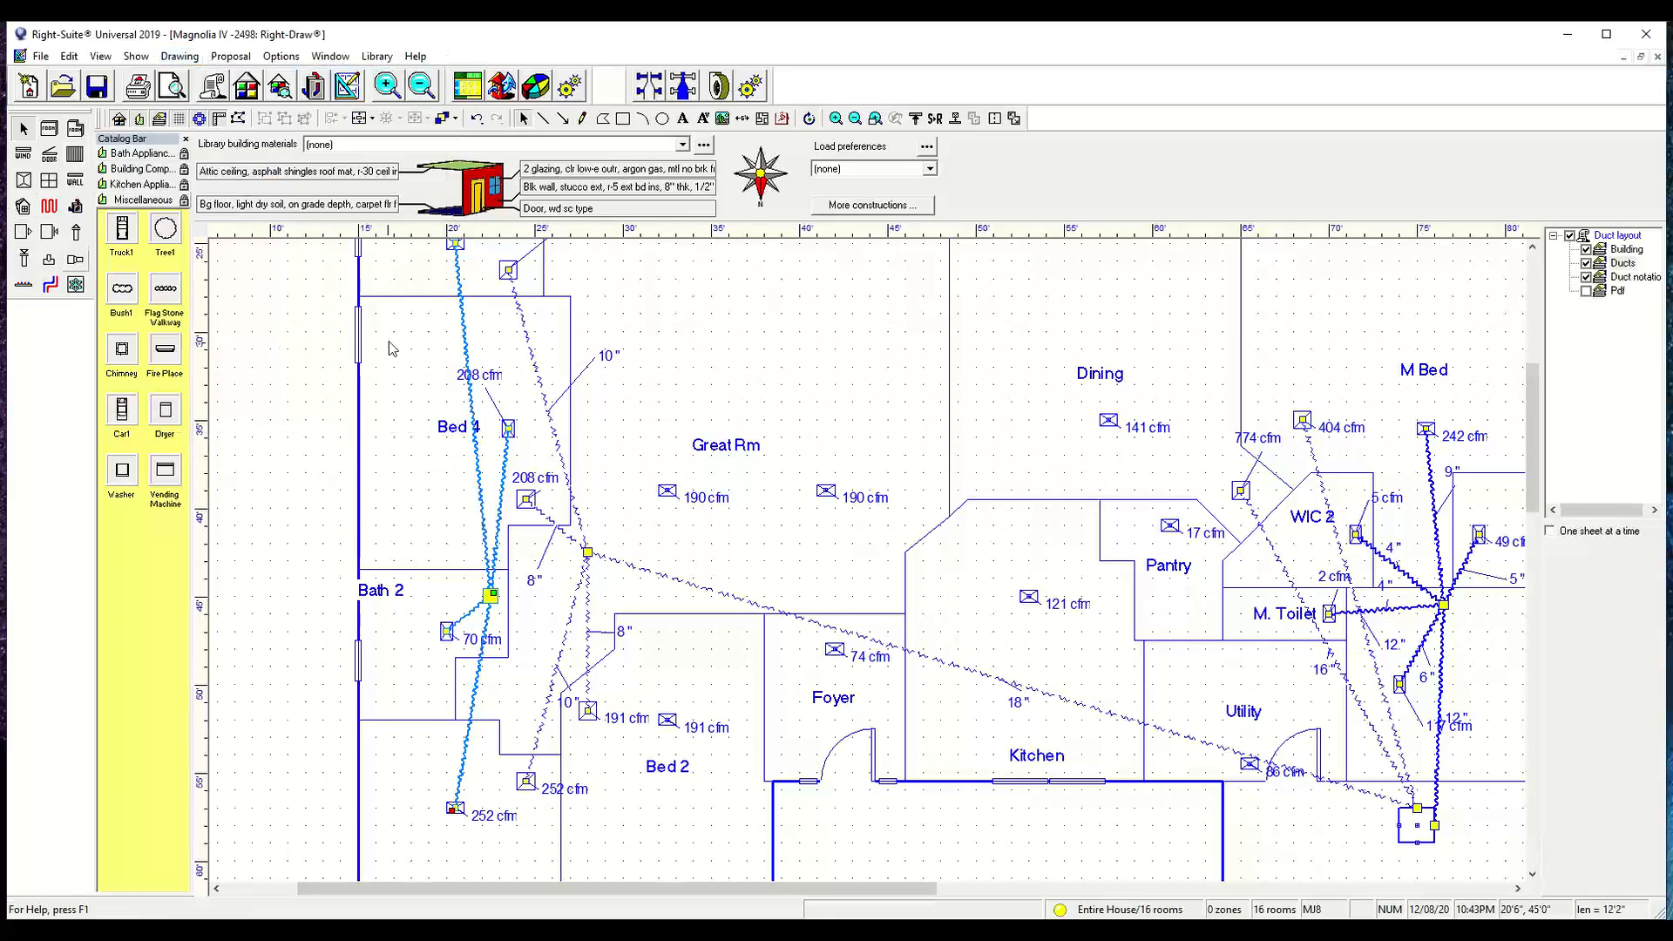
- Run supply ducts from the Utility (about 8'1") and Kitchen registers to one junction below Pantry, and move the Kitchen airflow label under its duct
scroll(443, 484, down, 1)
scroll(512, 596, up, 2)
scroll(553, 588, down, 2)
middle_drag(623, 640, 498, 703)
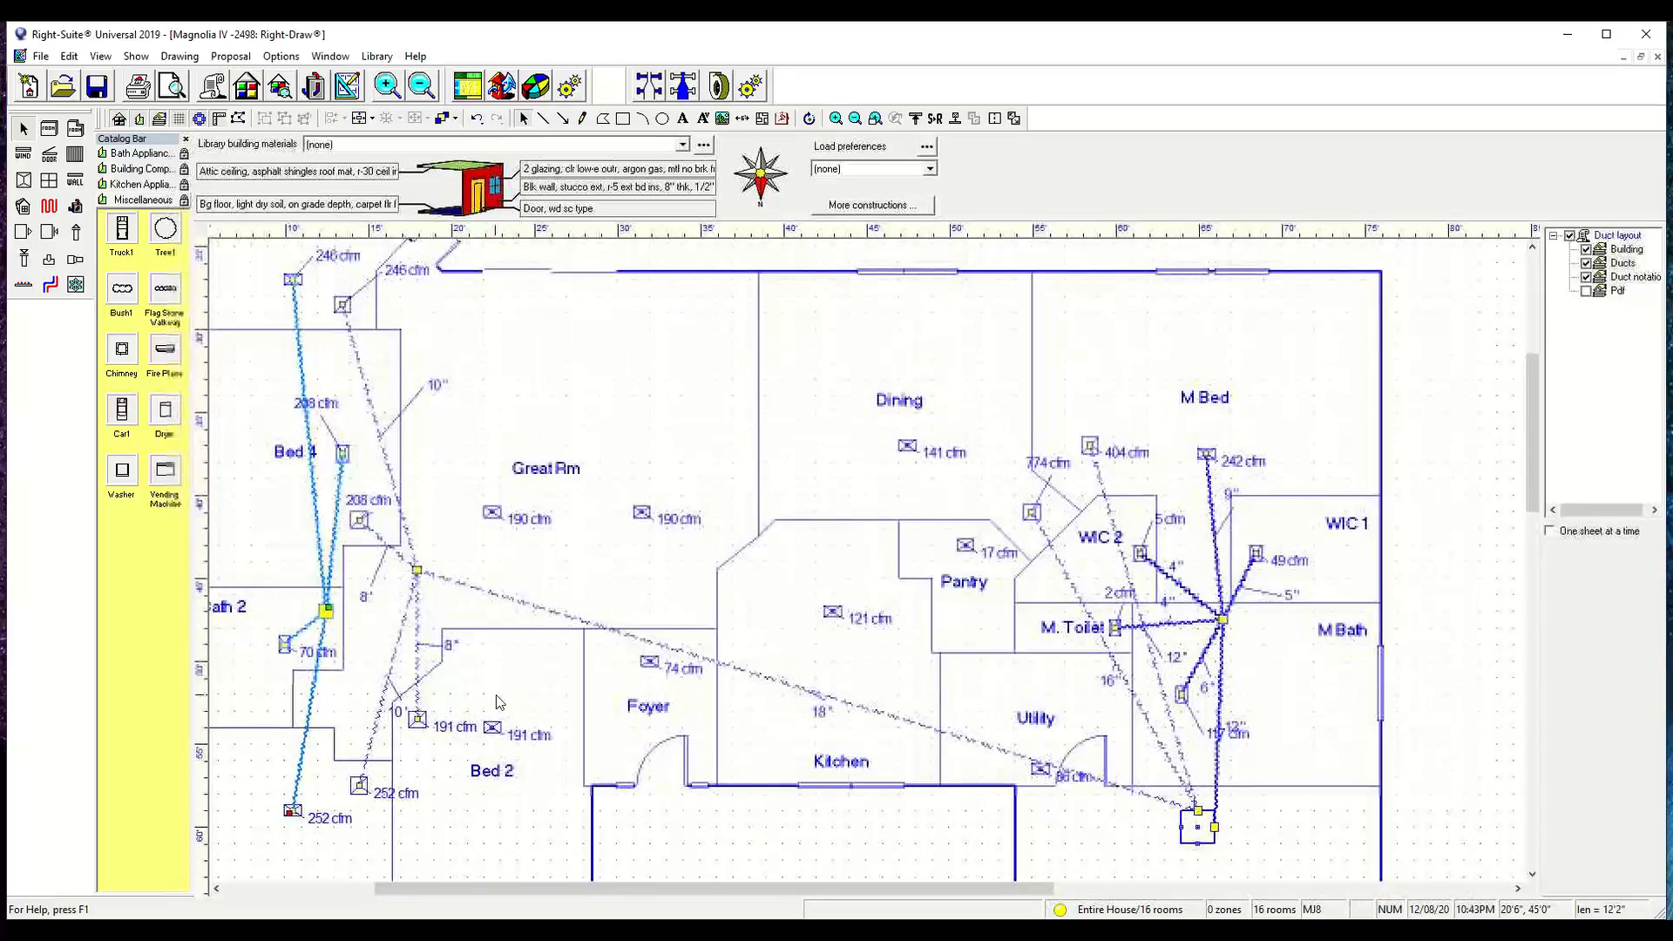
scroll(498, 703, down, 1)
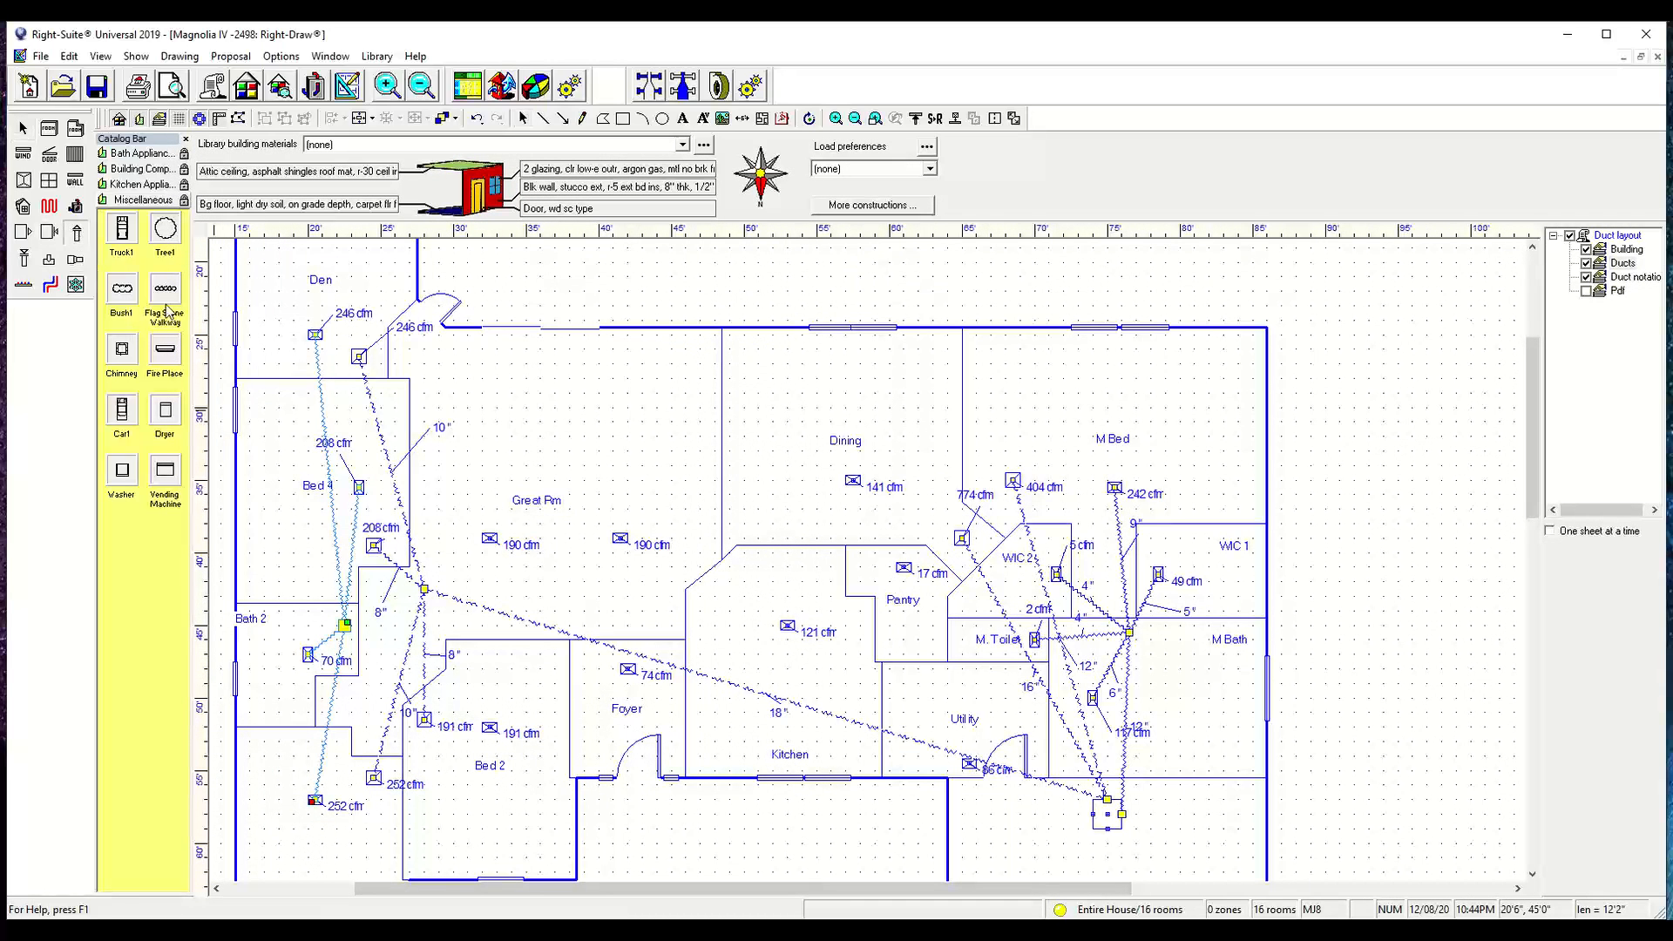
drag(971, 763, 924, 653)
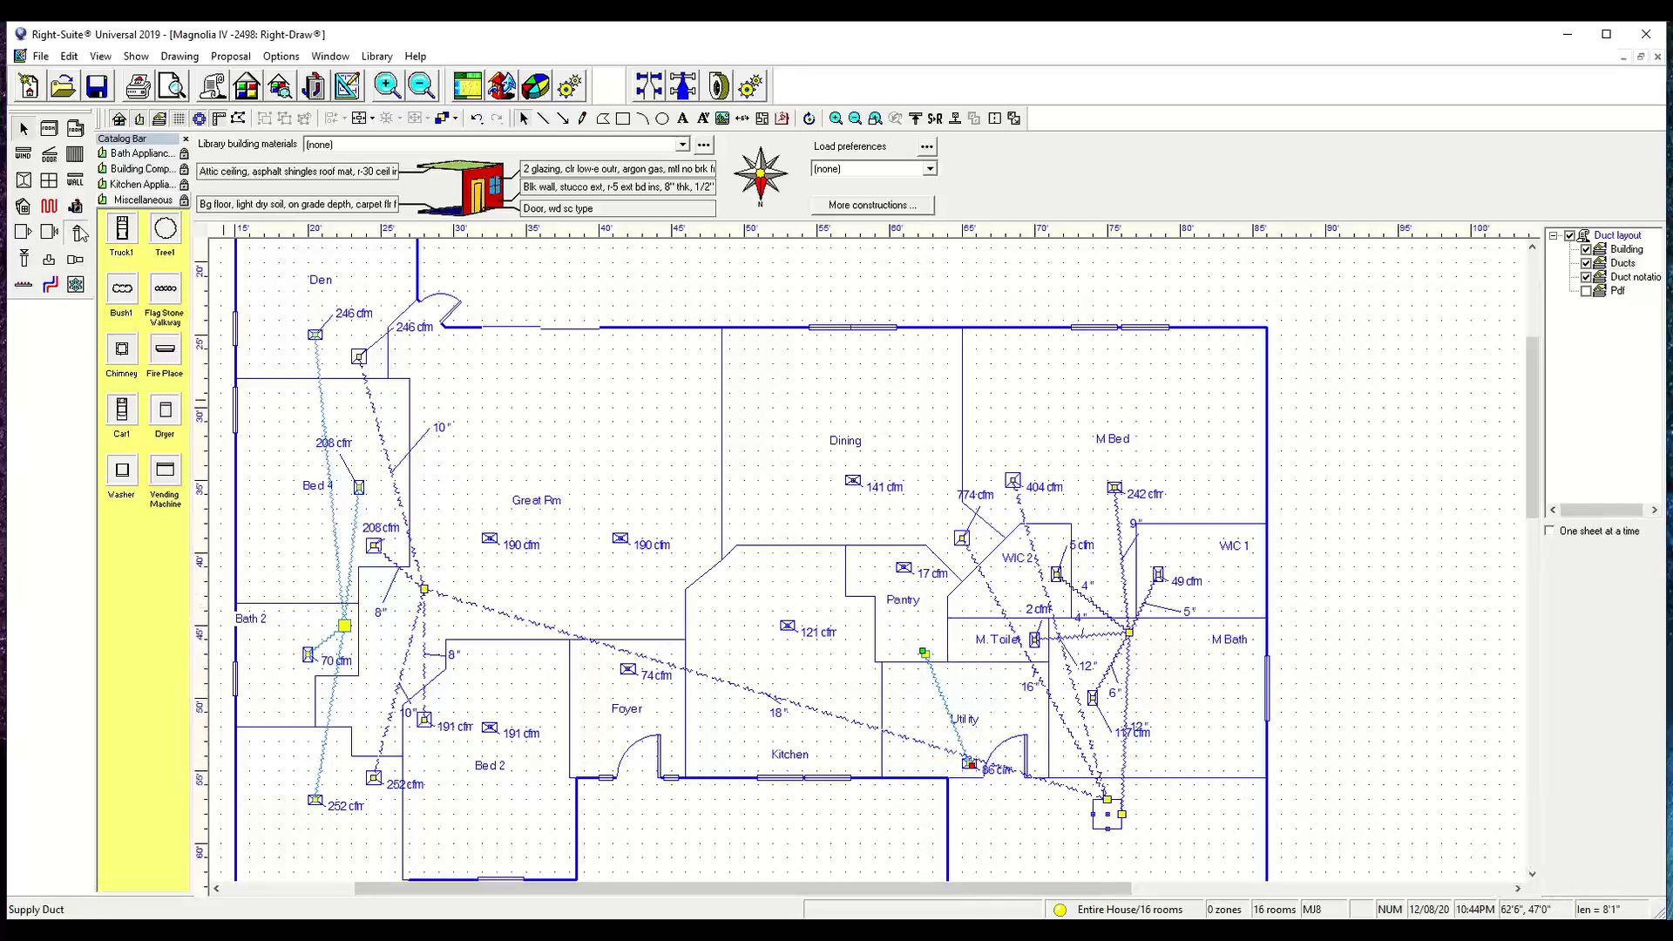
click(77, 233)
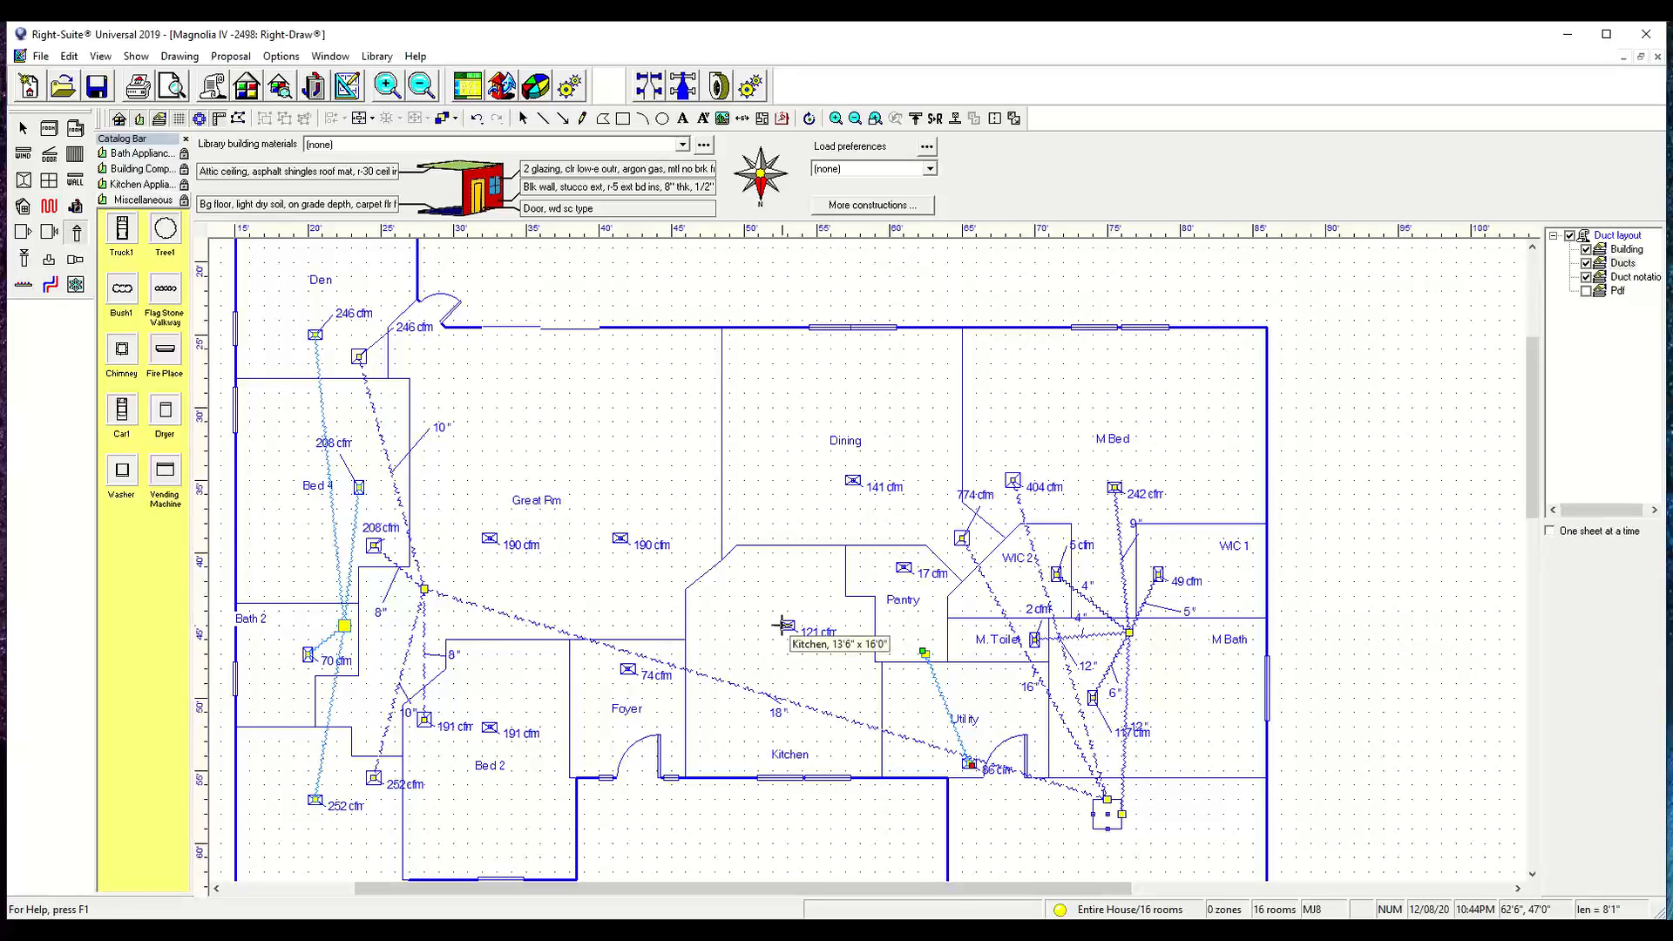
drag(787, 629, 841, 657)
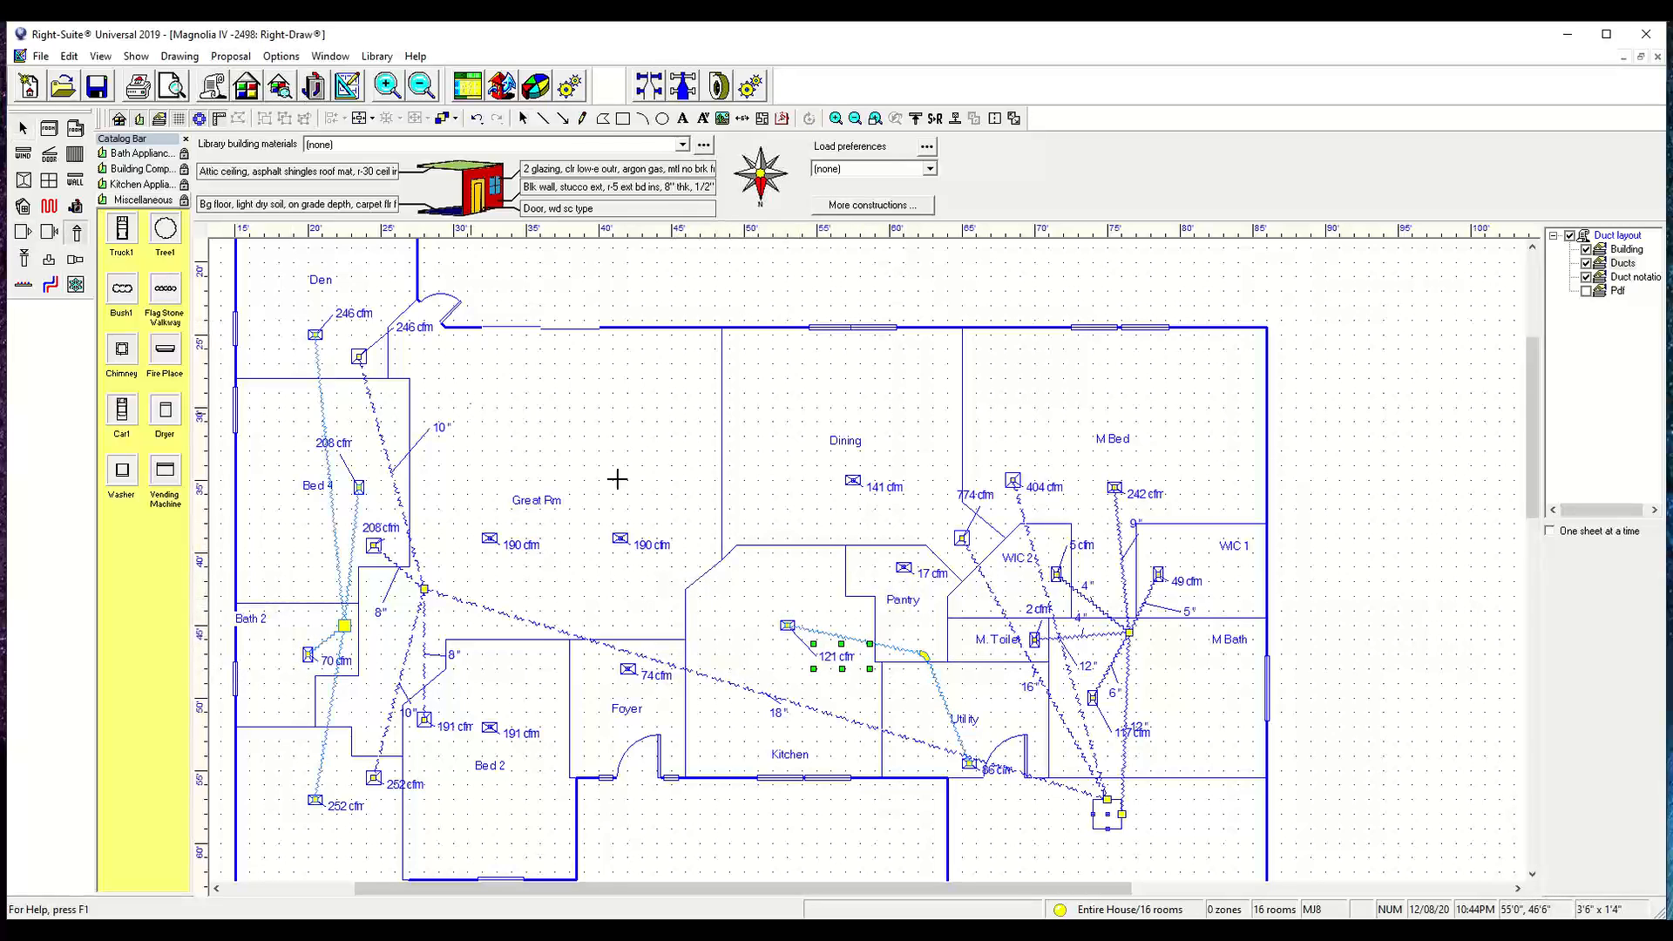
- Run supply ducts from the Dining (about 13'0") and Pantry (about 6'2") registers into the junction below Pantry
scroll(758, 550, up, 1)
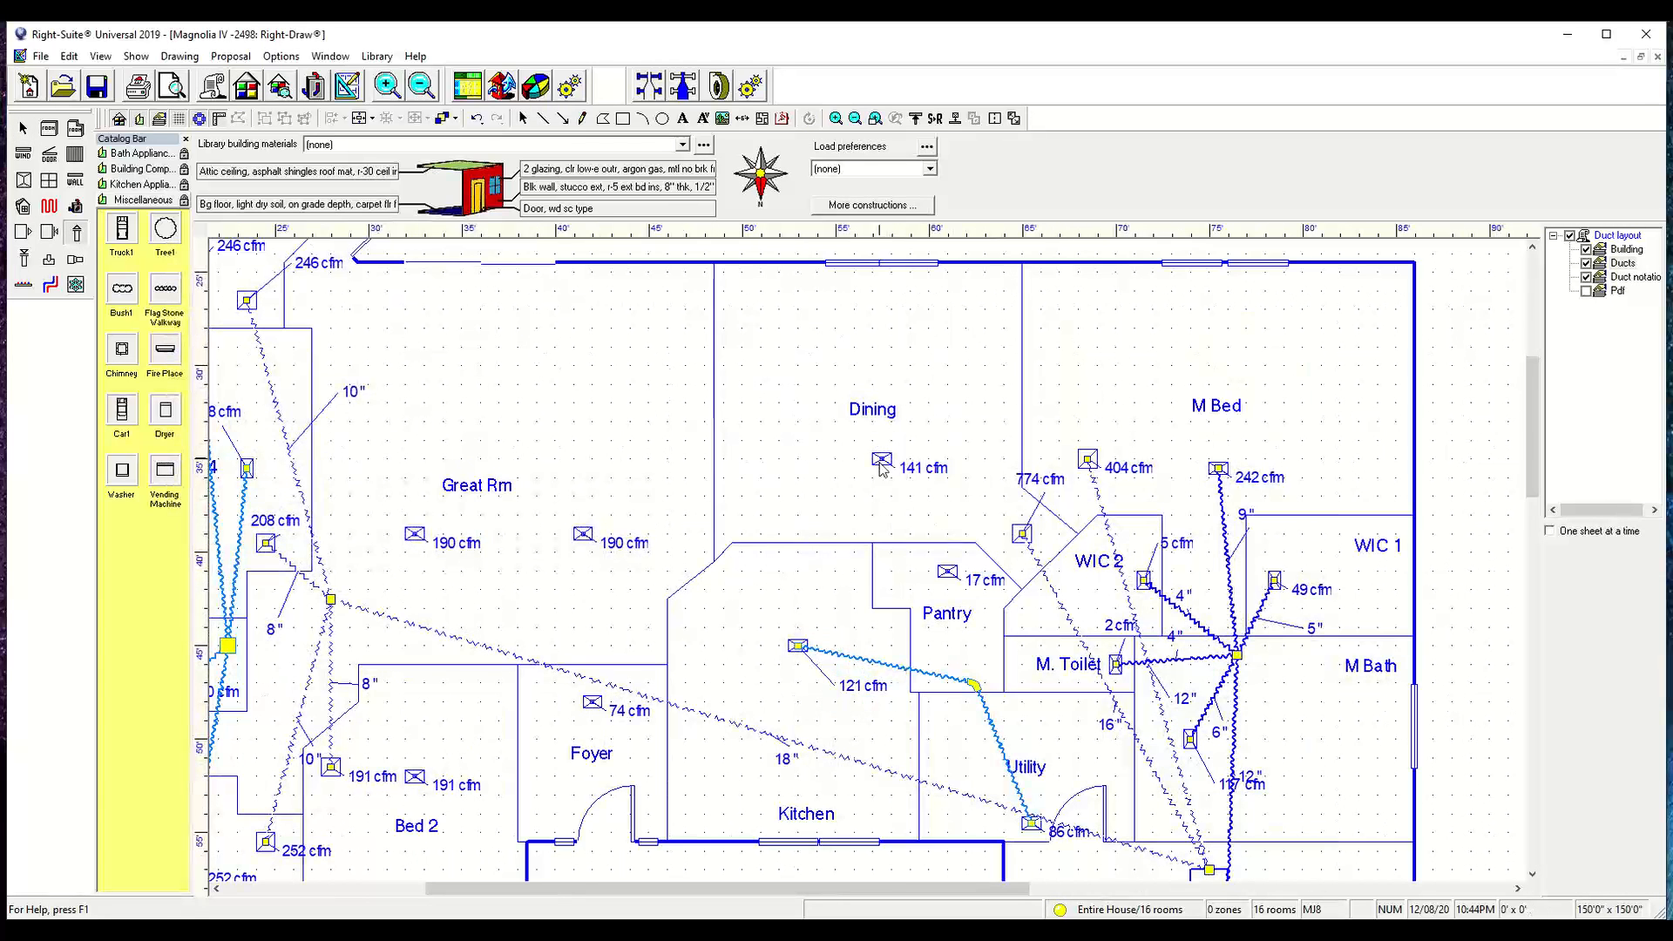
drag(882, 470, 977, 688)
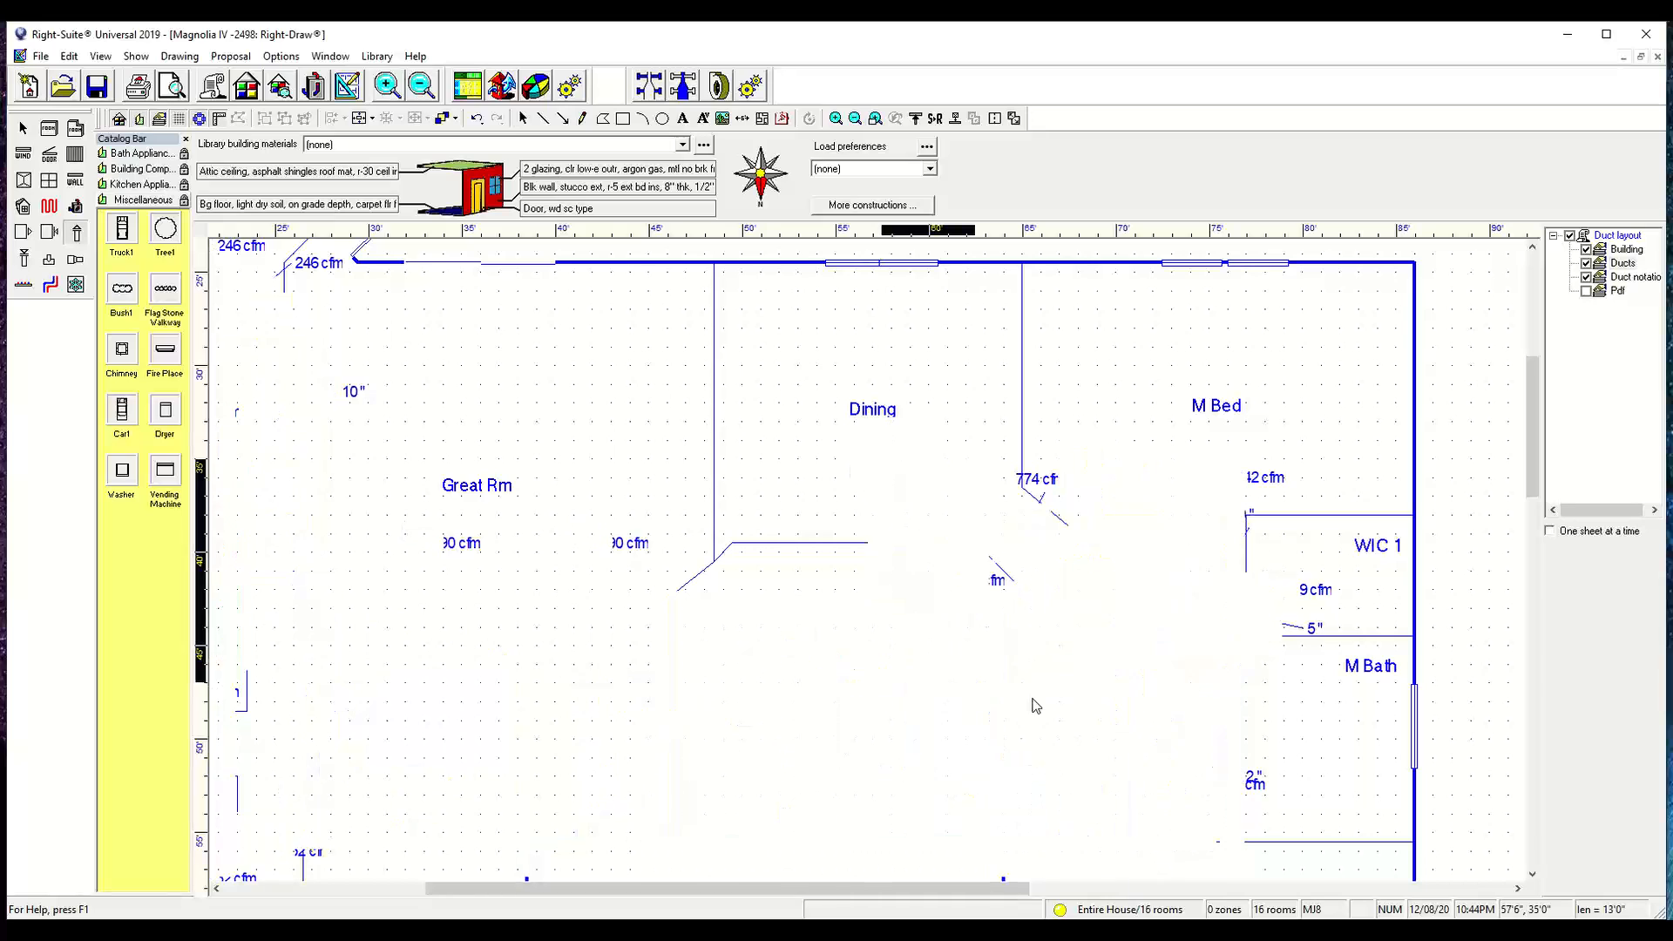
click(76, 232)
drag(950, 573, 975, 684)
scroll(1032, 738, down, 1)
scroll(1031, 733, down, 1)
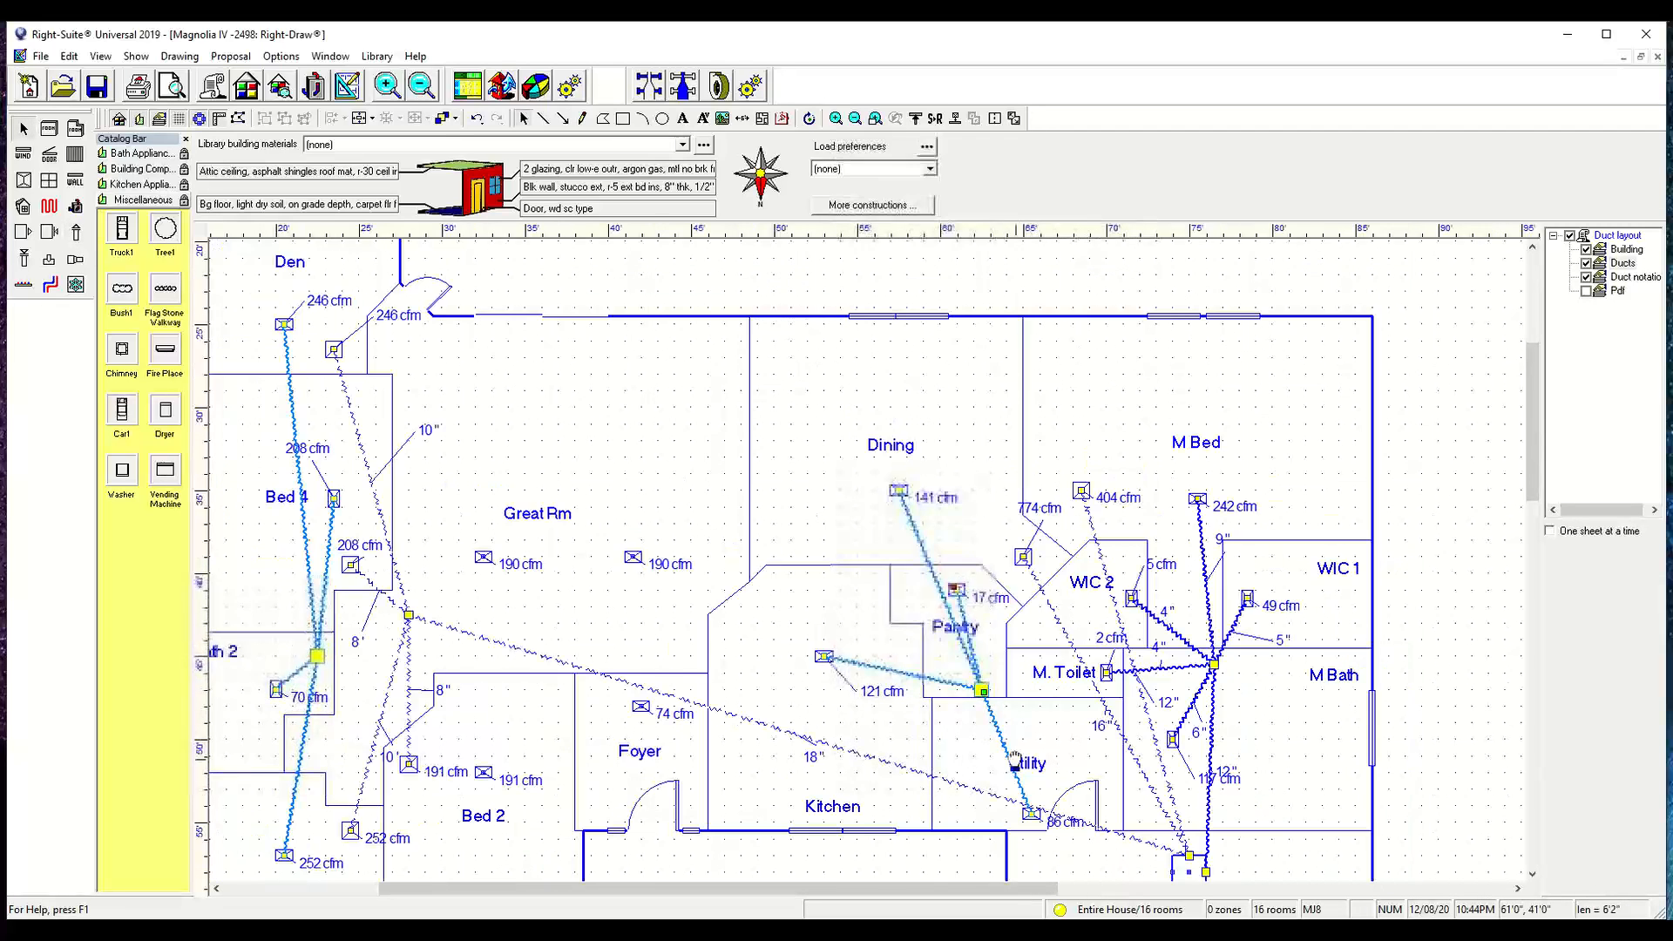
- Connect the air handler to the Pantry junction with a supply duct about 15'11" long, and move the 10", 6", 7" and 4" labels clear
middle_drag(1011, 756, 880, 582)
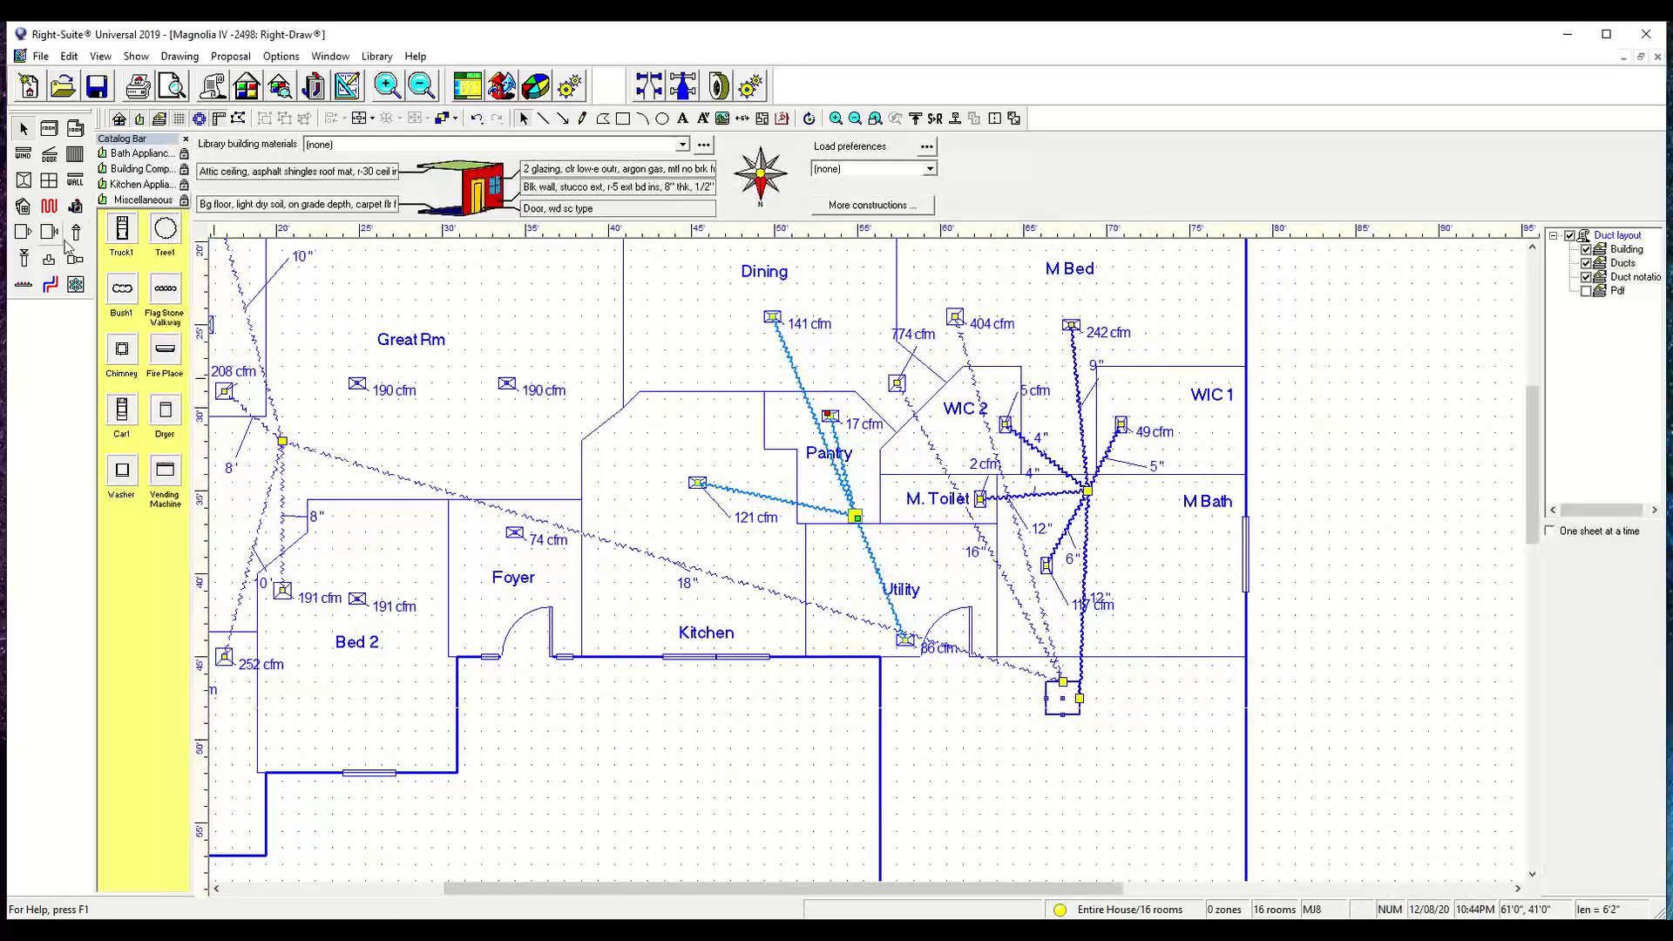
drag(1047, 698, 856, 517)
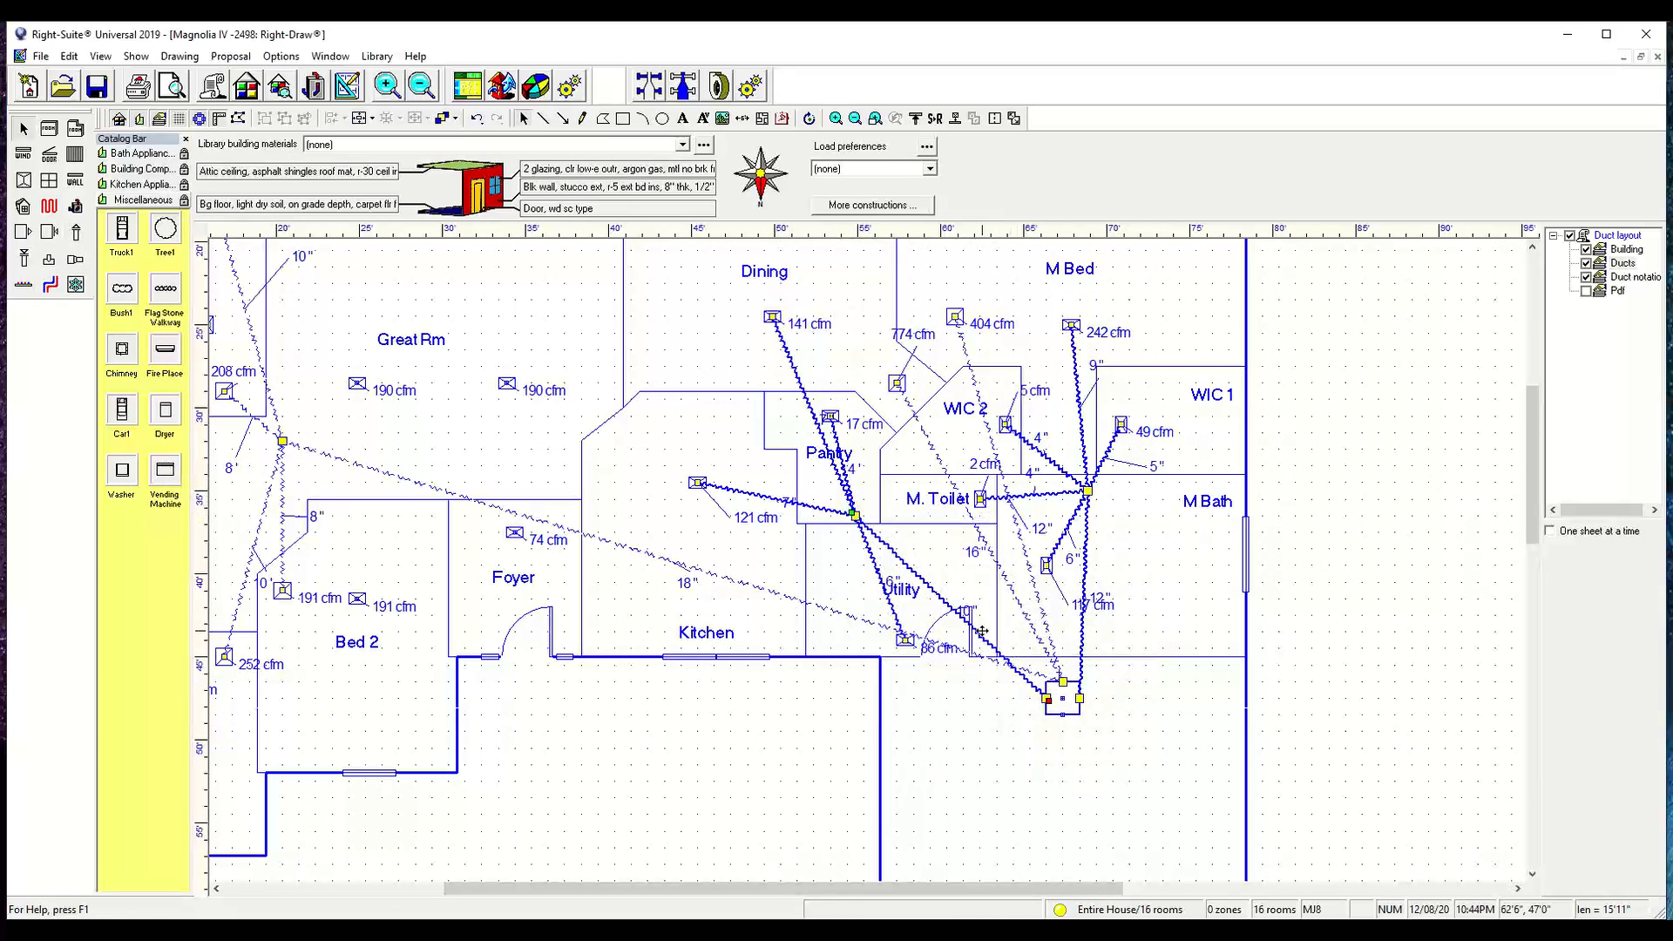
click(896, 582)
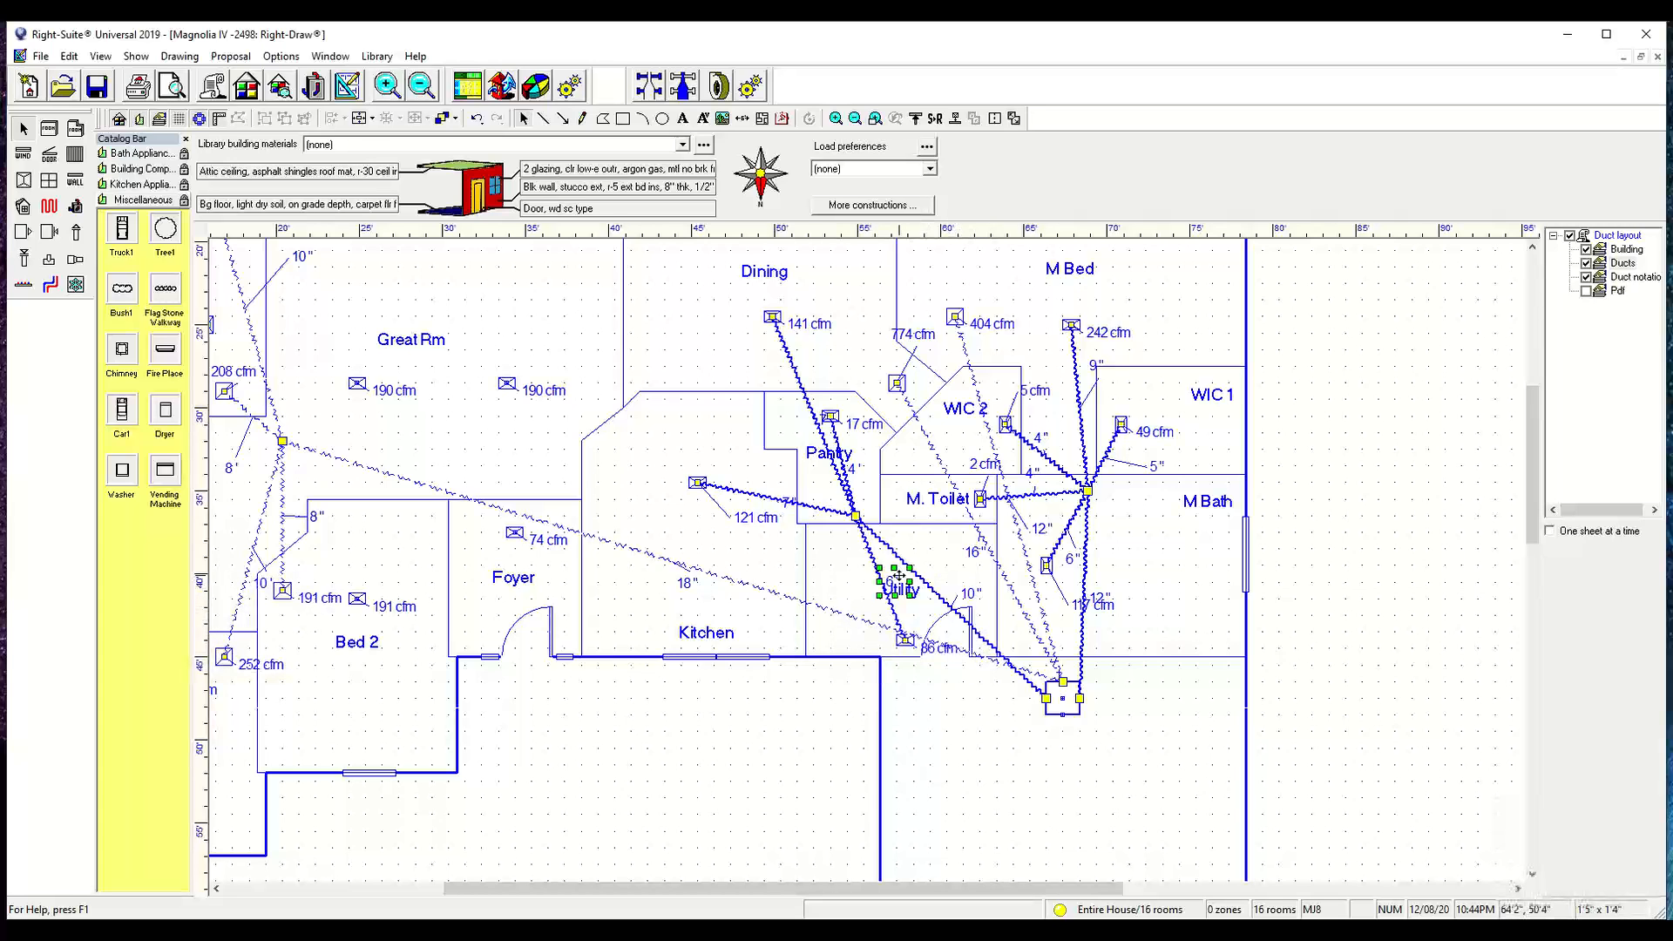
drag(851, 581, 850, 581)
drag(787, 504, 772, 386)
click(841, 455)
- Run supply ducts from the Bed 2 (about 9'2") and both Great Rm (about 6'9" each) registers to one junction near the Great Rm's lower wall
scroll(780, 442, down, 1)
middle_drag(804, 489, 909, 421)
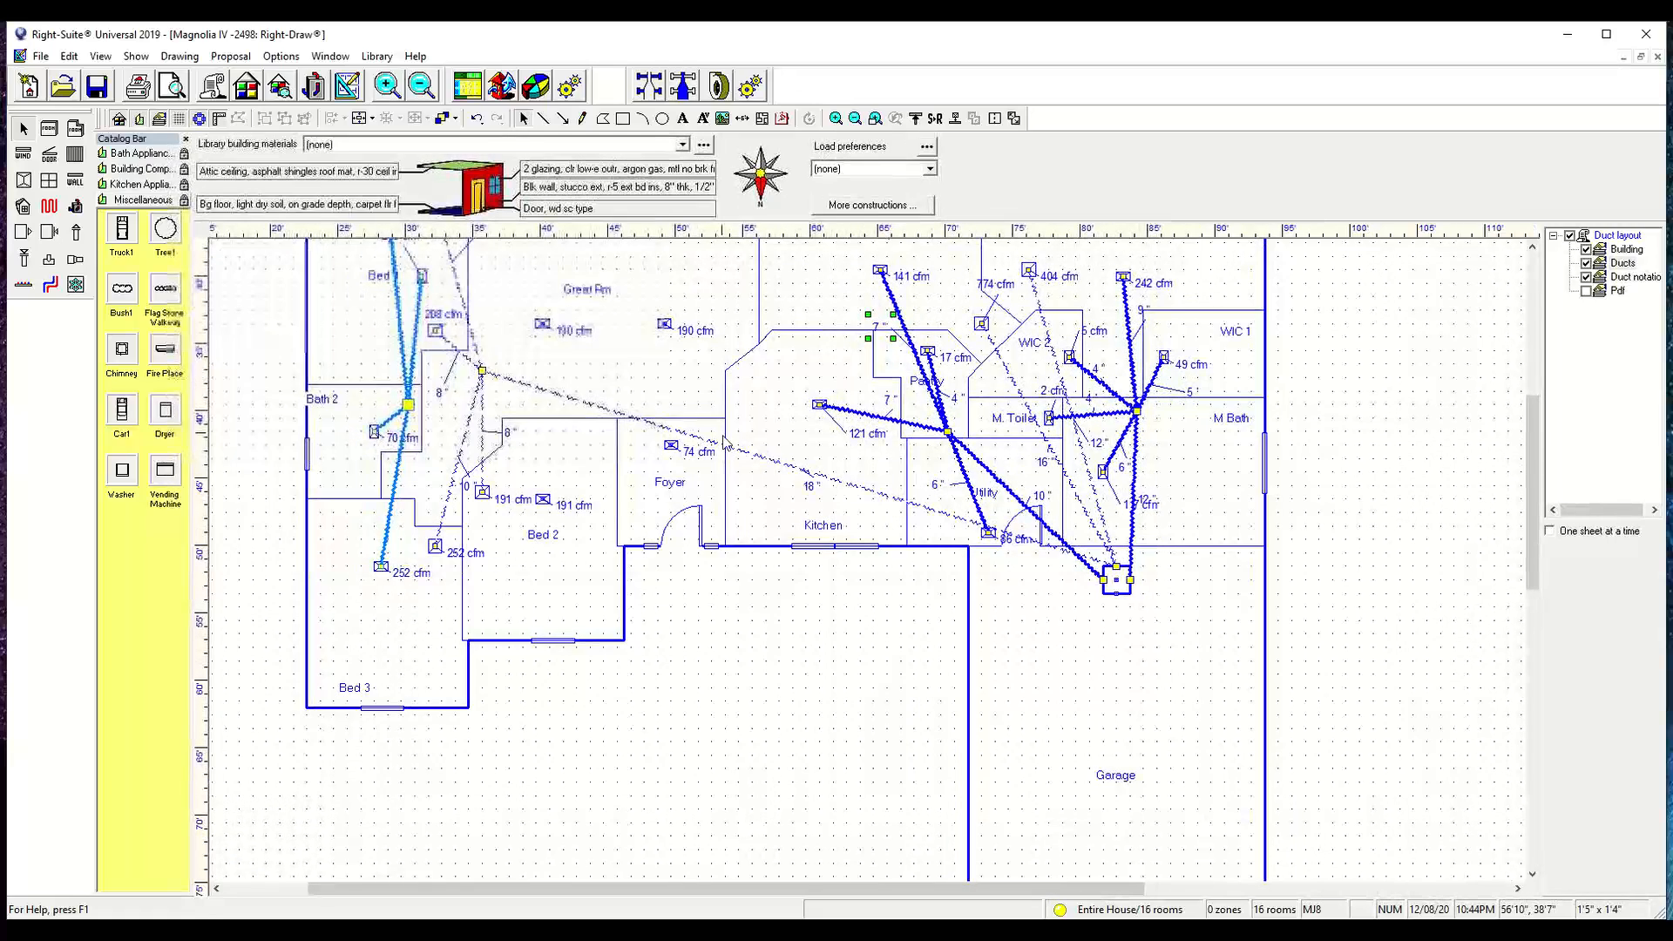
middle_drag(598, 541, 624, 603)
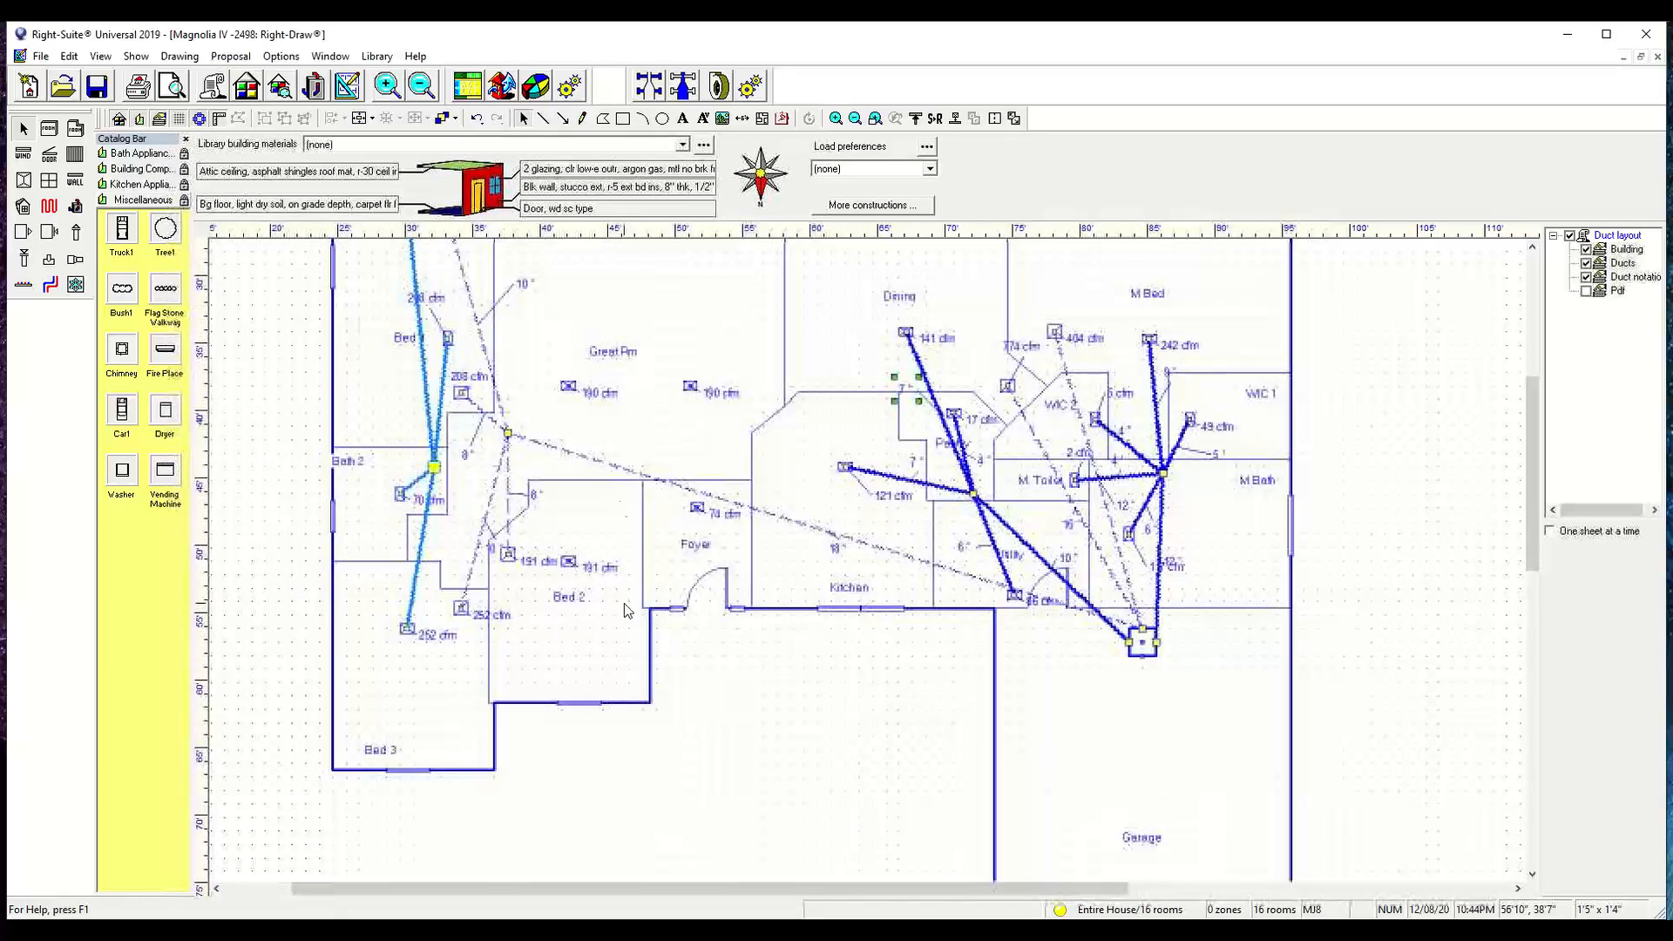
click(77, 234)
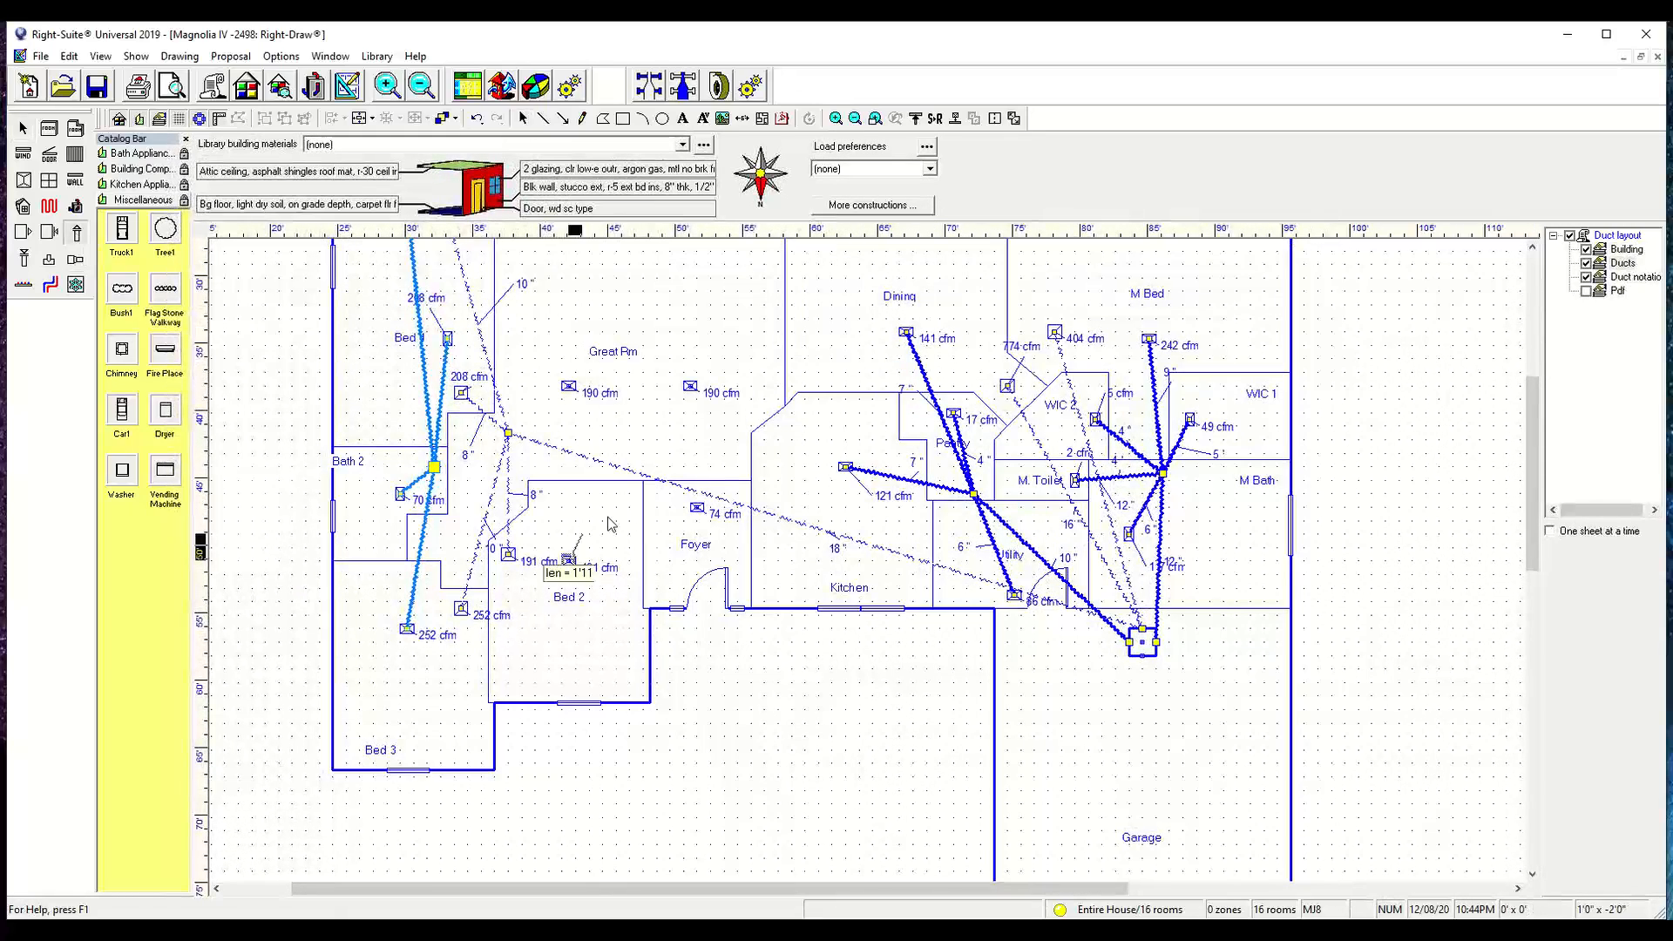
drag(571, 561, 631, 451)
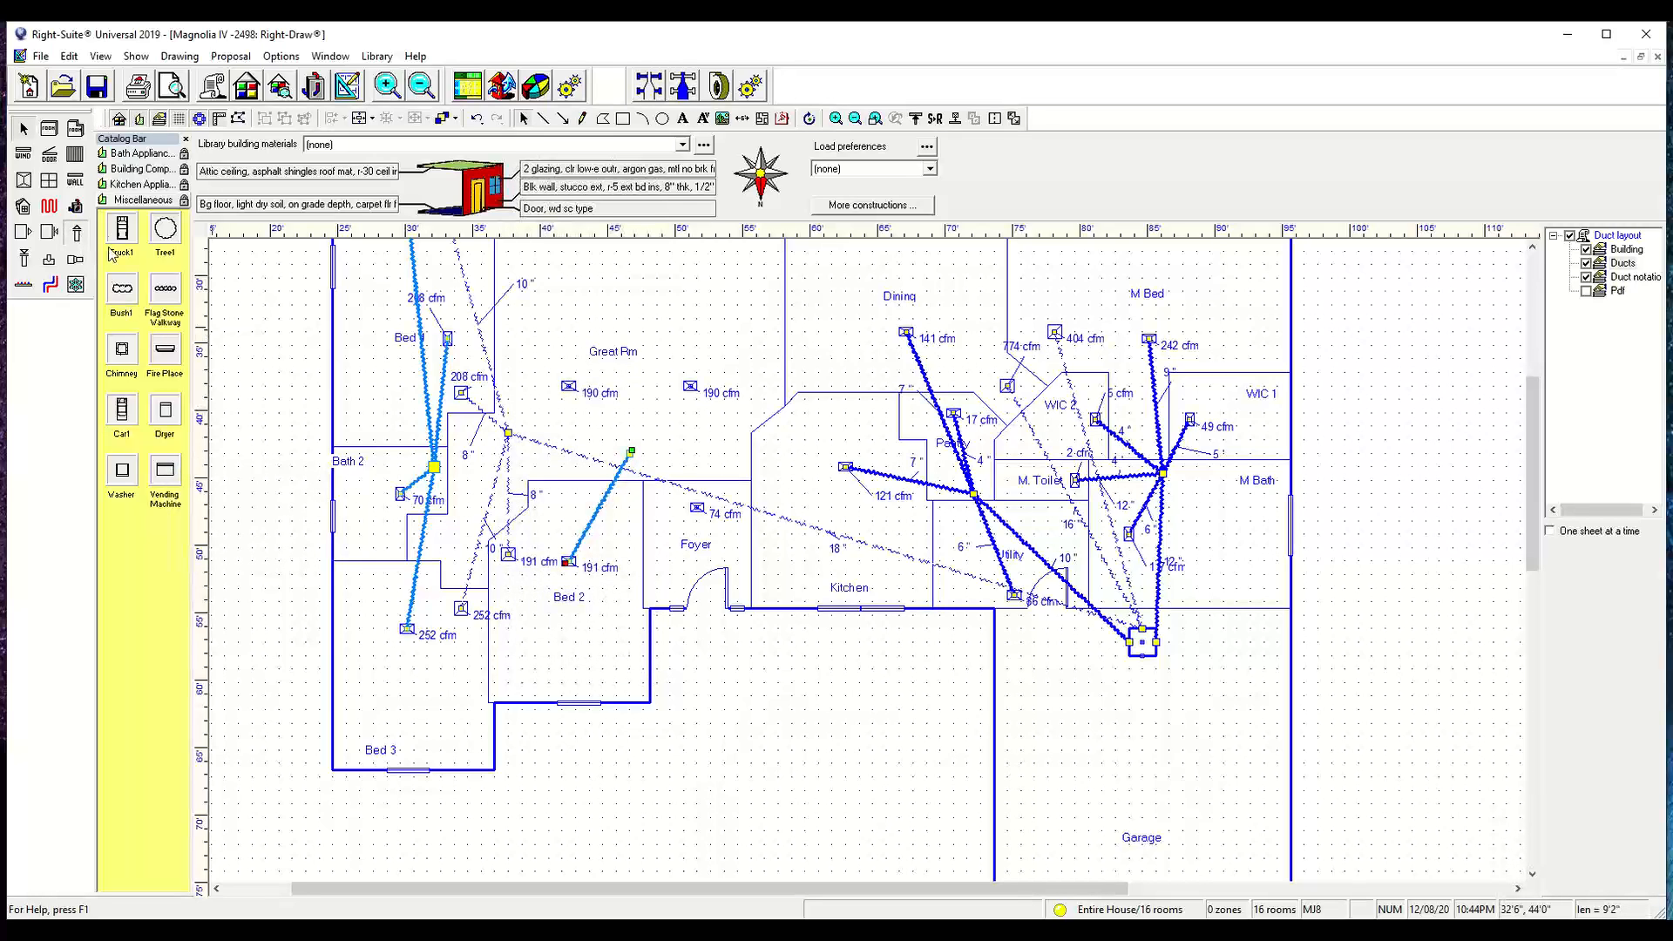
drag(571, 389, 631, 454)
click(77, 234)
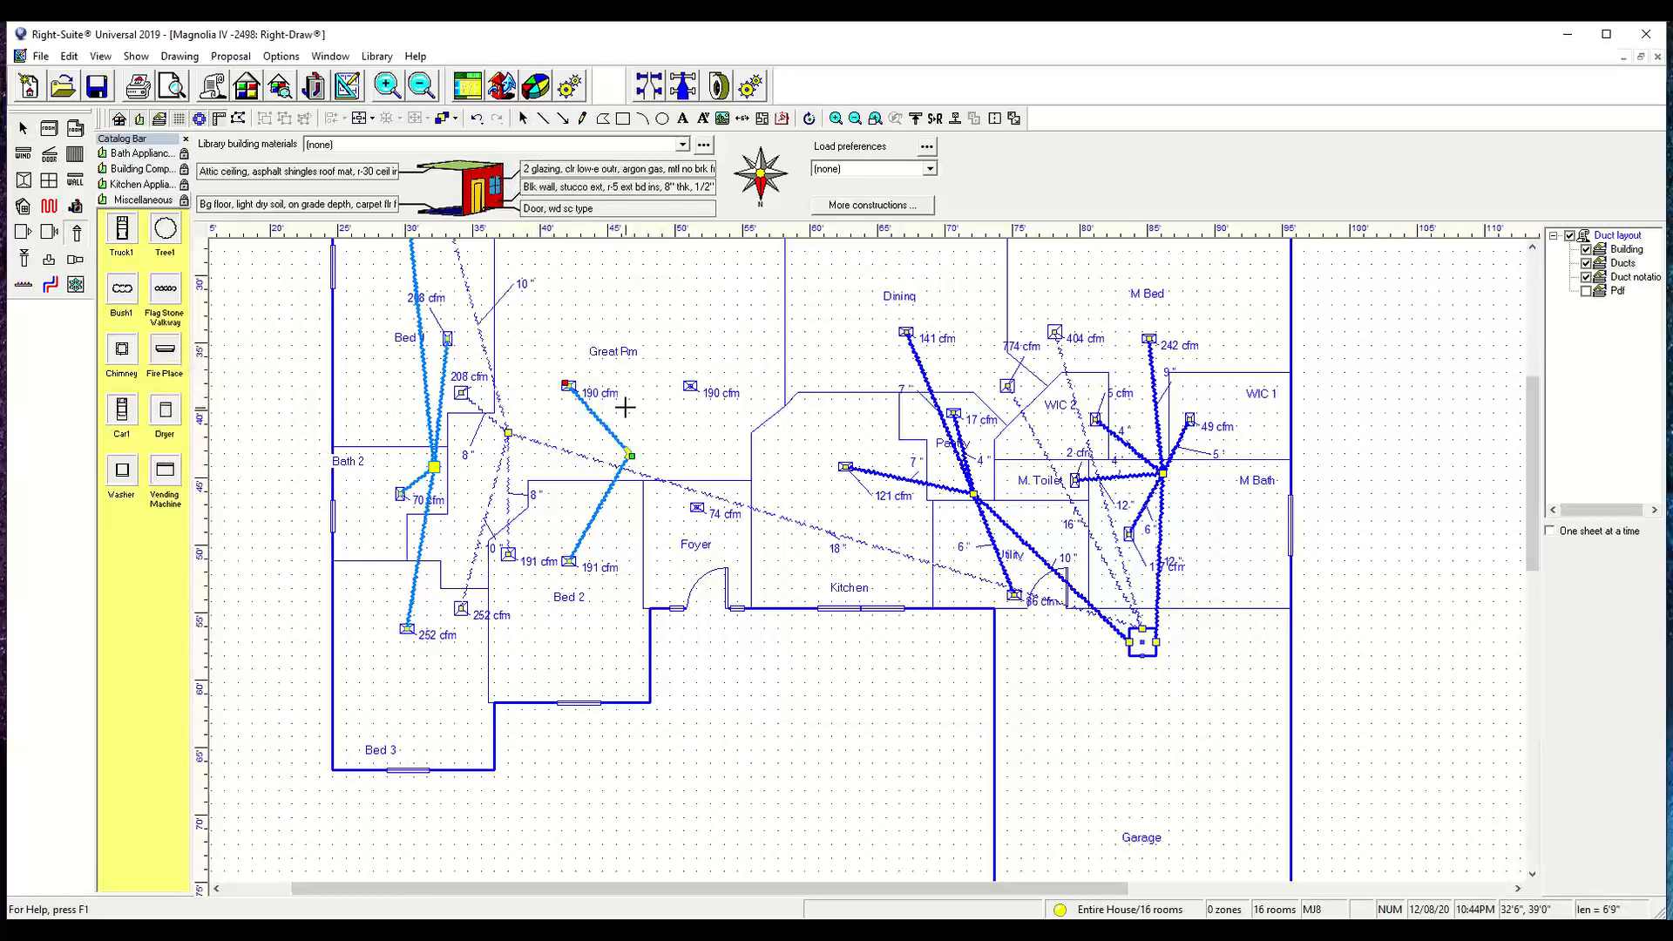
drag(688, 386, 631, 452)
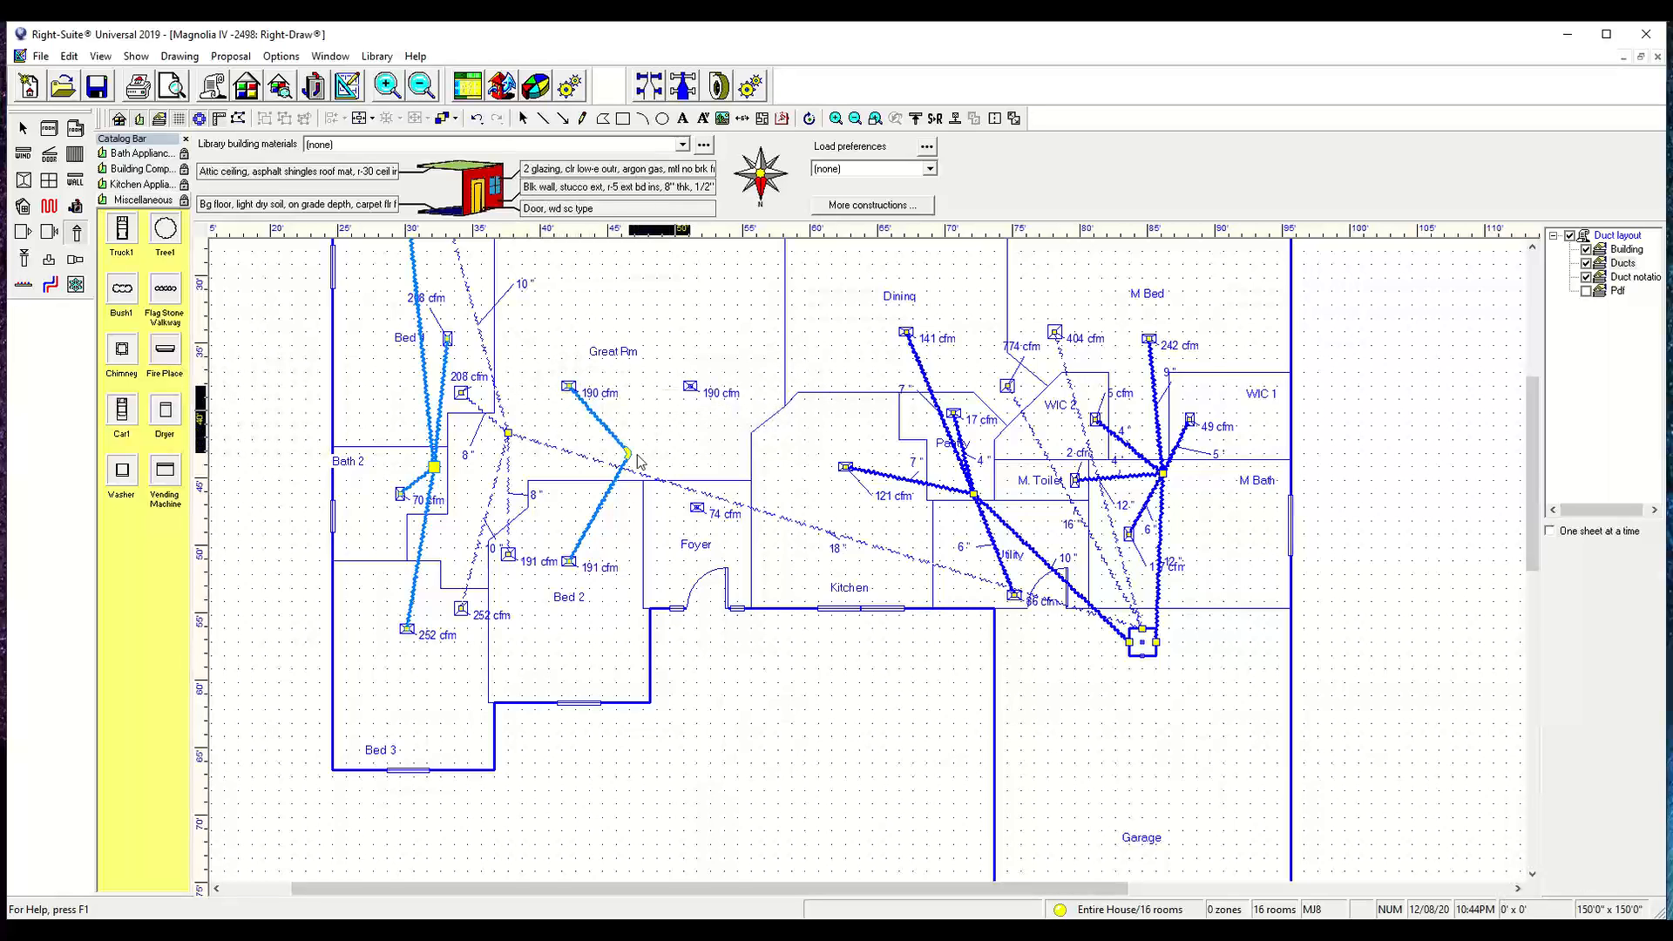
click(77, 234)
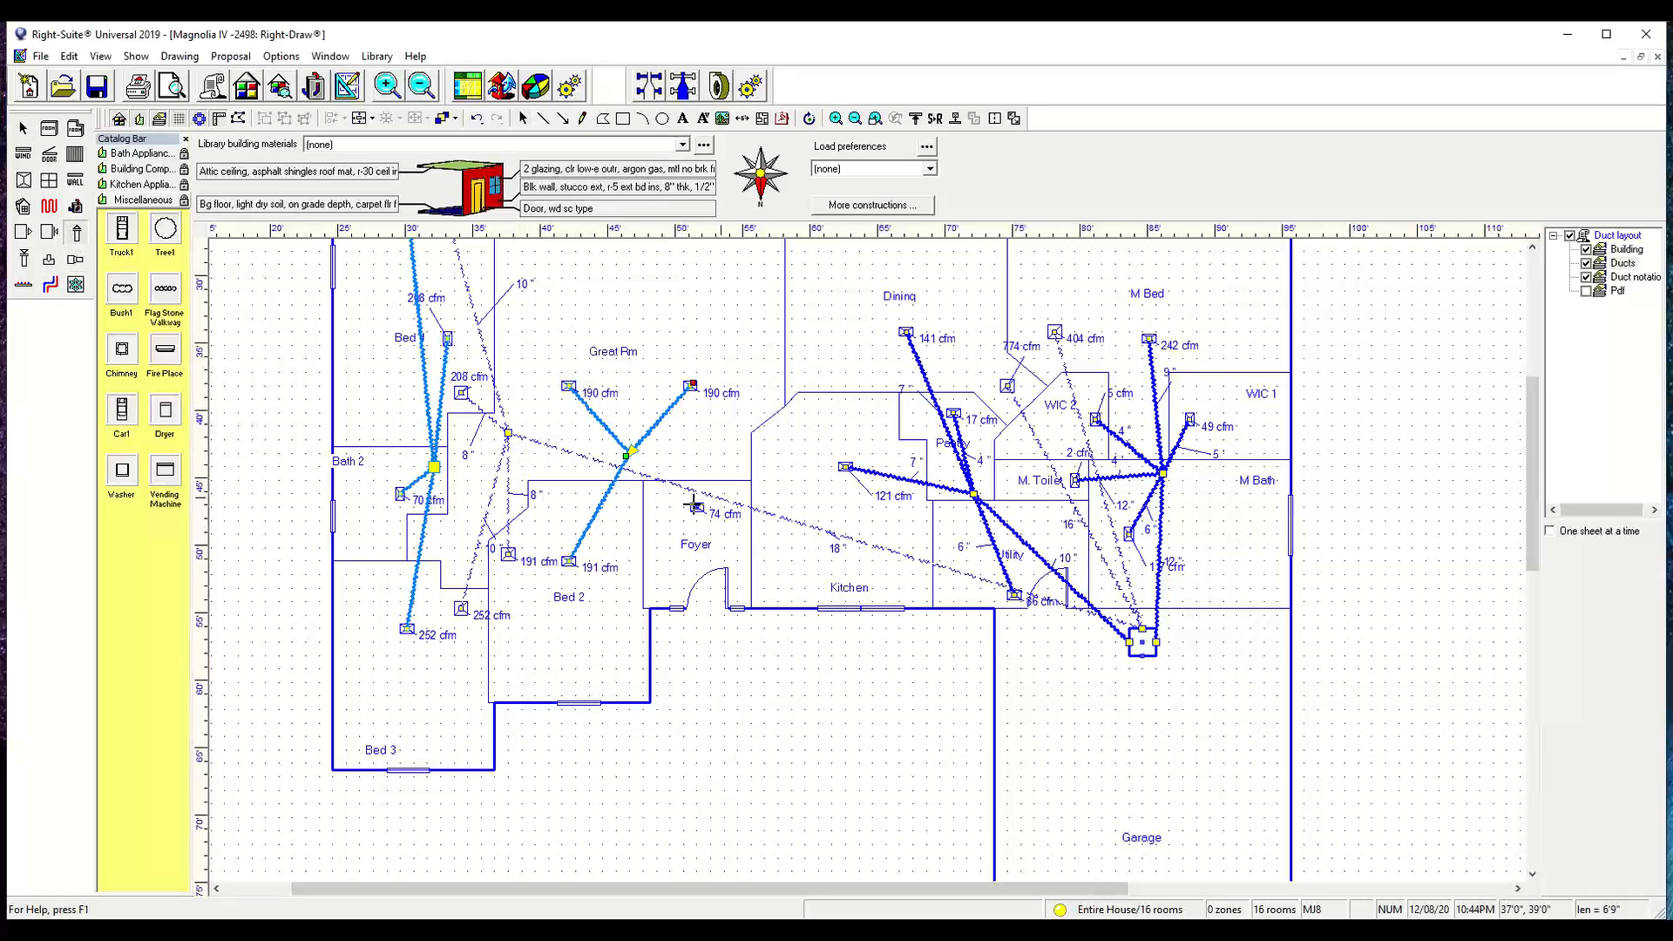
drag(697, 506, 631, 450)
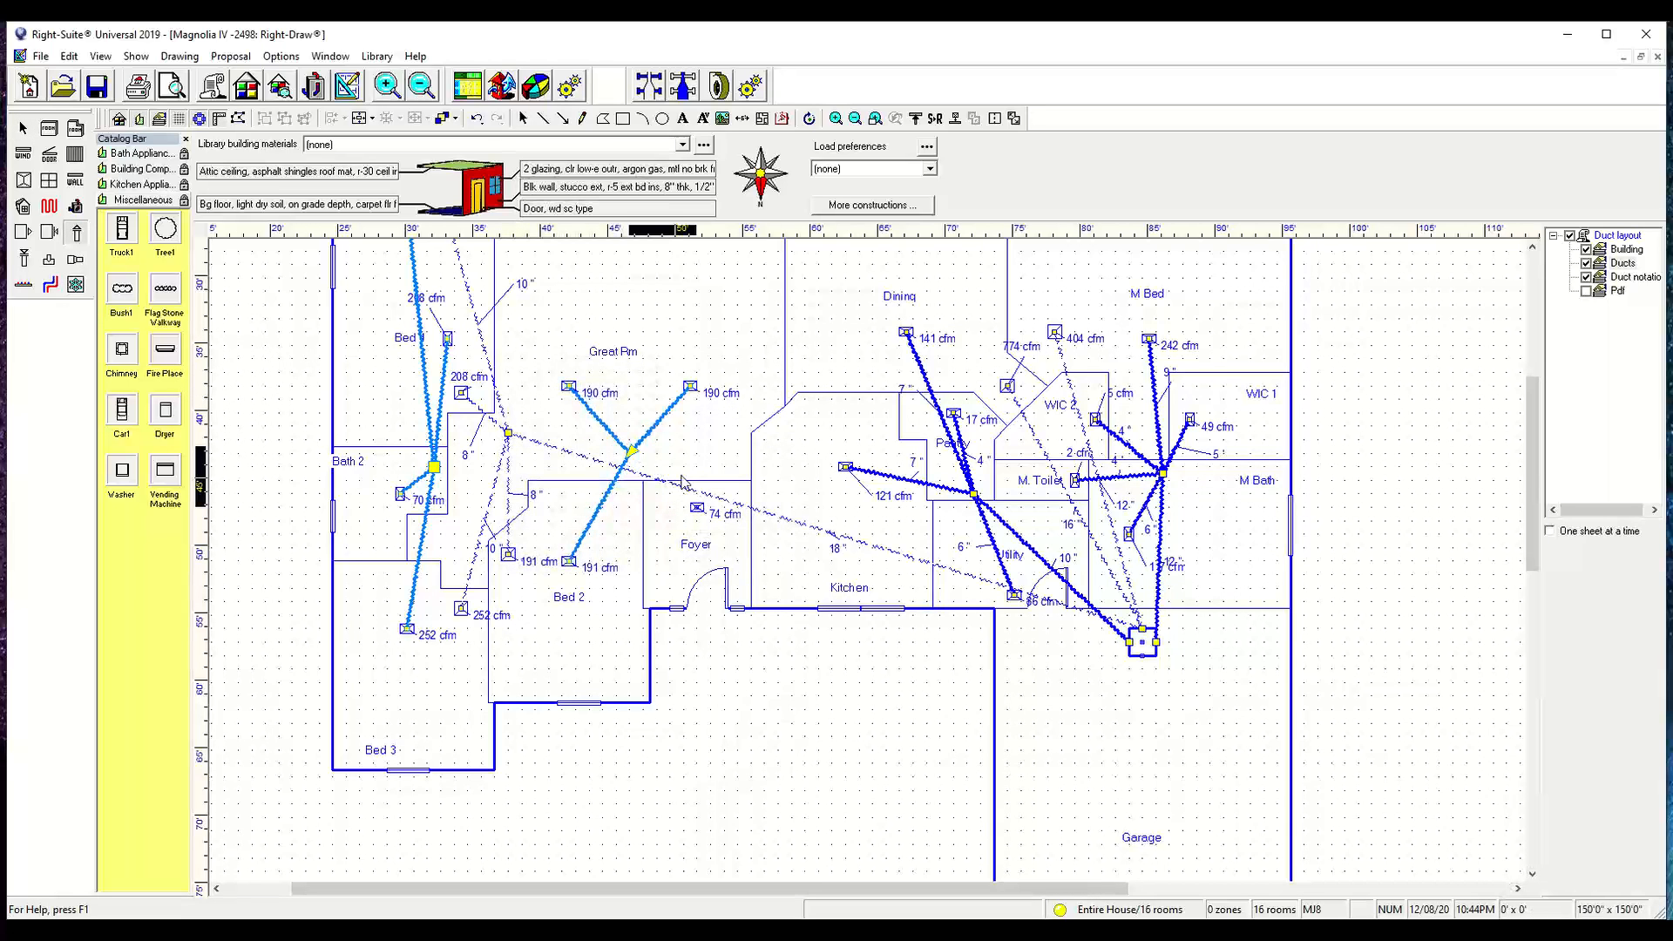
scroll(582, 475, up, 1)
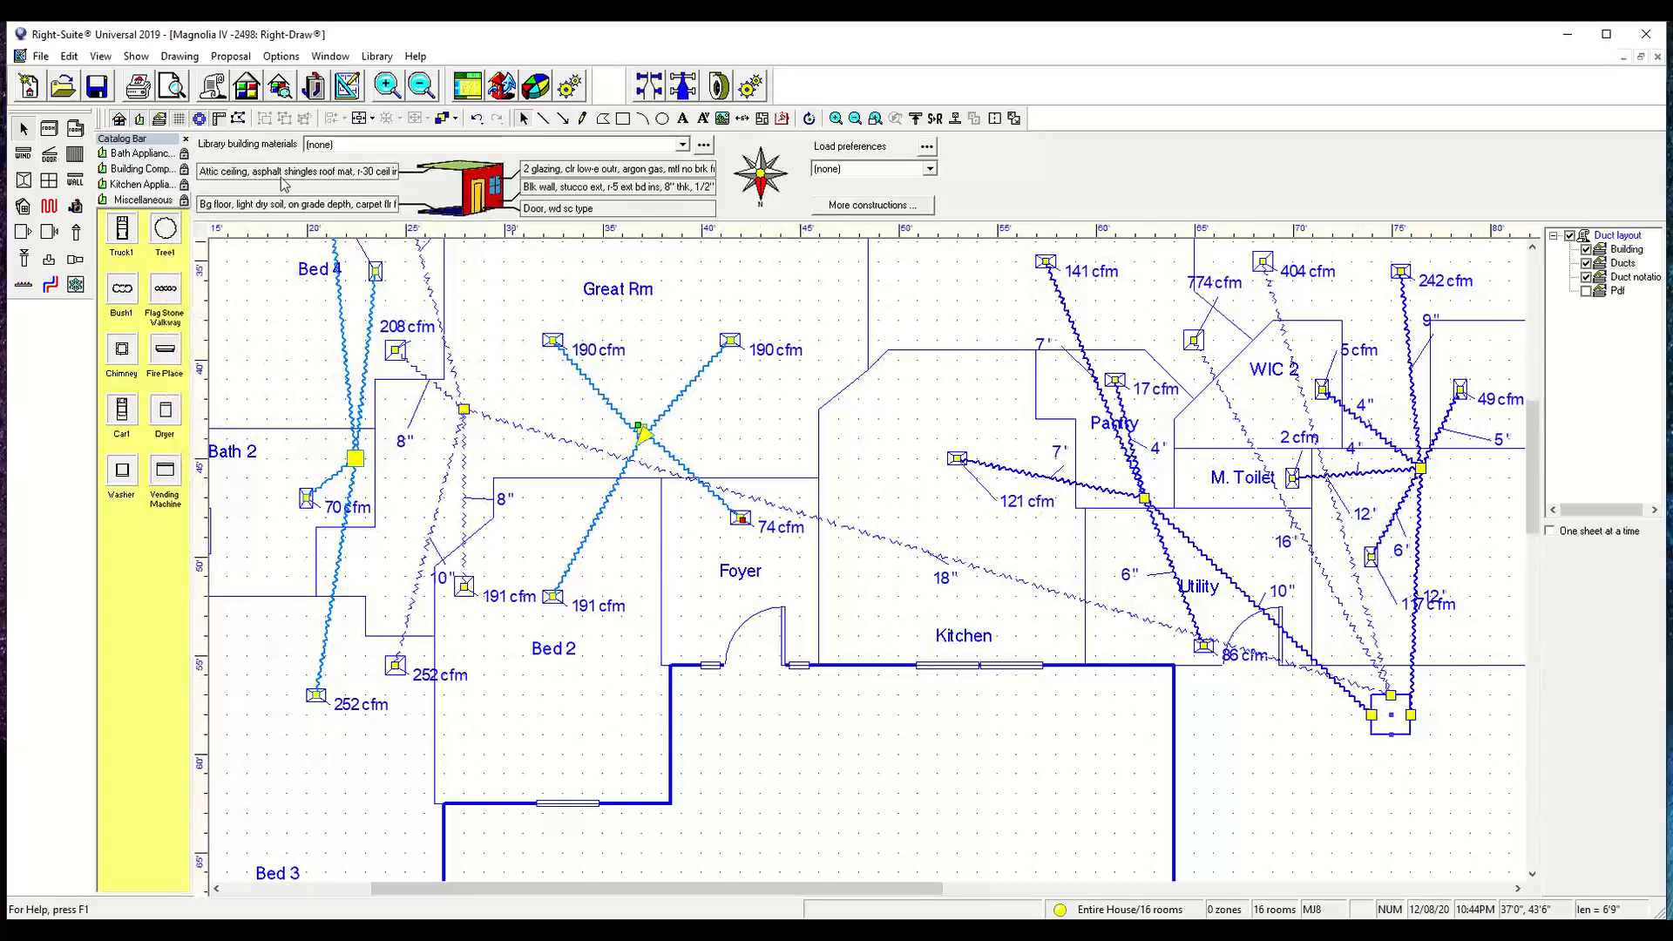
click(476, 120)
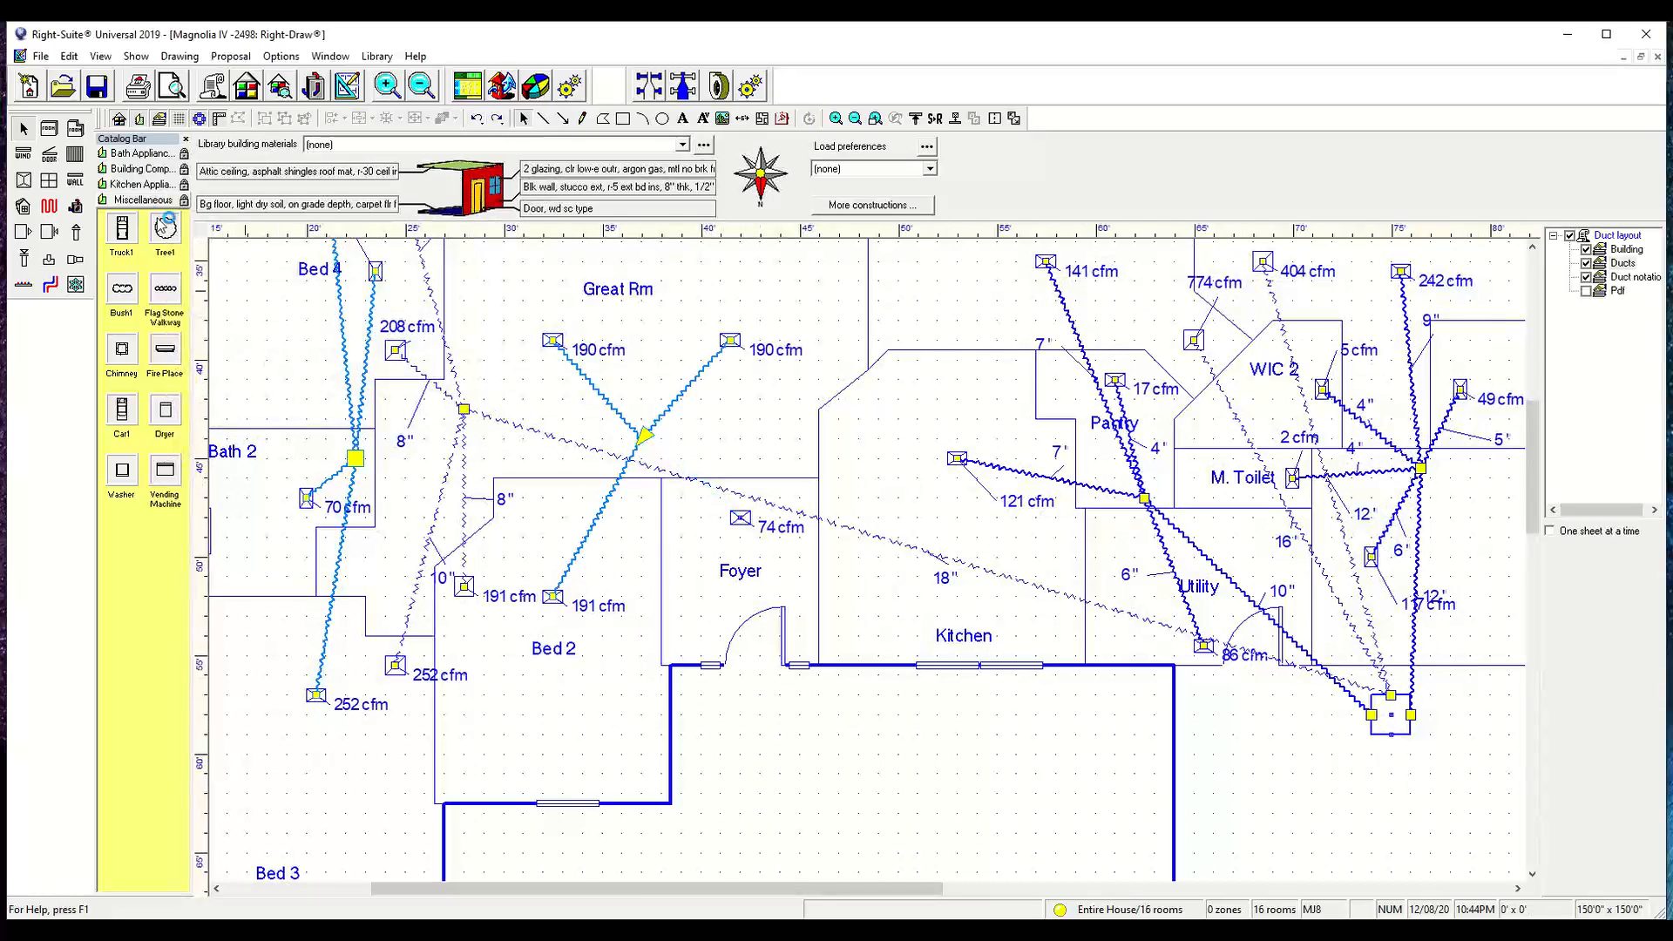
- Run a supply duct about 6'9" long between the Foyer register and the Great Rm junction
click(77, 235)
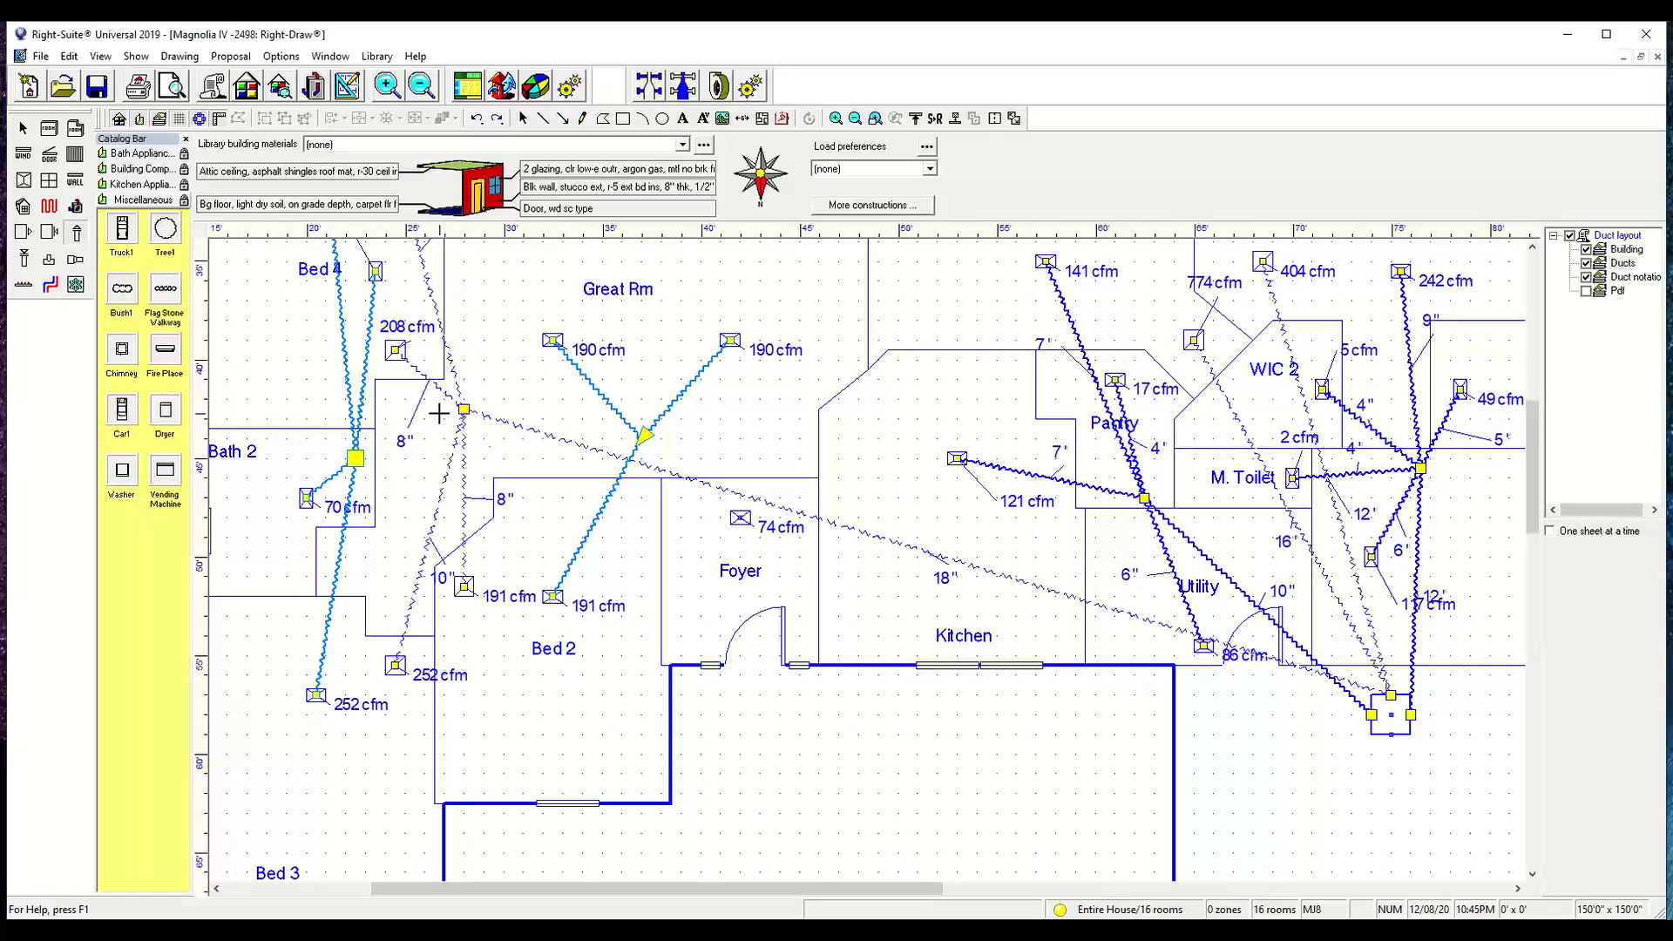
click(740, 517)
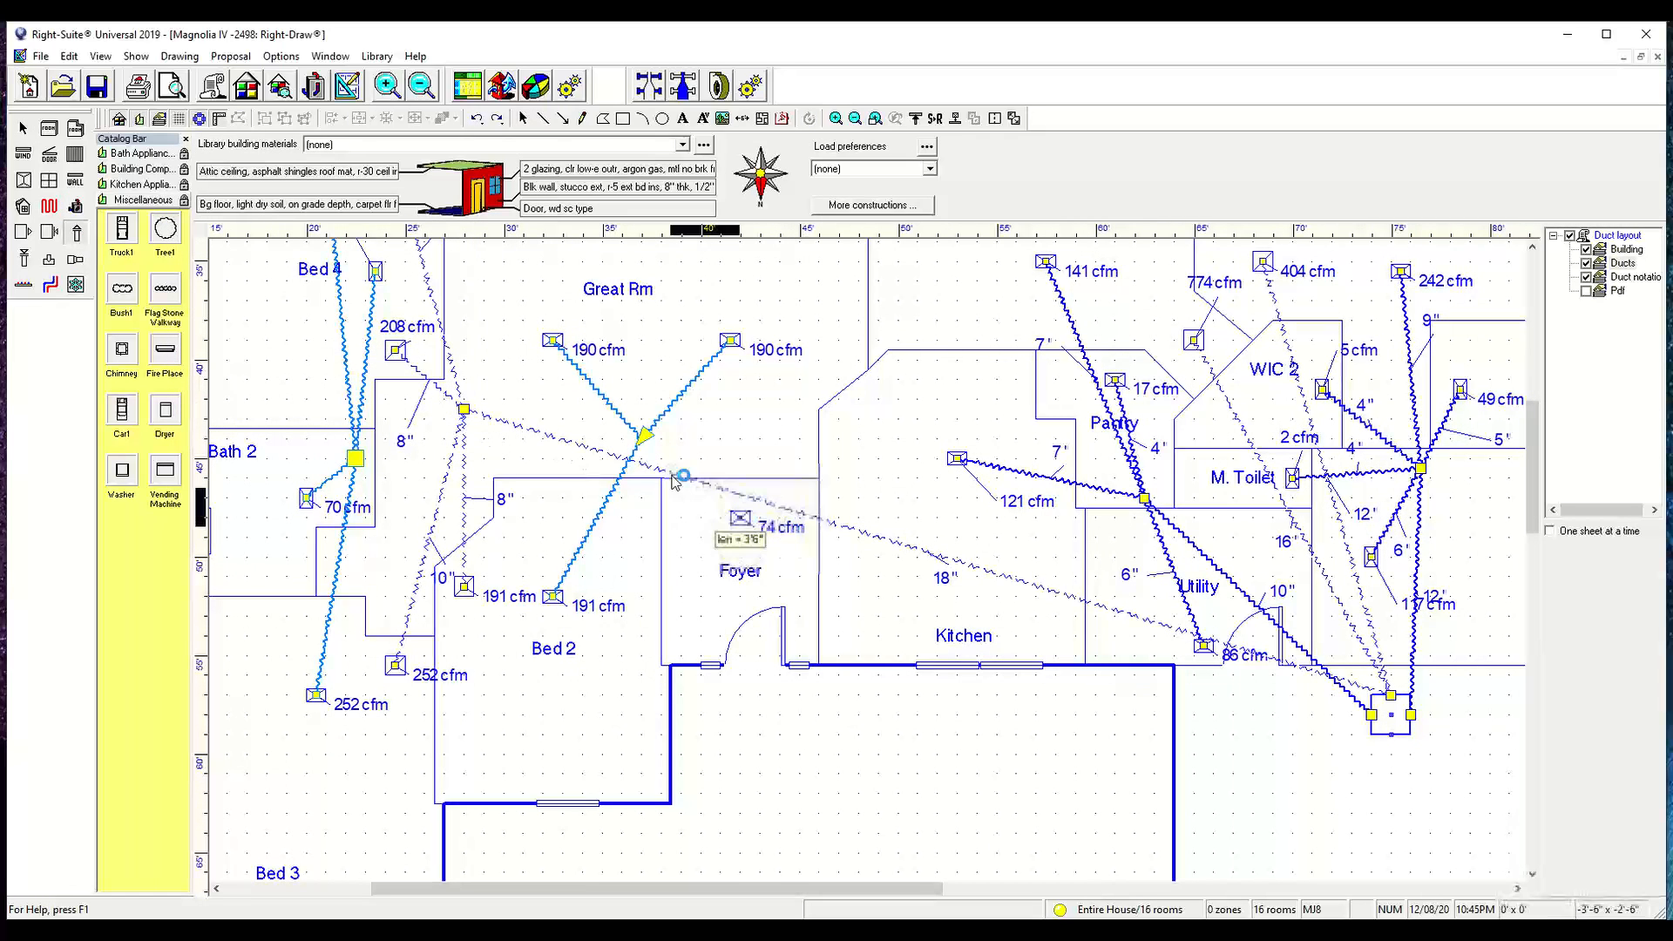
click(643, 437)
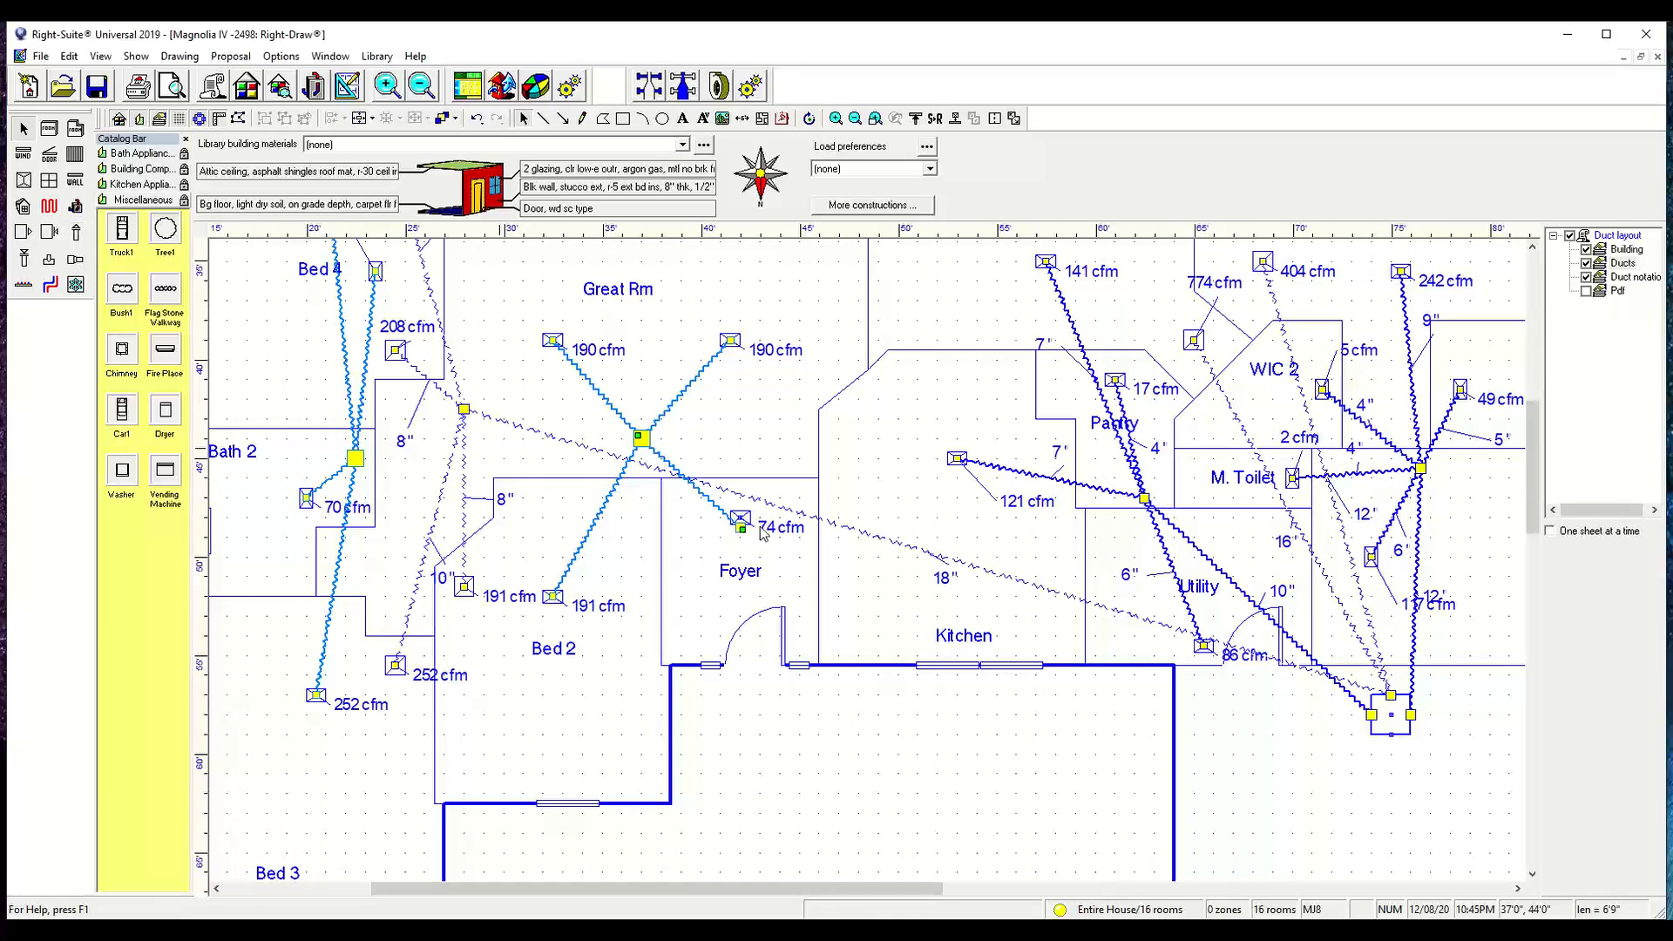
- Connect the Great Rm junction (about 39'7") and the Bath 2 junction (about 53'1") to the air handler with supply ducts
middle_drag(933, 568, 790, 498)
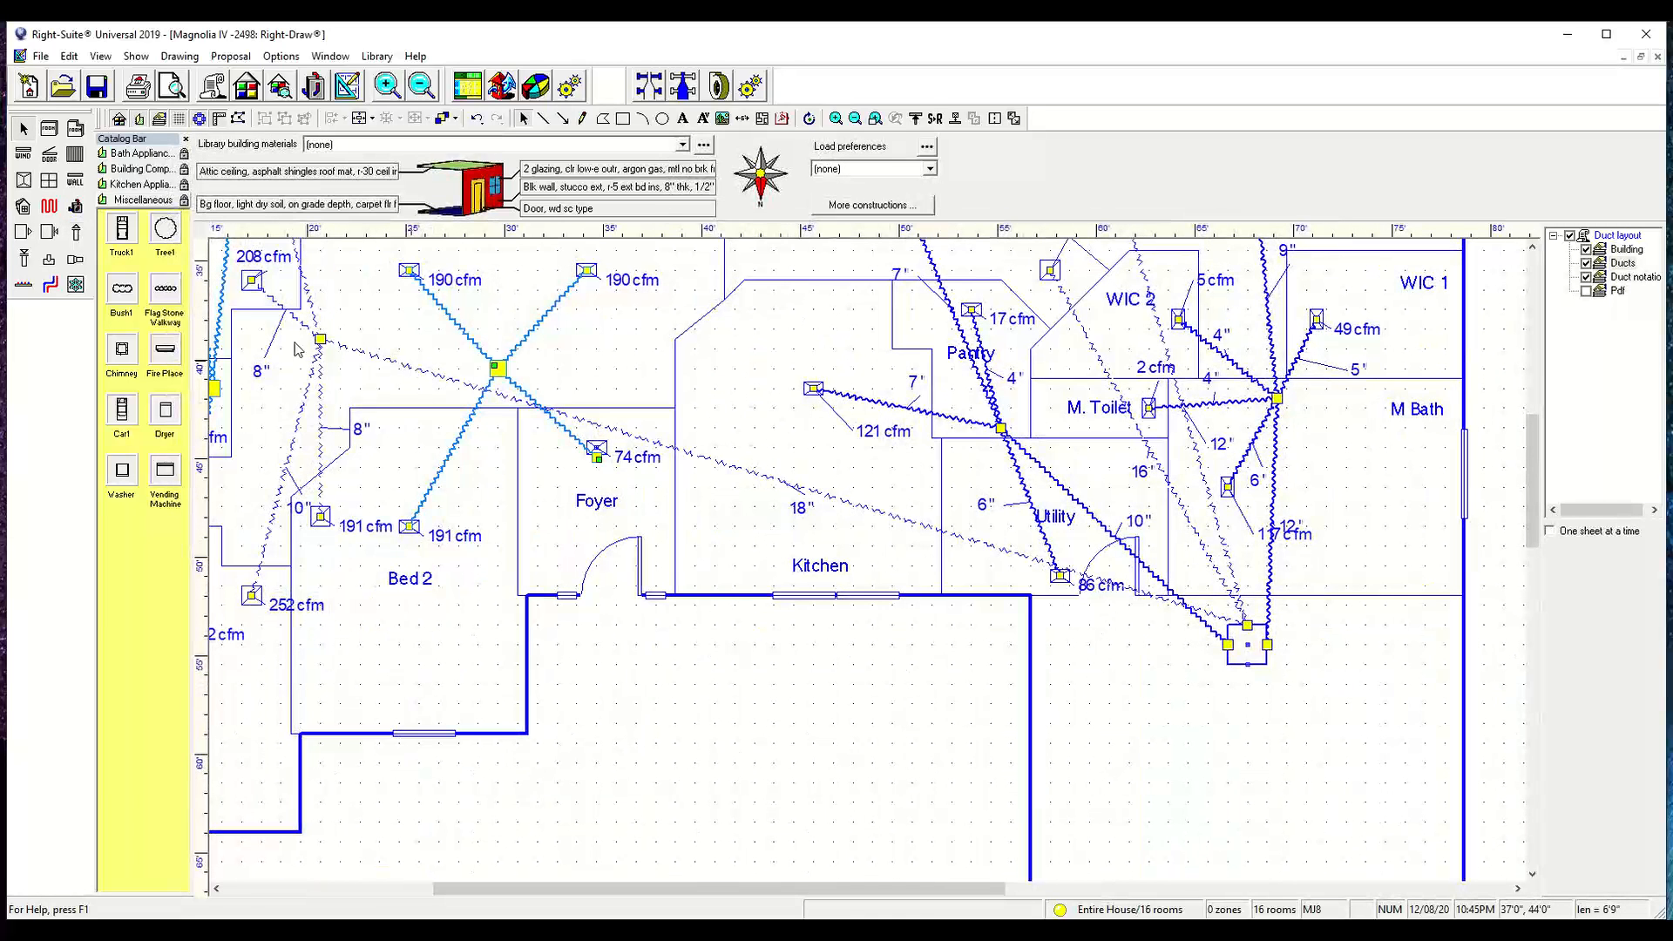
click(77, 238)
drag(1227, 645, 500, 369)
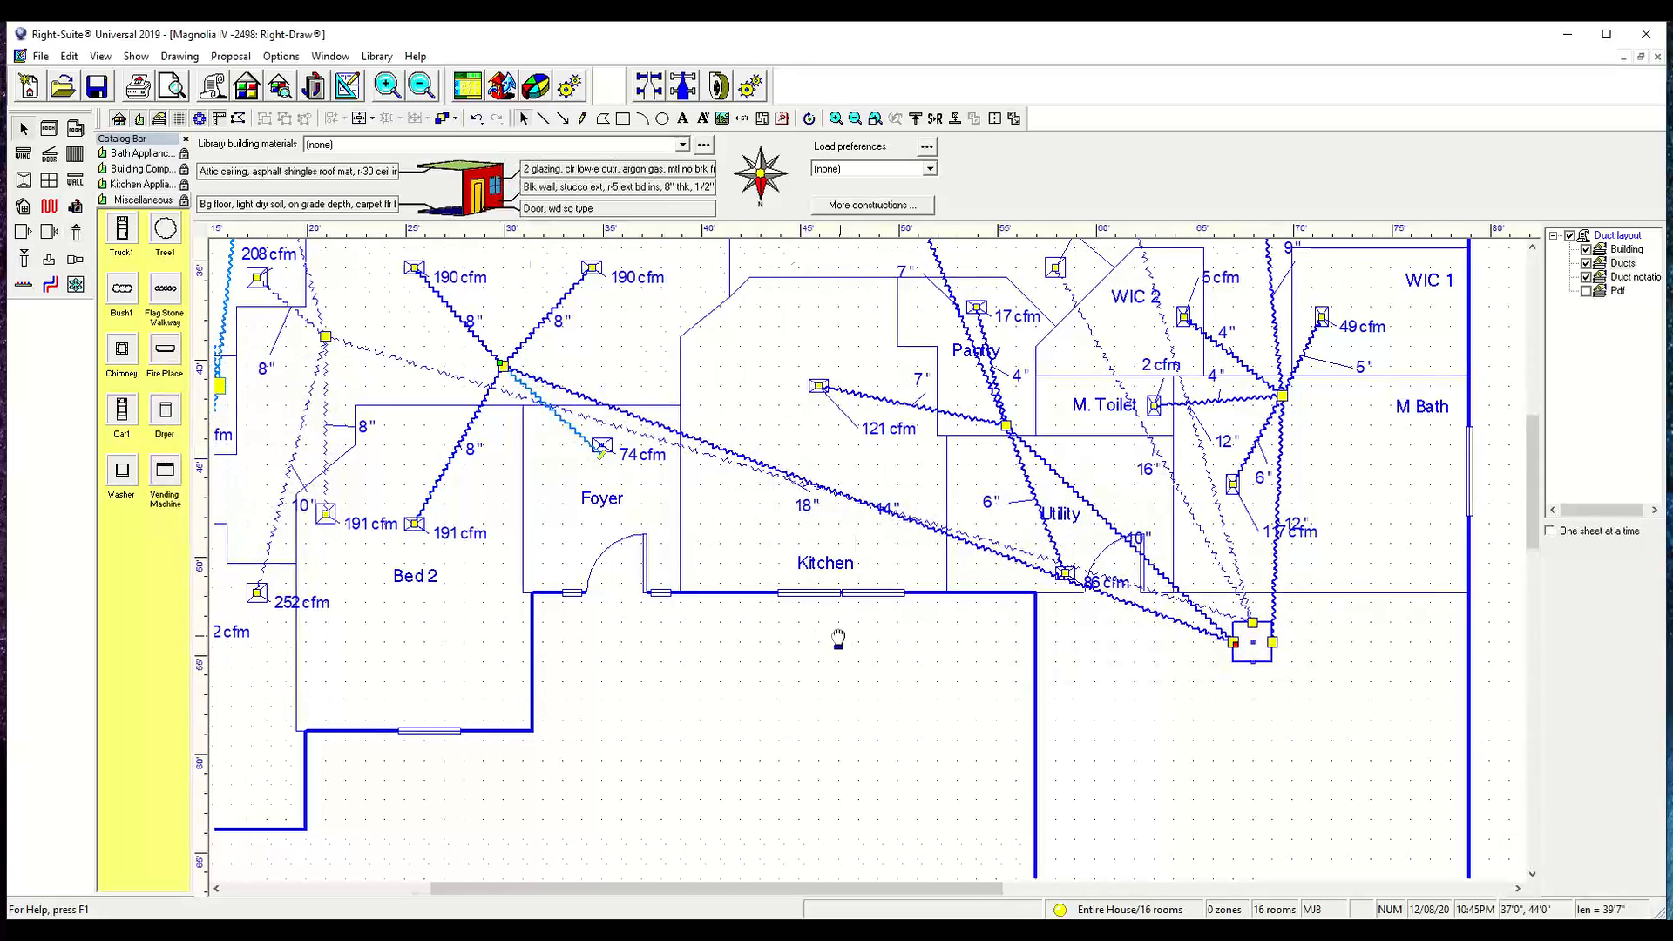
mouse_move(838, 639)
middle_down()
mouse_move(952, 584)
mouse_move(941, 561)
mouse_move(902, 614)
middle_up()
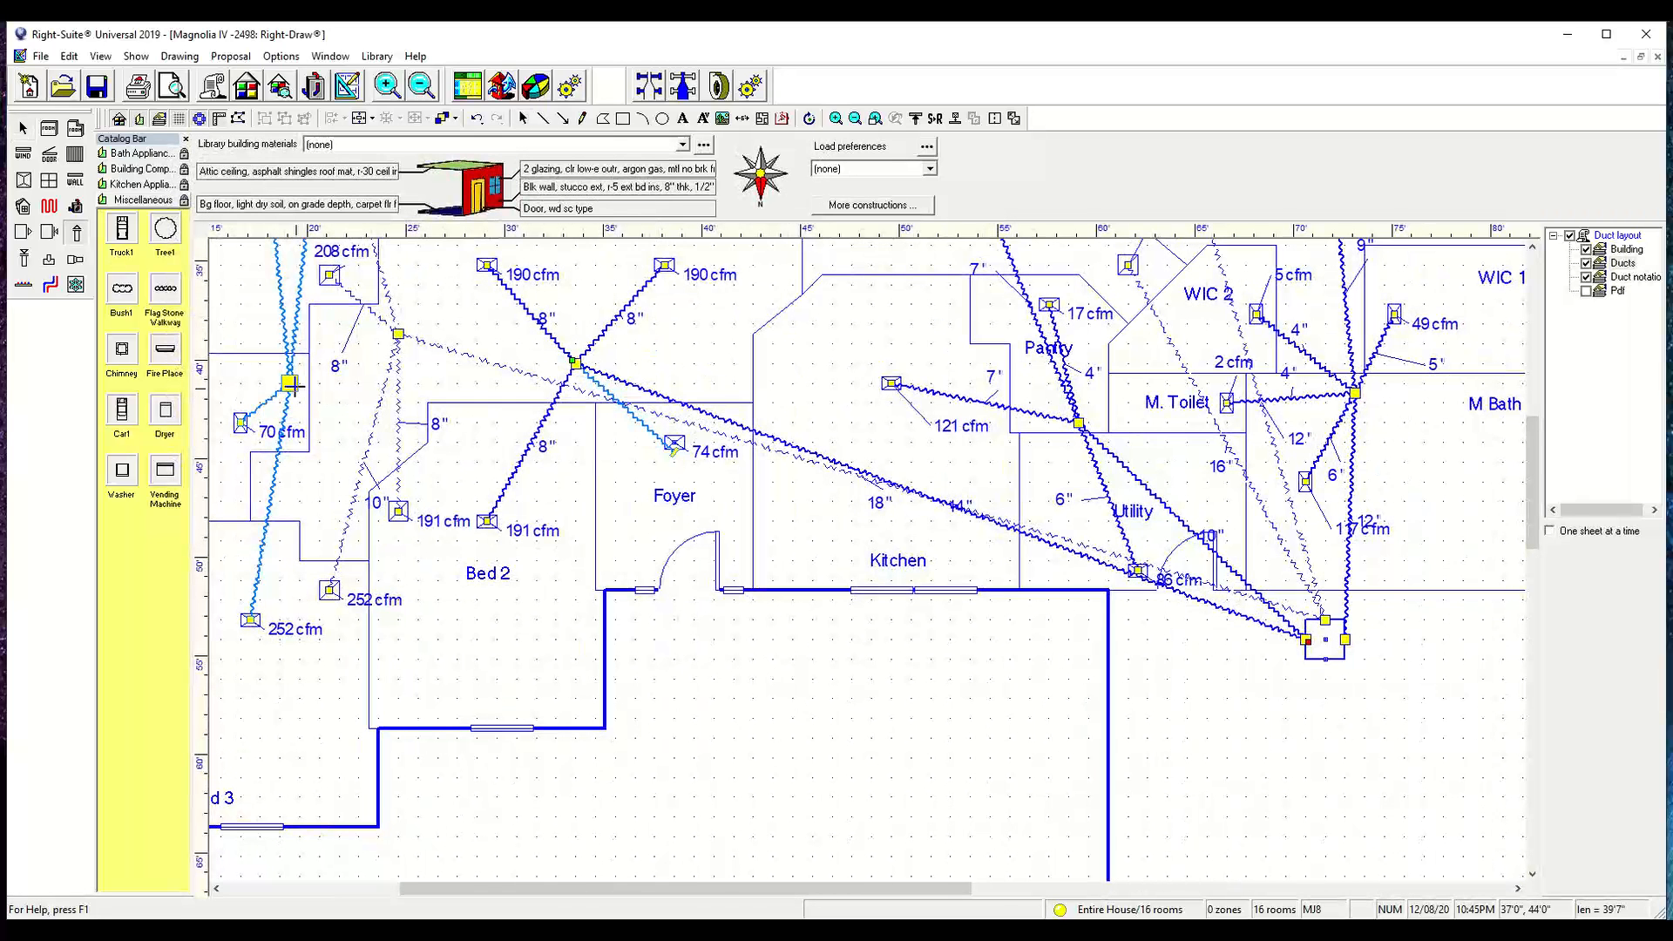
drag(290, 383, 1307, 645)
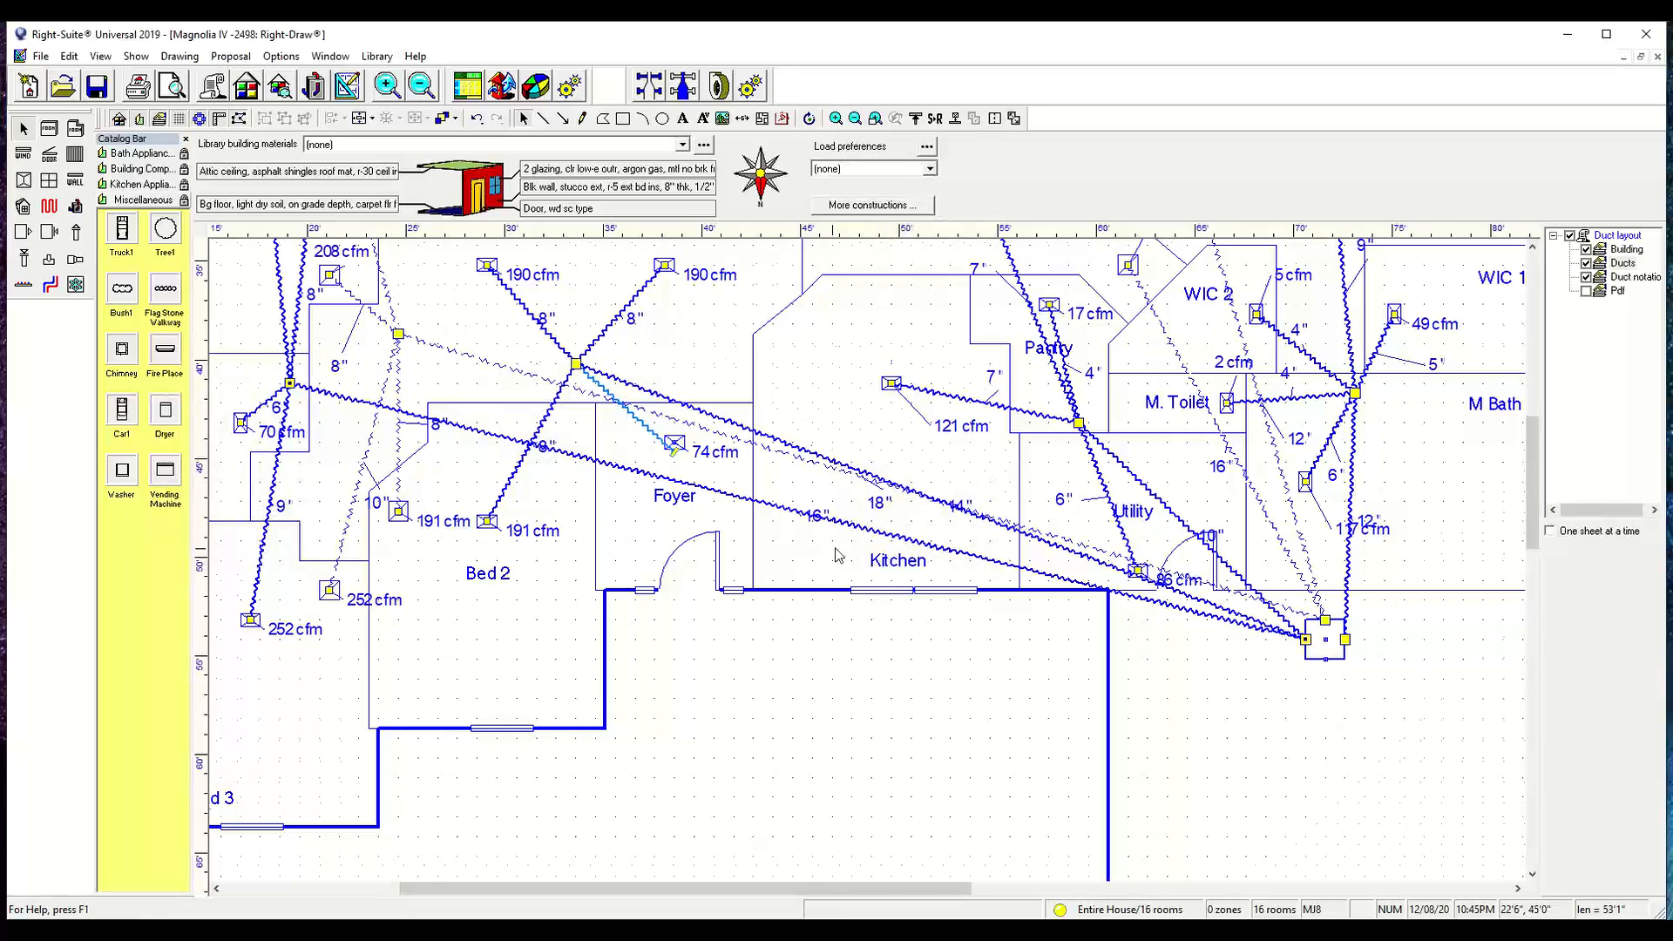
- Attach the loose end of the Foyer duct to its register and move the 16" trunk label next to the Foyer room name
scroll(835, 549, up, 1)
drag(999, 546, 912, 527)
scroll(583, 501, down, 1)
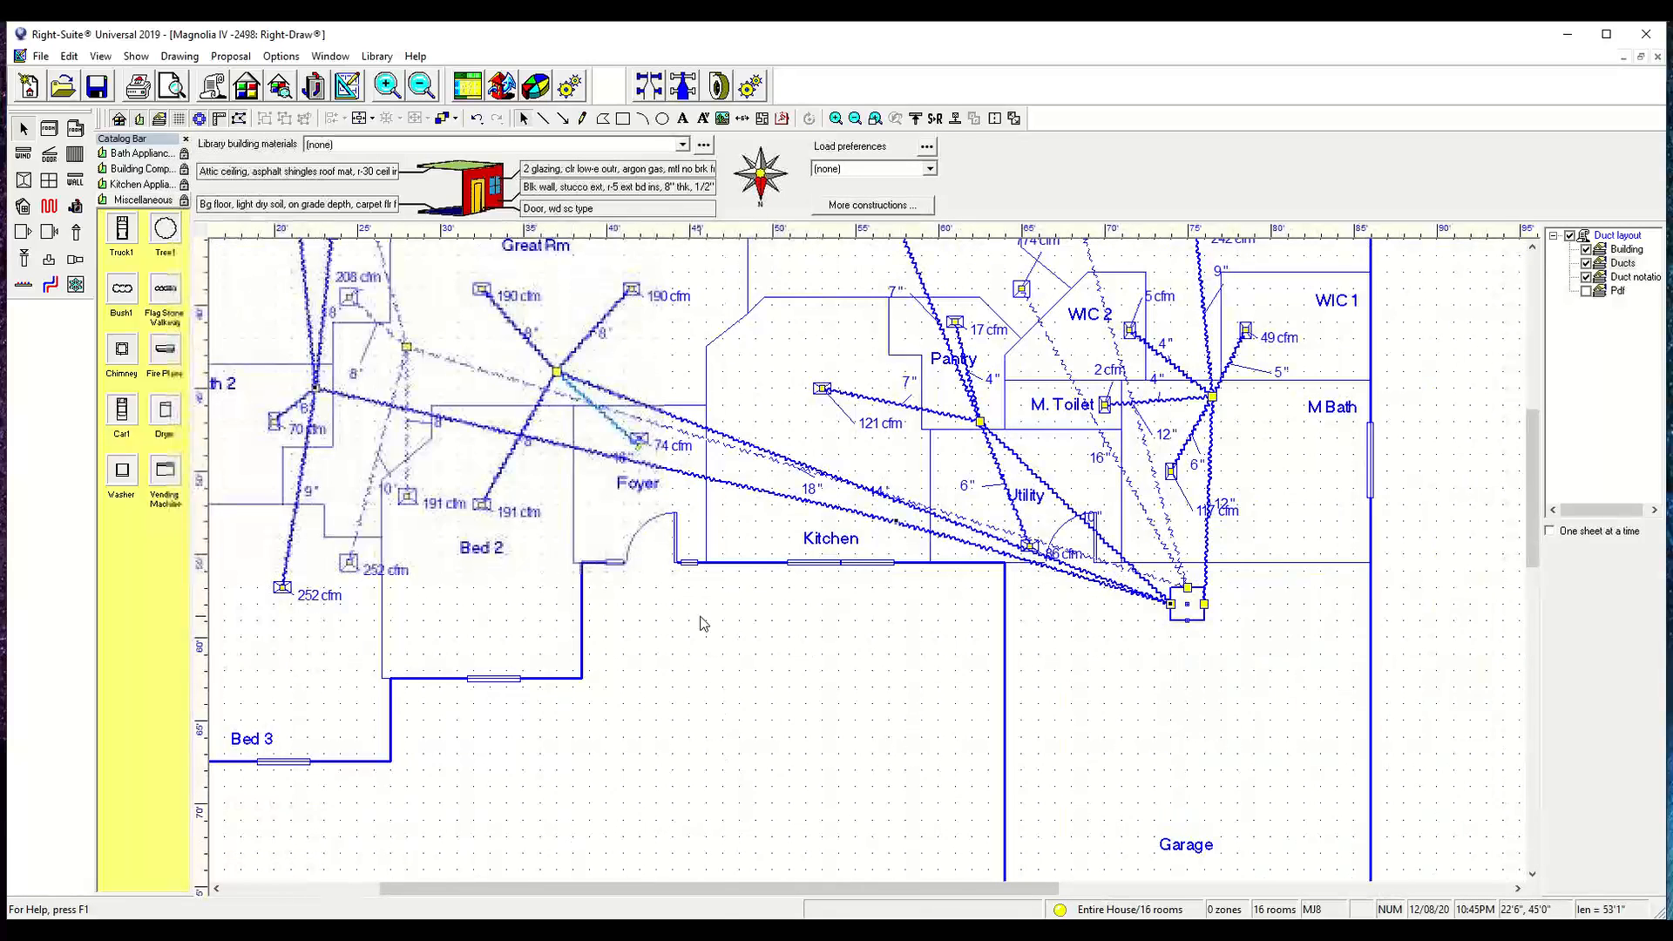
drag(641, 442, 615, 483)
click(623, 461)
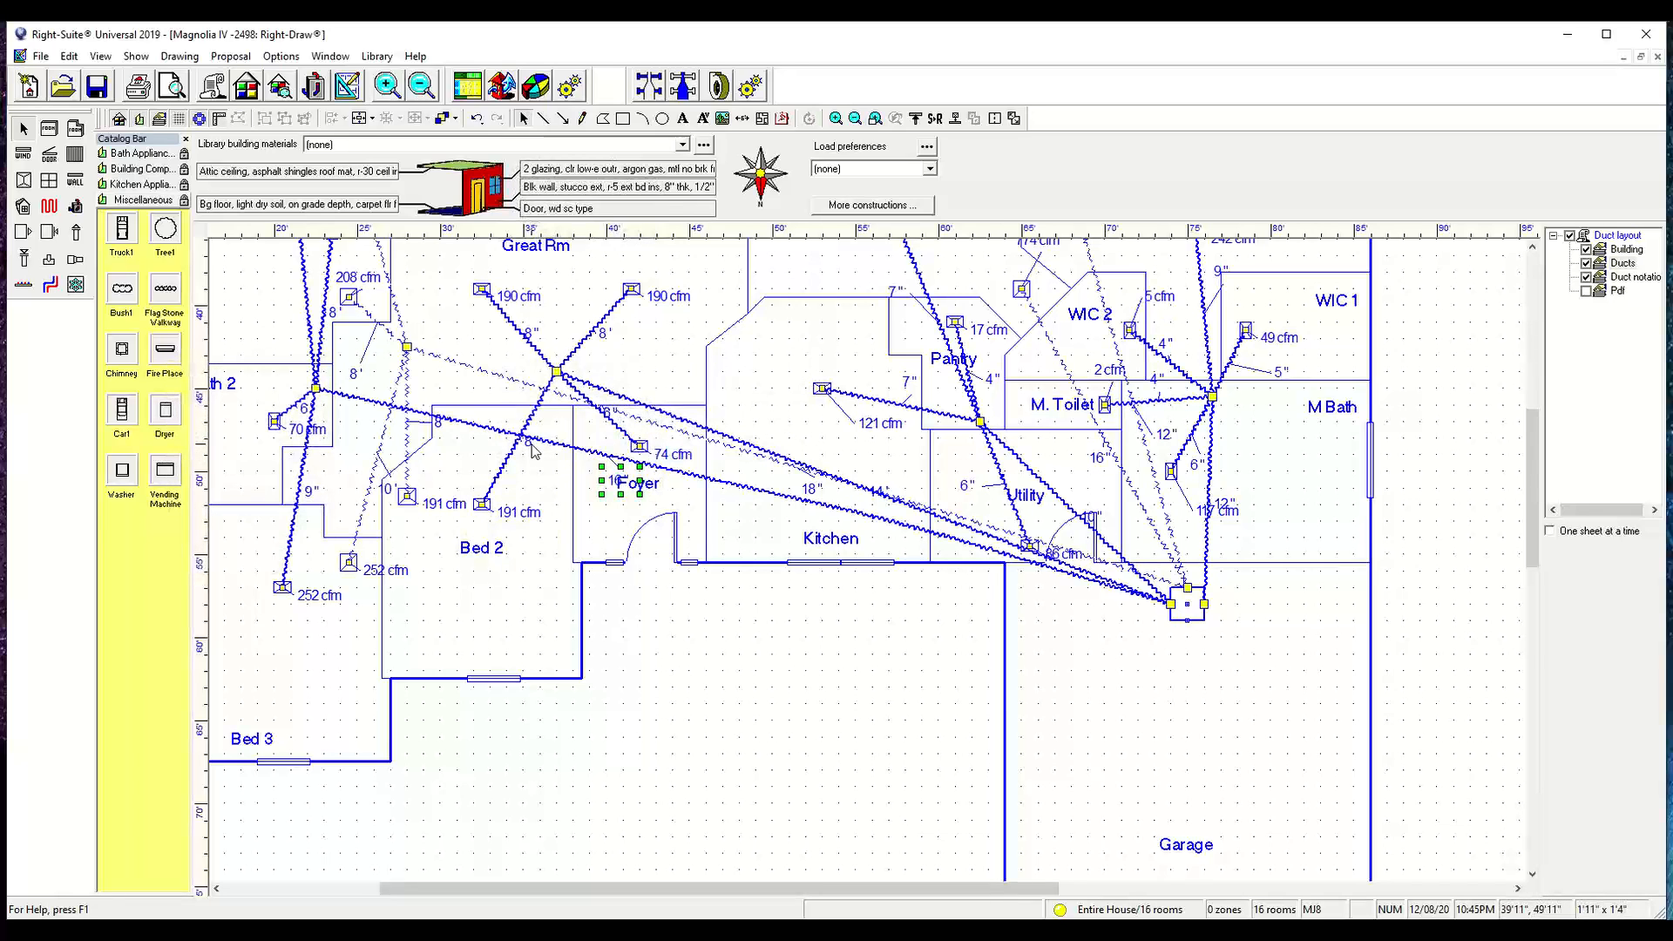
- Move the Bed 2 8" supply and return labels, the 10" return label and the Bath 2 6" label clear of the ducts
drag(528, 442, 537, 486)
click(436, 423)
drag(435, 423, 441, 440)
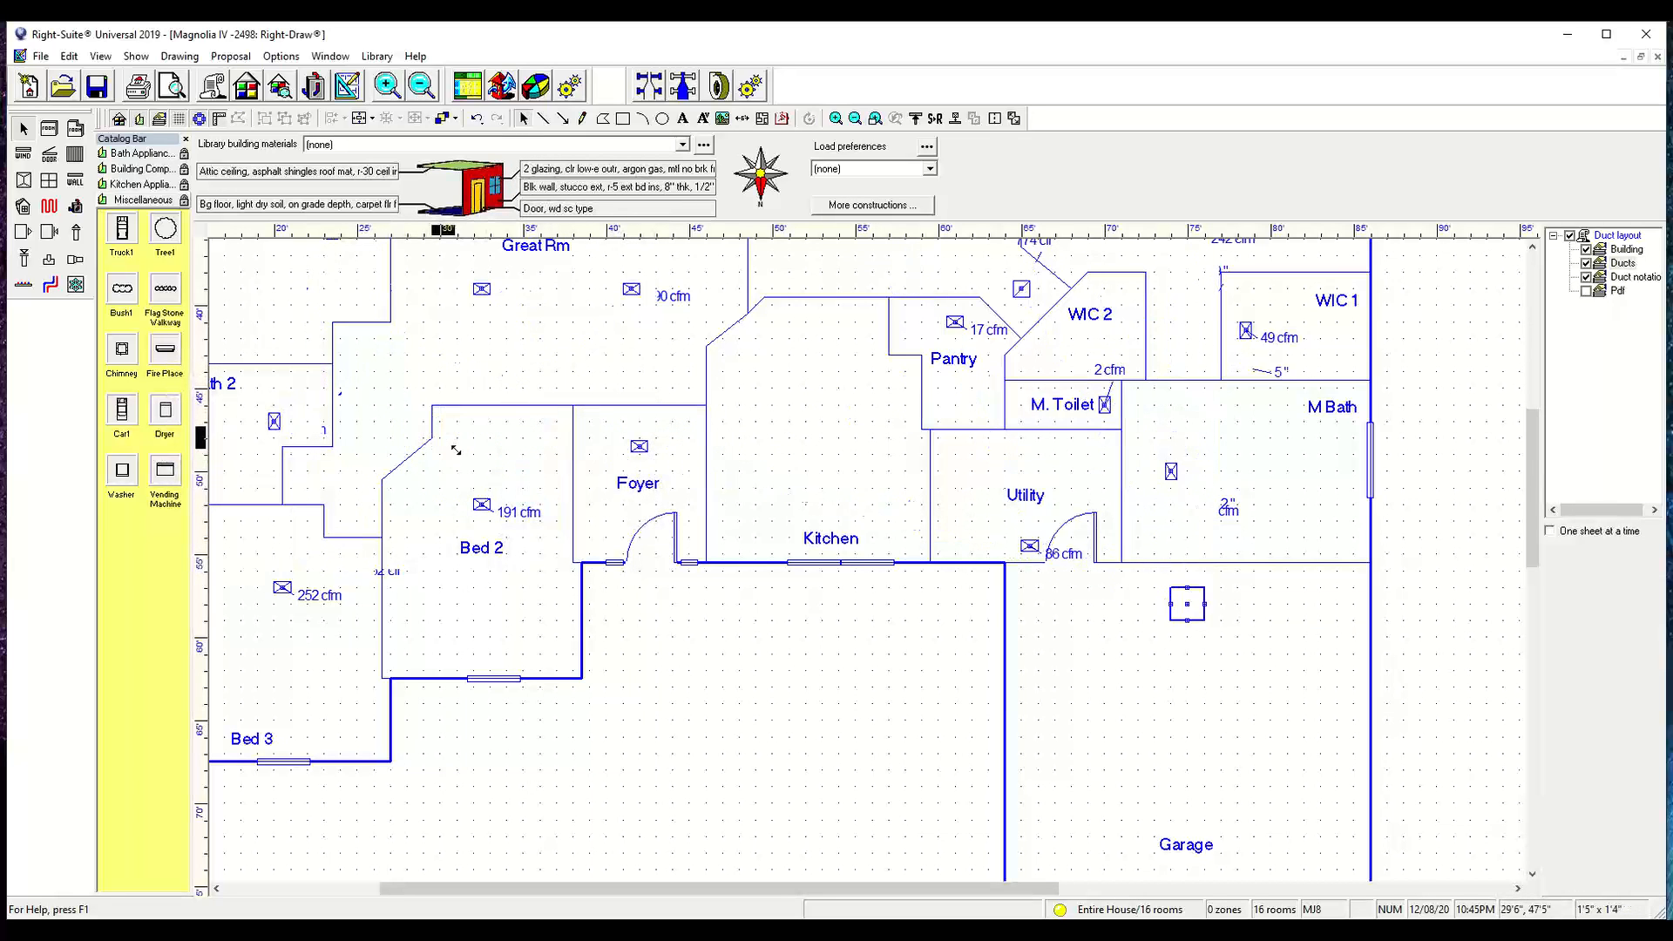
drag(390, 488, 362, 441)
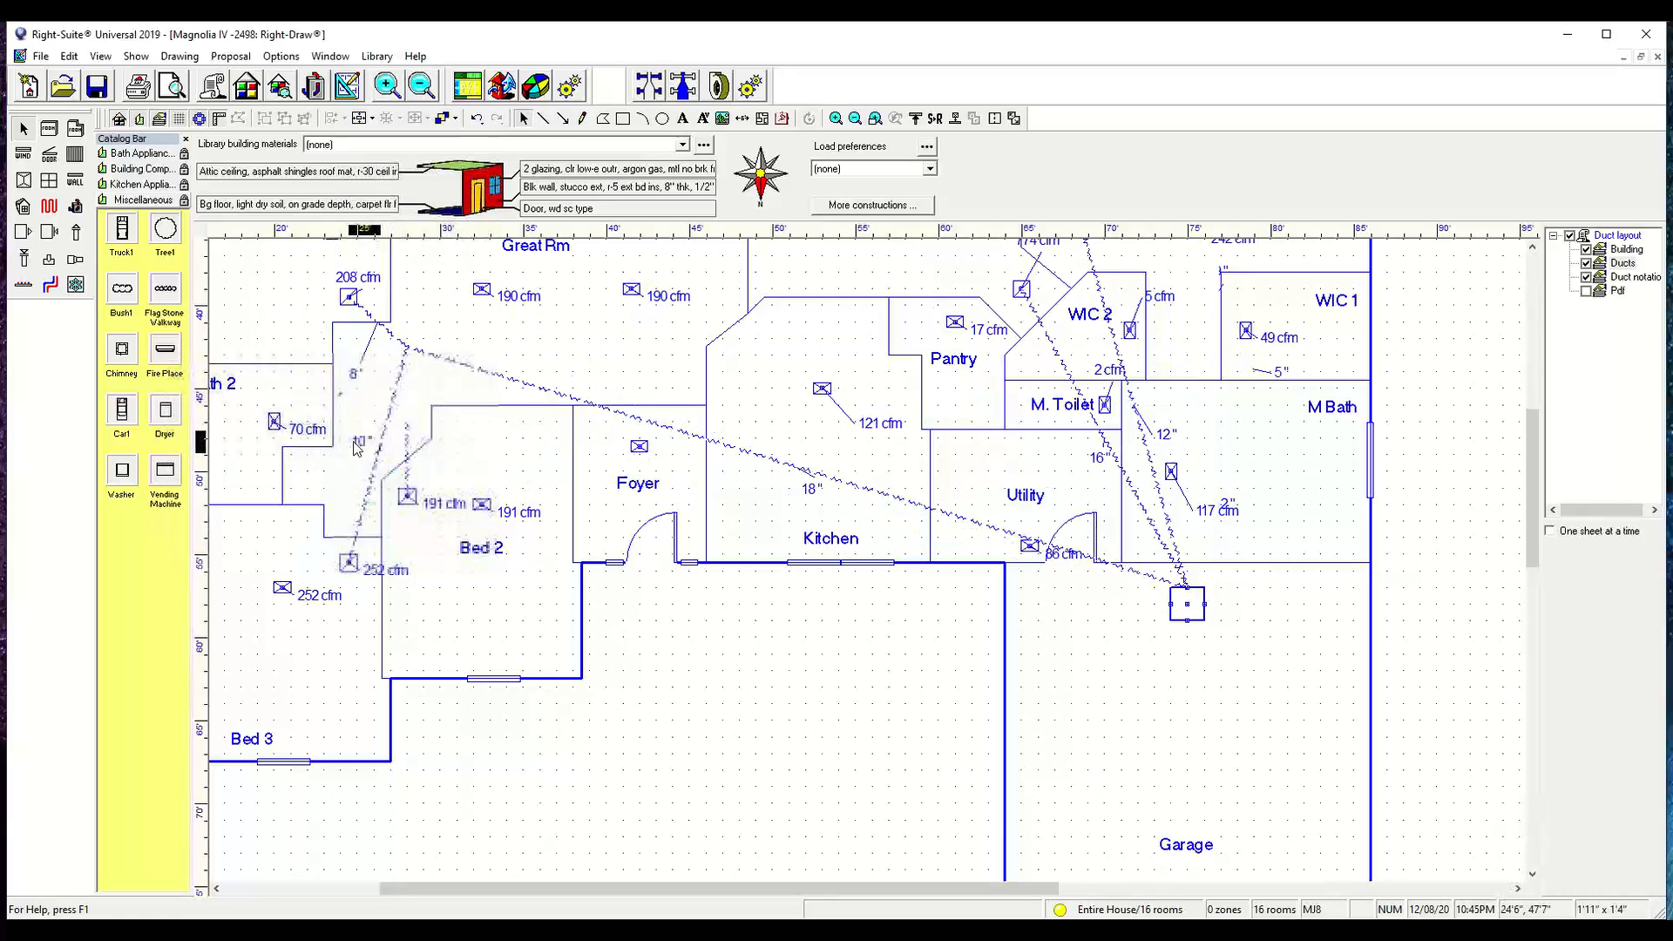
click(300, 409)
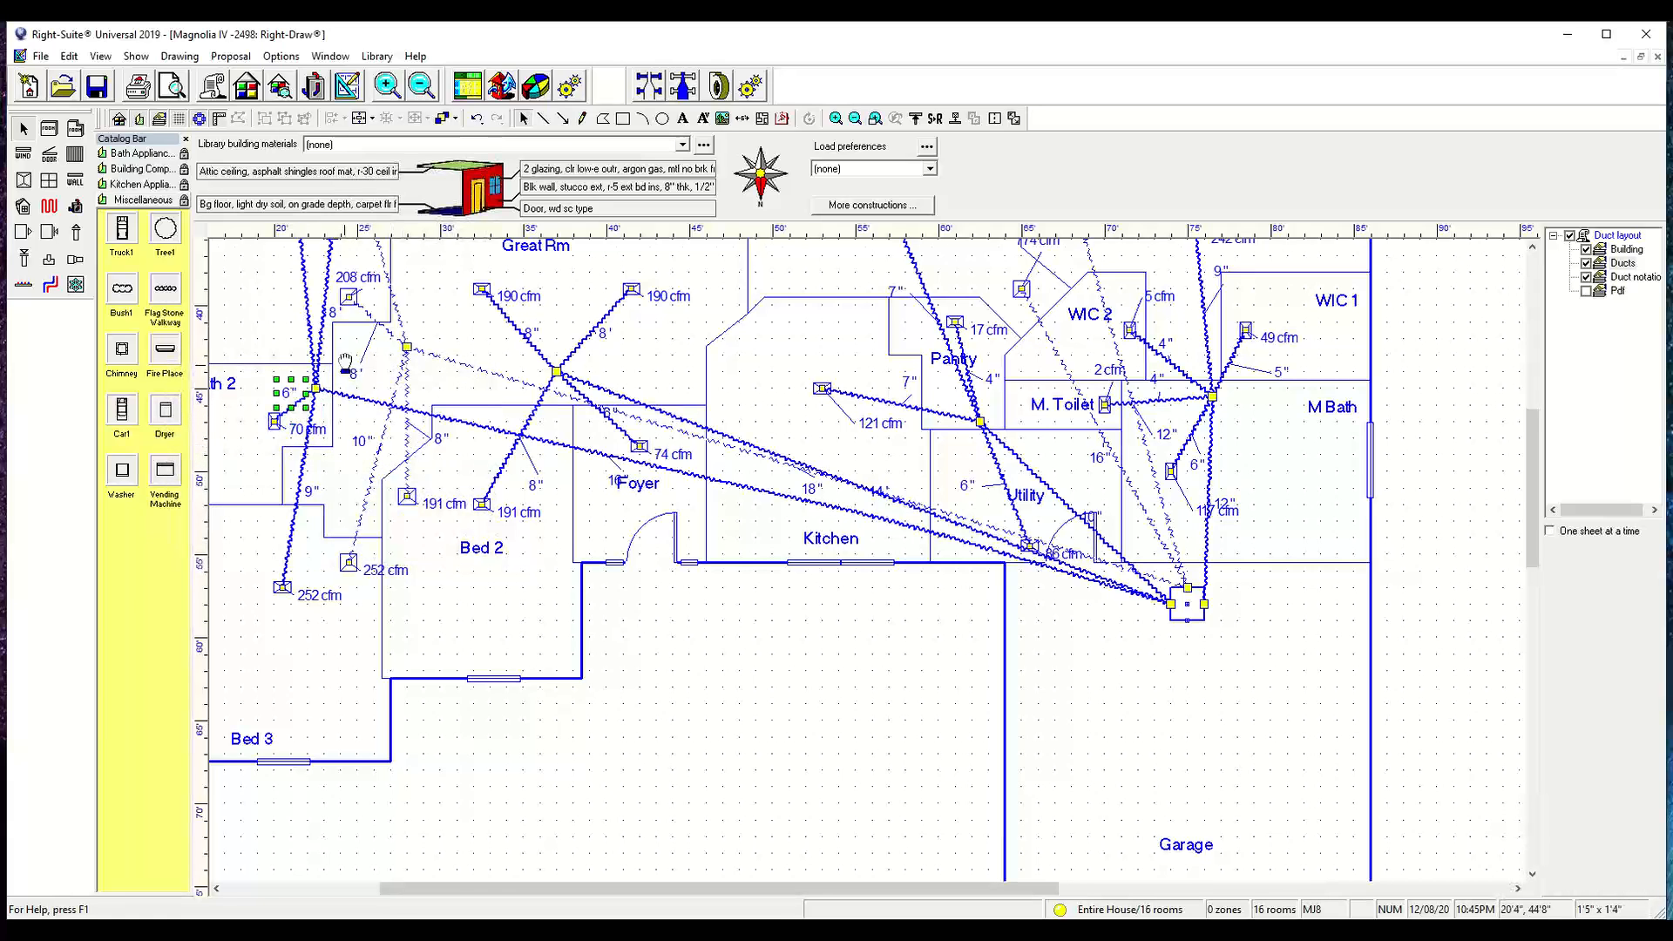
- Move the Den duct's 9" label and the Bed 4 room name clear of the supply ducts
middle_drag(345, 361, 378, 518)
drag(339, 385, 341, 373)
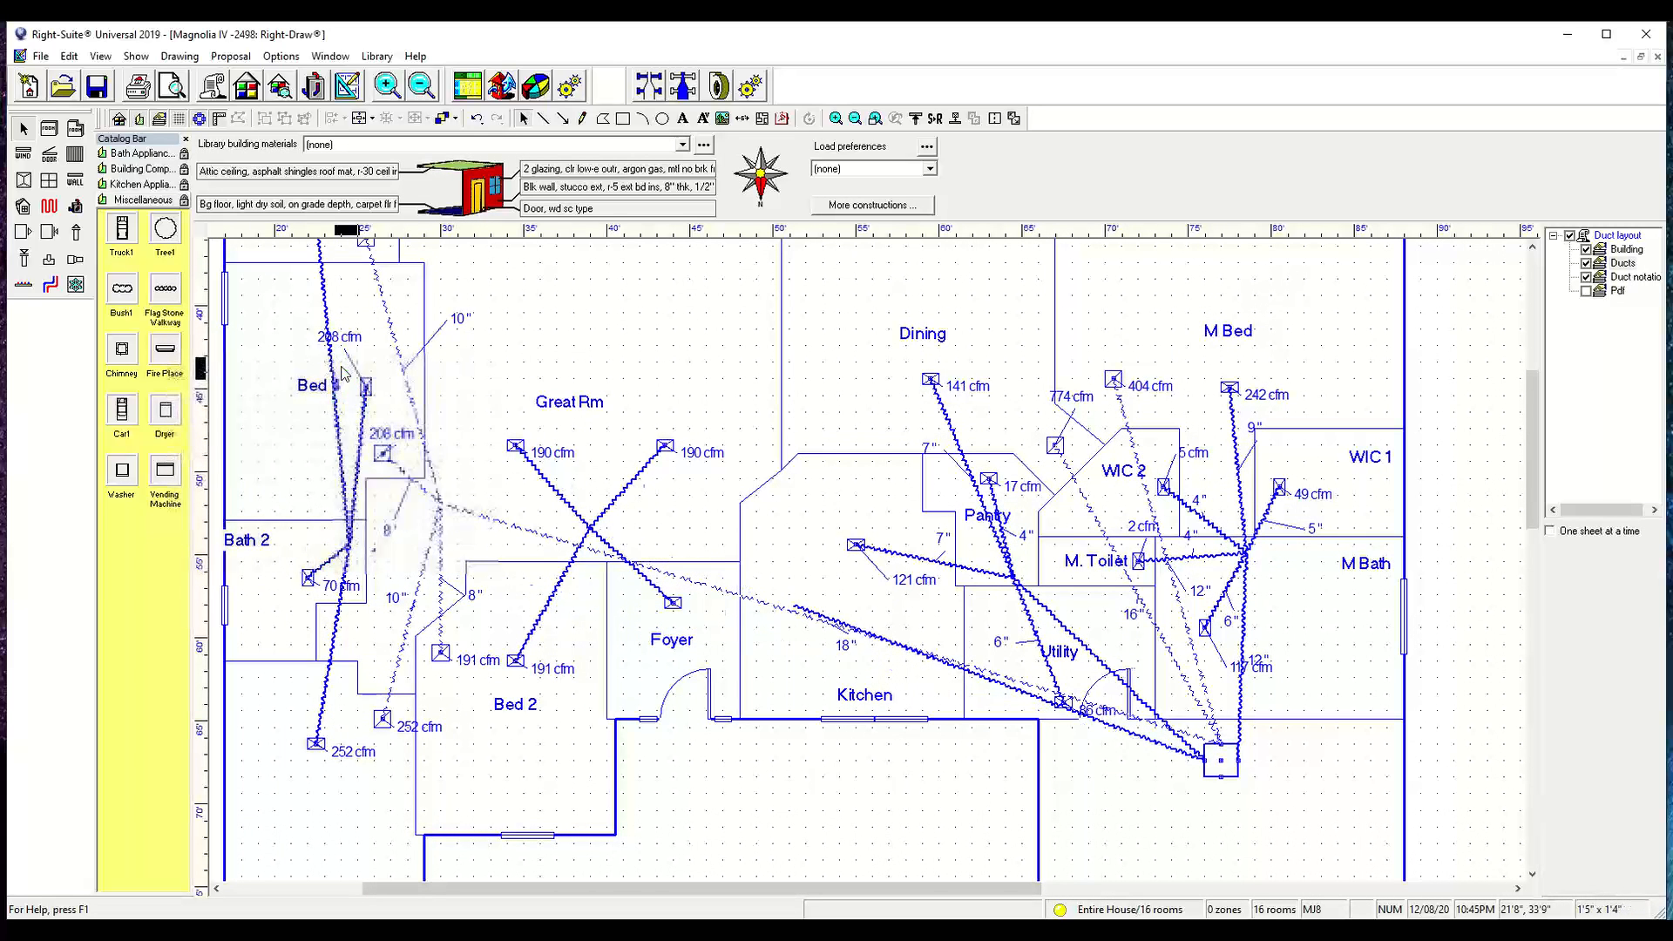
click(306, 391)
drag(270, 422, 270, 423)
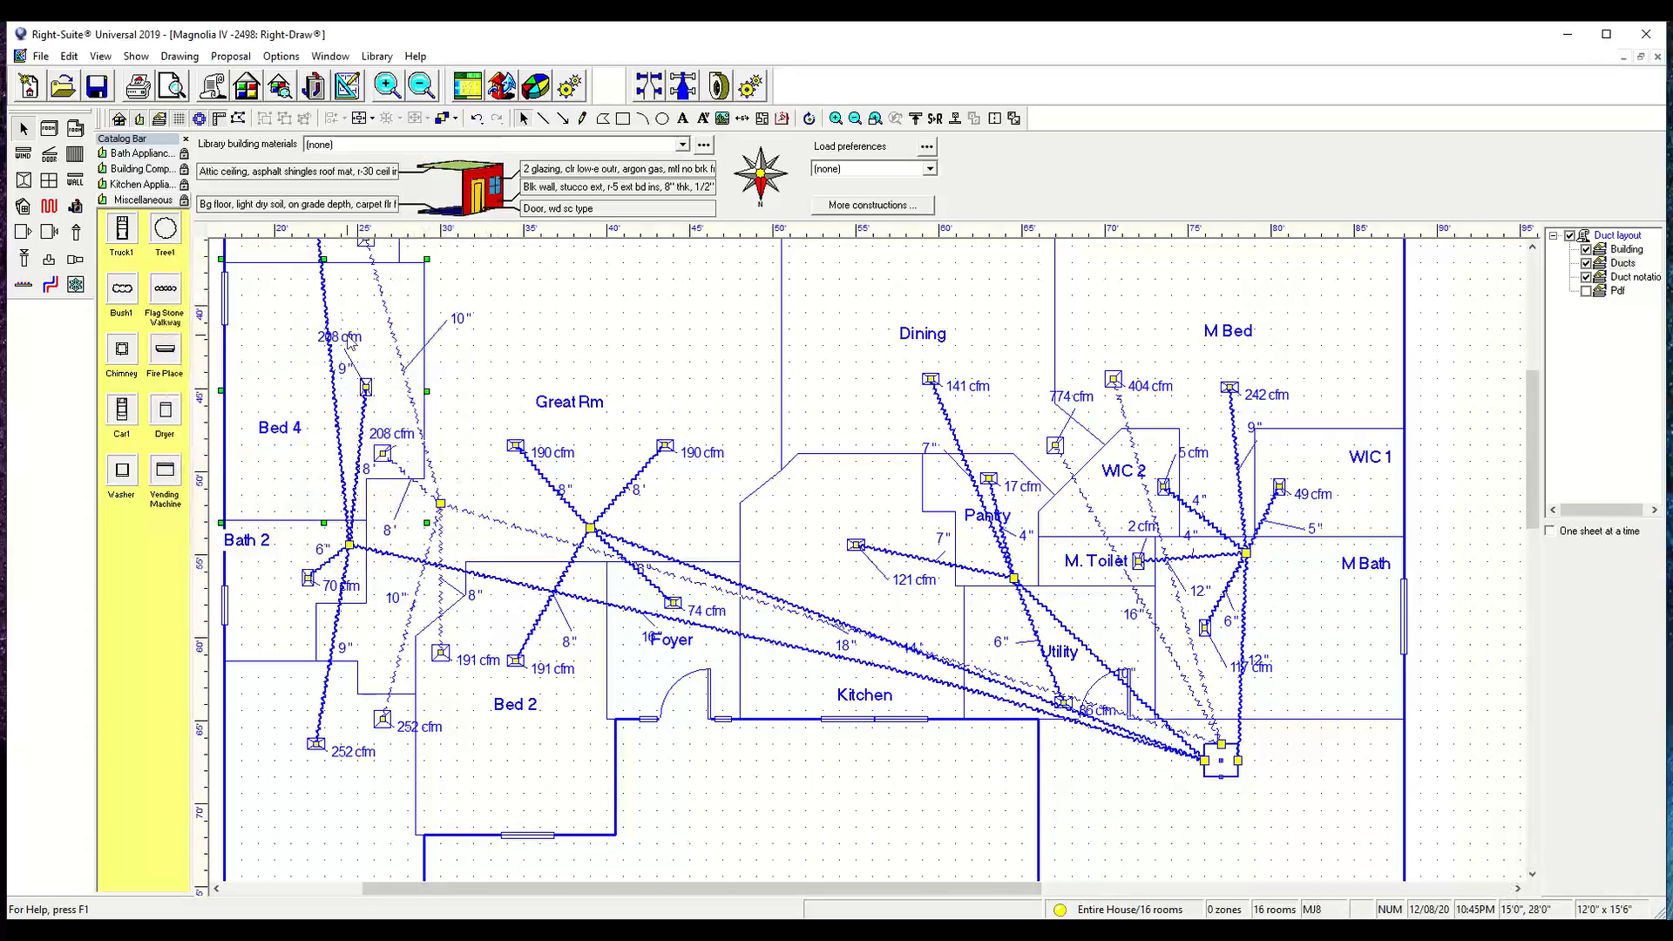
- Move the Bed 4 supply's 208 cfm label and the upper Great Rm registers' 190 cfm and 8" labels clear of the ducts
drag(346, 336, 357, 338)
drag(558, 454, 578, 429)
drag(707, 454, 706, 429)
drag(567, 490, 684, 483)
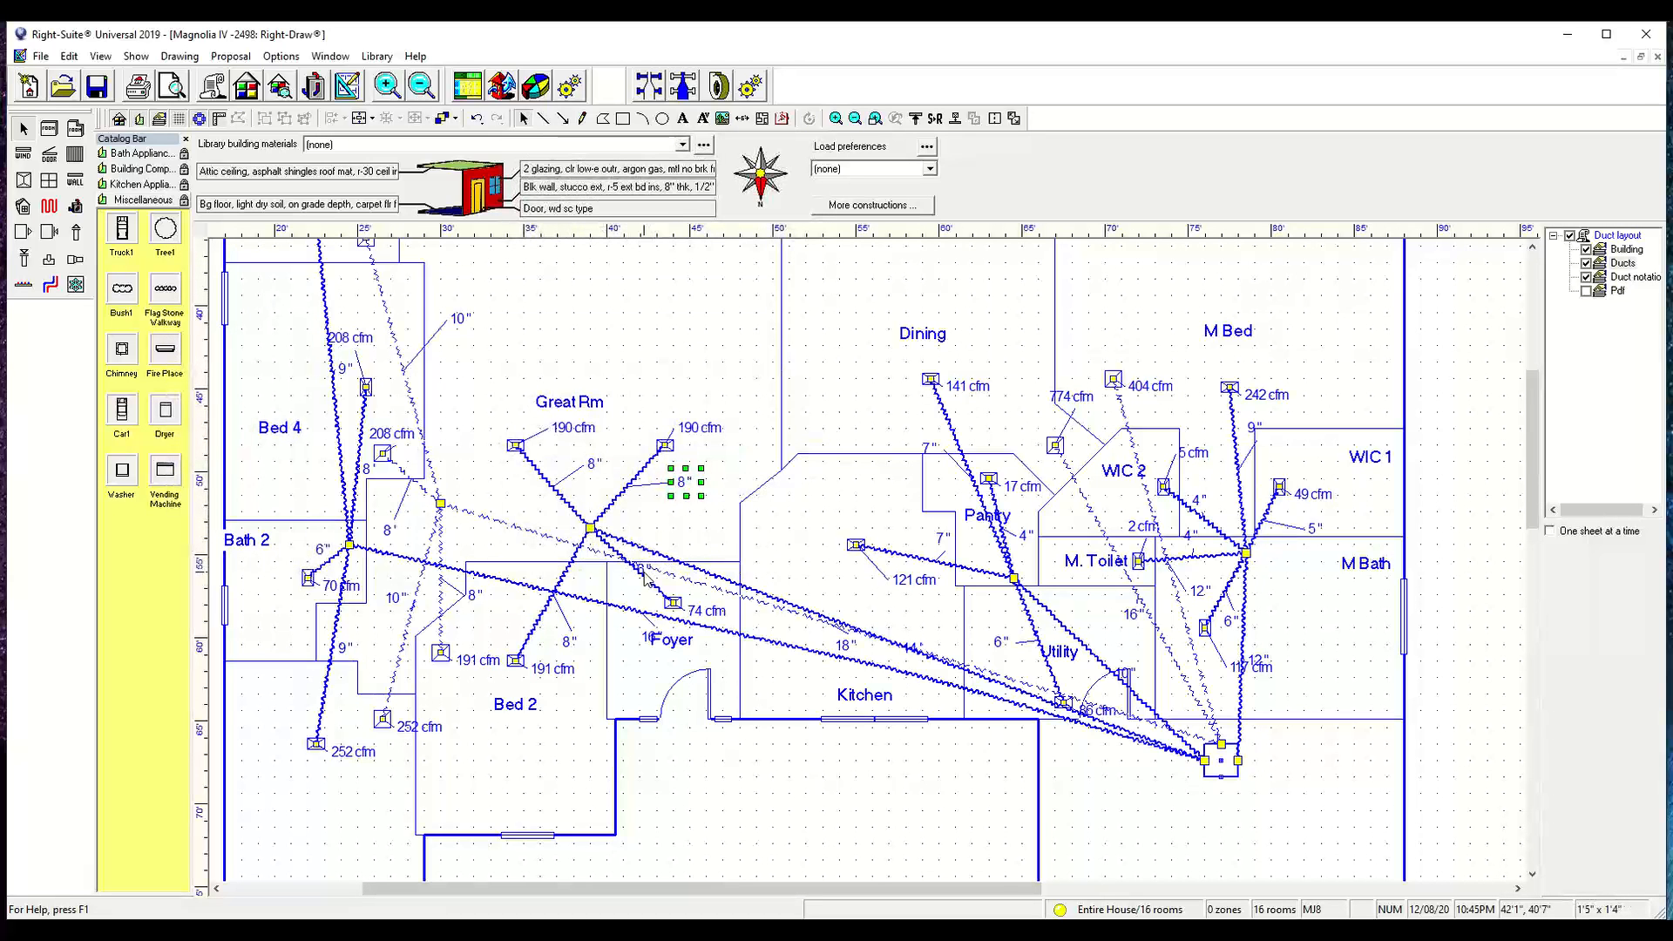
- Move the Foyer's 6" and 16" labels and the 14" trunk label above the Kitchen clear of the duct lines
click(642, 567)
mouse_move(643, 568)
mouse_down()
mouse_move(631, 591)
mouse_move(652, 643)
mouse_move(637, 662)
mouse_up()
mouse_move(845, 666)
middle_down()
mouse_move(631, 662)
mouse_move(642, 647)
middle_up()
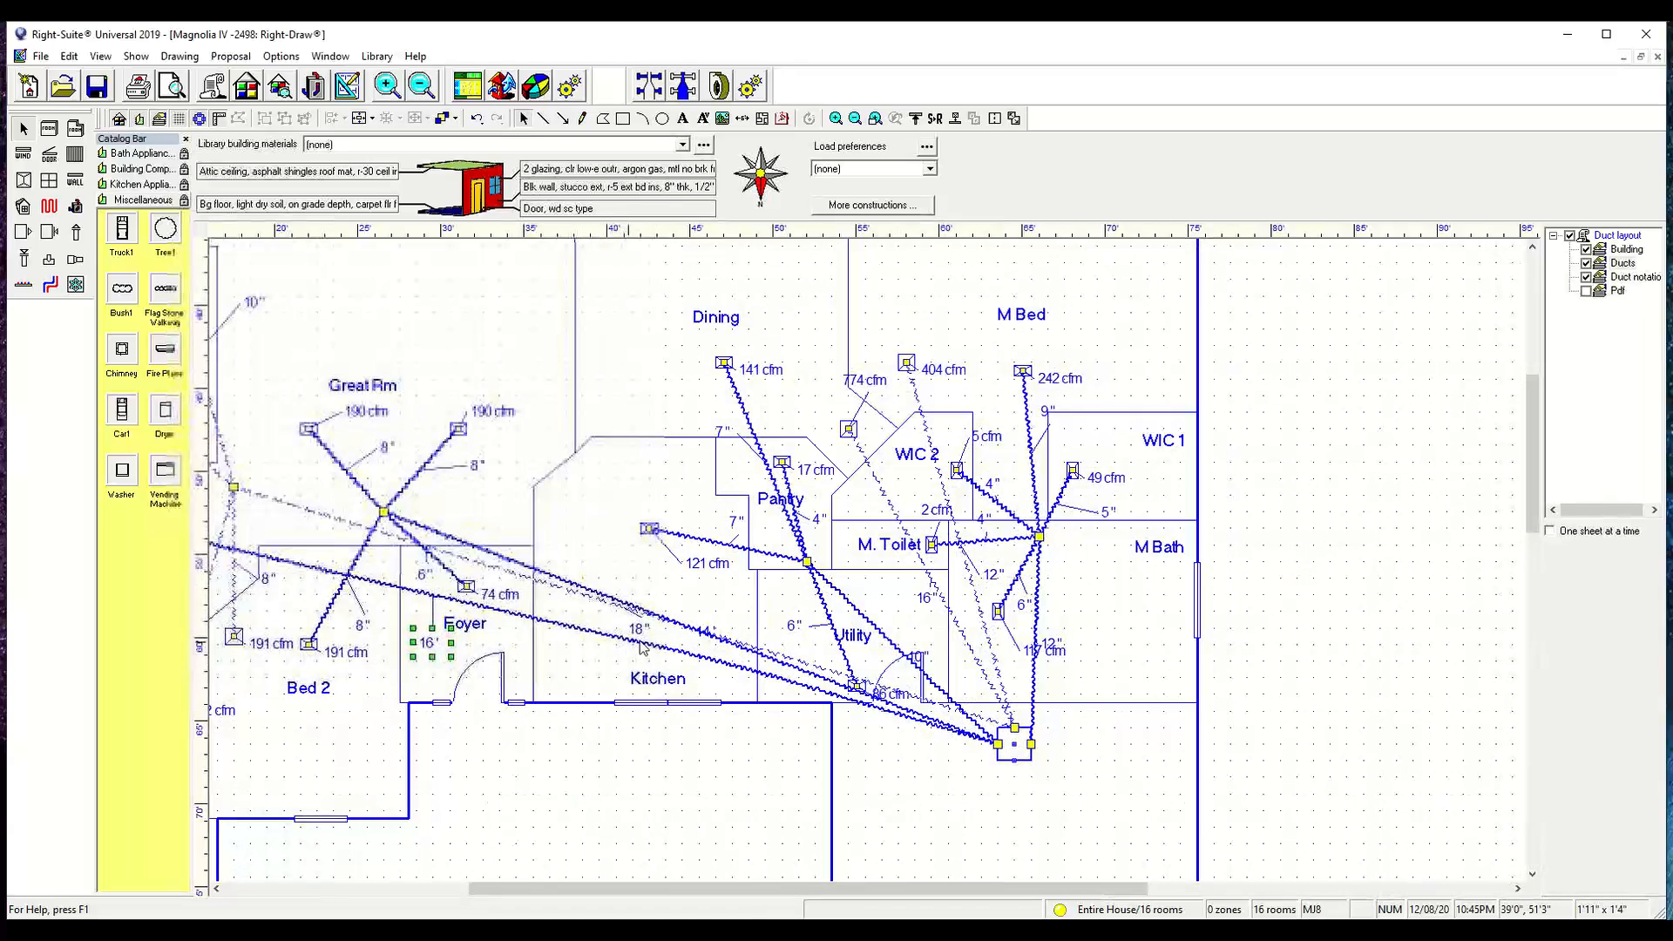
click(719, 631)
drag(733, 624, 752, 610)
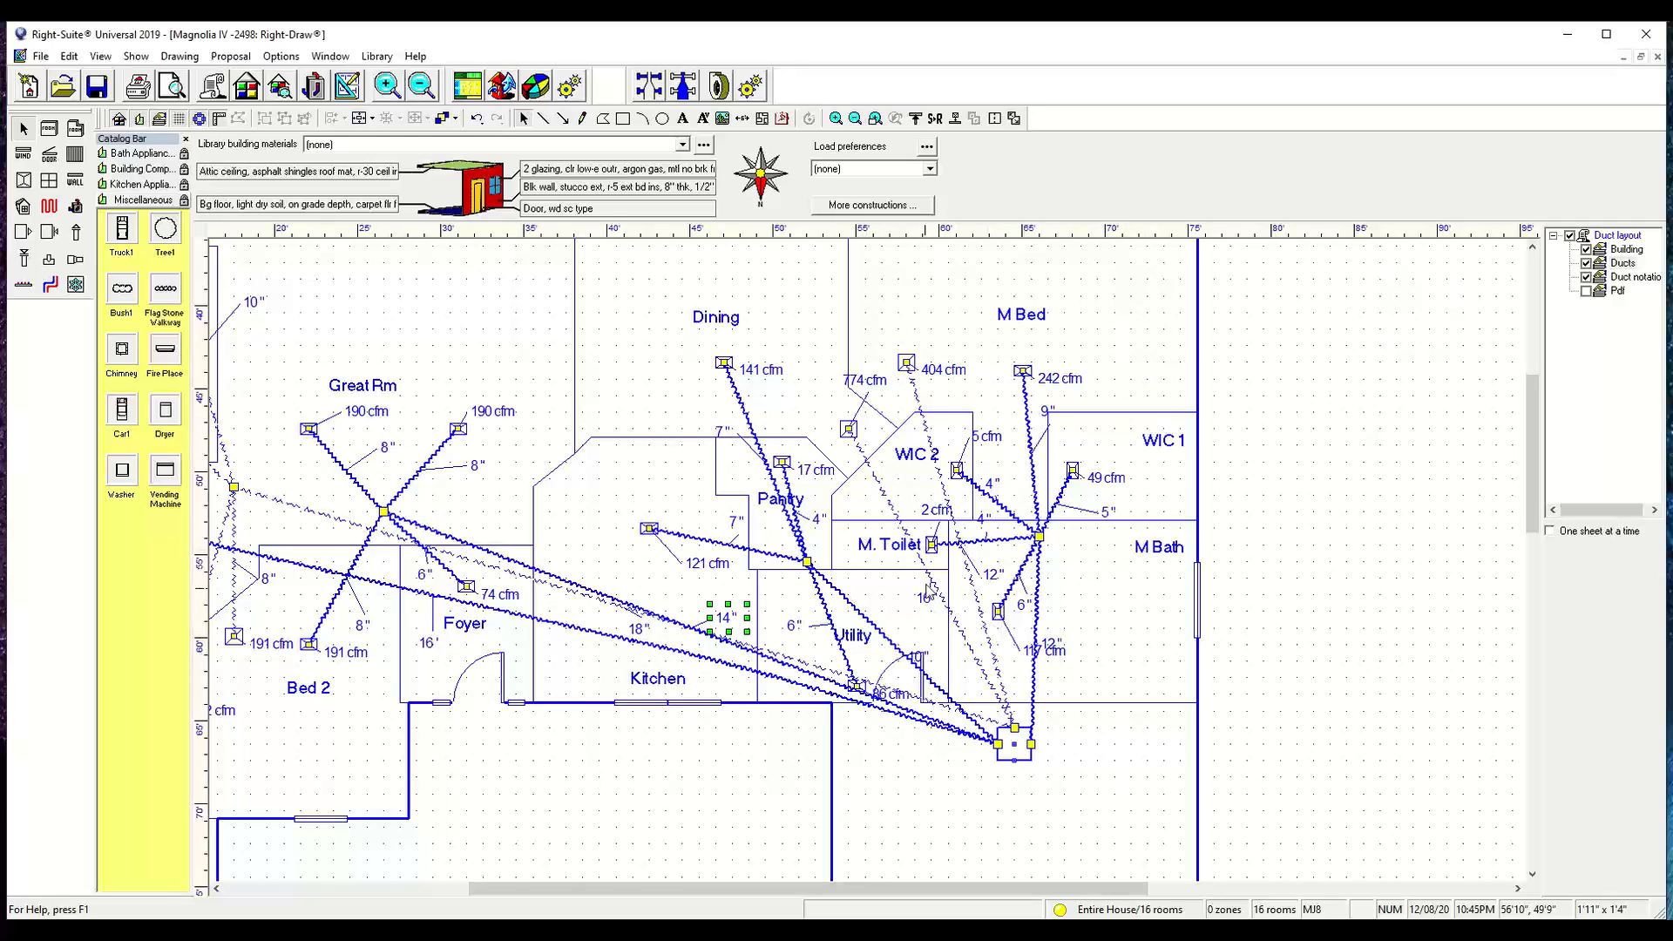
- Separate the overlapping 12" and 117 cfm labels in M Bath and place them beside the supply duct
scroll(931, 591, down, 1)
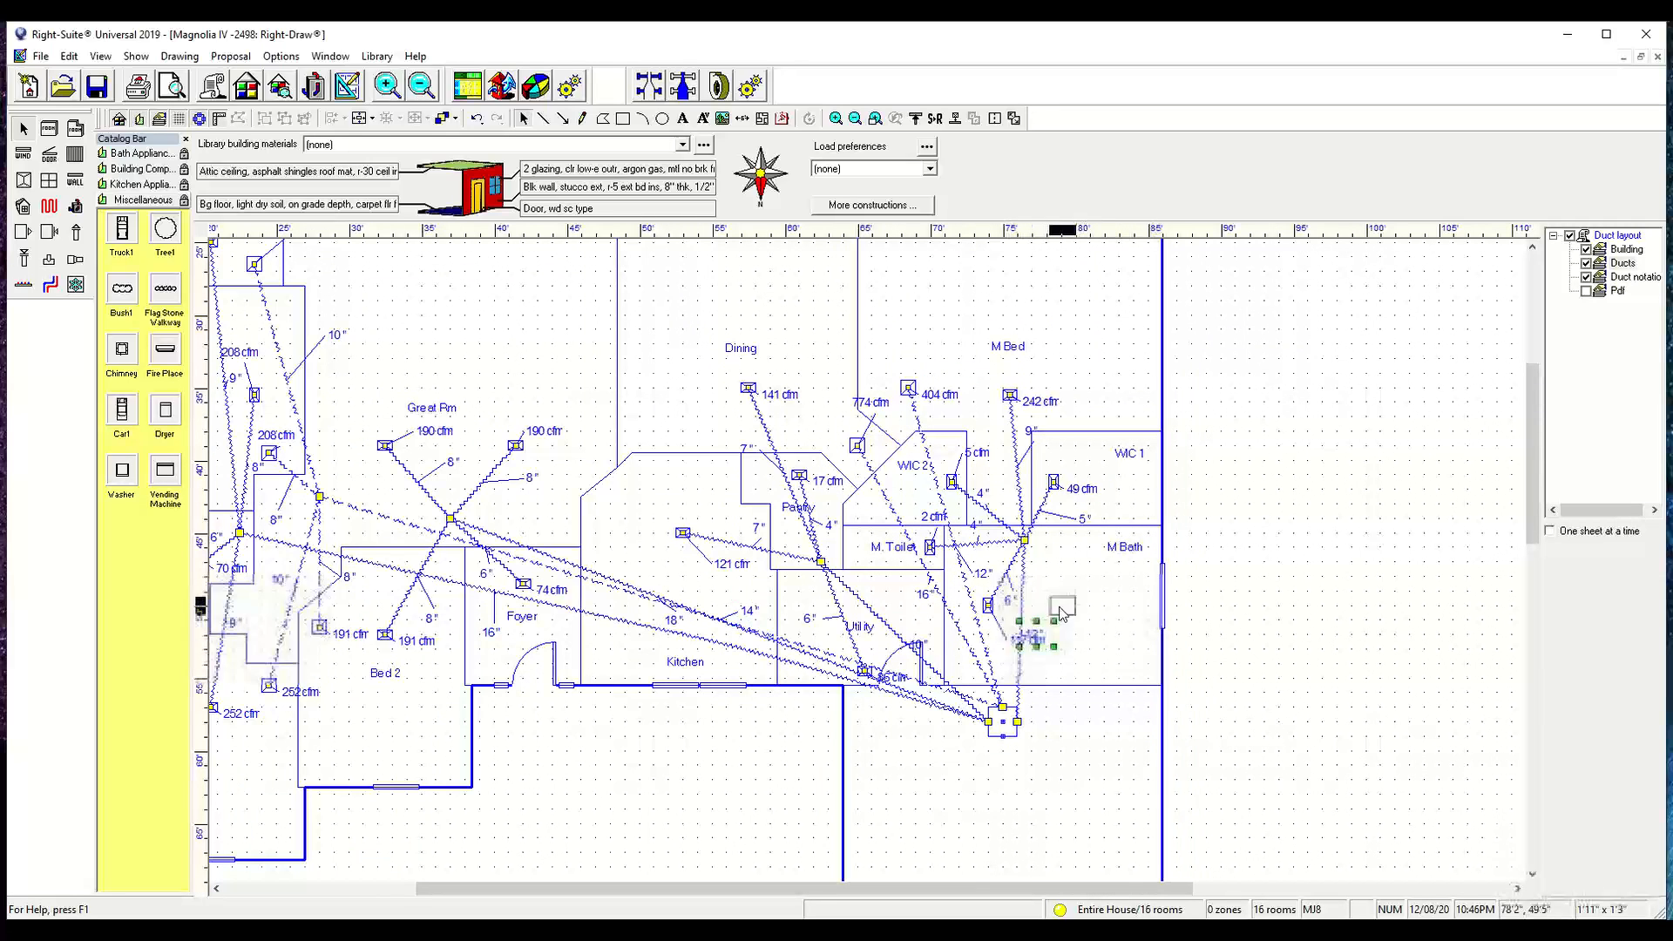
scroll(1003, 601, down, 1)
scroll(767, 590, down, 2)
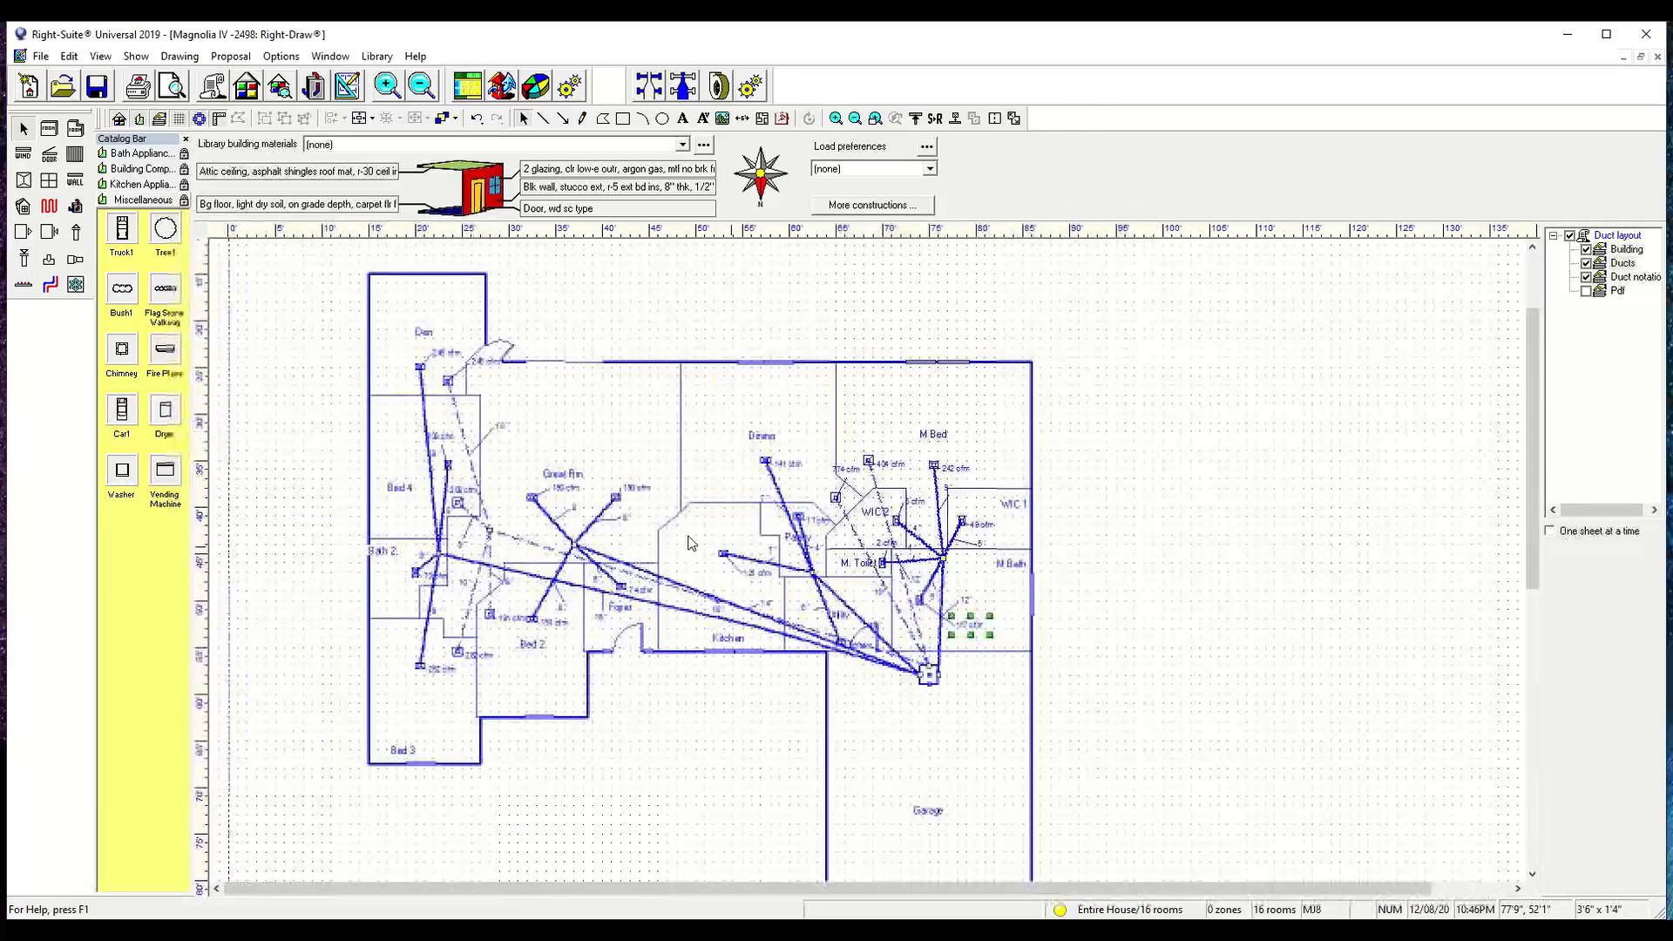
scroll(465, 471, up, 2)
scroll(459, 558, up, 1)
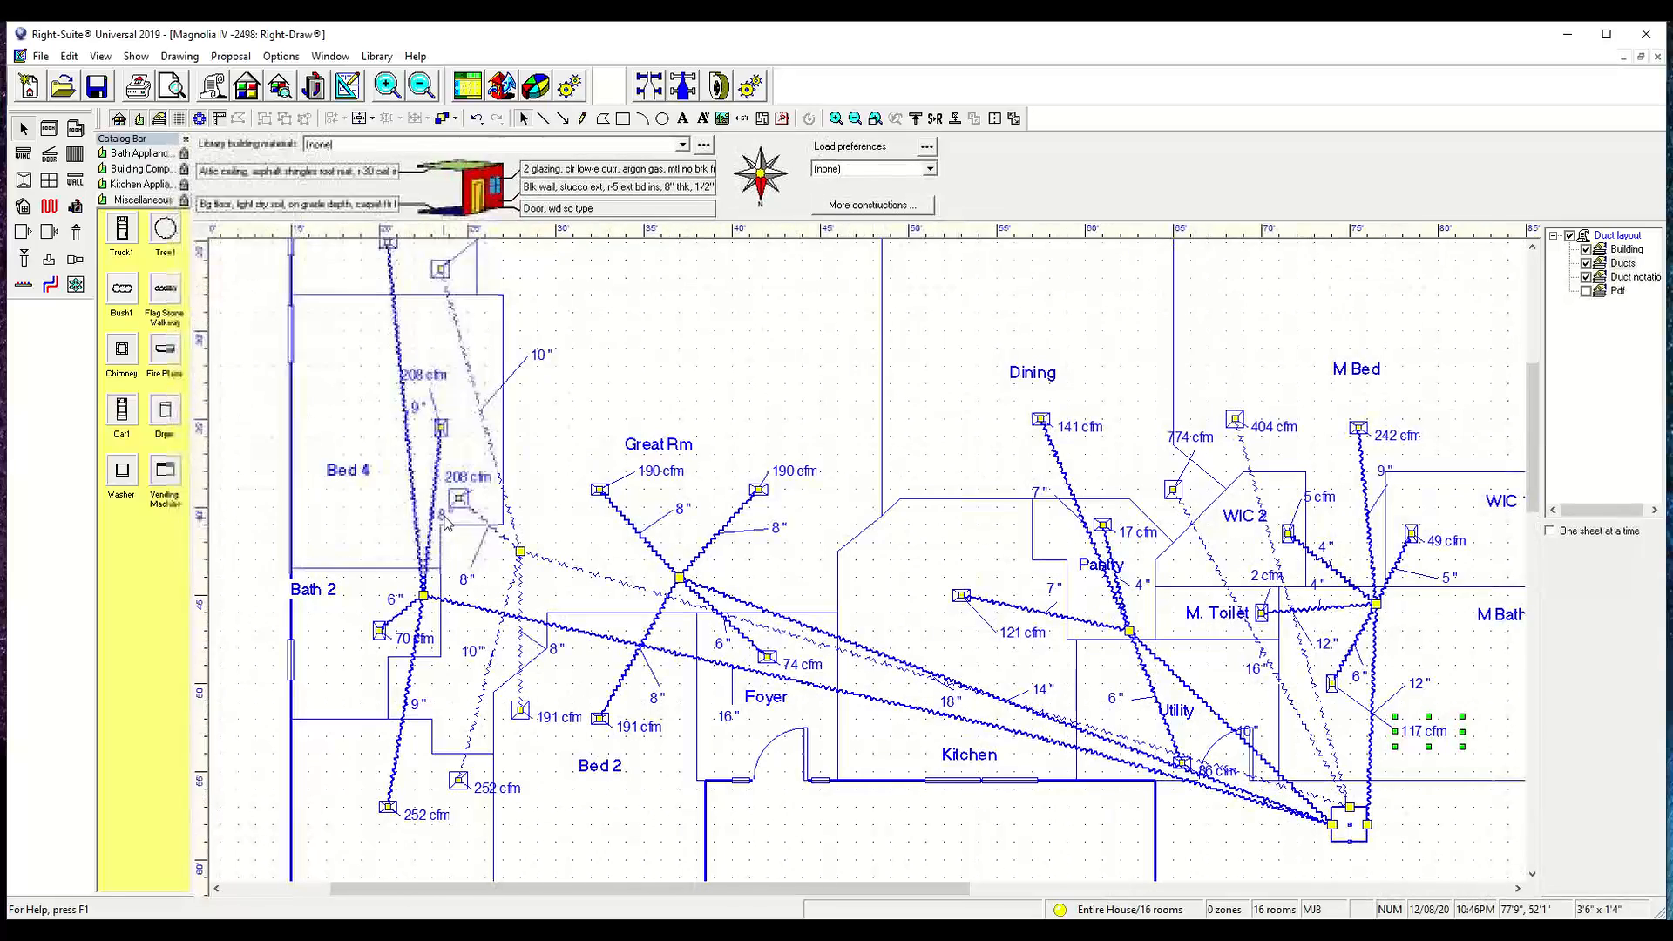
- Reposition the 8" label below the Bed 4 return grille and move the Bed 4 supply's 208 cfm label farther up
click(455, 539)
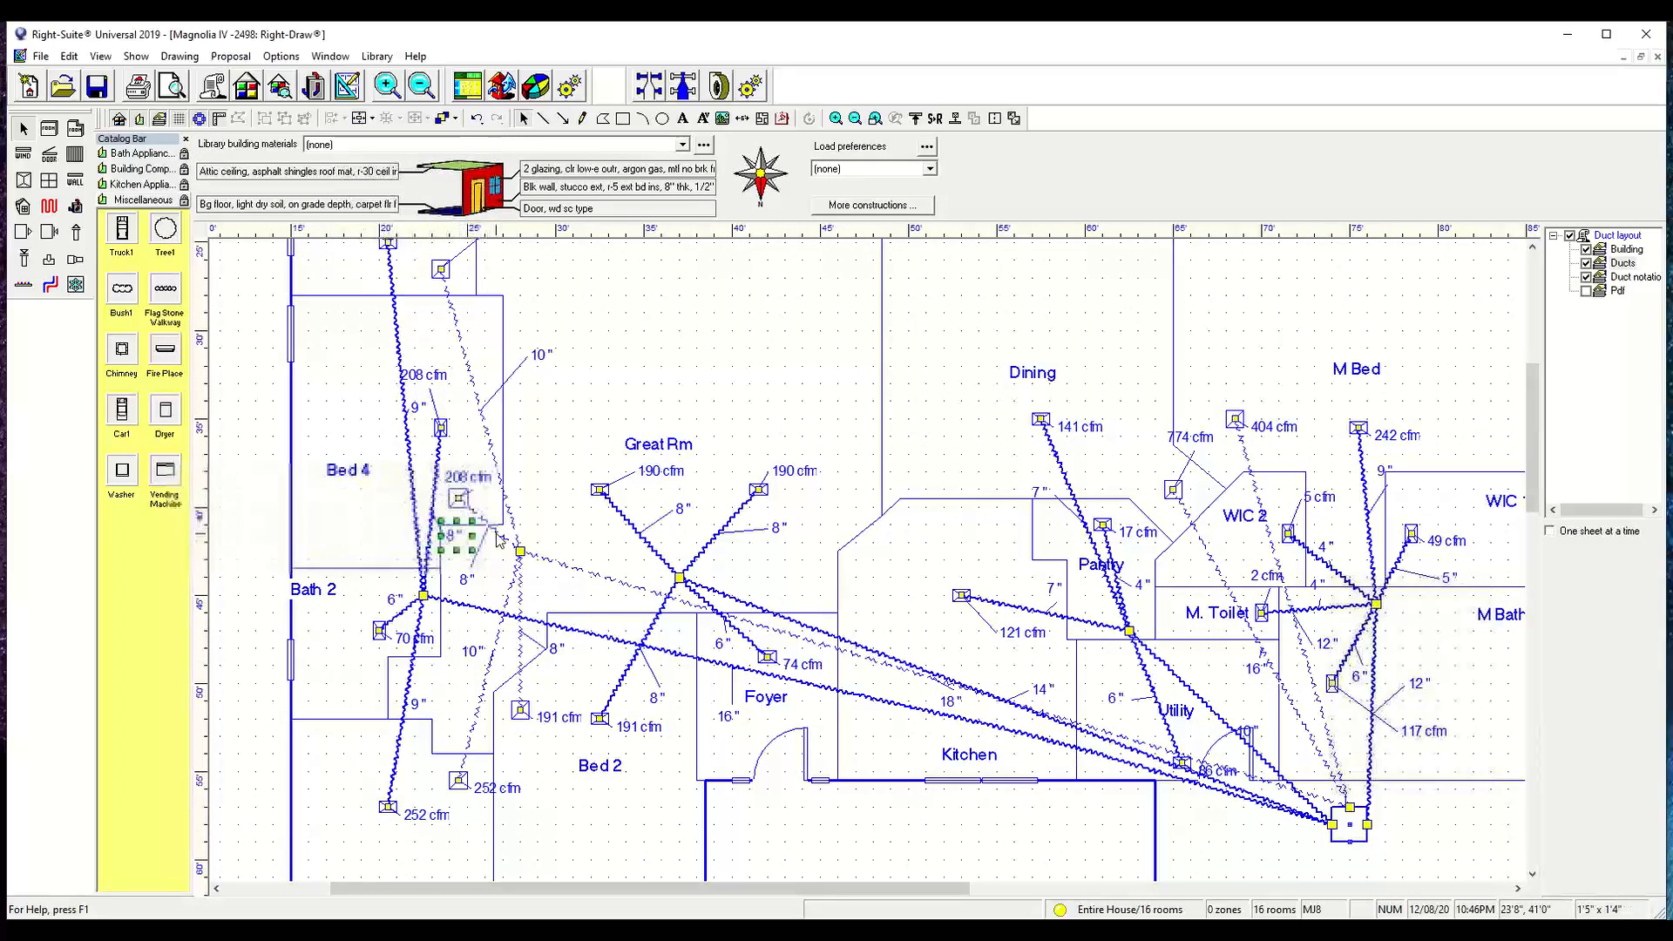
drag(420, 407, 427, 362)
scroll(625, 395, down, 1)
mouse_move(695, 622)
middle_down()
mouse_move(642, 551)
mouse_move(588, 529)
middle_up()
scroll(741, 584, down, 1)
middle_drag(784, 549, 702, 590)
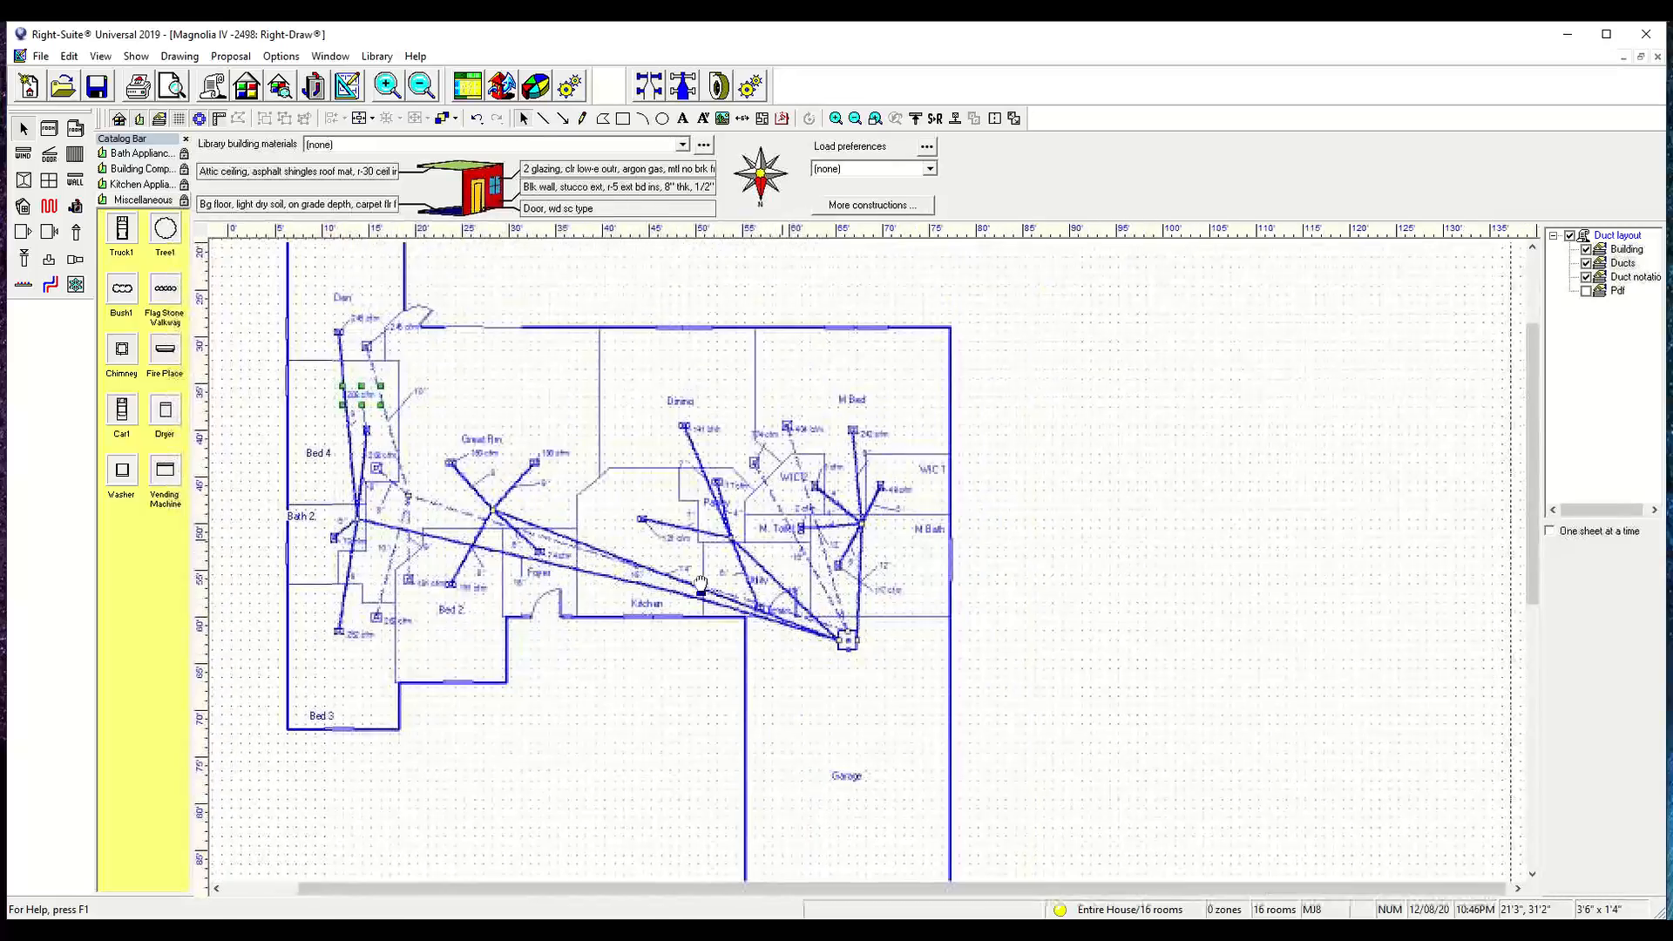